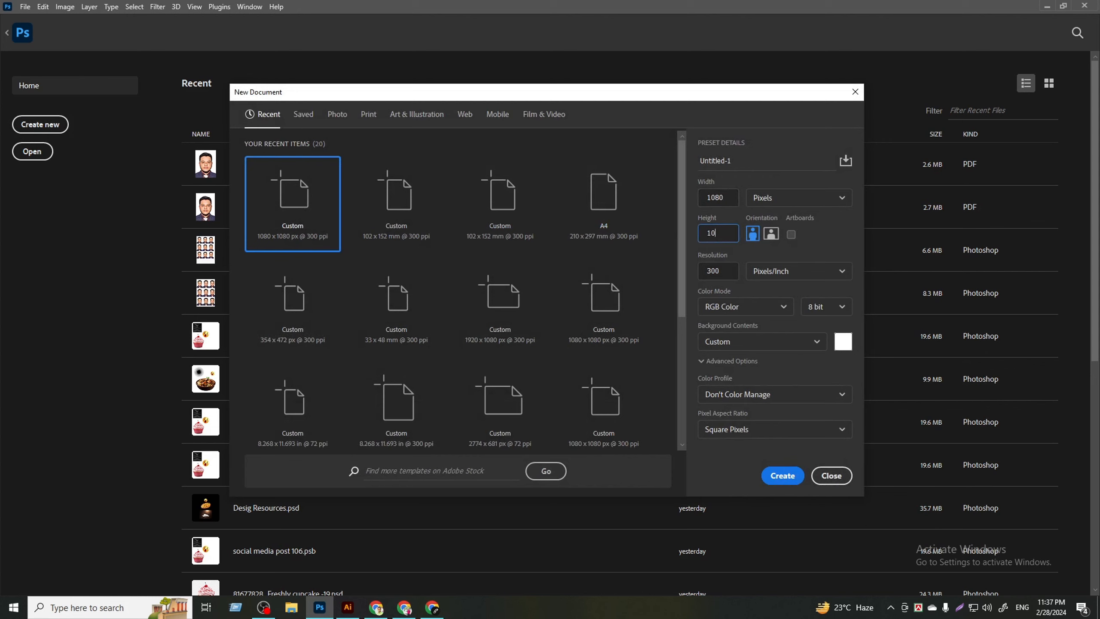
- Create a 1080 × 1080 px document at 300 pixels/inch in RGB Color with a white background
type("80")
double_click(715, 270)
left_click(751, 306)
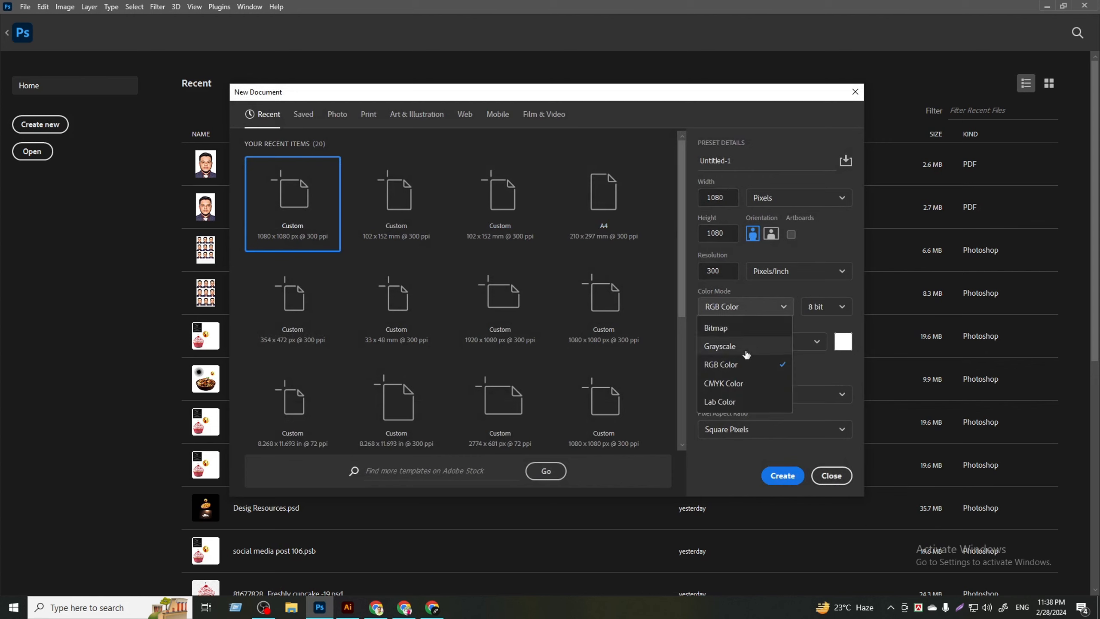
left_click(746, 361)
left_click(842, 342)
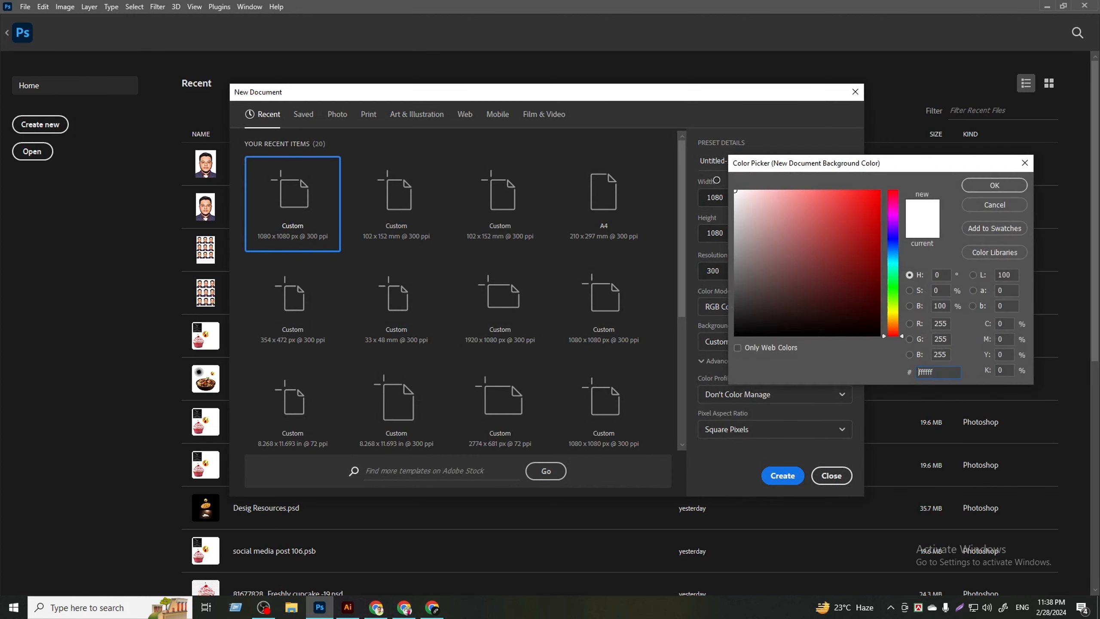
left_click(983, 185)
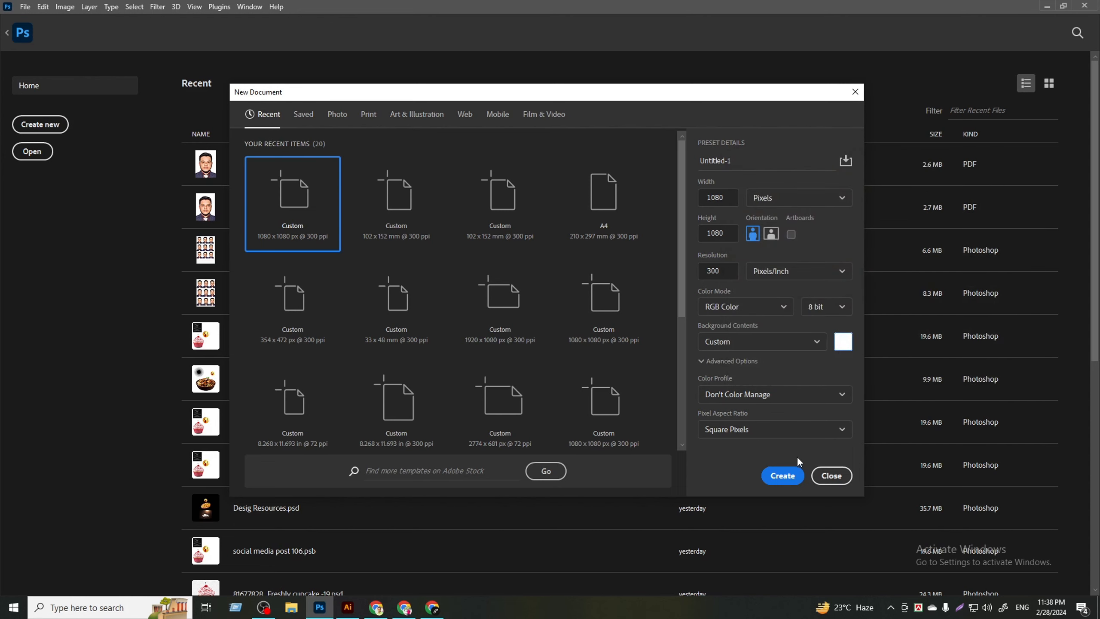
left_click(782, 475)
- Unlock the Background layer and add a new empty layer above it
left_click(924, 337)
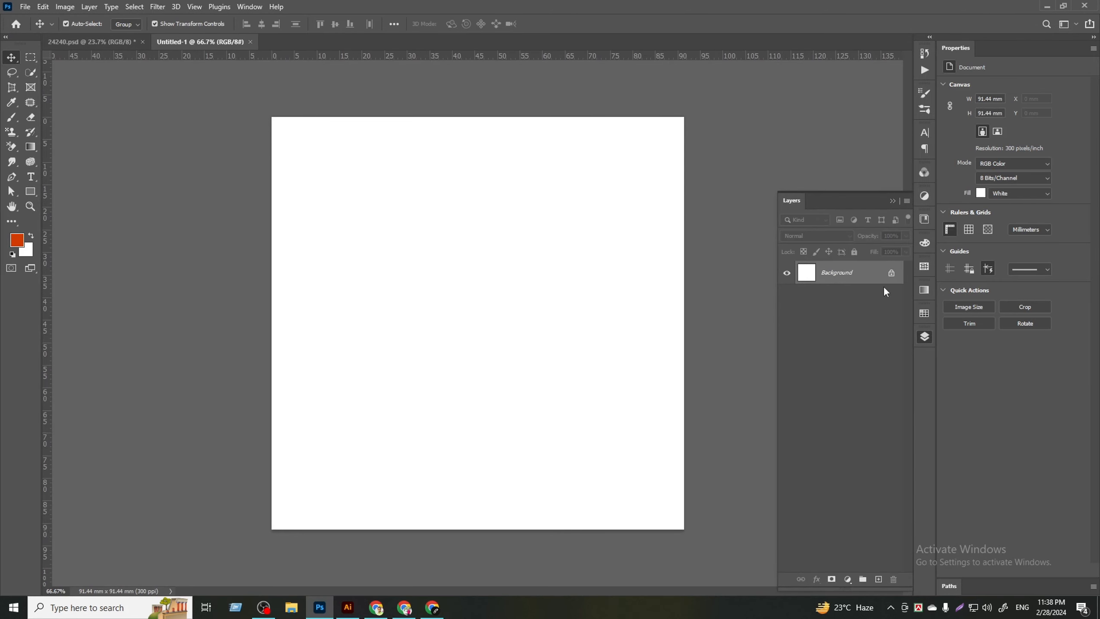
left_click(882, 280)
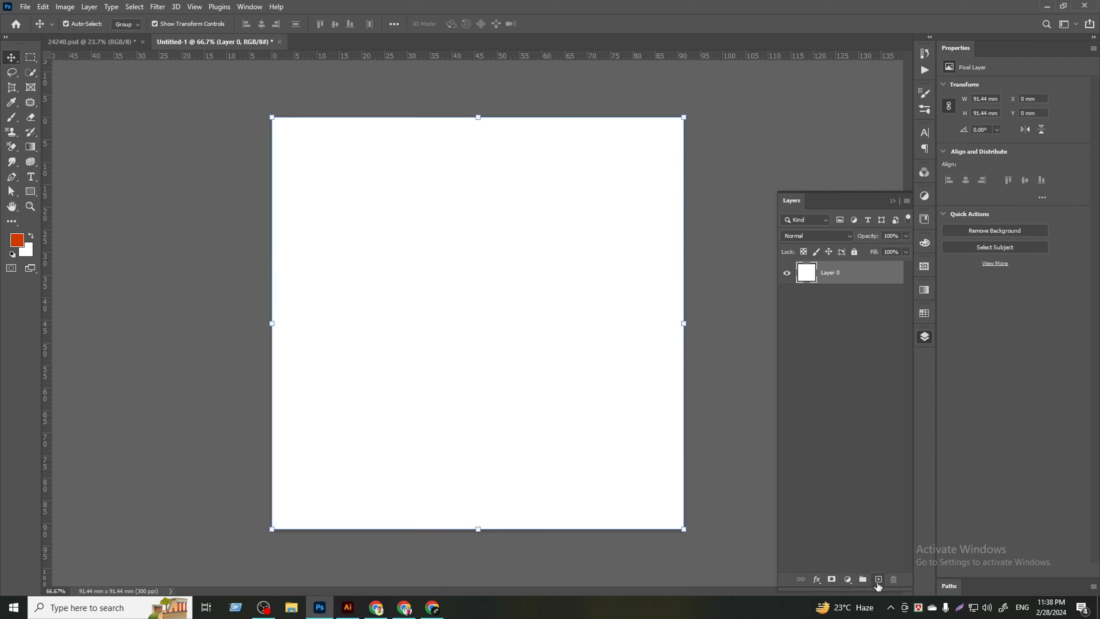
left_click(878, 579)
- Create a 50 × 50 px red-orange square on the canvas with the Rectangle tool
left_click(35, 190)
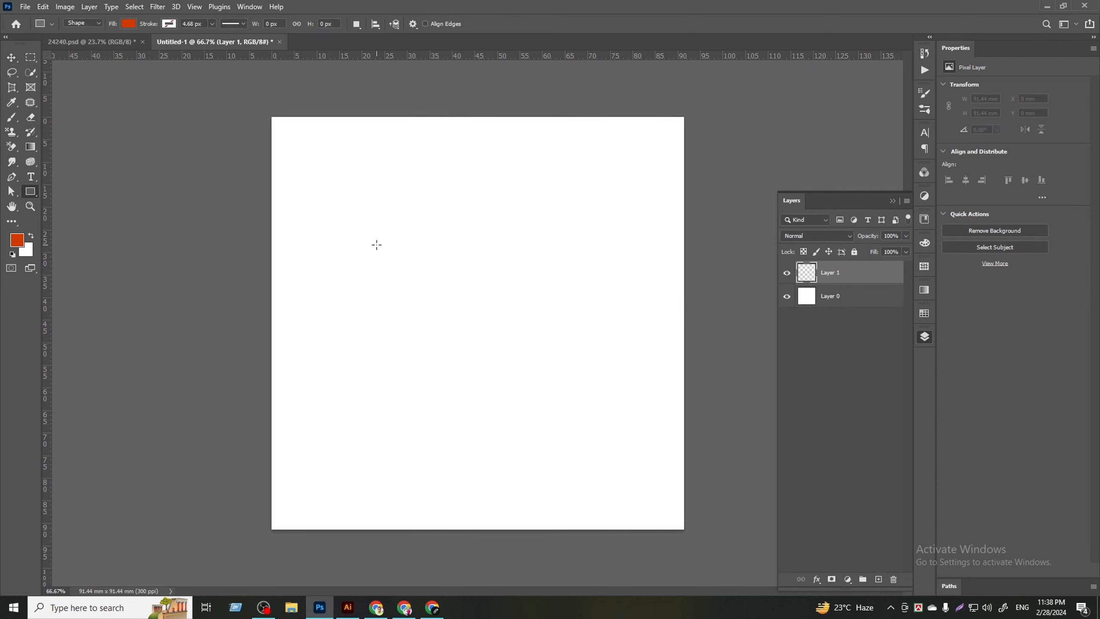
left_click(381, 239)
type("50")
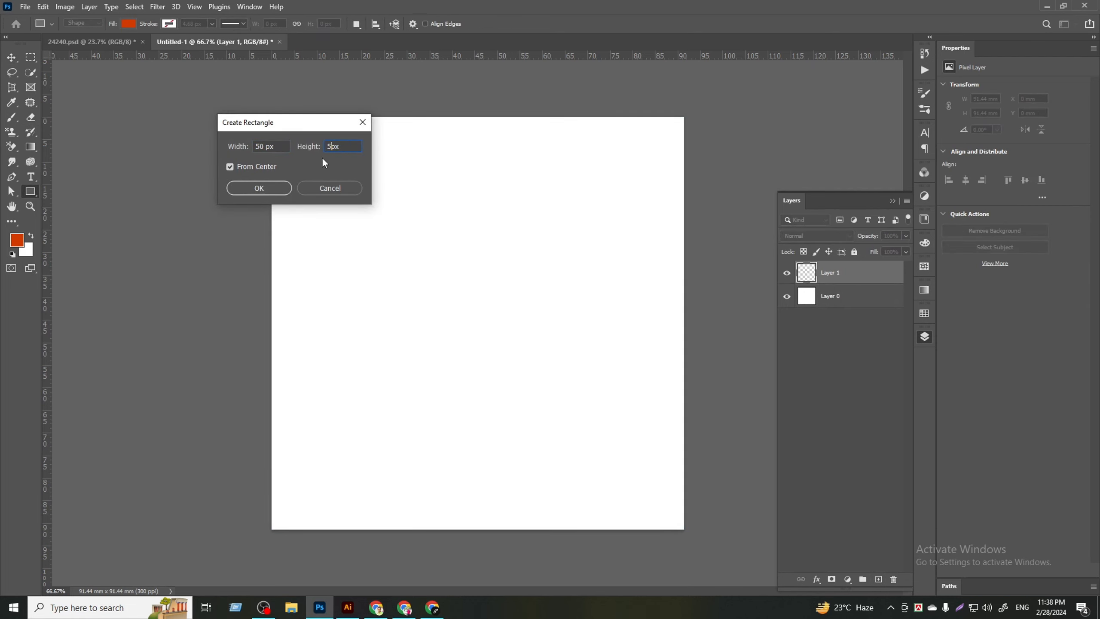
left_click(272, 188)
- Align the square to the canvas's top-left corner, using Canvas as the alignment reference
key("v")
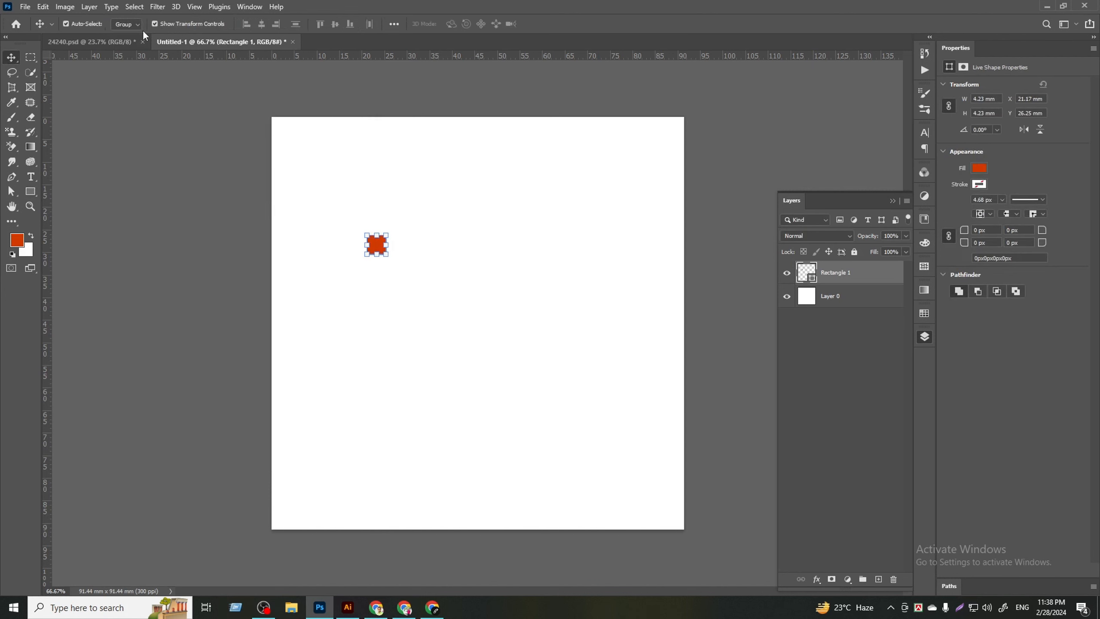
left_click(394, 24)
left_click(426, 127)
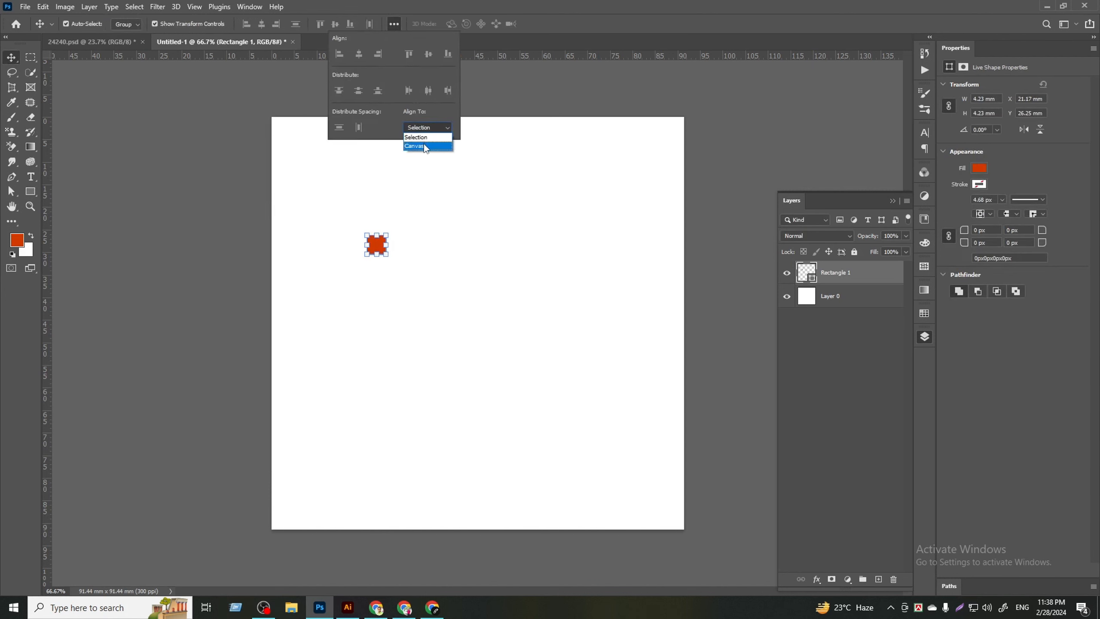
left_click(424, 144)
left_click(340, 55)
left_click(407, 54)
left_click(396, 25)
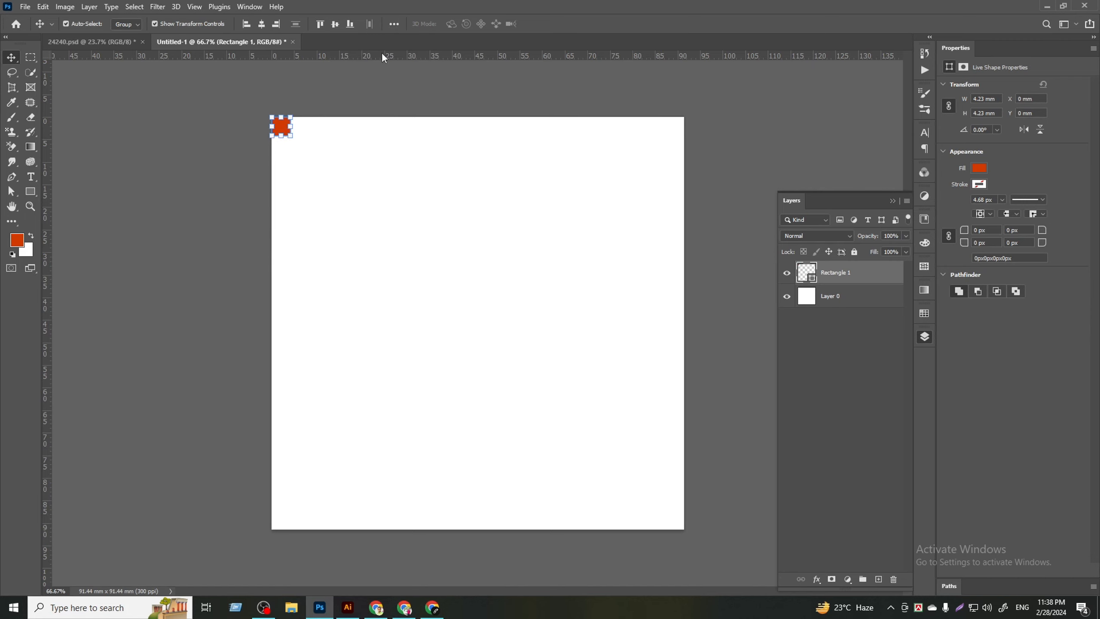
- Place horizontal and vertical guides along all four edges of the square in the canvas's top-left corner
scroll(262, 96, "up", 8)
scroll(274, 158, "up", 3)
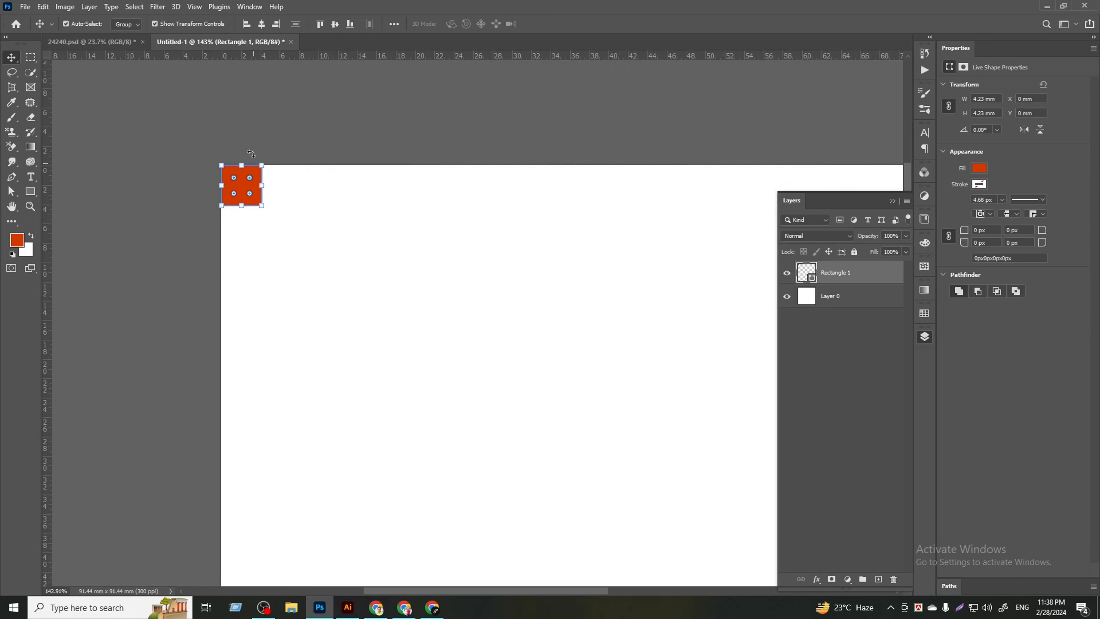
left_click_drag(242, 58, 250, 165)
left_click_drag(47, 115, 262, 143)
left_click_drag(48, 112, 221, 115)
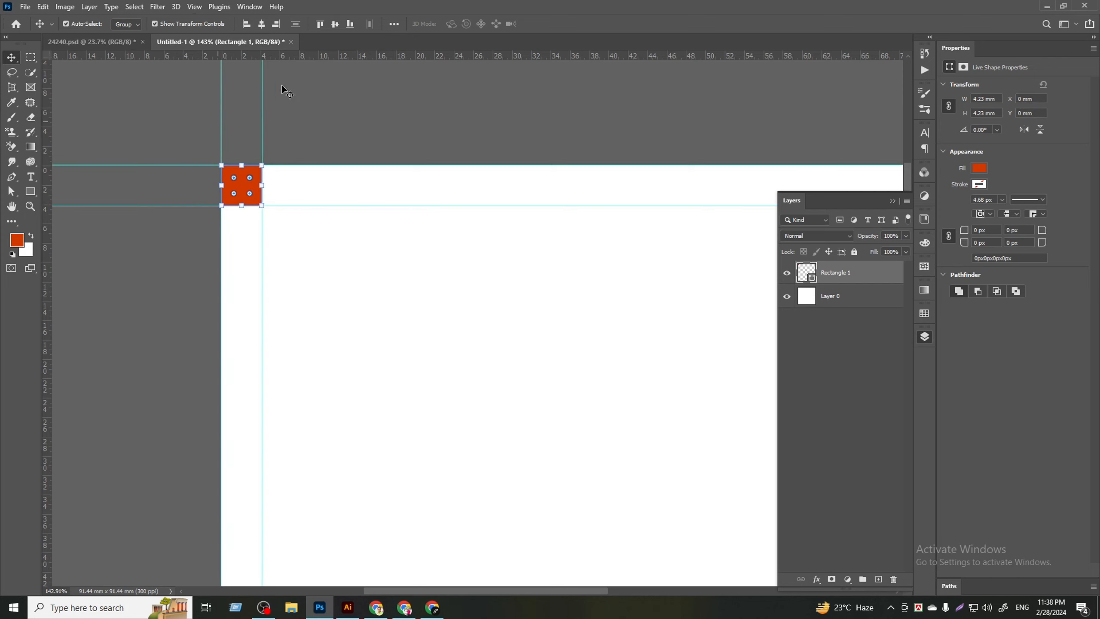
- Align the square to the canvas's bottom-right corner and place guides along its four edges
left_click(350, 24)
scroll(208, 216, "down", 5)
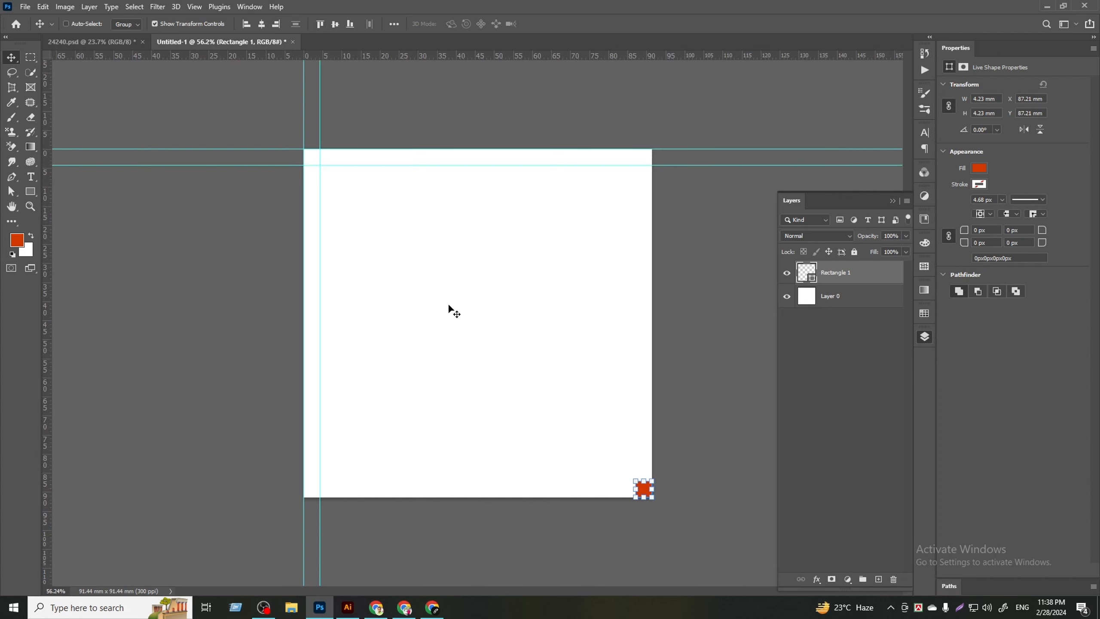
scroll(650, 494, "up", 10)
scroll(703, 529, "down", 3)
scroll(628, 440, "down", 1)
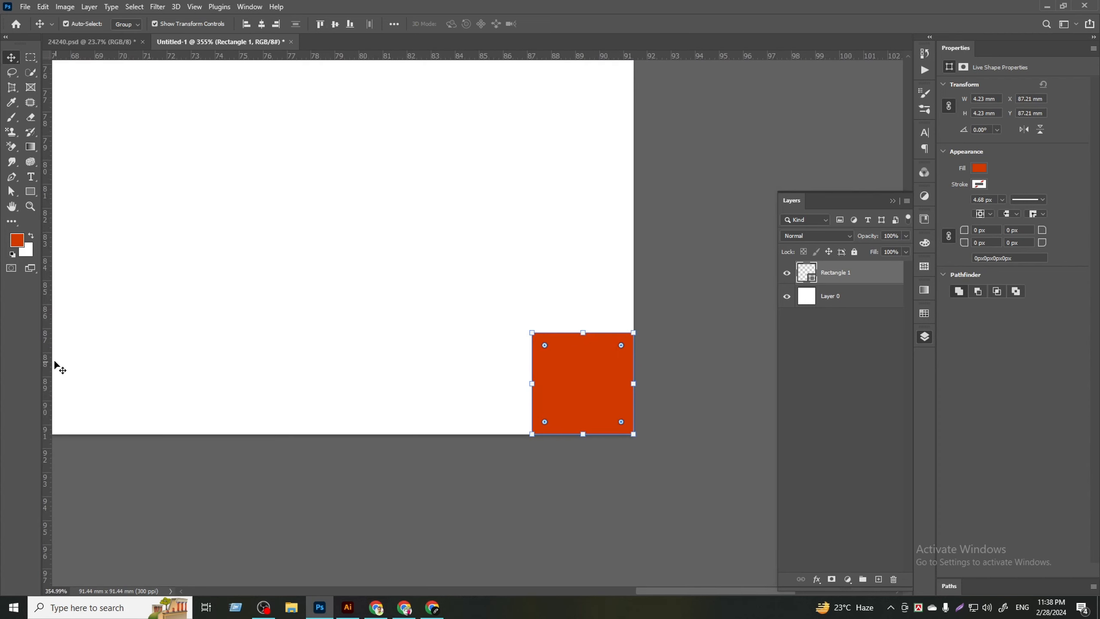
left_click_drag(47, 366, 531, 401)
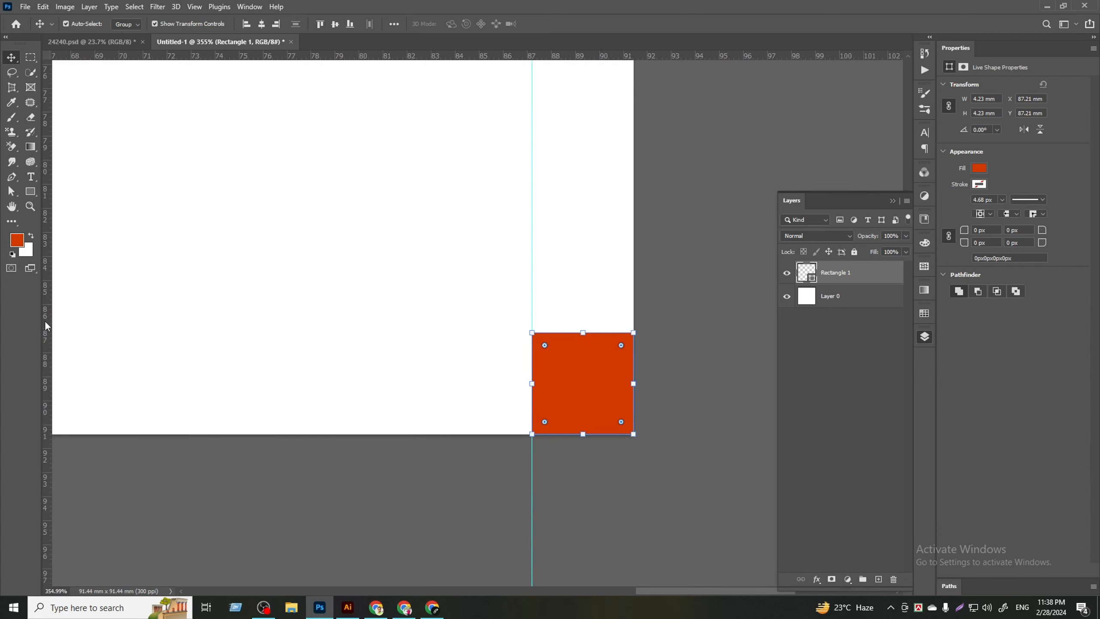
left_click_drag(47, 326, 633, 348)
left_click_drag(653, 59, 641, 332)
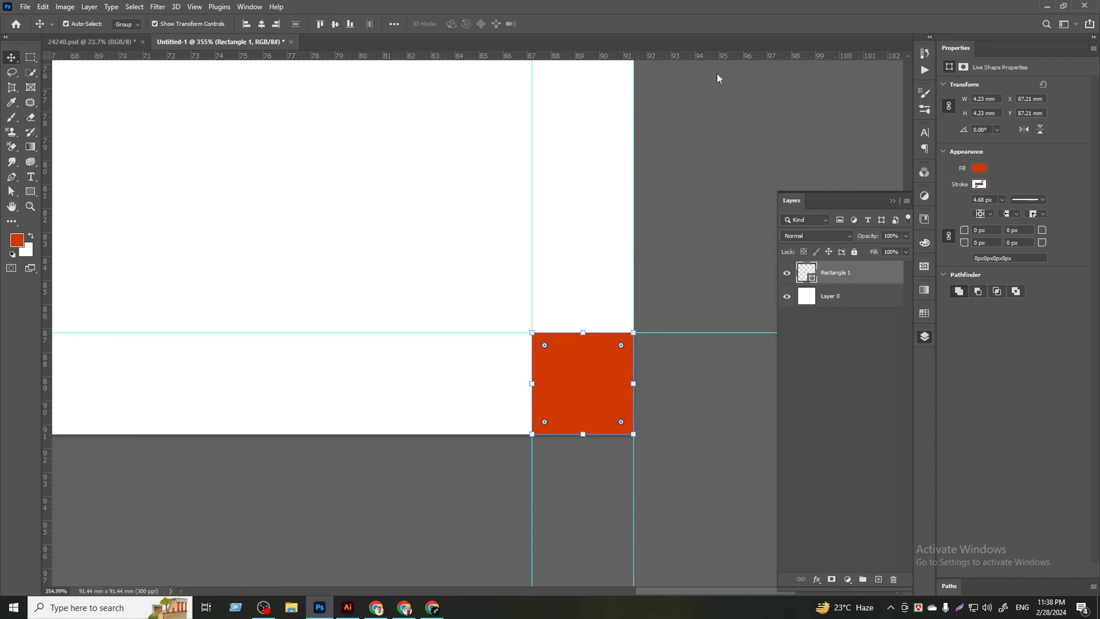
left_click_drag(714, 55, 642, 434)
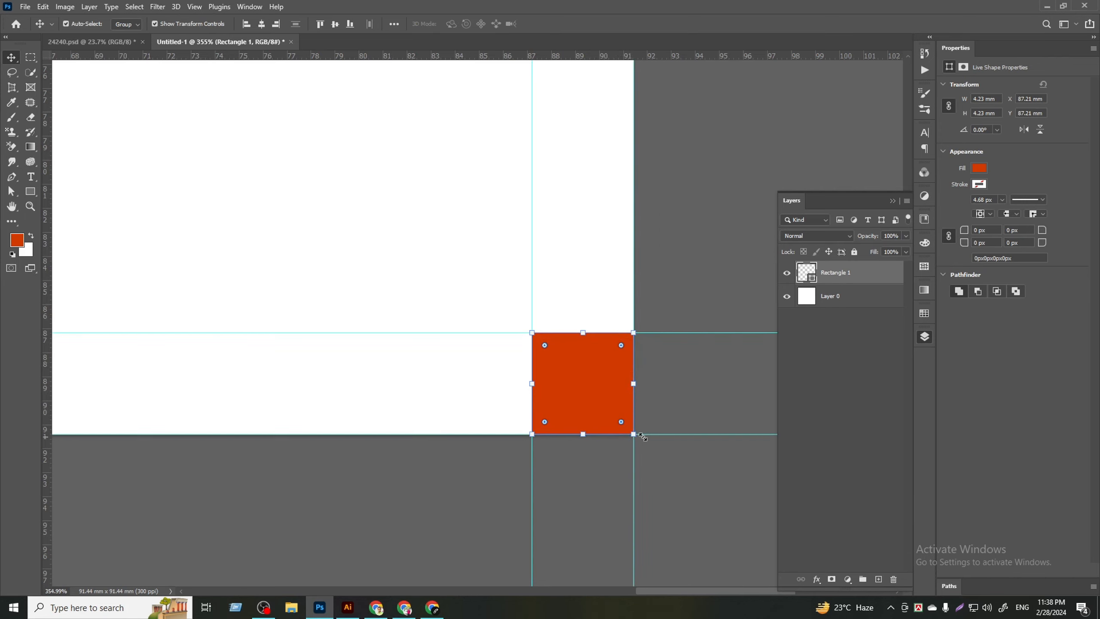
- Delete the red-orange square's layer and leave no layer selected
left_click(848, 300)
left_click_drag(847, 279, 893, 579)
scroll(630, 381, "down", 5)
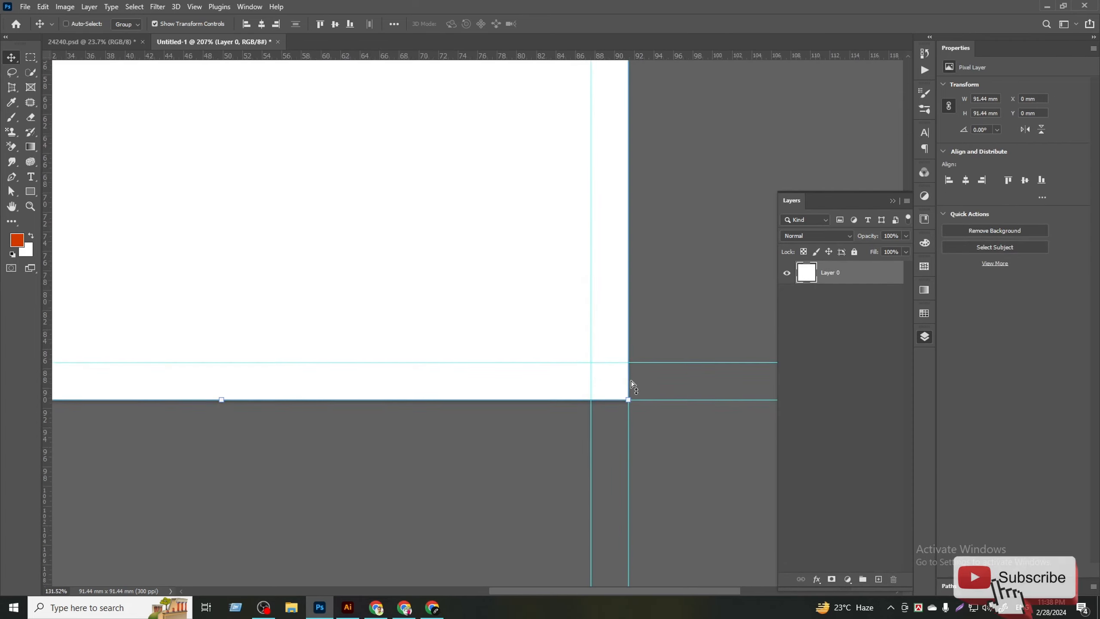
scroll(630, 382, "down", 2)
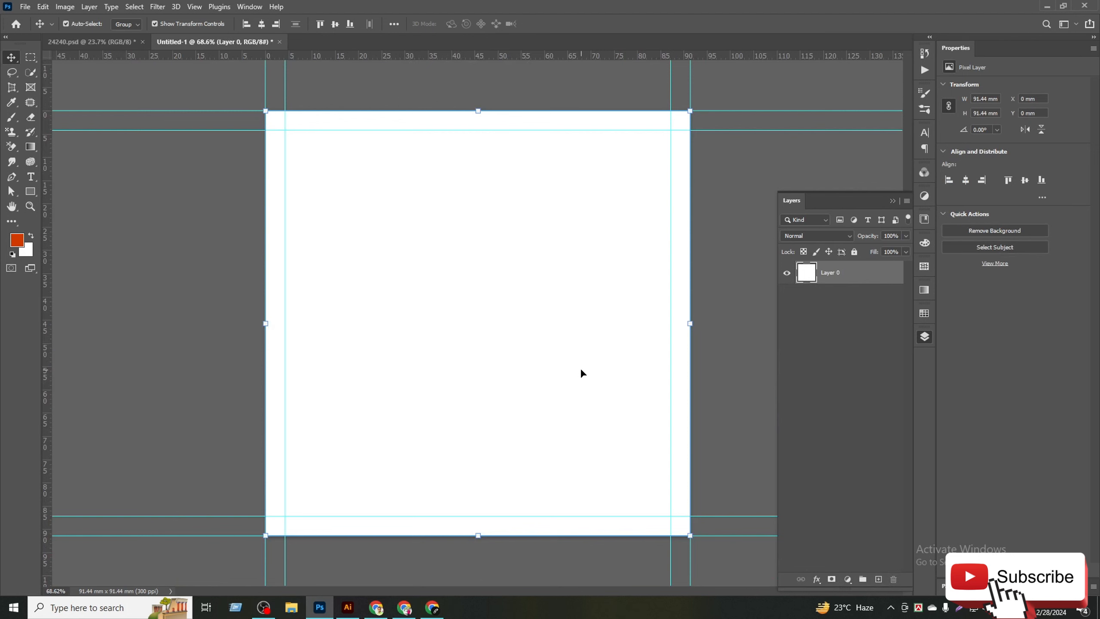
left_click(892, 425)
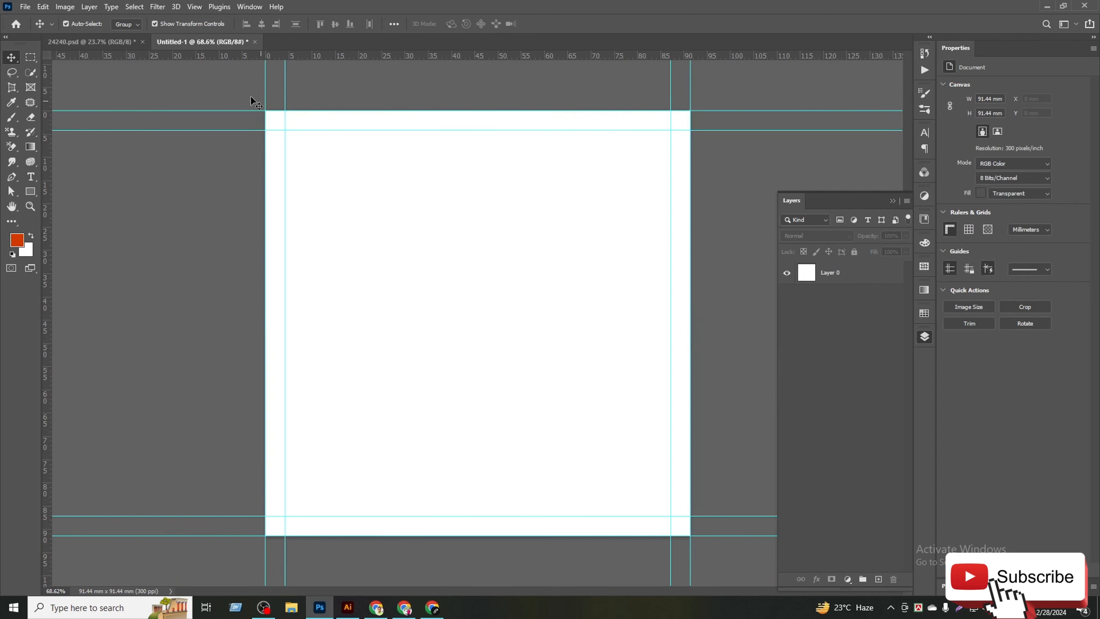
- Copy the orange and yellow rectangles from 24240.psd into the Untitled-1 document
left_click(127, 42)
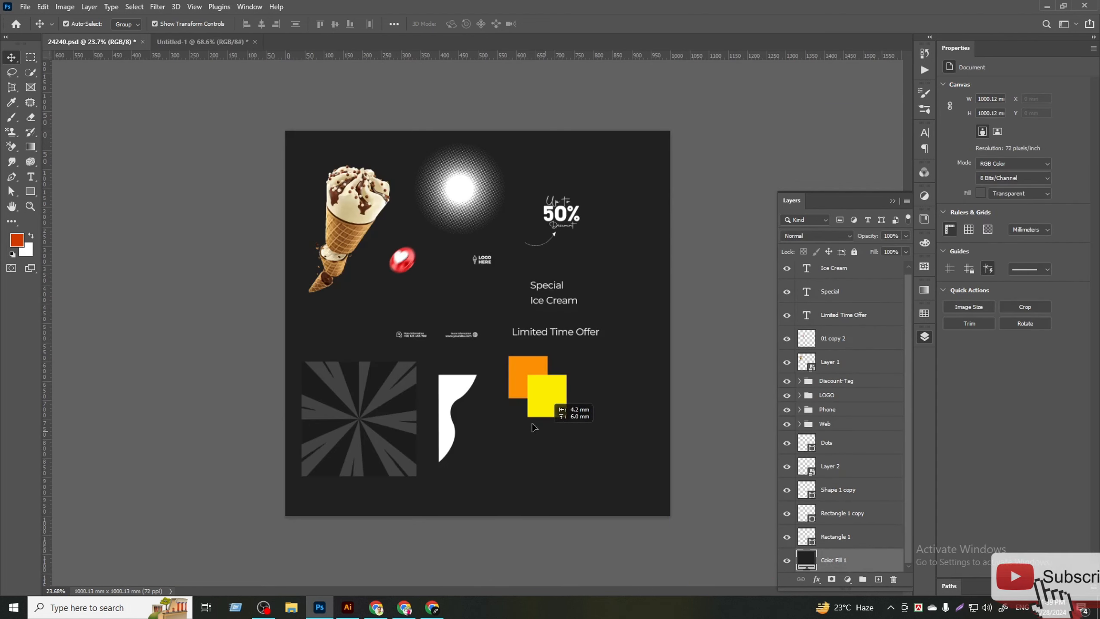
left_click(522, 371)
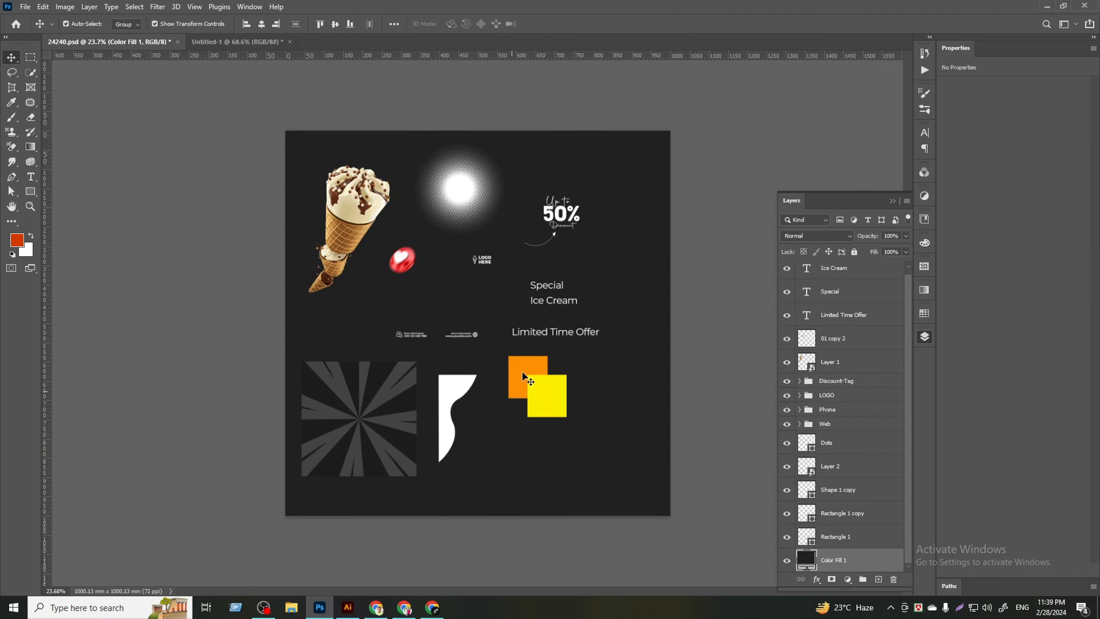
left_click(561, 403, "shift")
left_click_drag(542, 394, 491, 317)
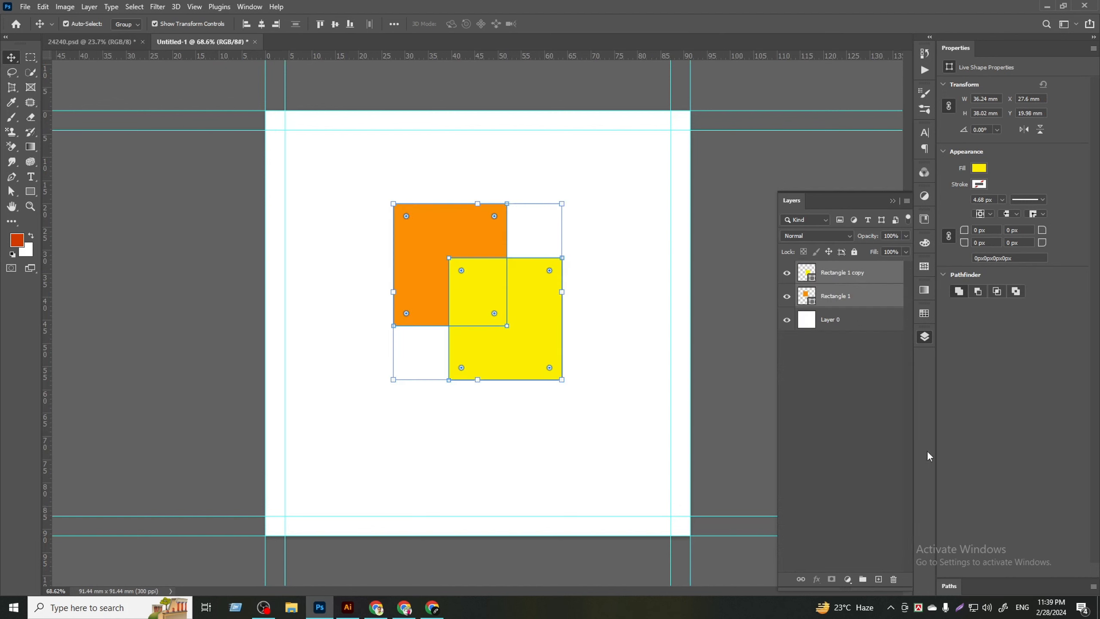
- Scale the orange and yellow rectangles together to 40% and deselect them
left_click_drag(560, 380, 460, 273)
left_click(568, 25)
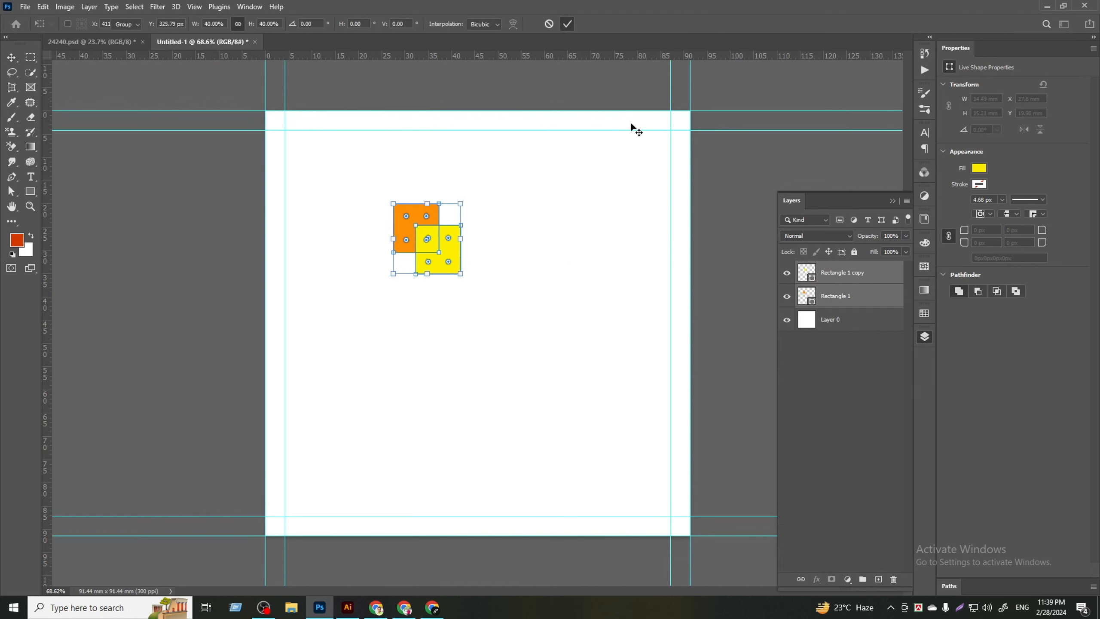
left_click(842, 412)
- Add a Gradient fill layer above Layer 0 and set its starting color stop to the orange rectangle's color, fb8f03
left_click(849, 323)
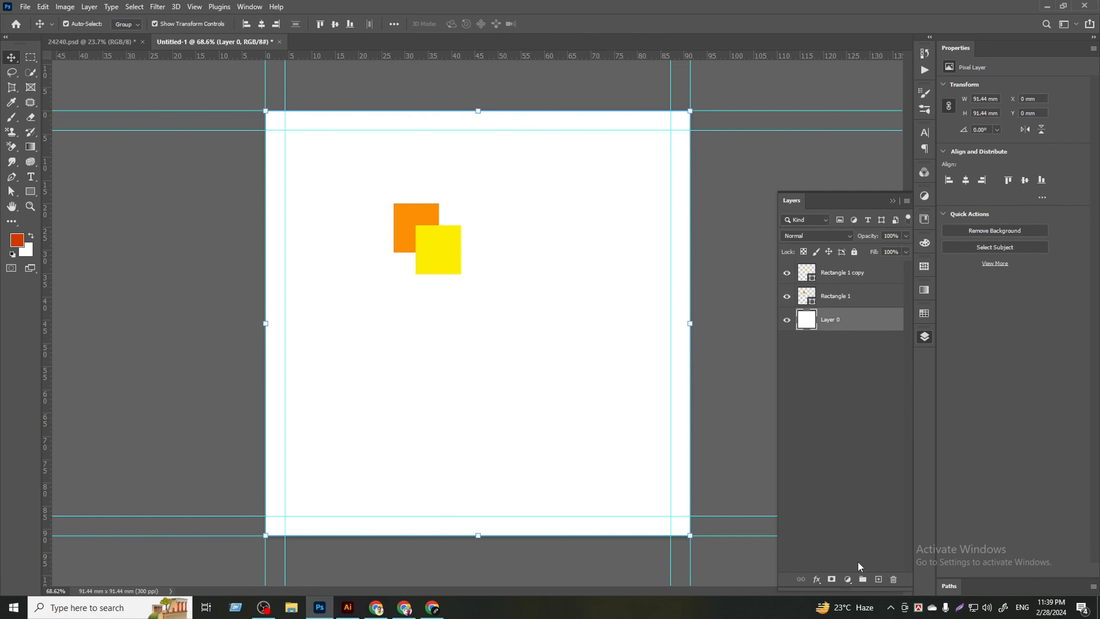
left_click(847, 580)
left_click(871, 395)
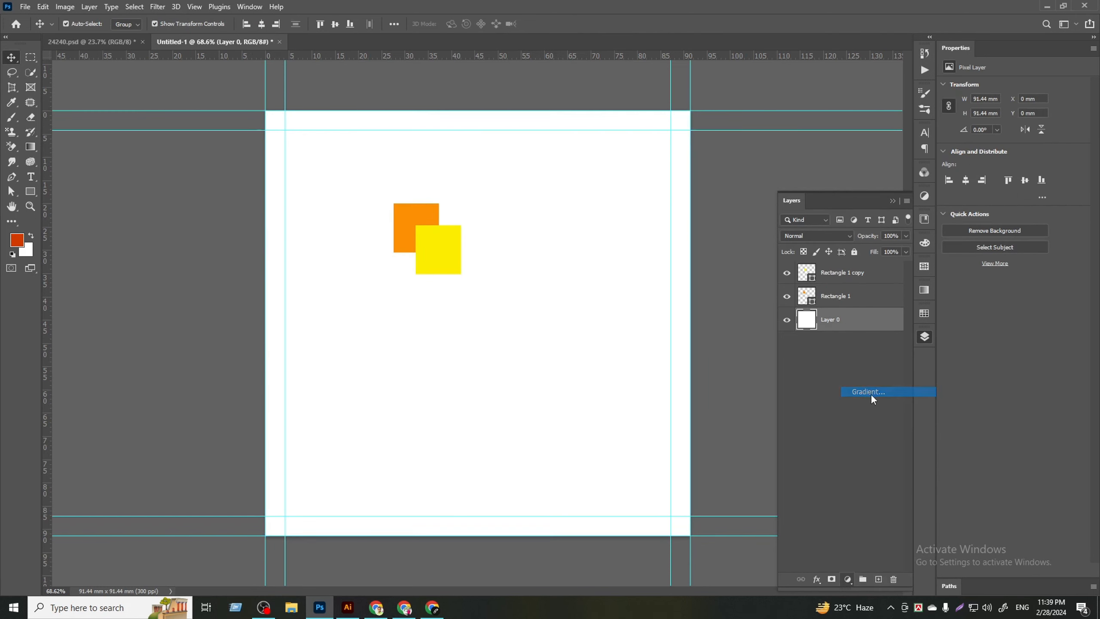
left_click(851, 196)
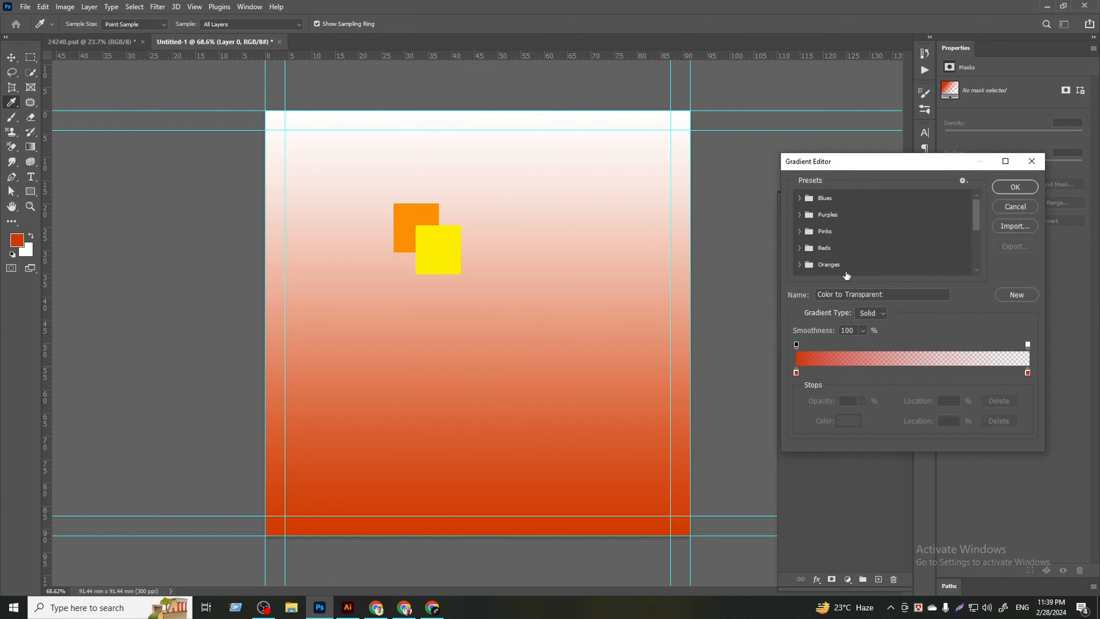
left_click(795, 371)
left_click(848, 421)
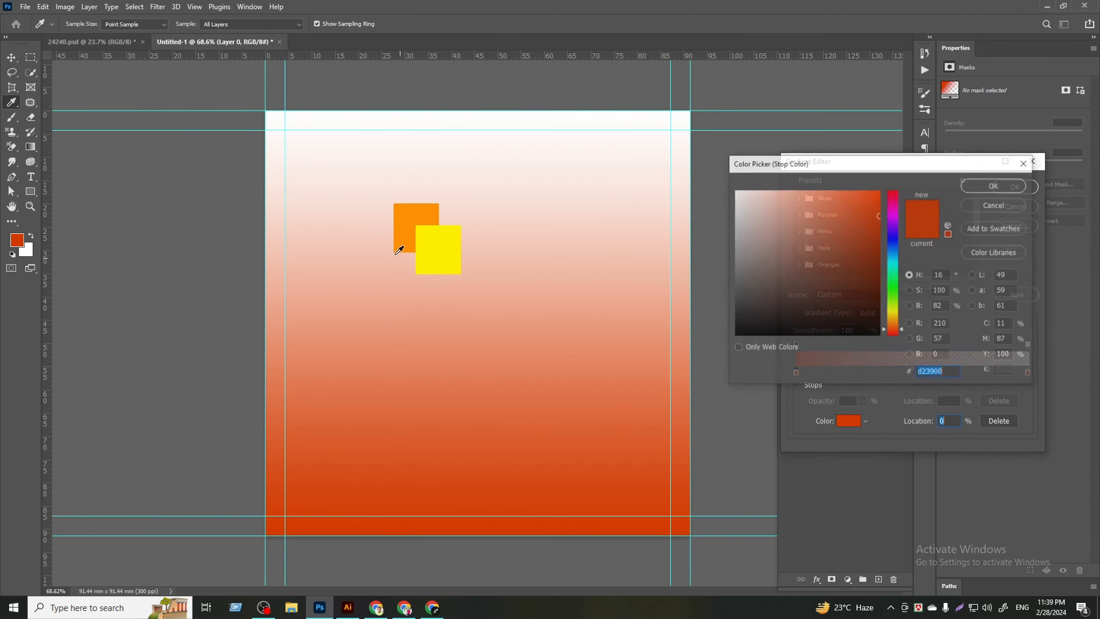
left_click(405, 215)
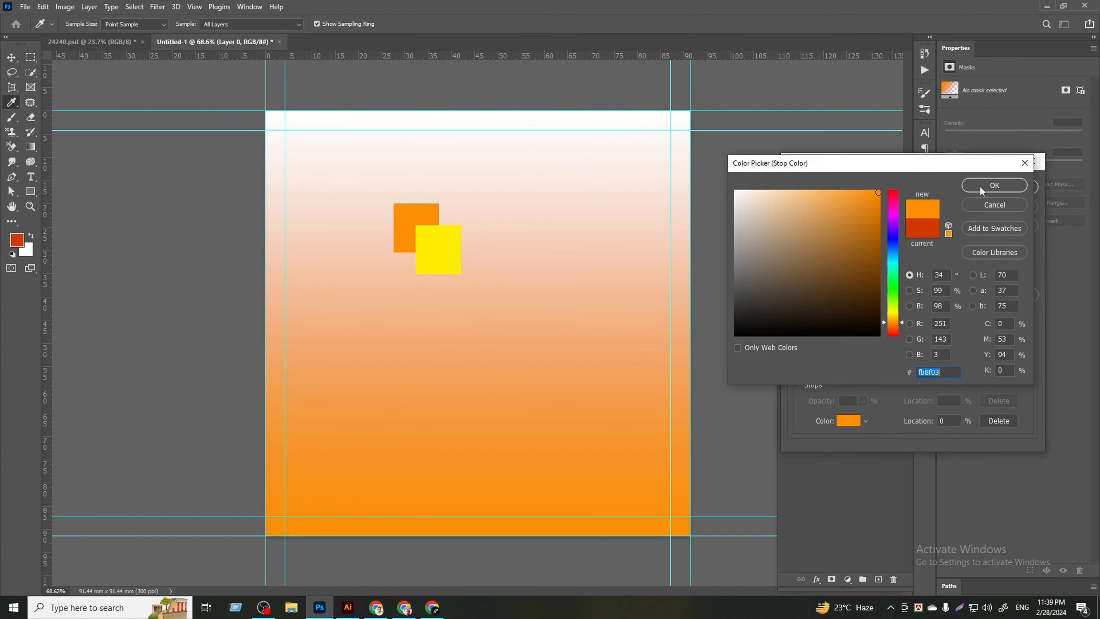
left_click(982, 189)
- Set the gradient's end stop to 100% opacity and the yellow rectangle's color, fdee00, and accept the gradient
left_click(1028, 345)
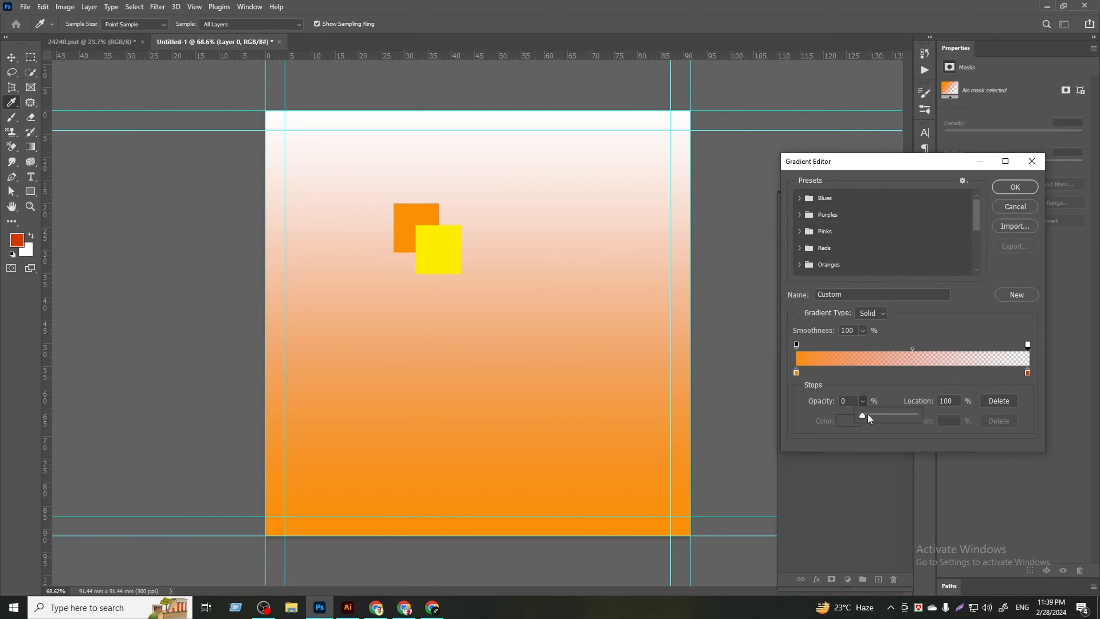
left_click_drag(867, 413, 933, 412)
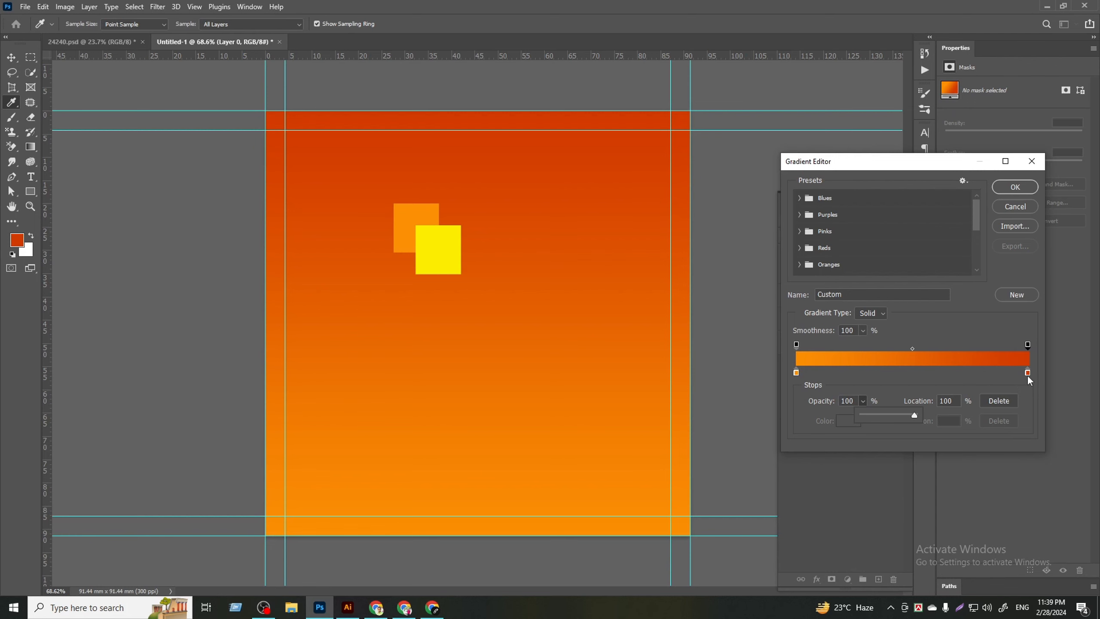
left_click(1027, 373)
left_click(848, 421)
left_click(442, 256)
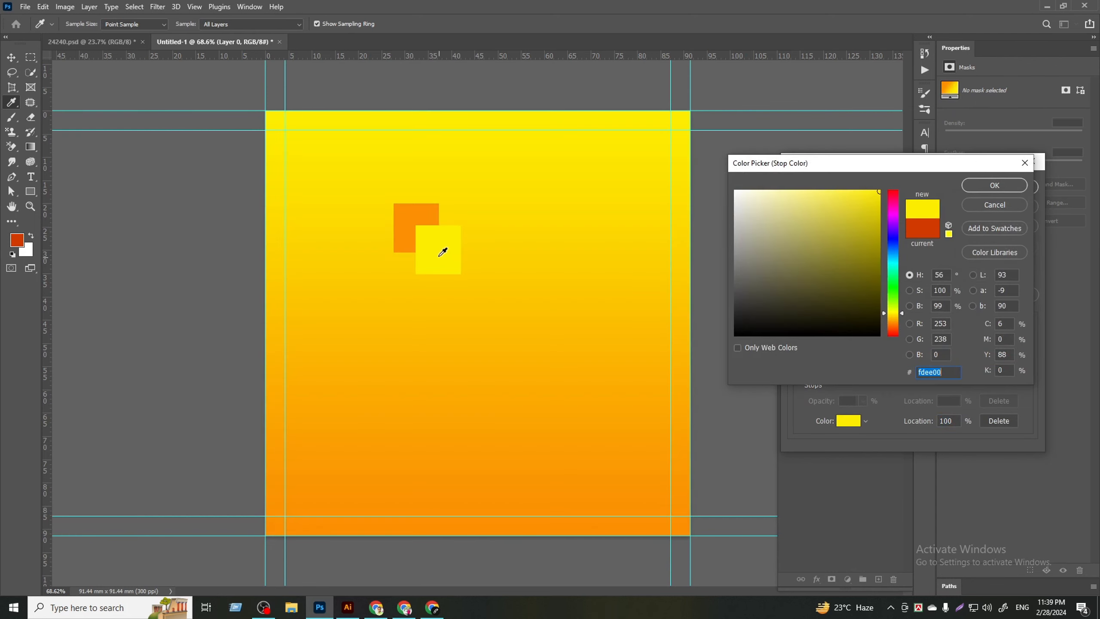
left_click(997, 186)
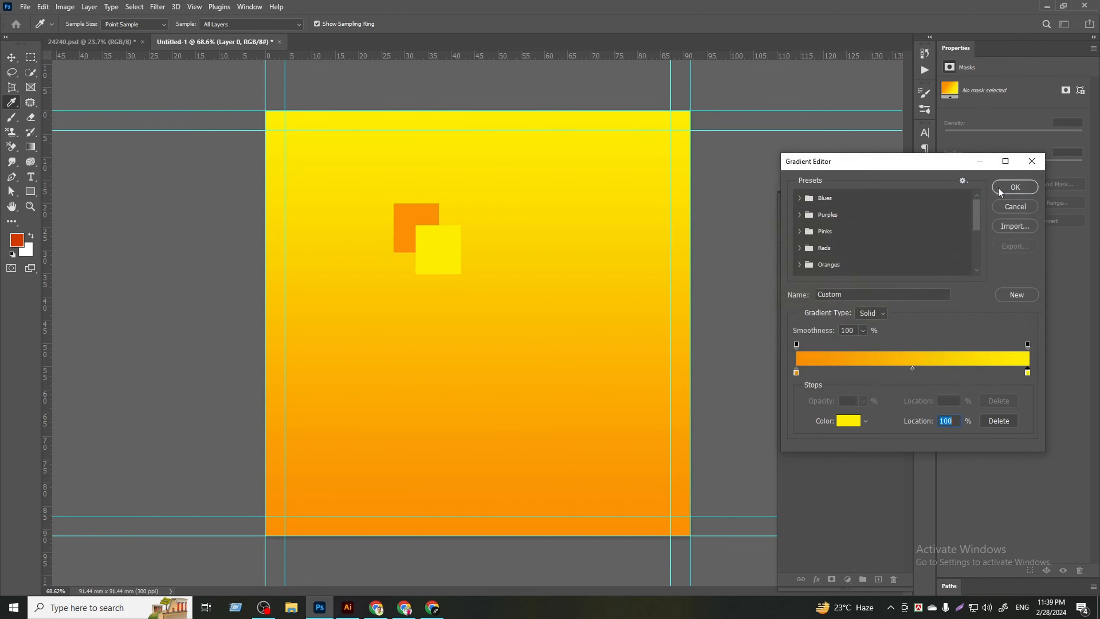
left_click(1010, 190)
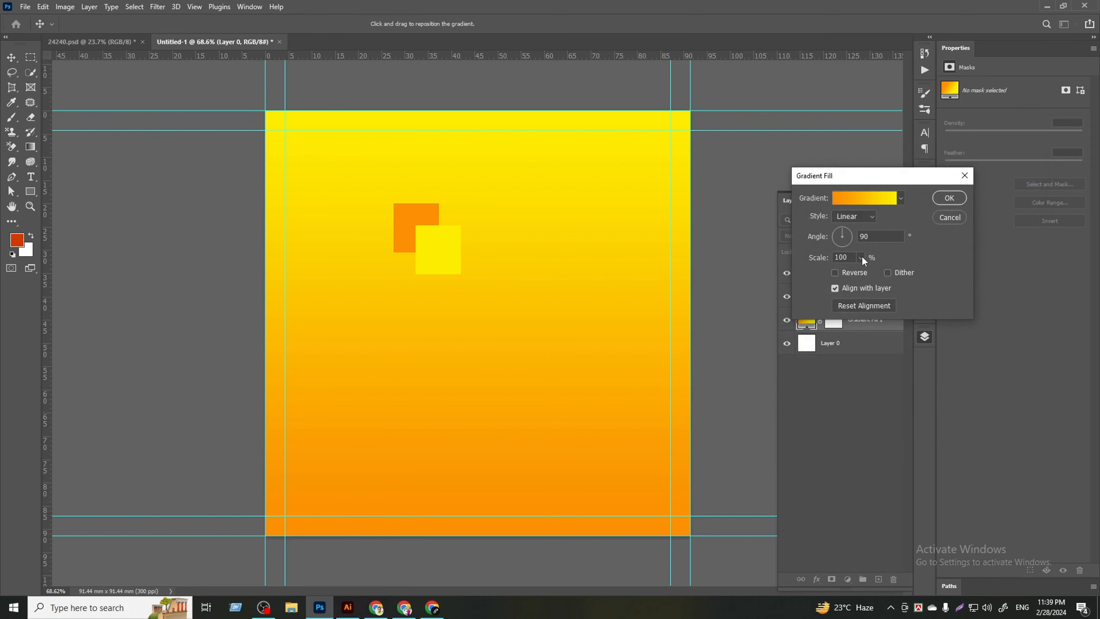
- Make the gradient fill radial and reversed at 125% scale, shift its center to the canvas's upper middle, and accept it
left_click(864, 216)
left_click(850, 228)
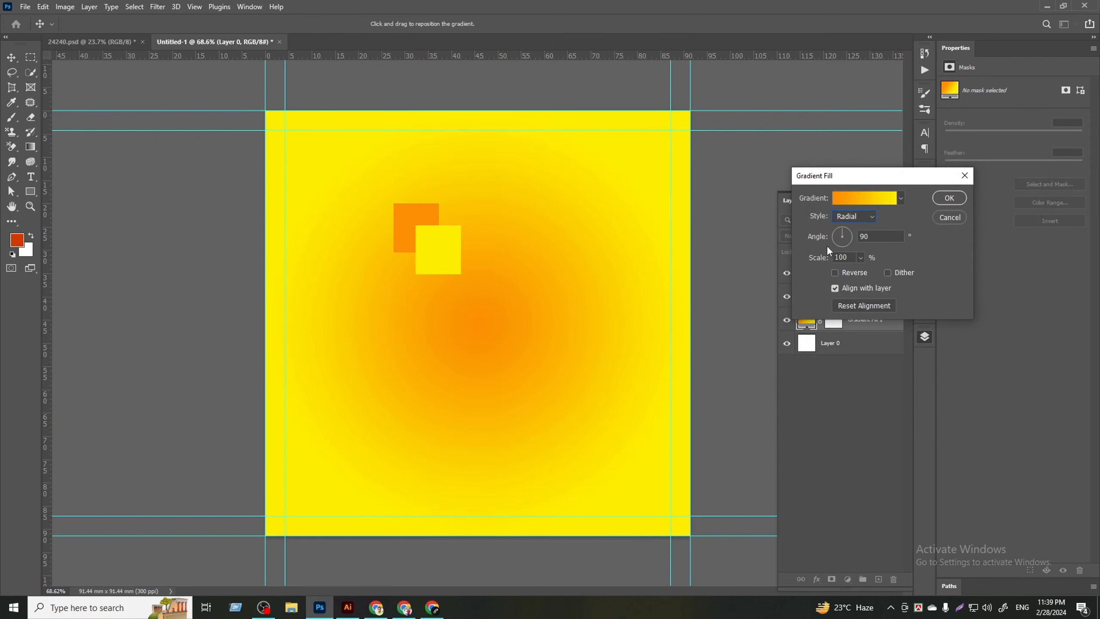
left_click(834, 272)
left_click(861, 257)
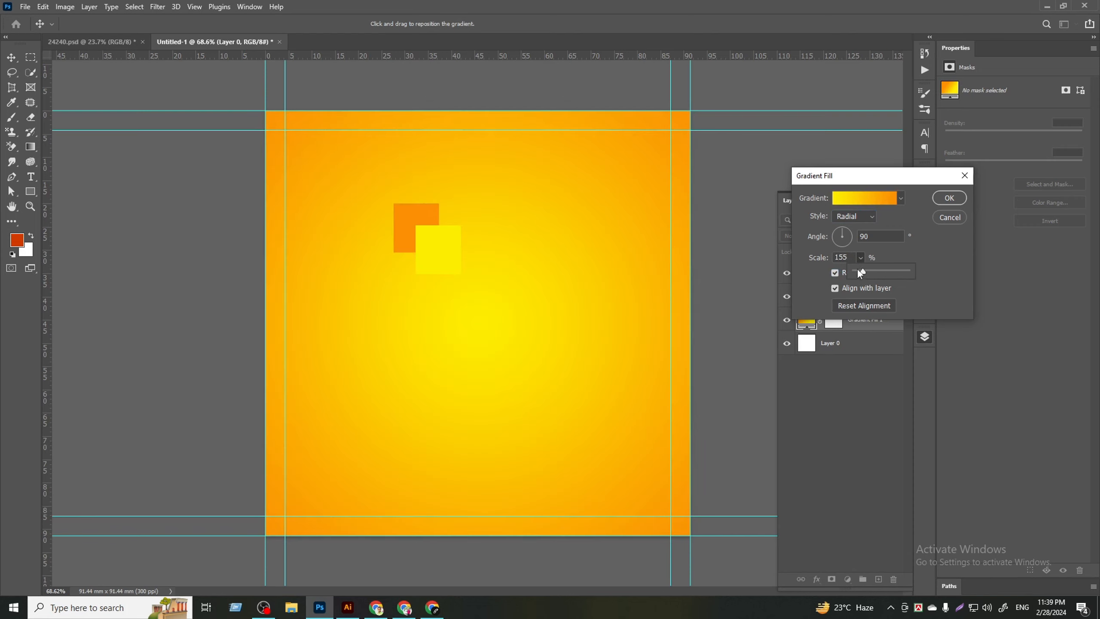
left_click(847, 257)
left_click_drag(821, 259, 819, 259)
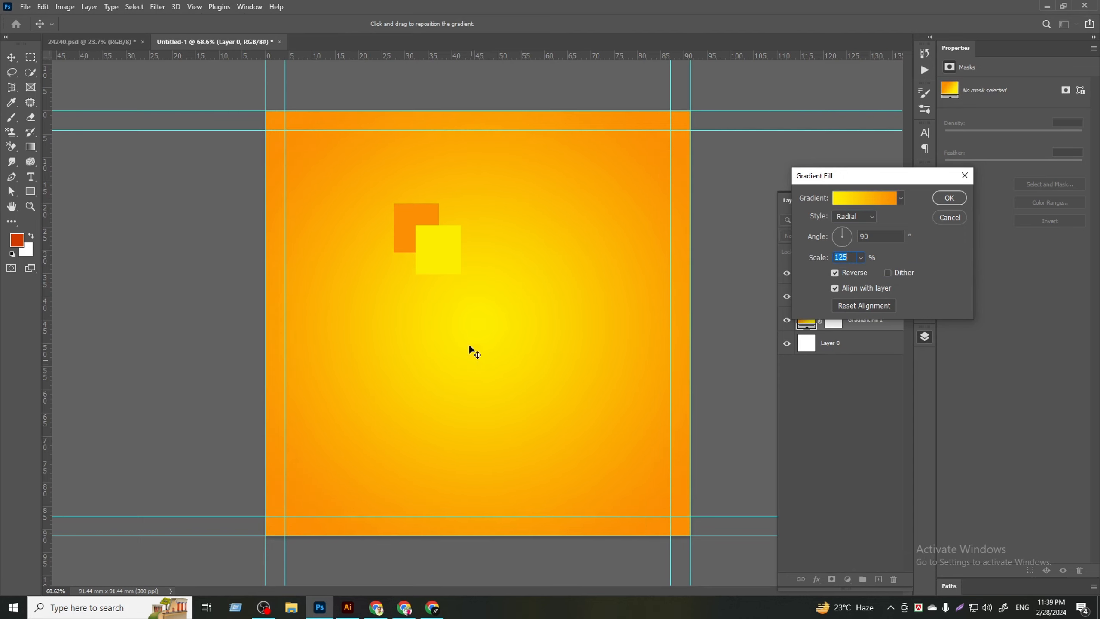
left_click_drag(469, 346, 446, 255)
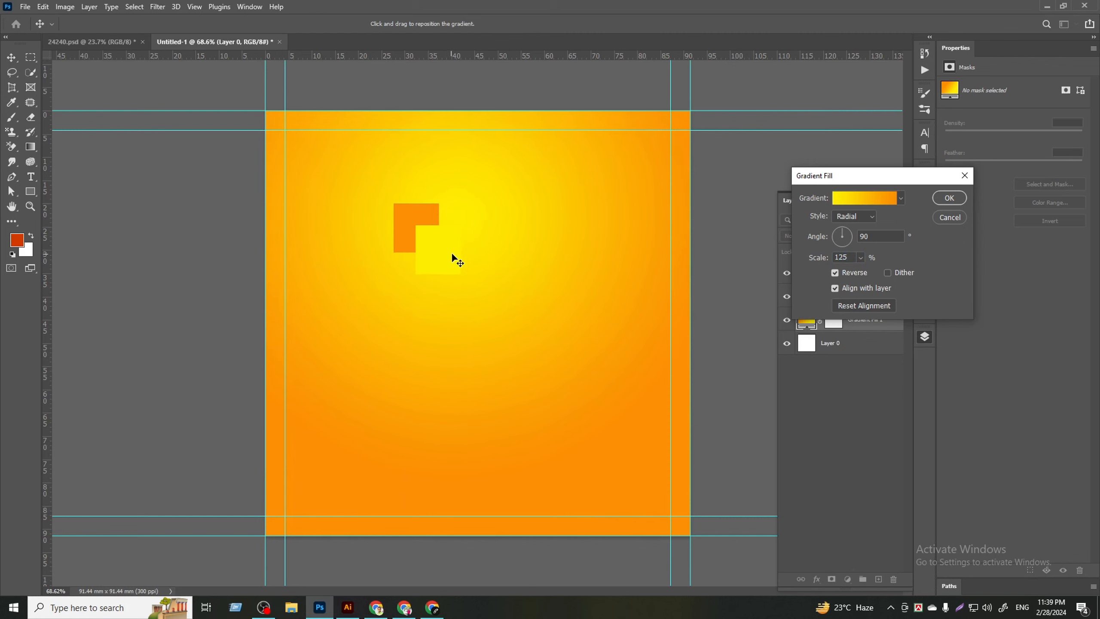
left_click(949, 198)
- Delete both rectangle layers and Layer 0, keeping only the gradient fill layer
left_click(864, 345)
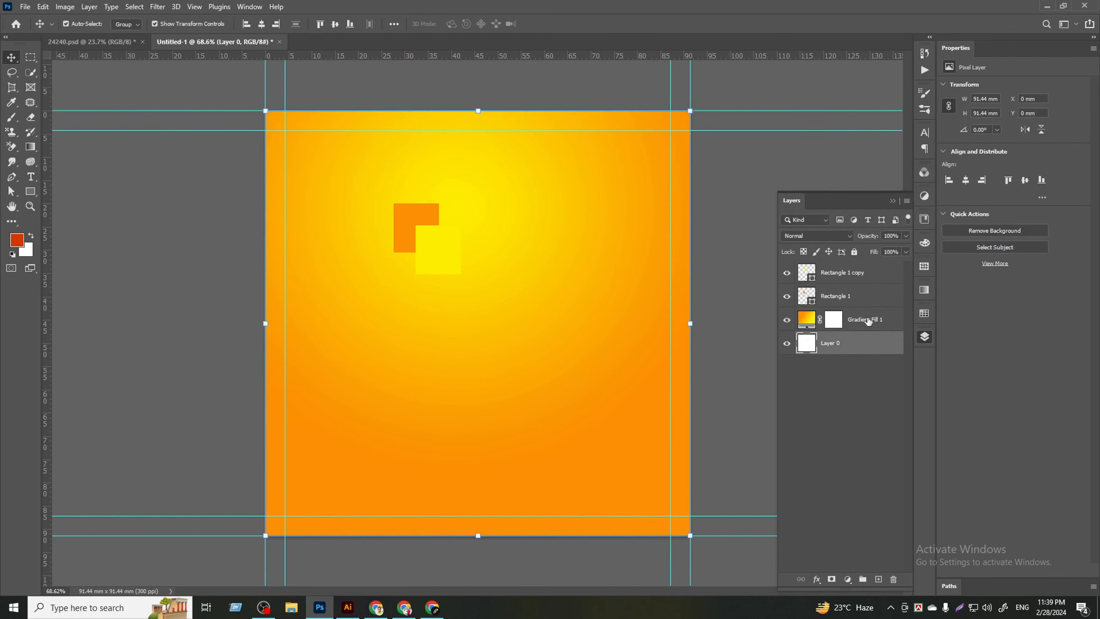
left_click(859, 292)
key("Delete")
left_click_drag(859, 274, 893, 578)
left_click_drag(833, 272, 893, 578)
left_click(491, 228)
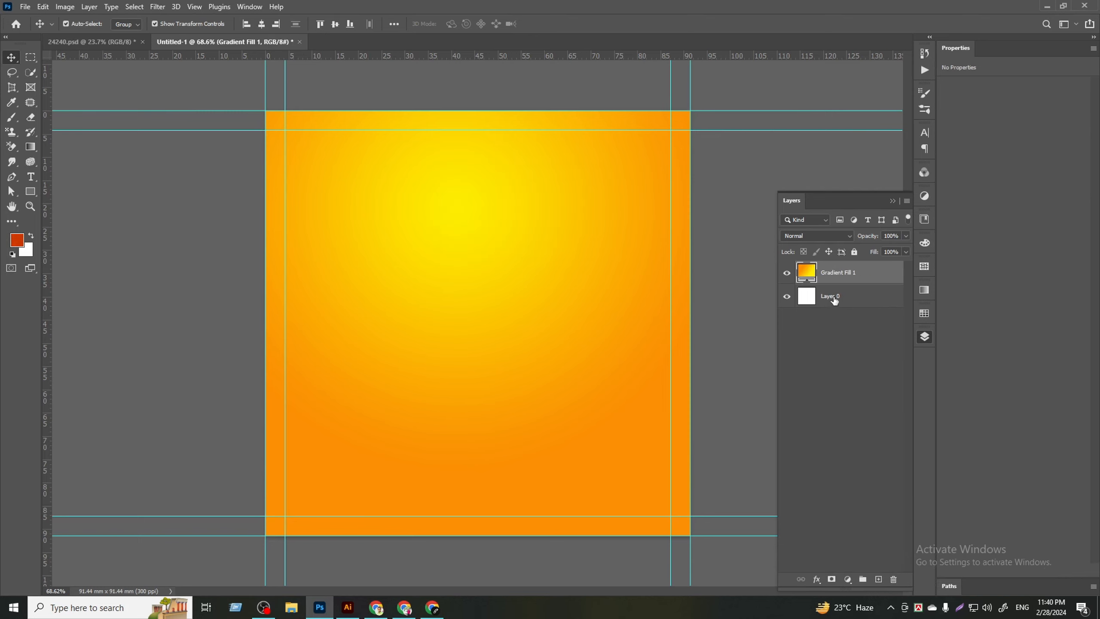
left_click_drag(833, 298, 892, 579)
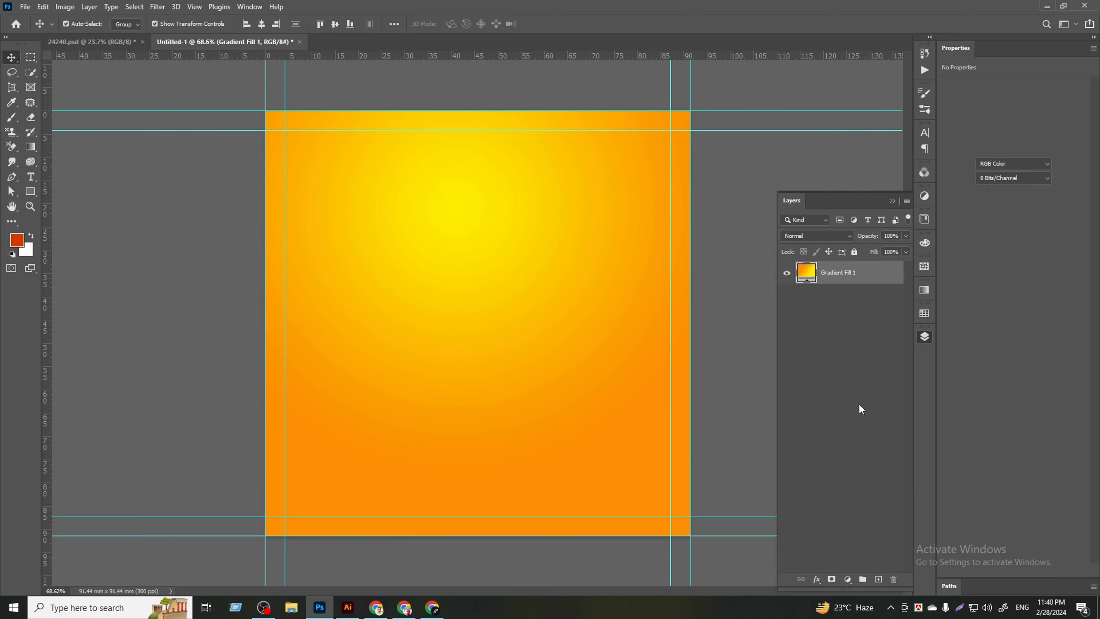
- Lock the Gradient Fill 1 layer completely and deselect it
scroll(483, 304, "down", 4)
left_click(856, 252)
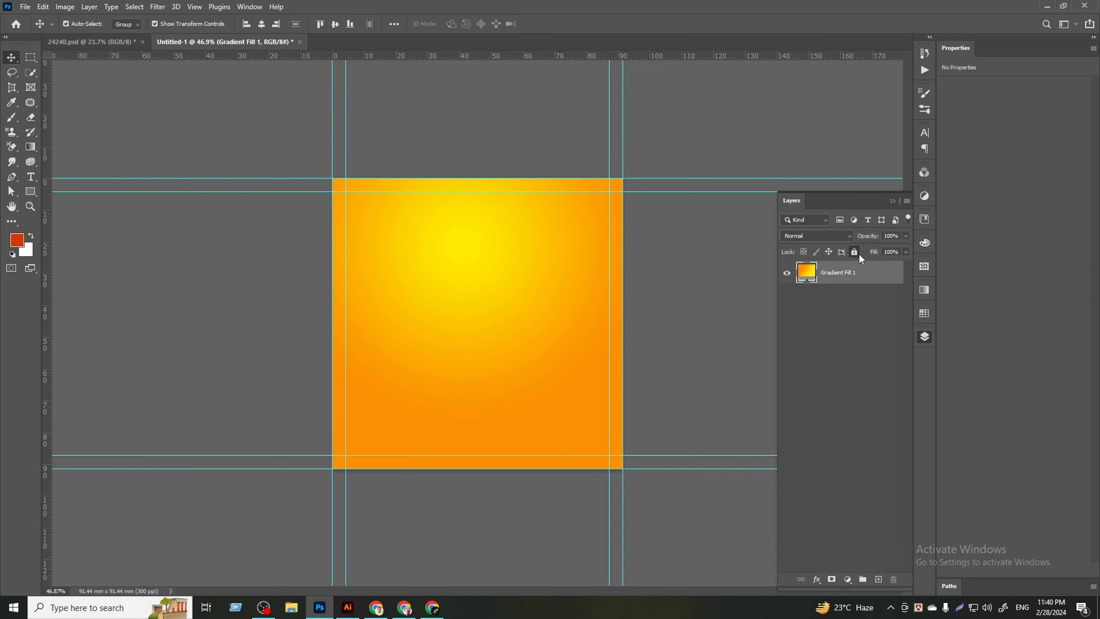
left_click(509, 288)
scroll(502, 275, "up", 5)
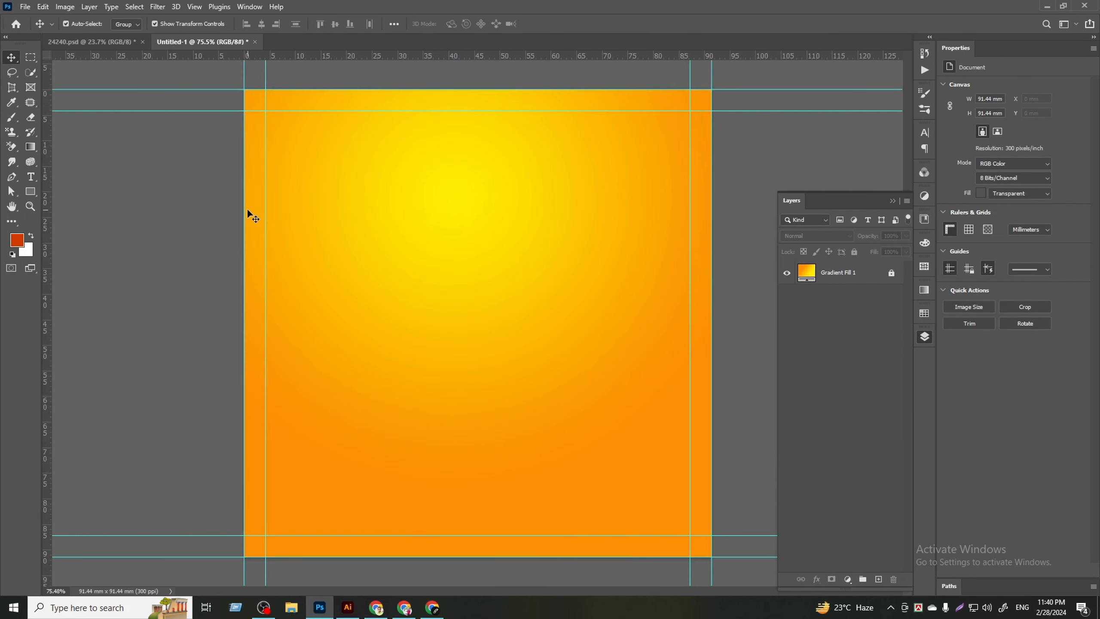
scroll(248, 214, "down", 1)
- Copy the ice cream cone from 24240.psd into Untitled-1, centered horizontally and aligned with the canvas's bottom edge
left_click(106, 44)
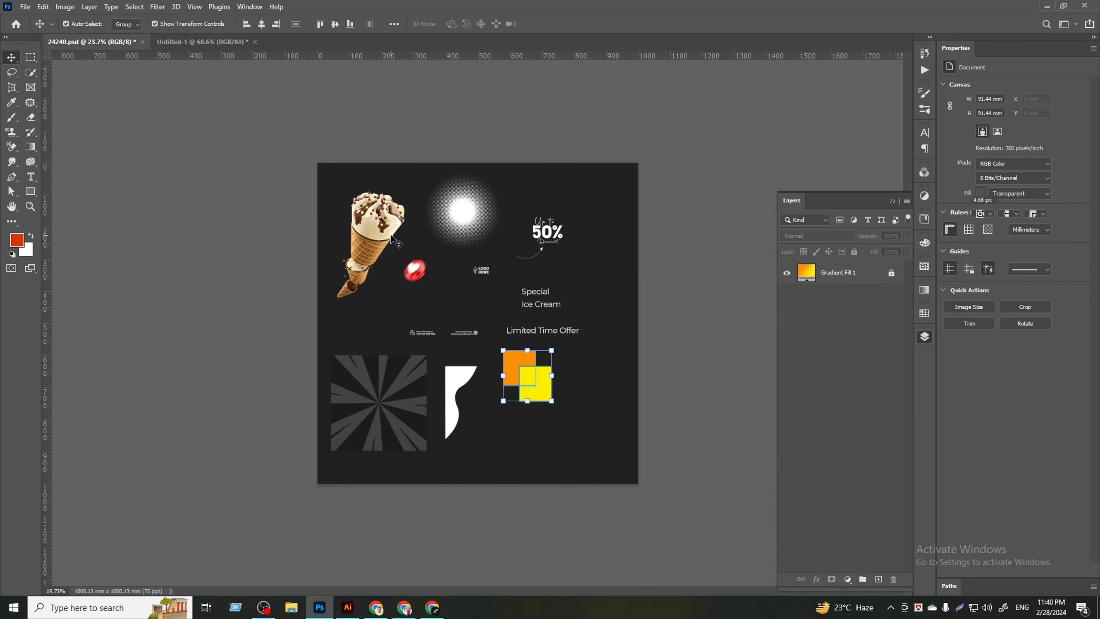
scroll(470, 403, "up", 1)
left_click_drag(316, 221, 494, 317)
scroll(422, 378, "down", 1)
left_click(262, 23)
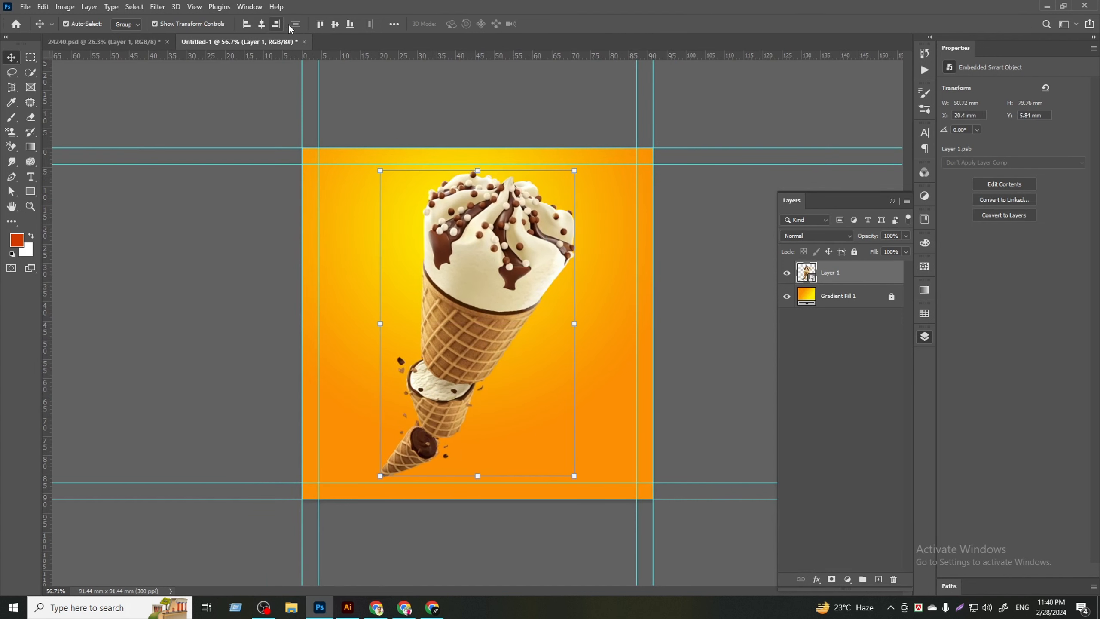
left_click(350, 24)
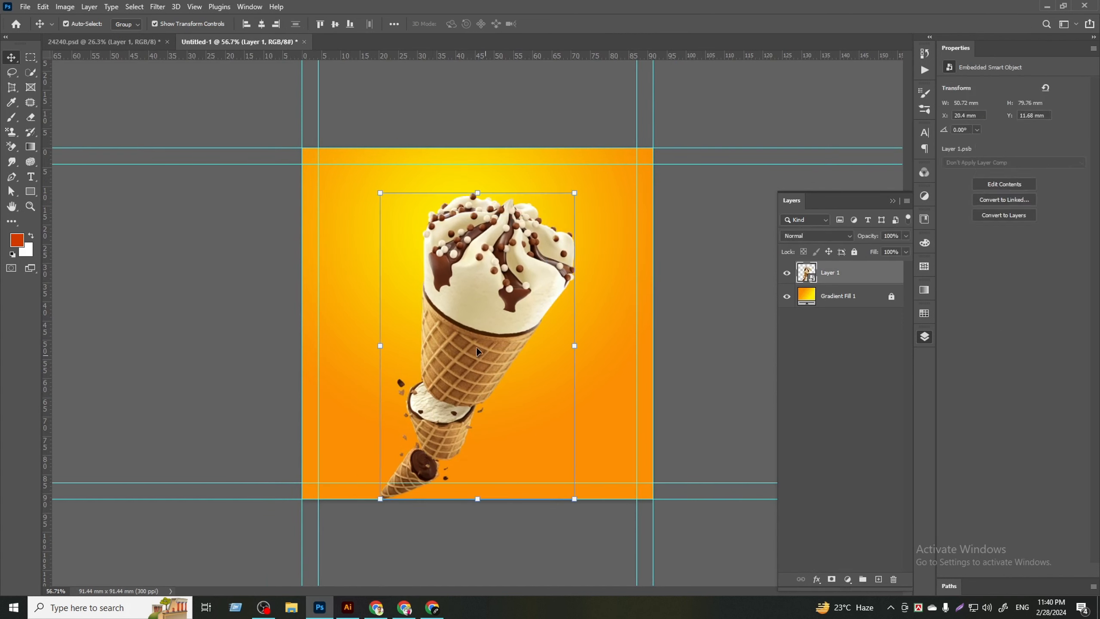
- Move the cone toward the canvas's lower left, enlarge it to about 53 × 83 mm, and rotate it slightly clockwise
left_click_drag(476, 347, 375, 341)
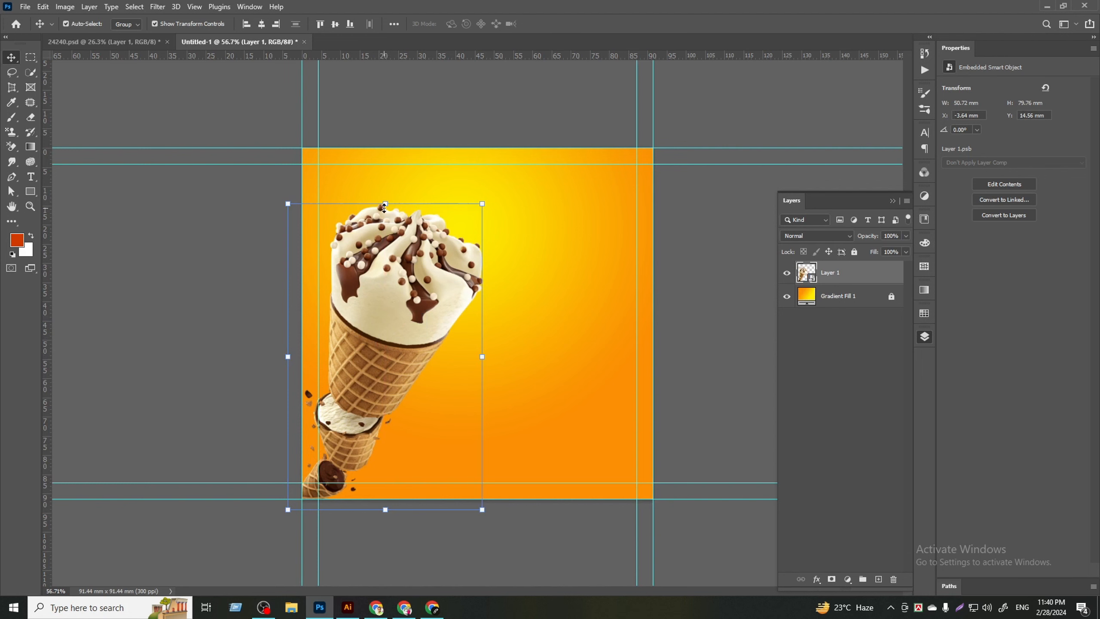
key("ctrl+t")
left_click_drag(410, 307, 431, 289)
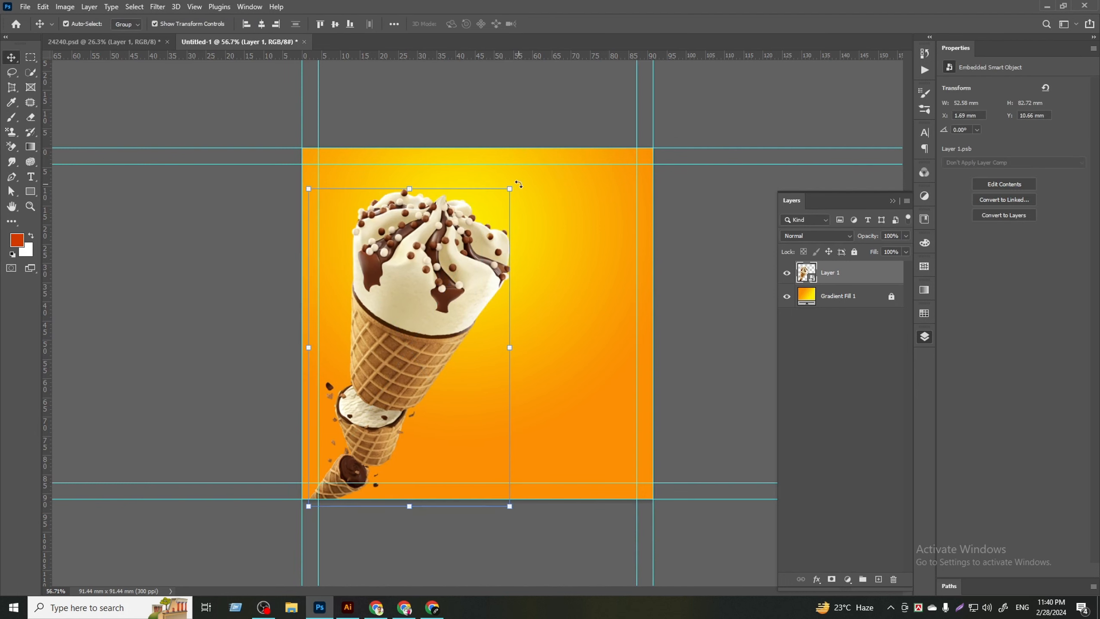
left_click_drag(523, 187, 531, 193)
left_click(549, 27)
left_click(507, 137, "ctrl")
scroll(435, 200, "up", 5)
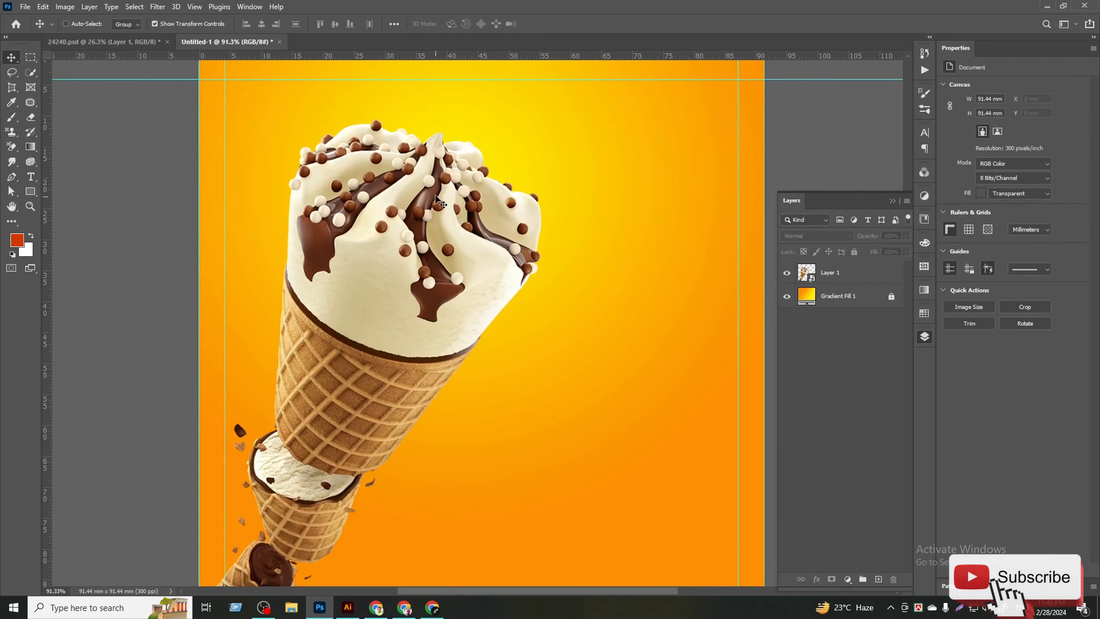
scroll(435, 200, "down", 4)
- Copy the white wavy shape from 24240.psd into Untitled-1 and align it with the canvas's upper-left corner
left_click(130, 42)
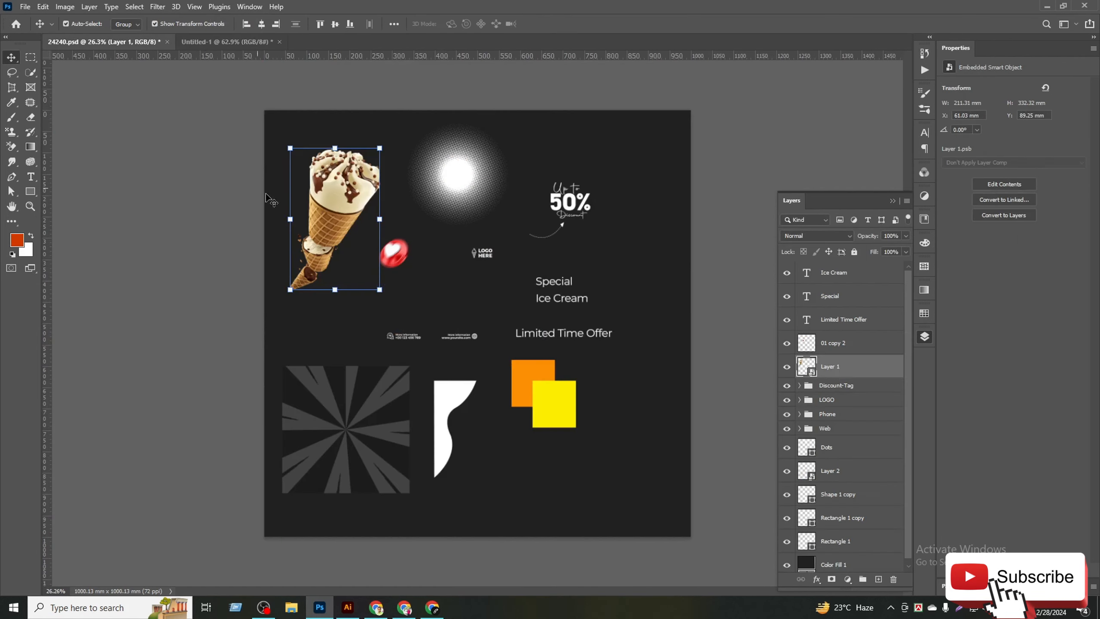
left_click(444, 437)
left_click_drag(444, 442, 334, 196)
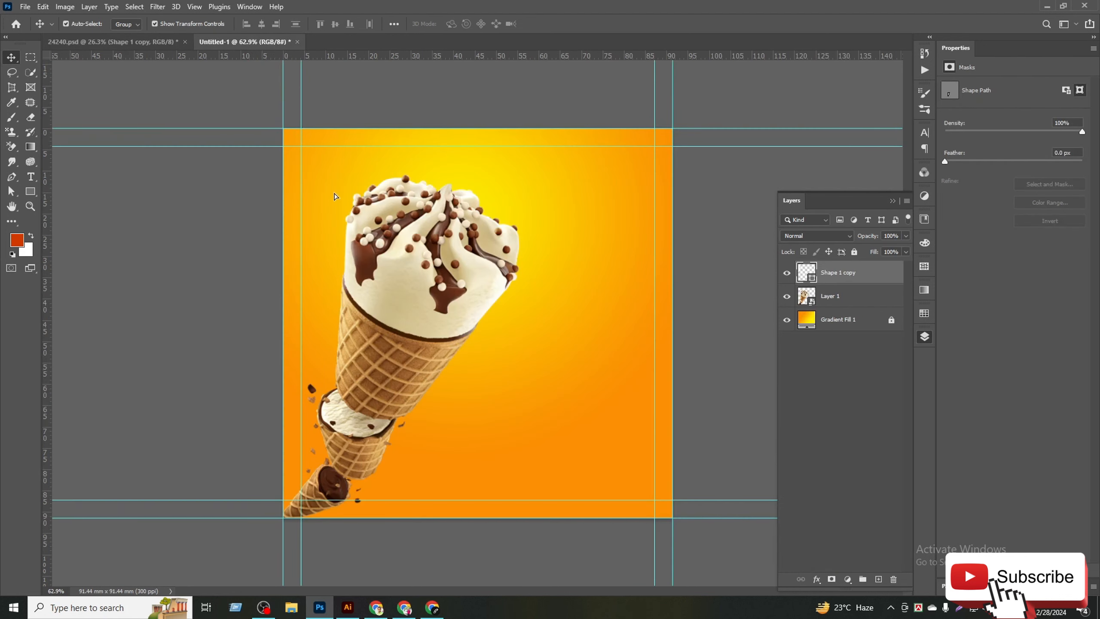
left_click(320, 25)
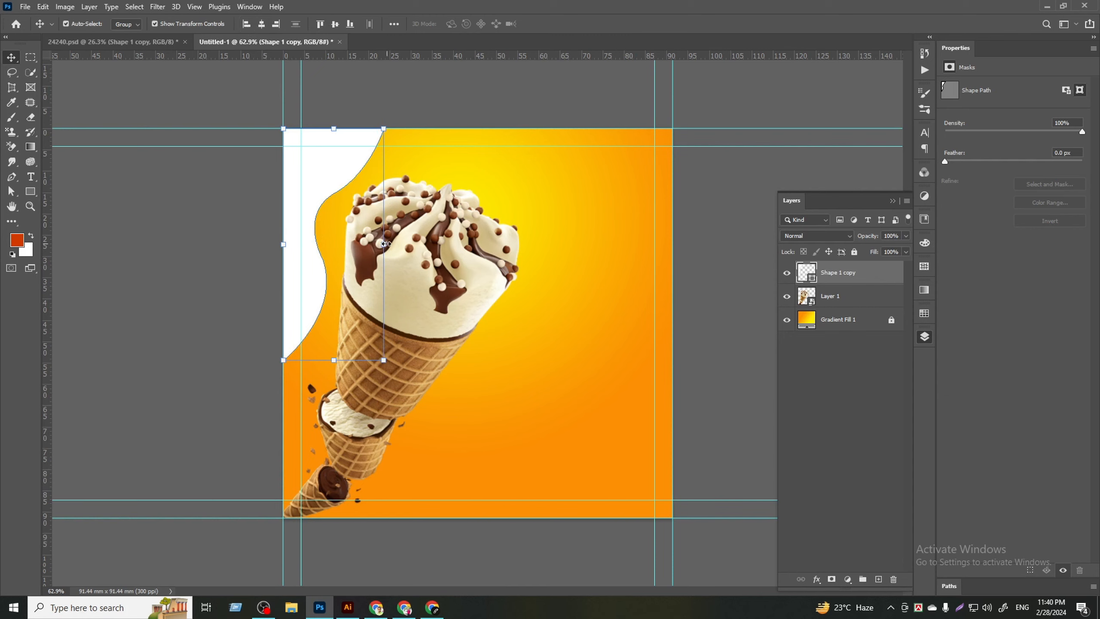
- Scale the white wavy shape to 67.14%, align it with the canvas's top edge, and deselect it
left_click_drag(385, 244, 352, 217)
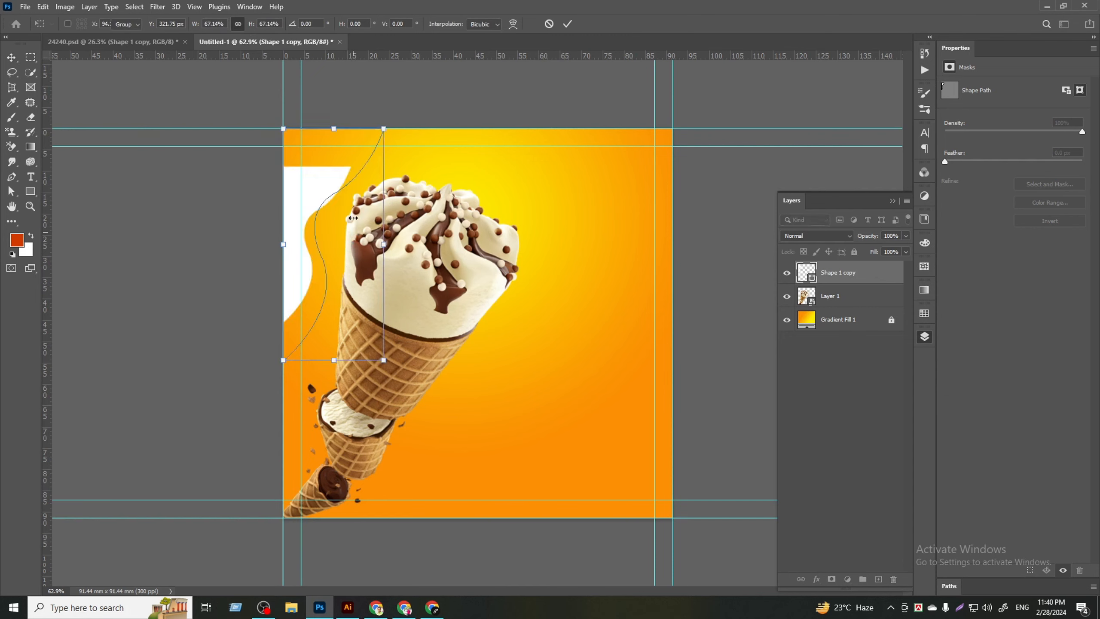
key("Return")
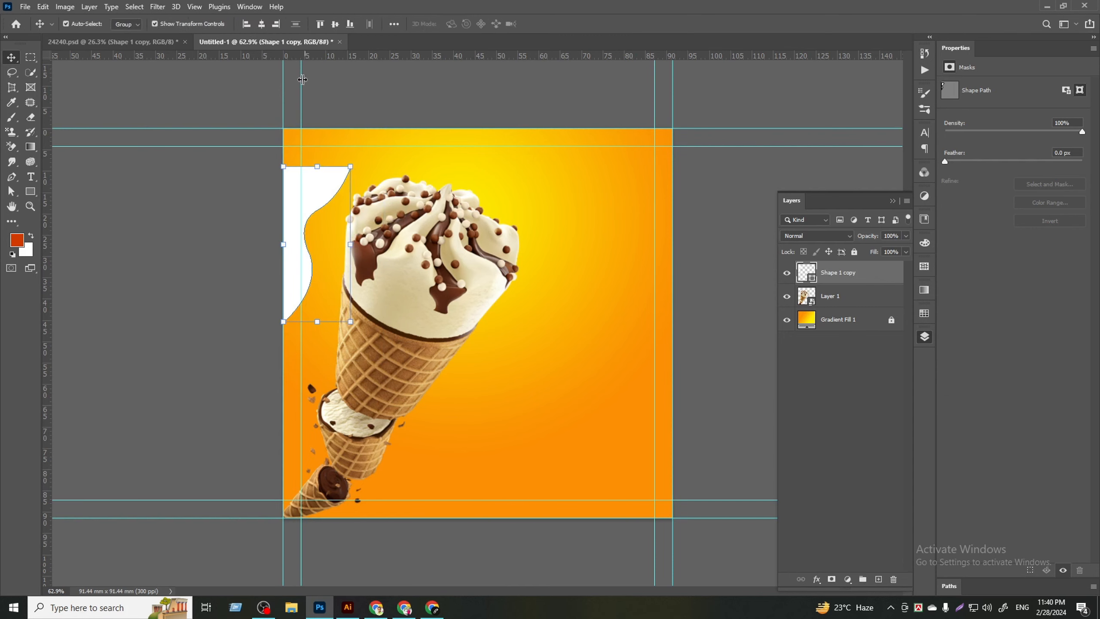
left_click(322, 22)
left_click(342, 139)
key("ctrl+0")
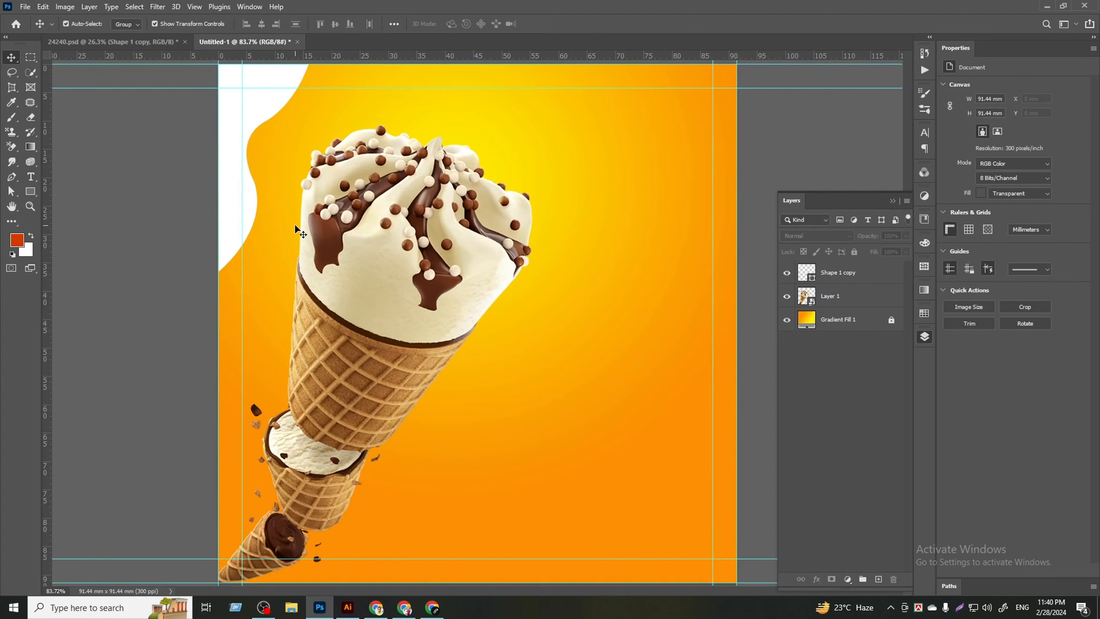
- Enlarge the white wavy shape to 135.35%, align it with the canvas's left edge, and deselect it
left_click(281, 114)
left_click_drag(268, 276, 268, 349)
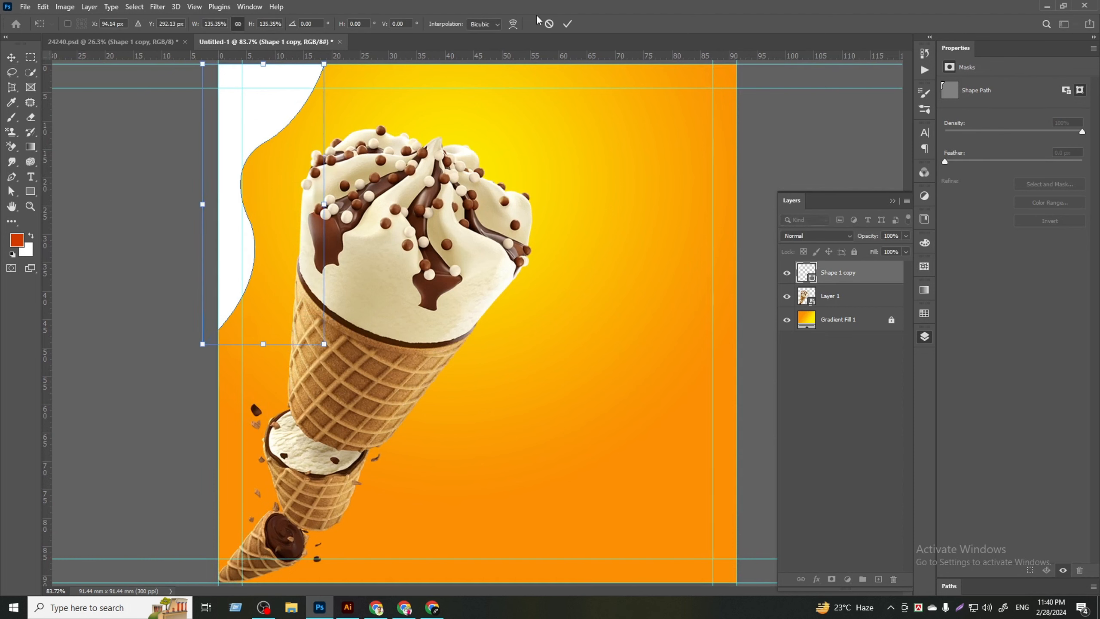
left_click(567, 23)
left_click(246, 23)
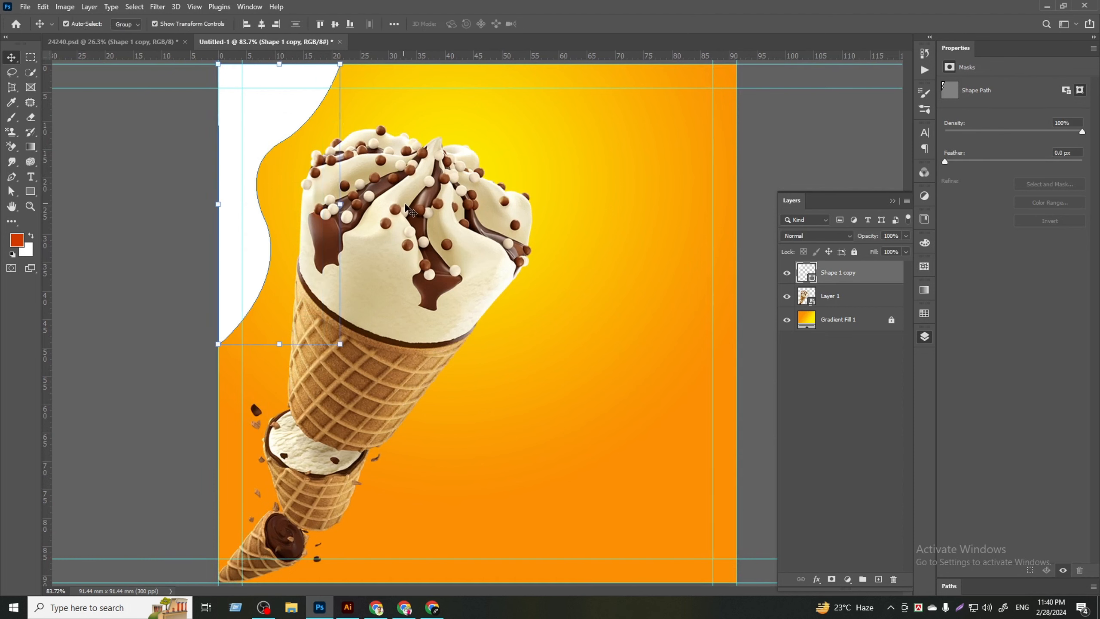
left_click(520, 137)
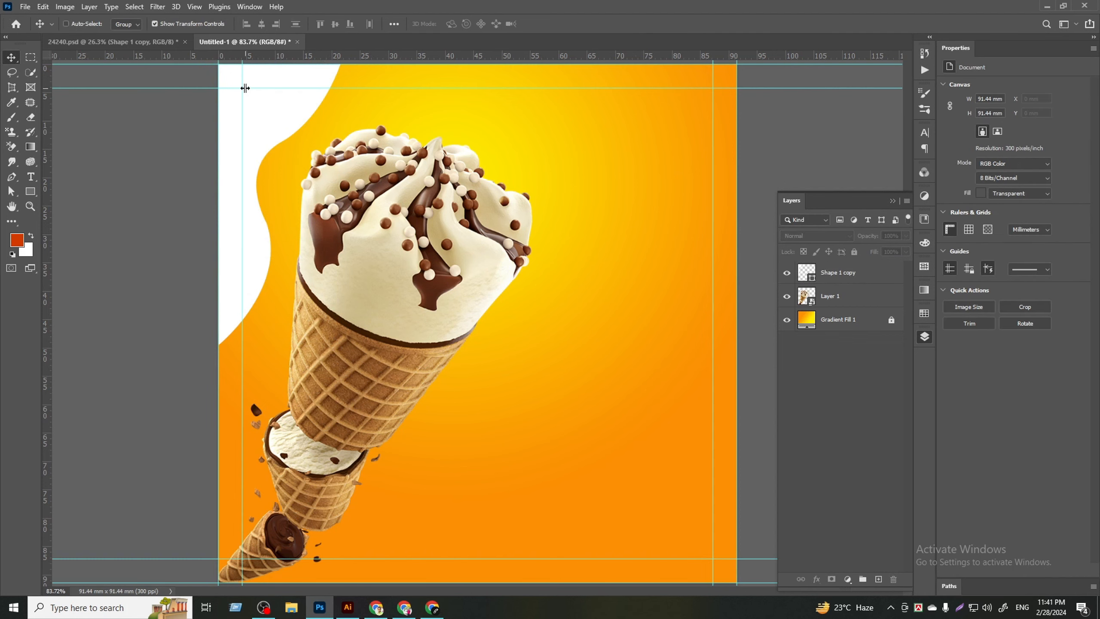
scroll(246, 89, "up", 4)
left_click_drag(302, 132, 319, 204)
left_click(313, 195)
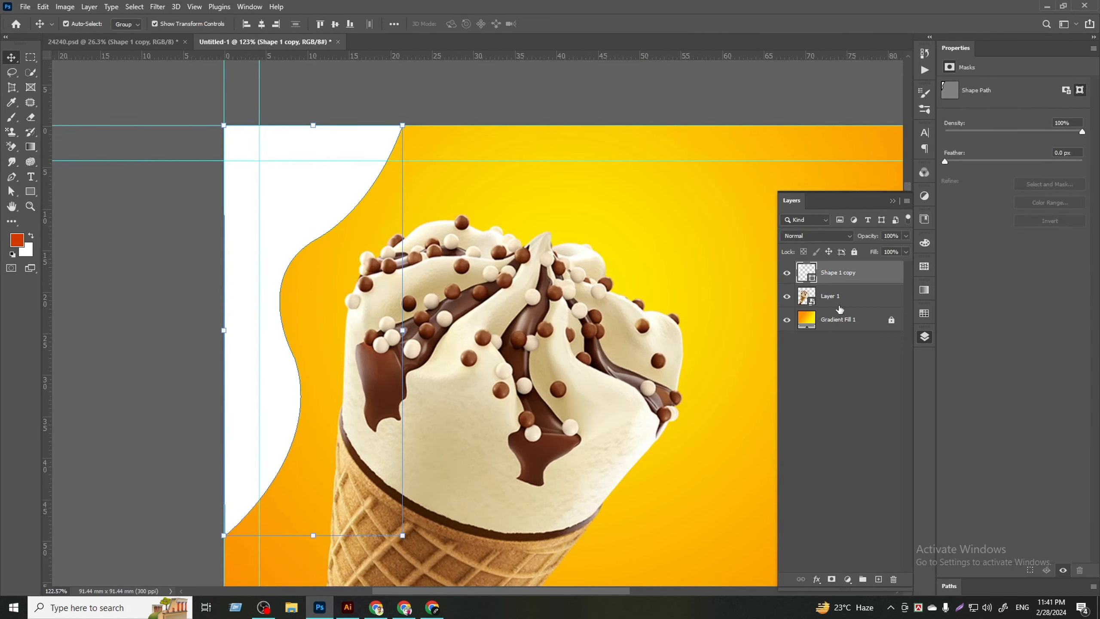
left_click(848, 578)
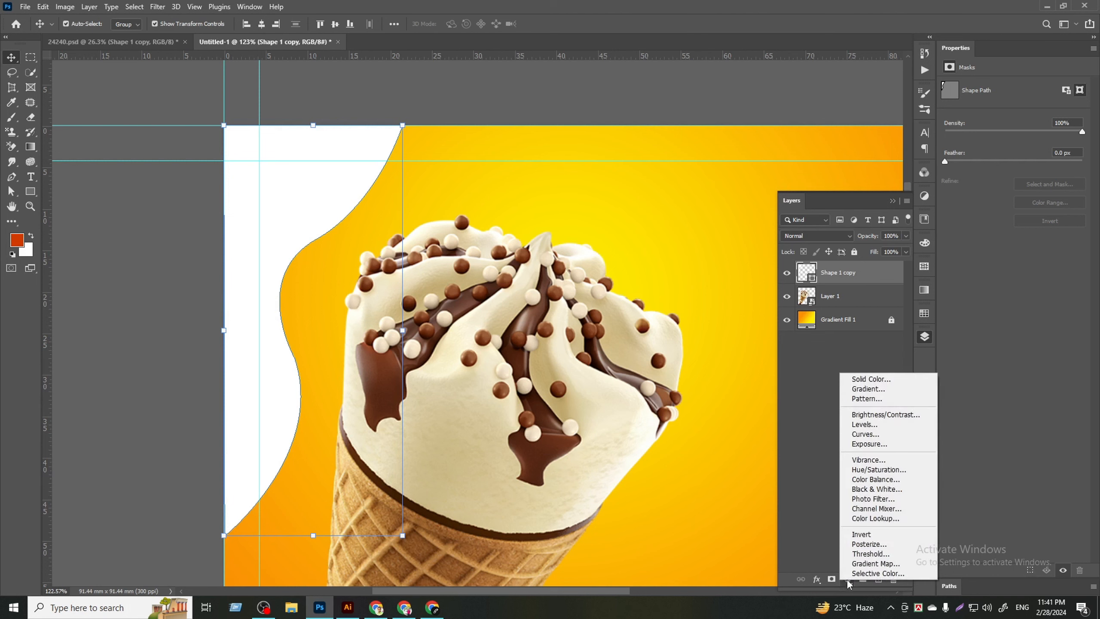
left_click(860, 390)
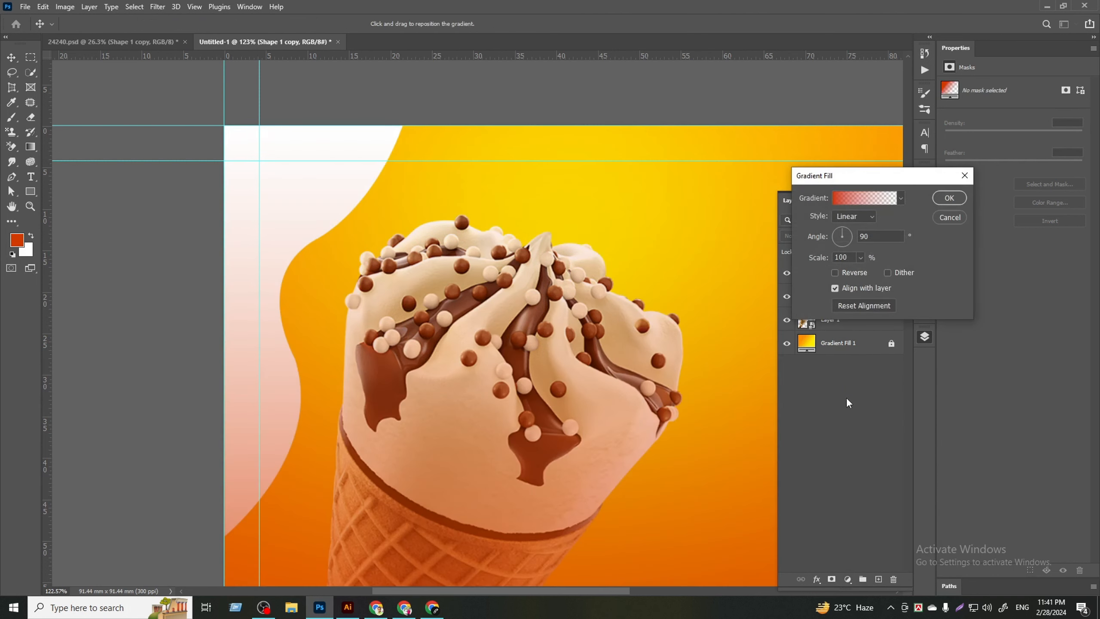
left_click(948, 218)
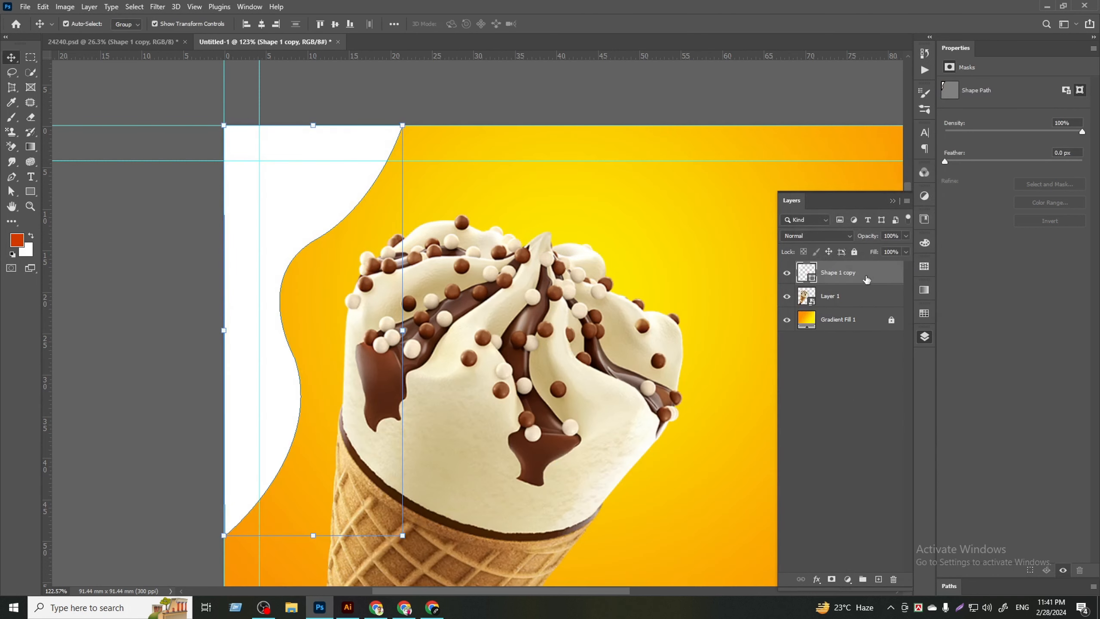
- Add a Gradient Overlay to the wavy shape and set its starting color stop to a dark brown sampled from the cone's chocolate
scroll(397, 329, "down", 2)
key("ctrl")
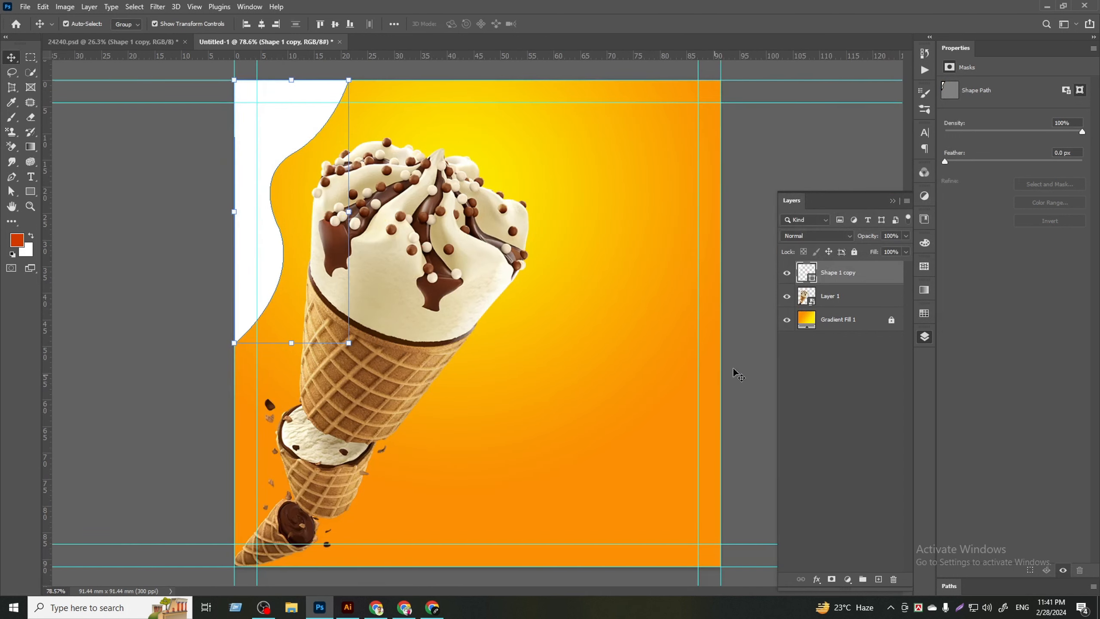
double_click(878, 282)
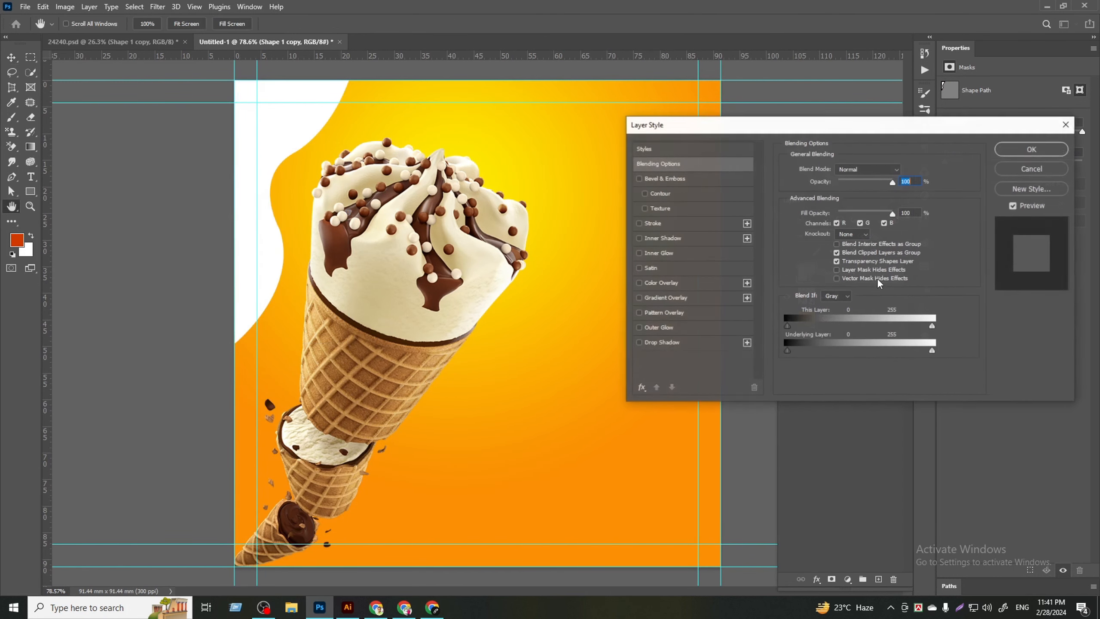
left_click(665, 297)
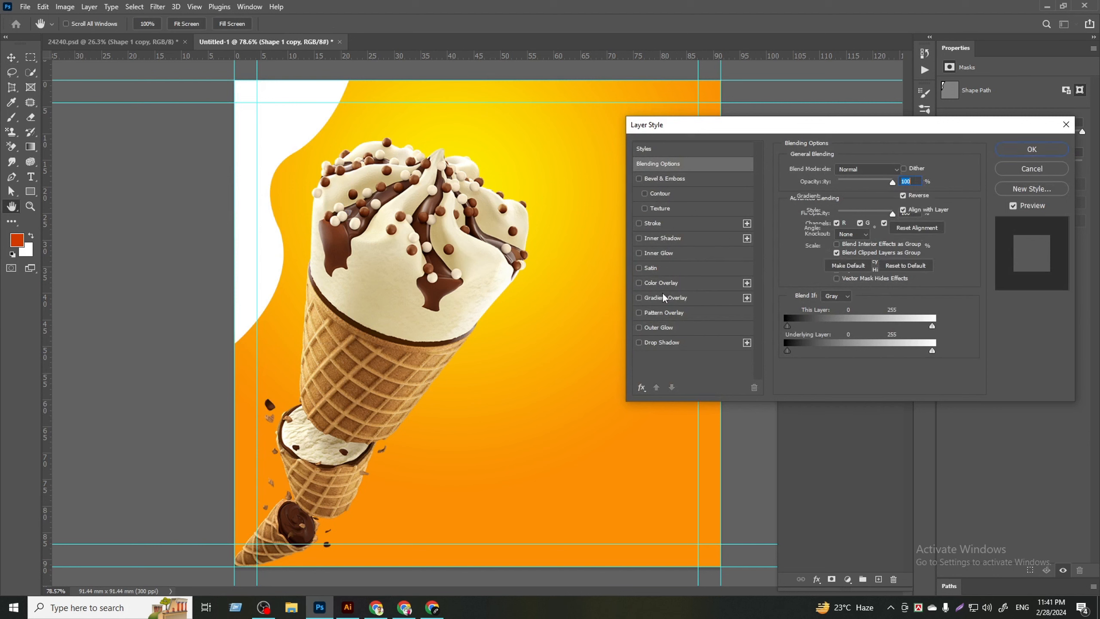
left_click(842, 196)
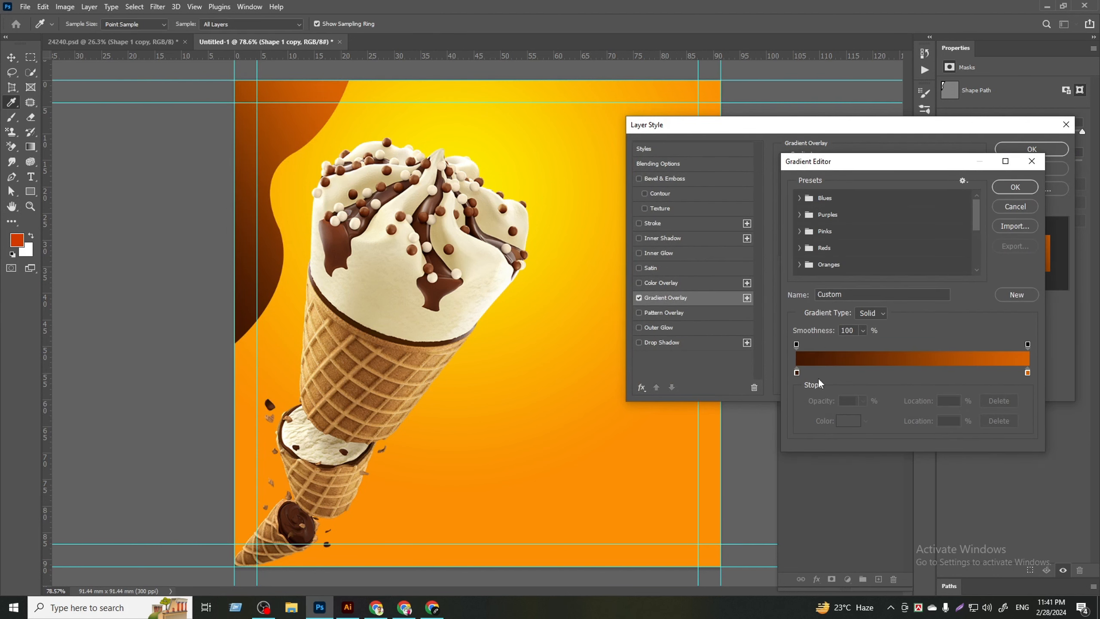
left_click(796, 372)
left_click(849, 421)
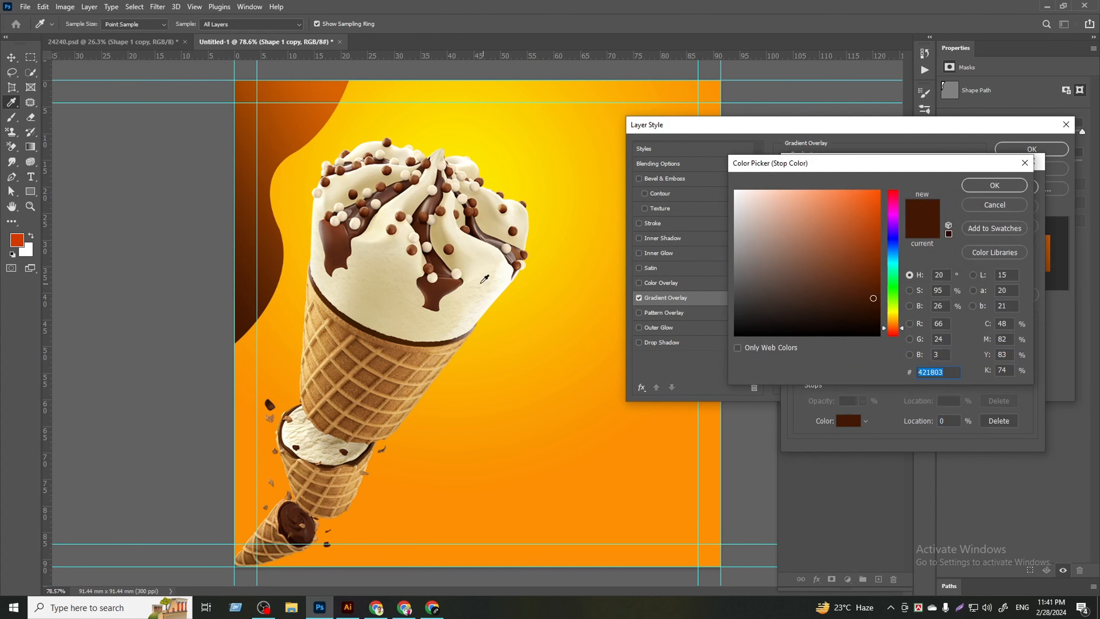
left_click(420, 222)
left_click(994, 186)
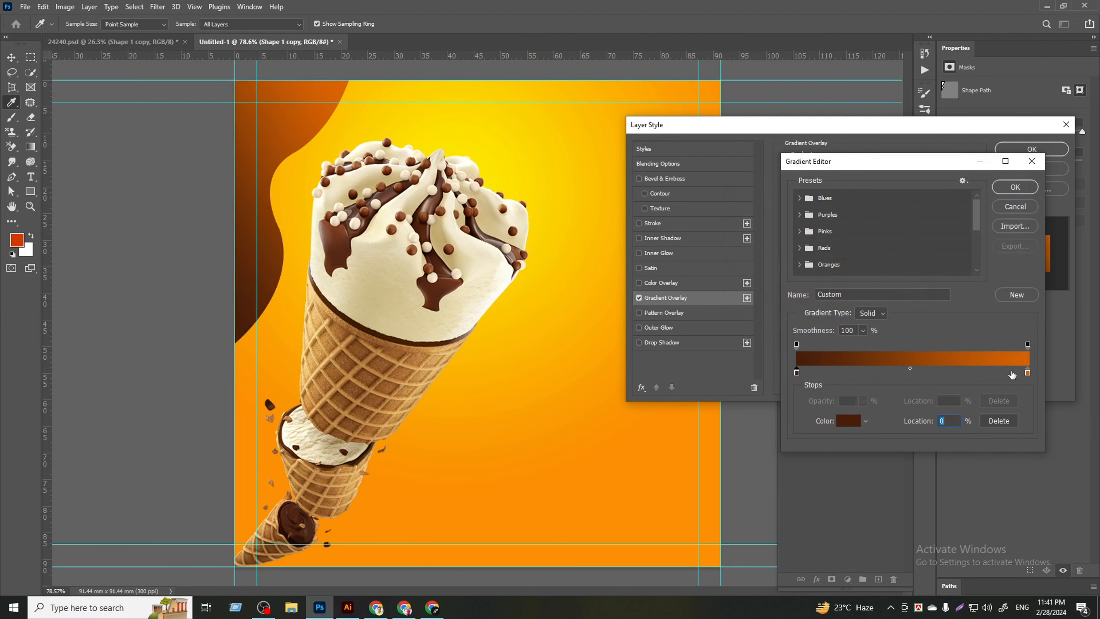
left_click(1028, 373)
left_click(848, 421)
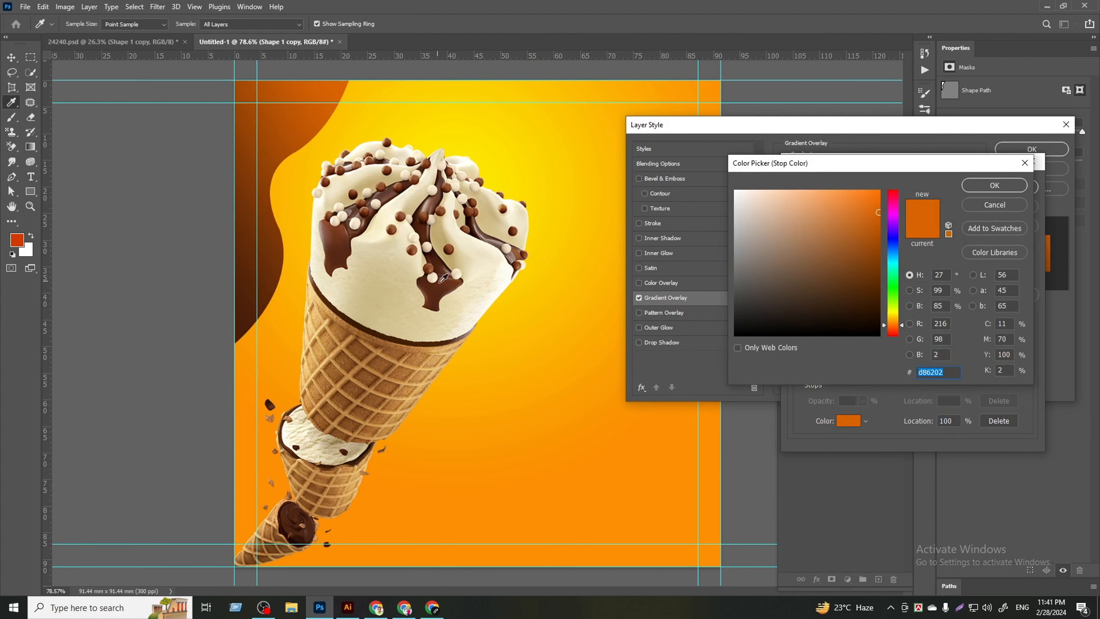
left_click(734, 190)
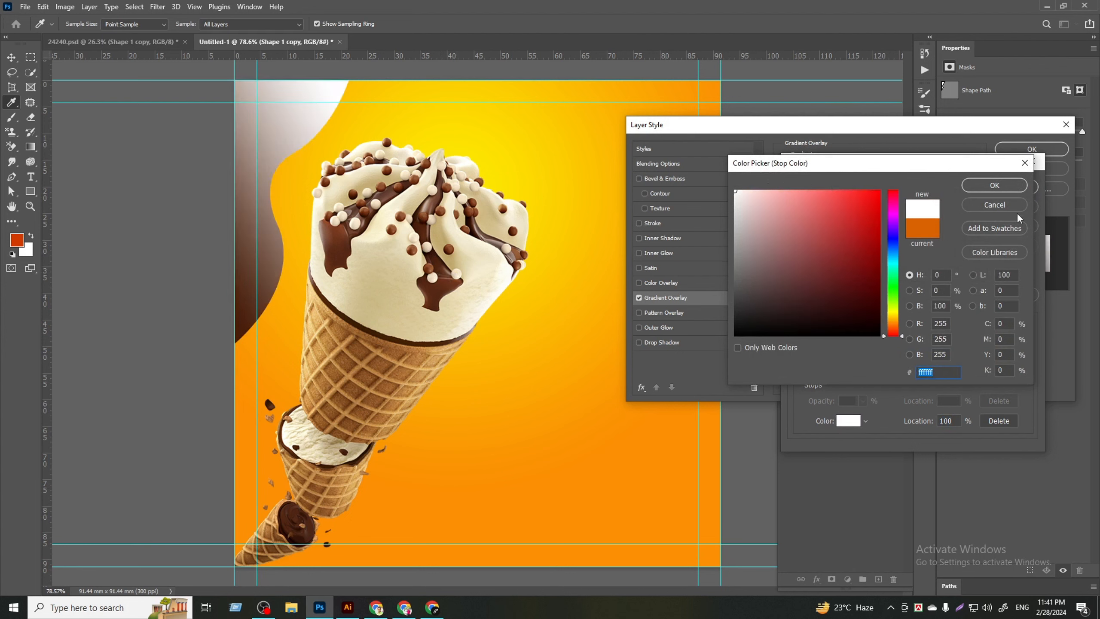
left_click(1005, 209)
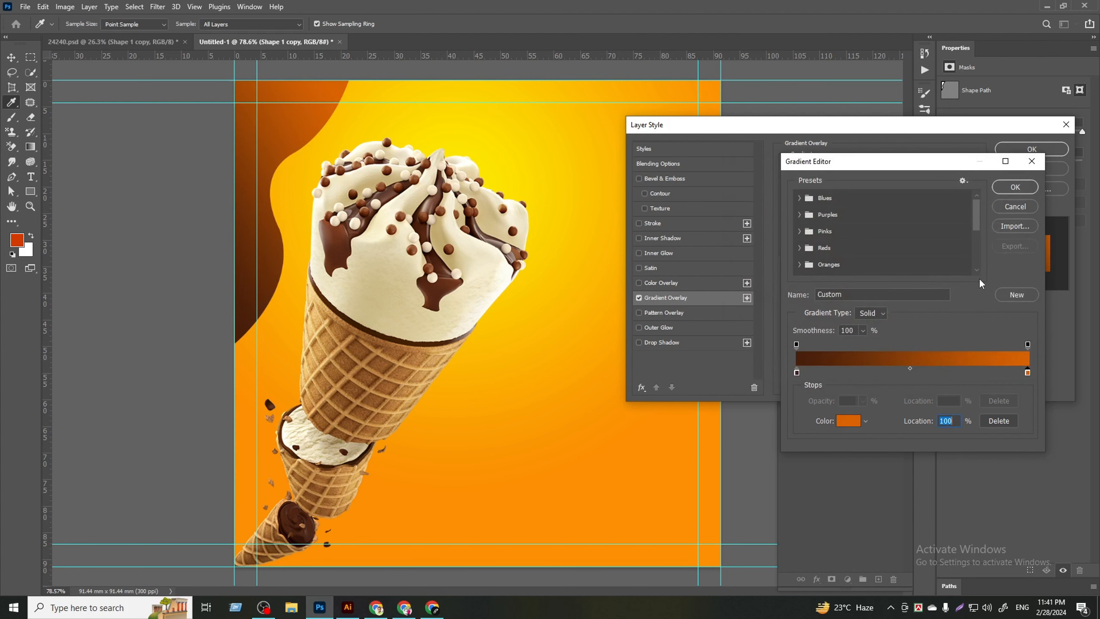
- Apply the brown-to-orange gradient to the wavy shape and deselect it
left_click(1015, 187)
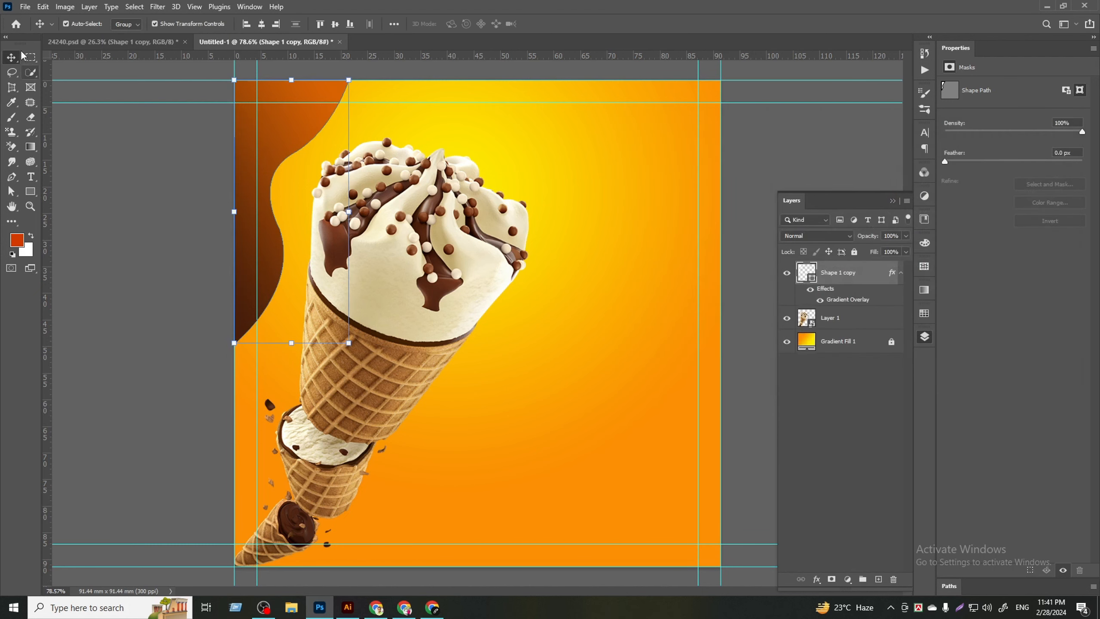
scroll(507, 287, "down", 1)
left_click(829, 454)
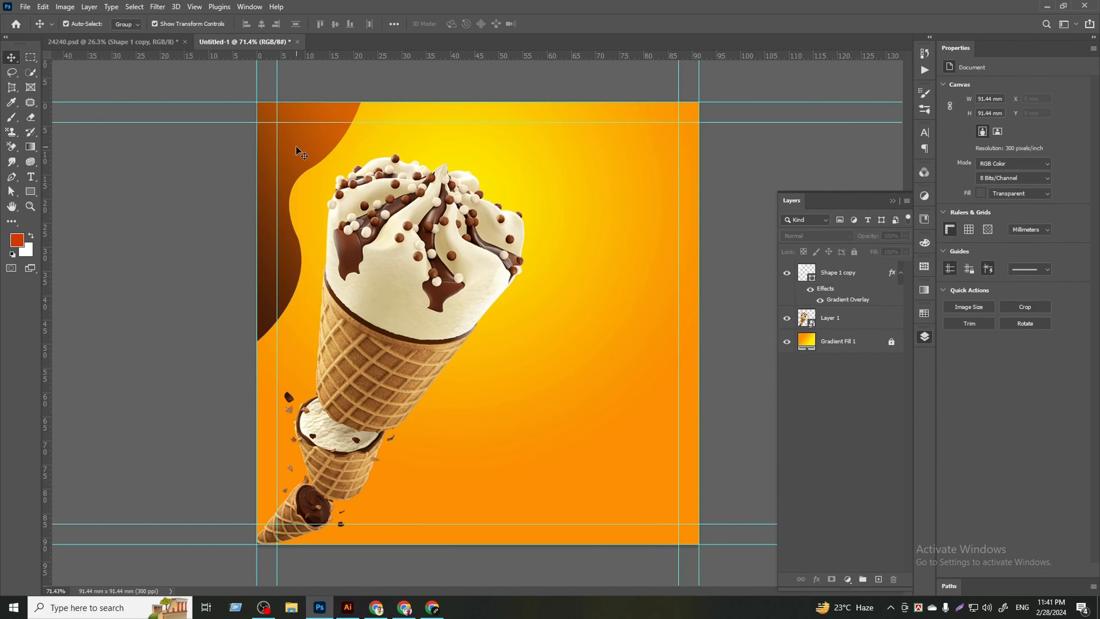
- Enlarge the wavy shape slightly and align it with the canvas's left edge
left_click(302, 318)
left_click_drag(308, 340, 309, 365)
left_click(572, 23)
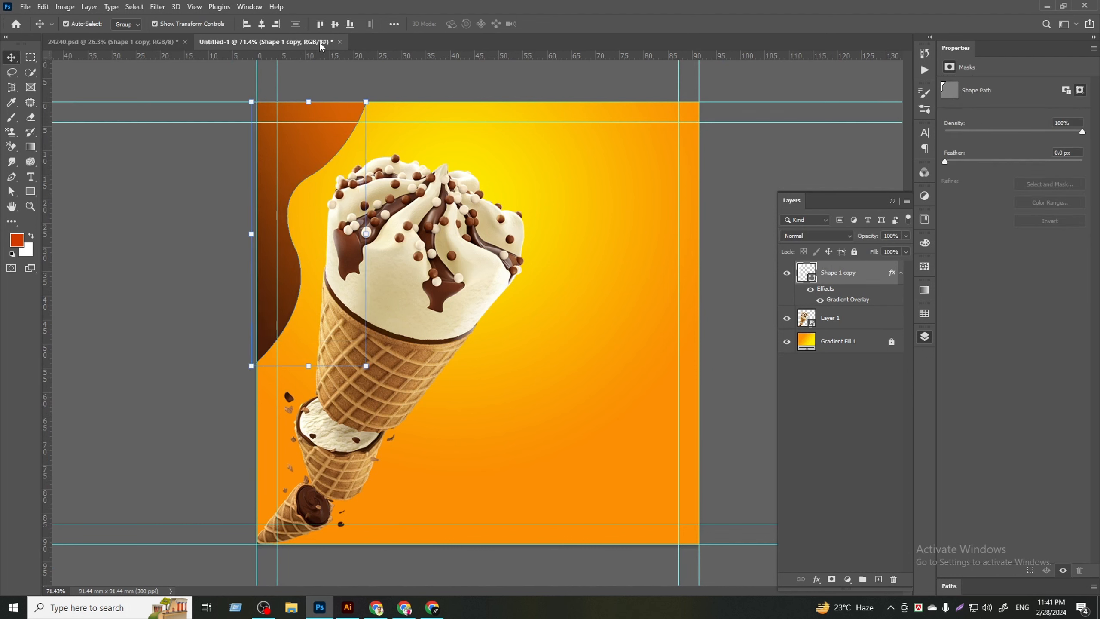
left_click(246, 24)
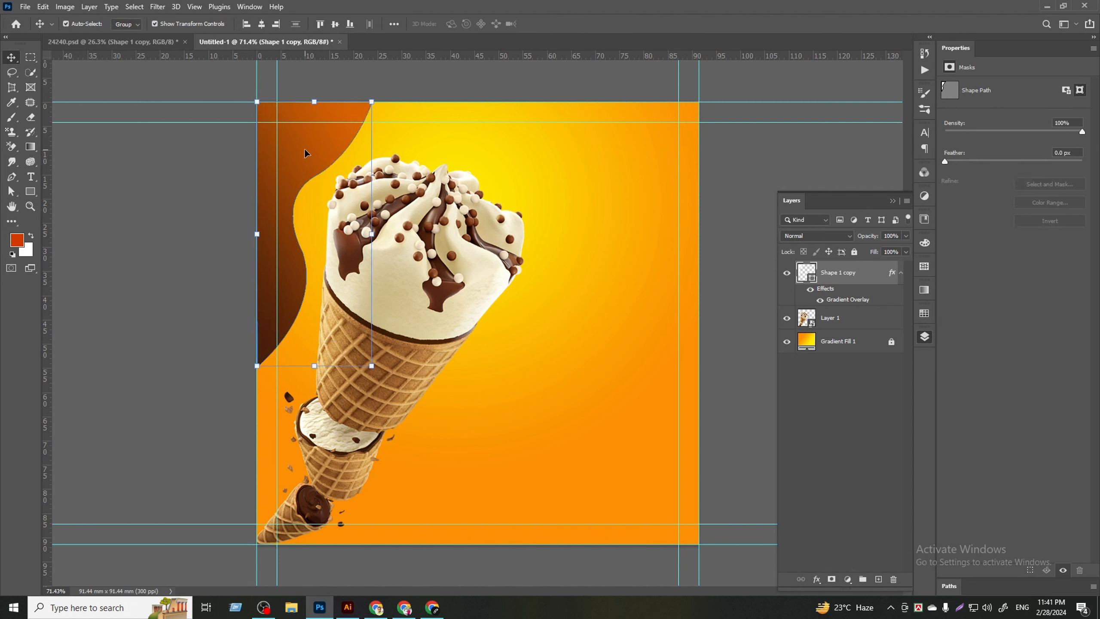
- Duplicate the wavy shape layer and align the copy with the canvas's right and bottom edges
left_click_drag(881, 272, 884, 579)
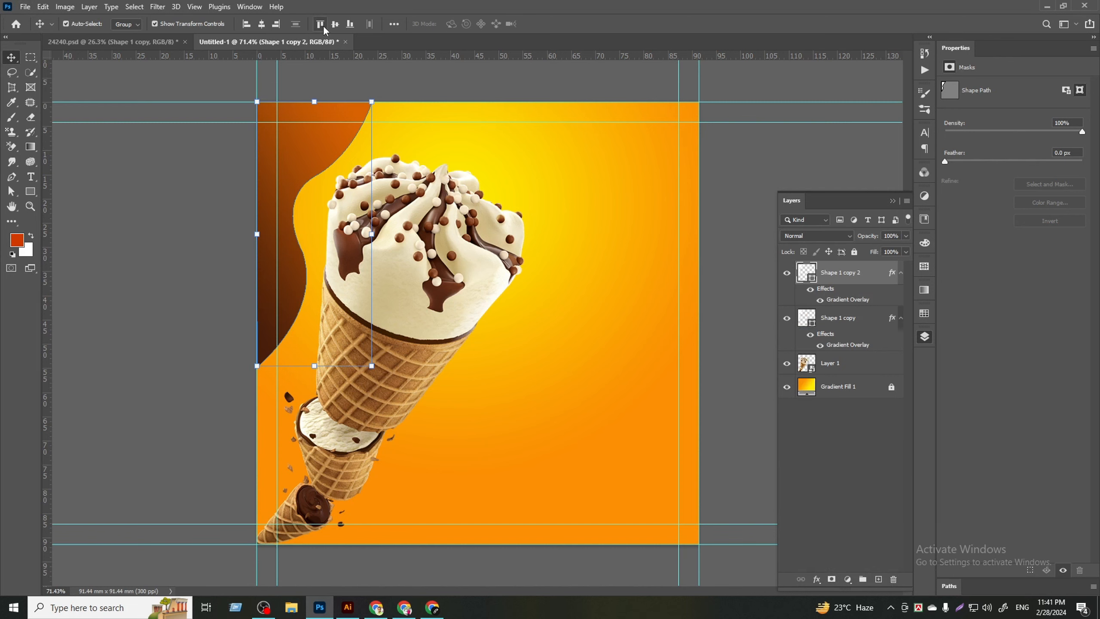
left_click(279, 26)
left_click(350, 24)
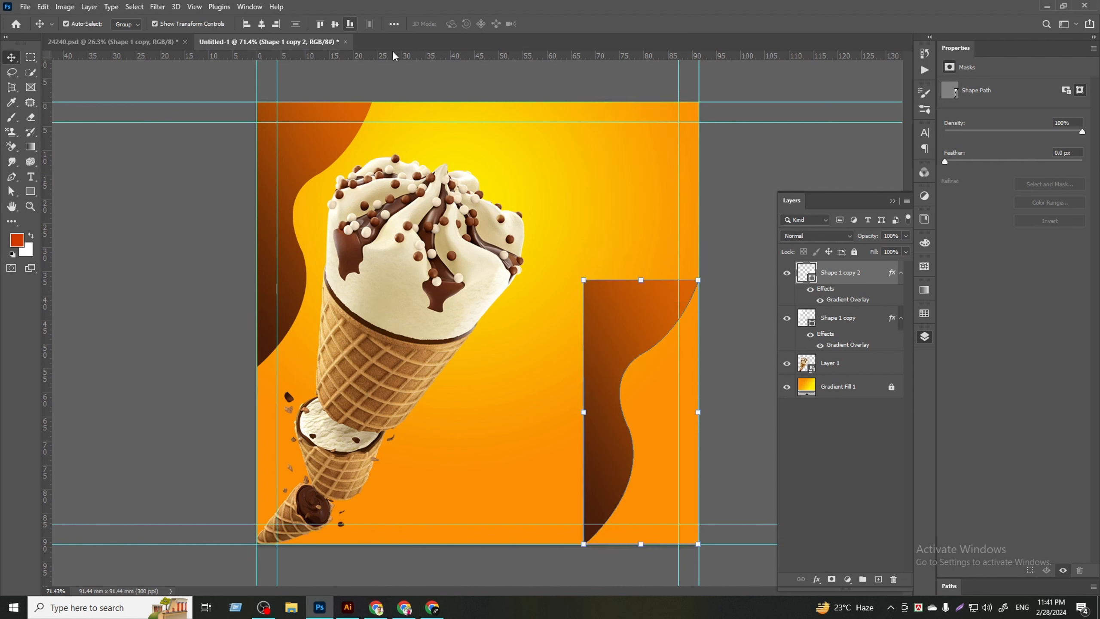
- Flip the wavy shape copy horizontally and vertically, and scale it to 69.48%
right_click(622, 336)
key("Escape")
key("ctrl+t")
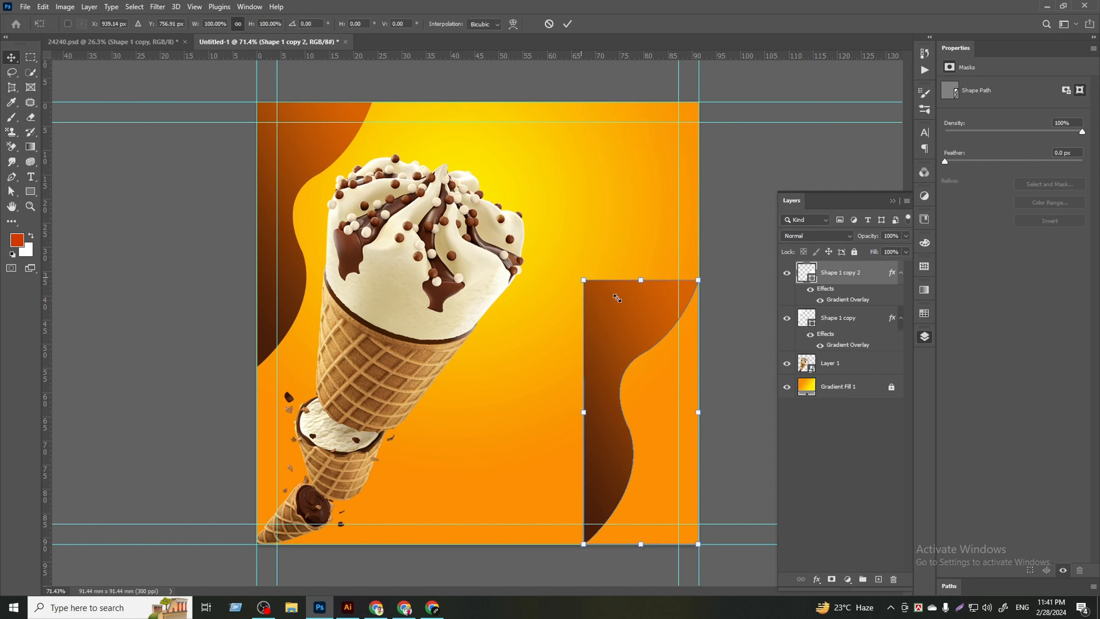
right_click(620, 303)
left_click(688, 494)
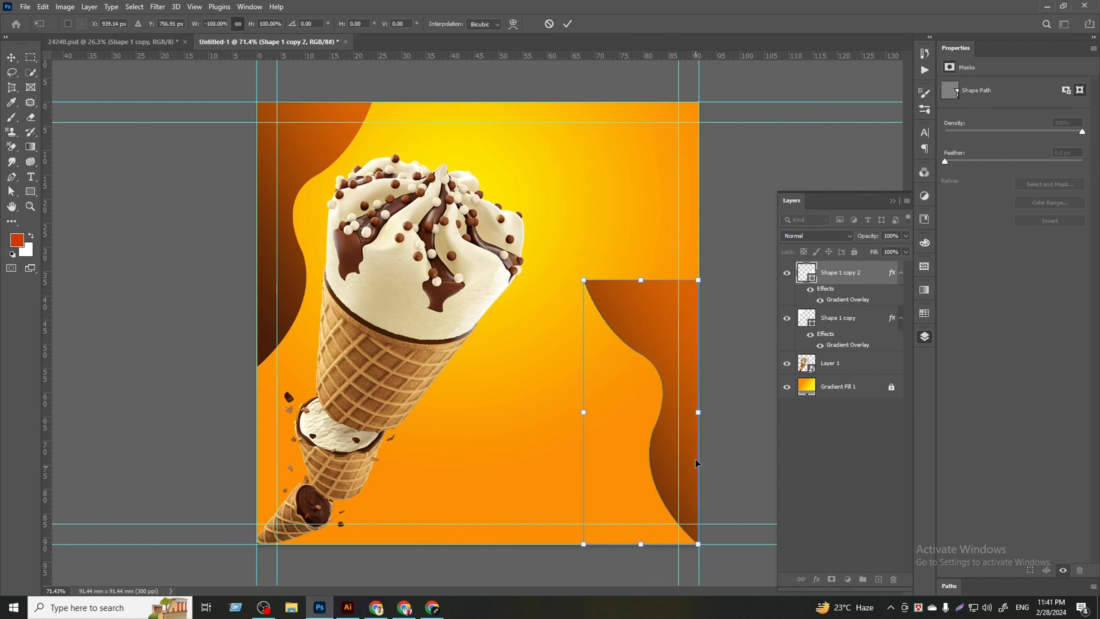
left_click_drag(645, 270, 672, 500)
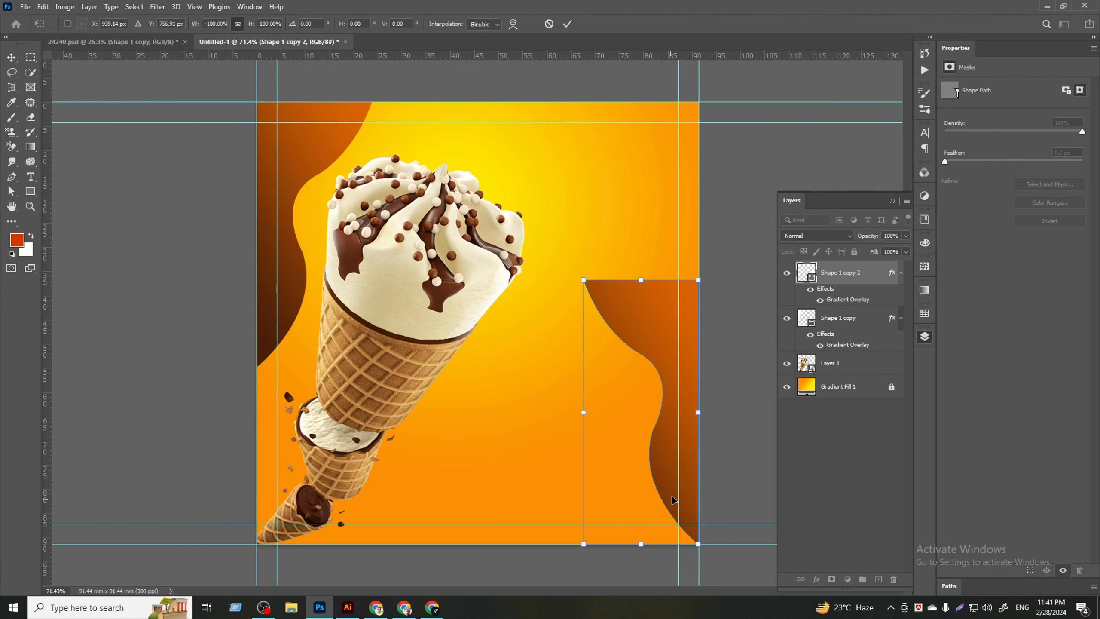
right_click(649, 296)
left_click(703, 495)
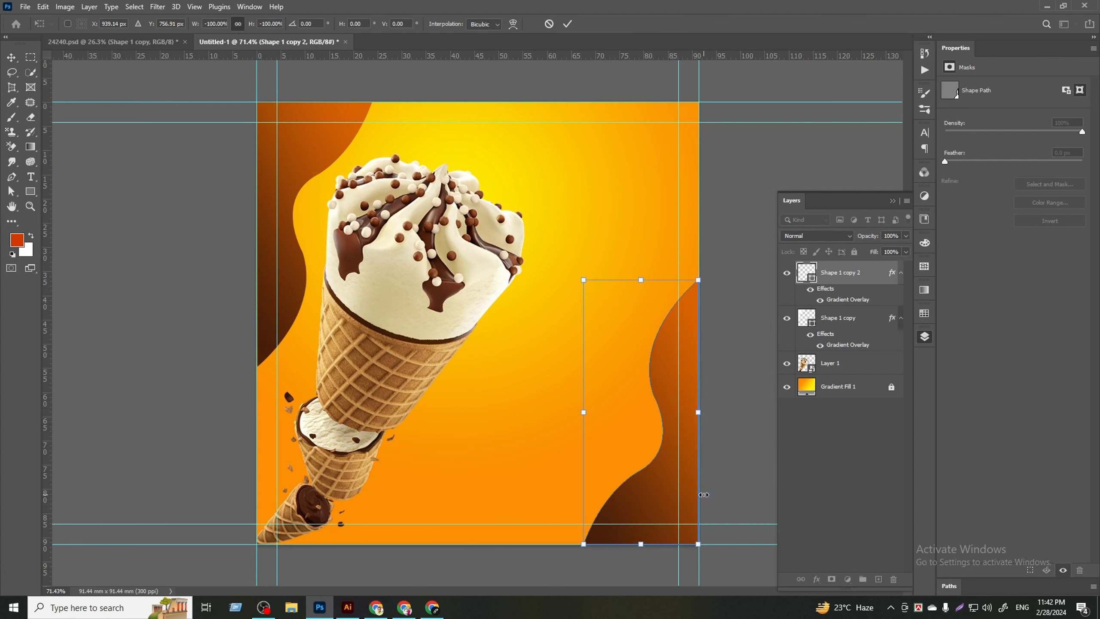
key("Return")
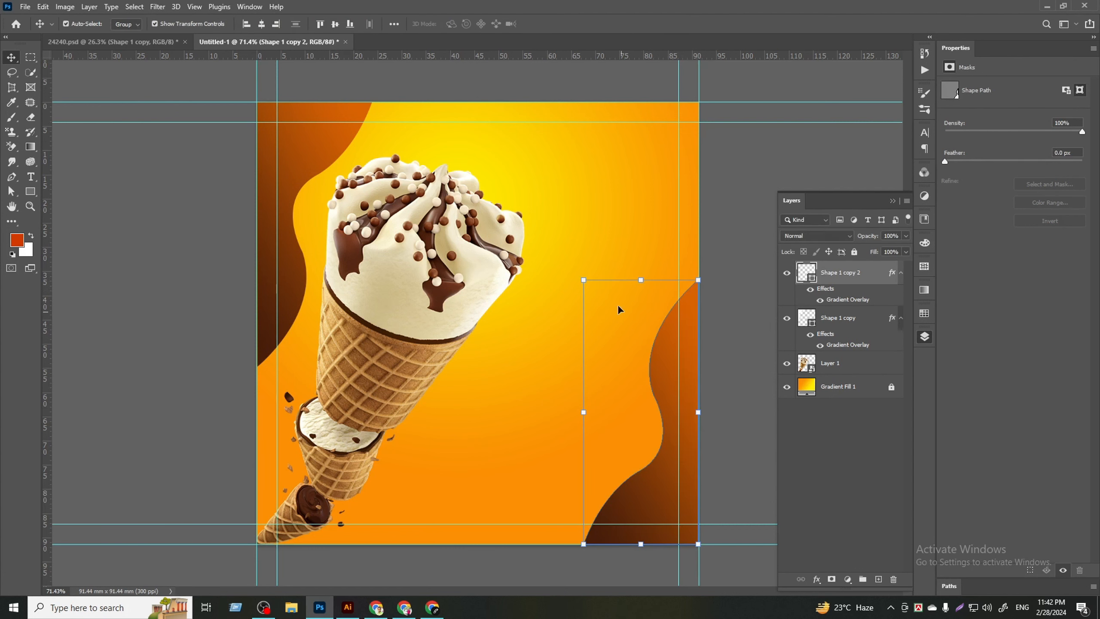
left_click_drag(640, 279, 642, 361)
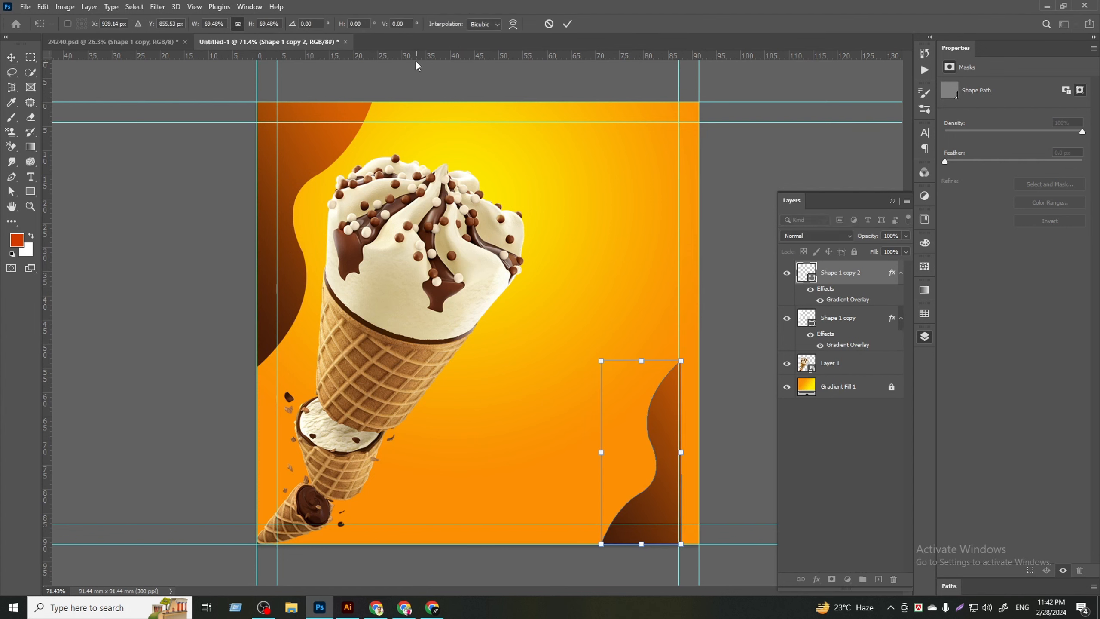
left_click(566, 22)
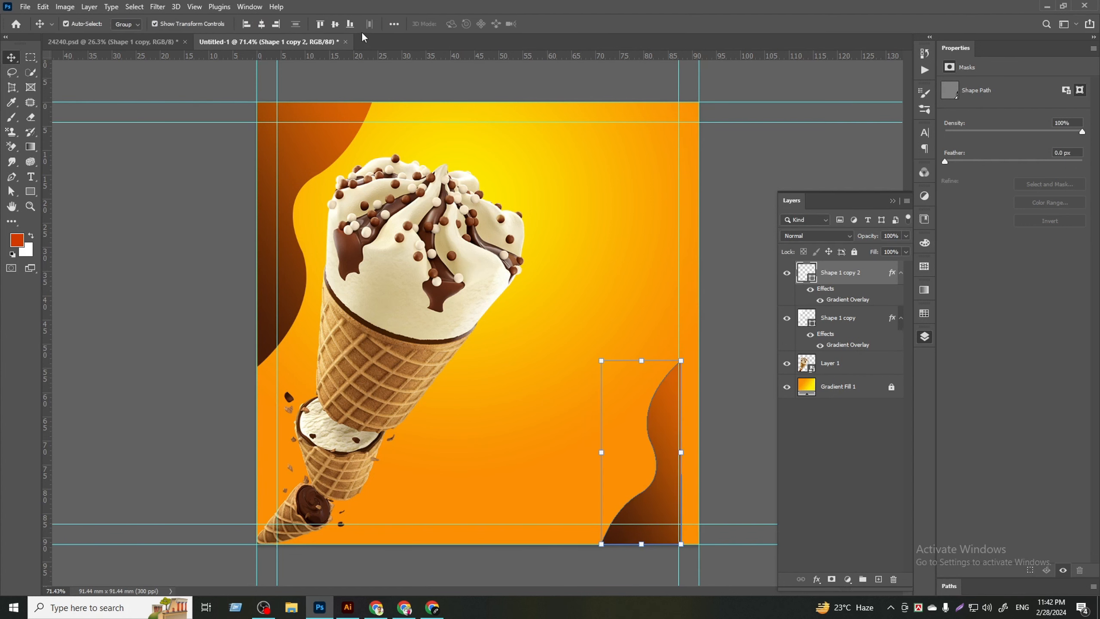
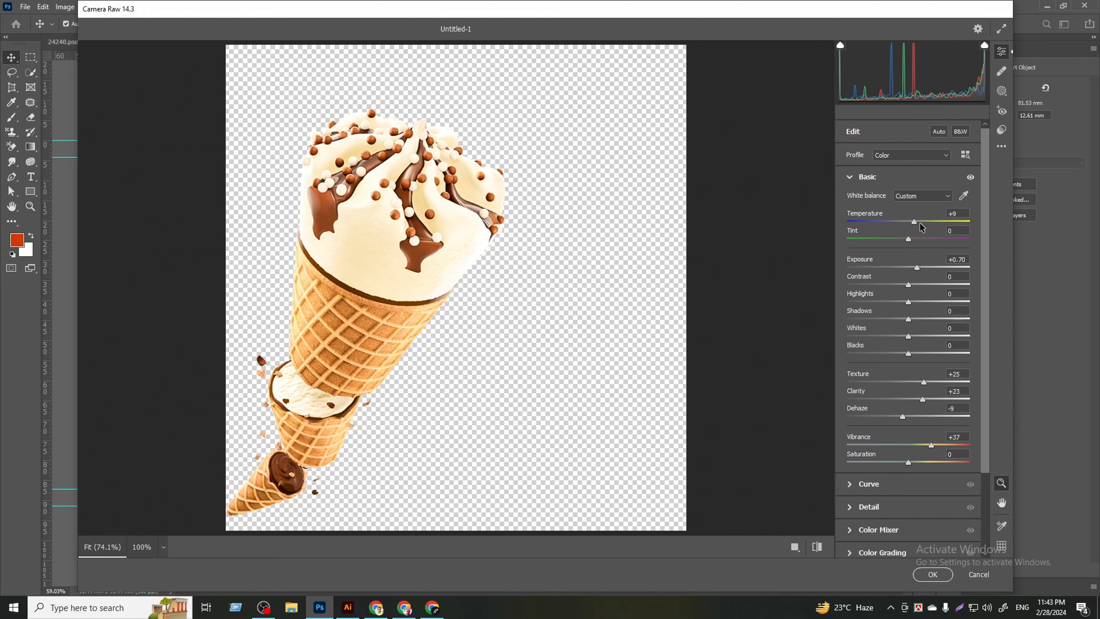
- Apply the Camera Raw Filter adjustments to the ice cream cone and deselect it
left_click(932, 574)
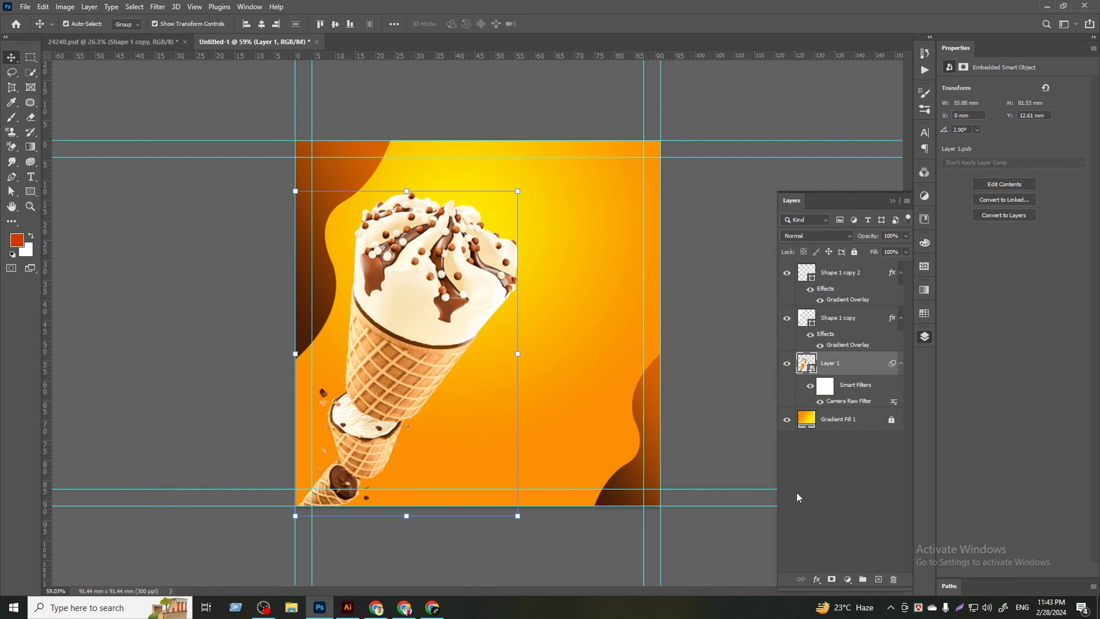
left_click(866, 481)
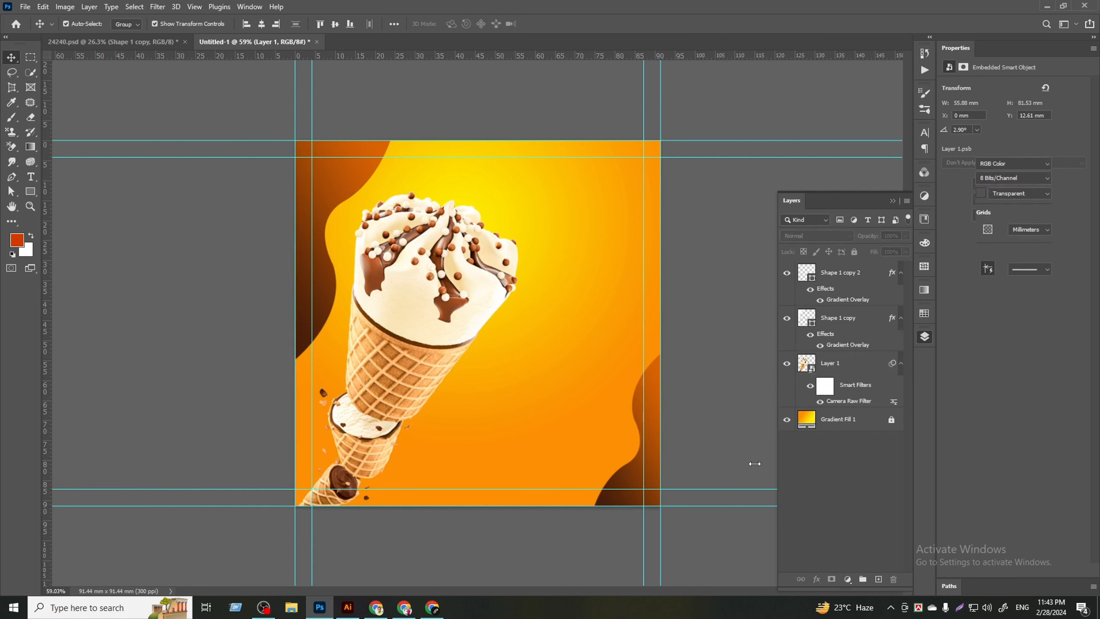
- Add a Drop Shadow to the cone with 38% opacity, 117° angle, 14 px distance and 73 px size
left_click(465, 339)
left_click(816, 579)
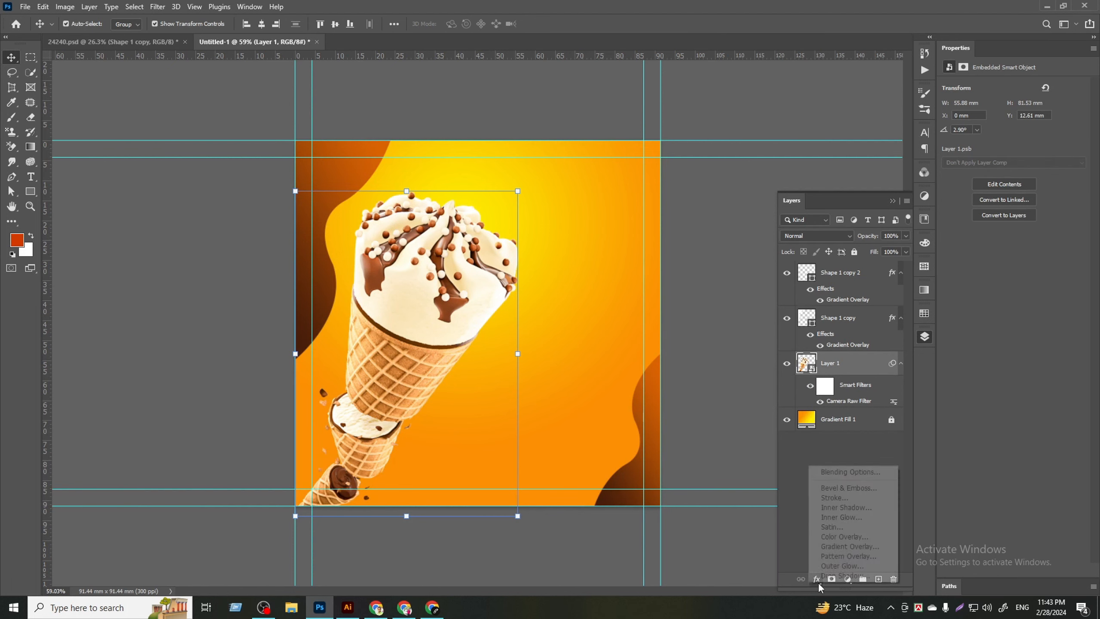
key("Escape")
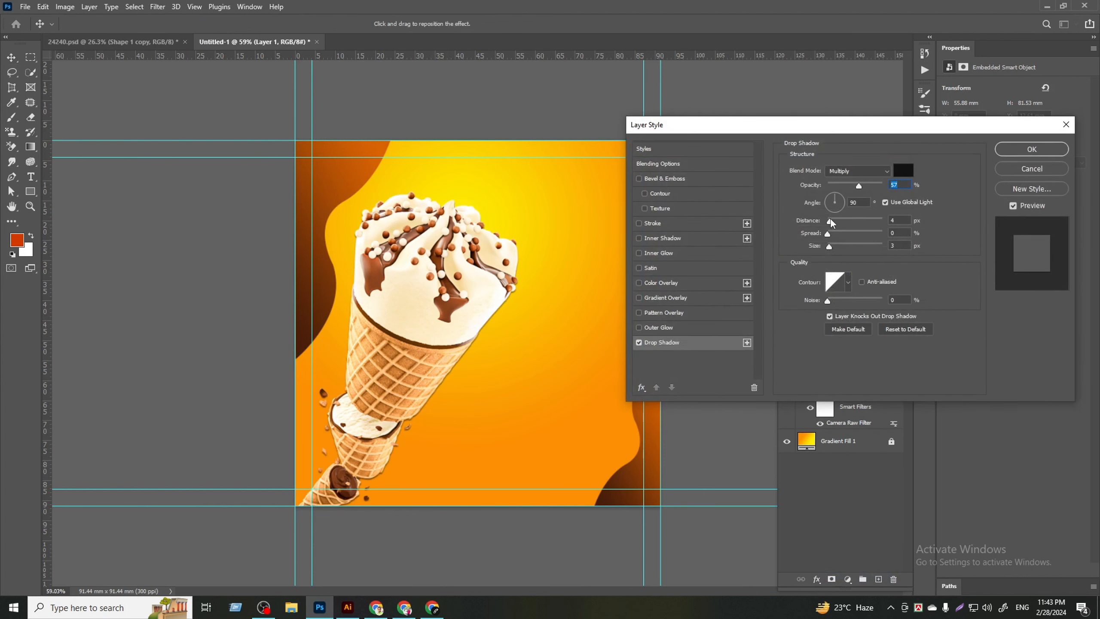
left_click_drag(834, 223, 847, 250)
left_click_drag(858, 187, 843, 188)
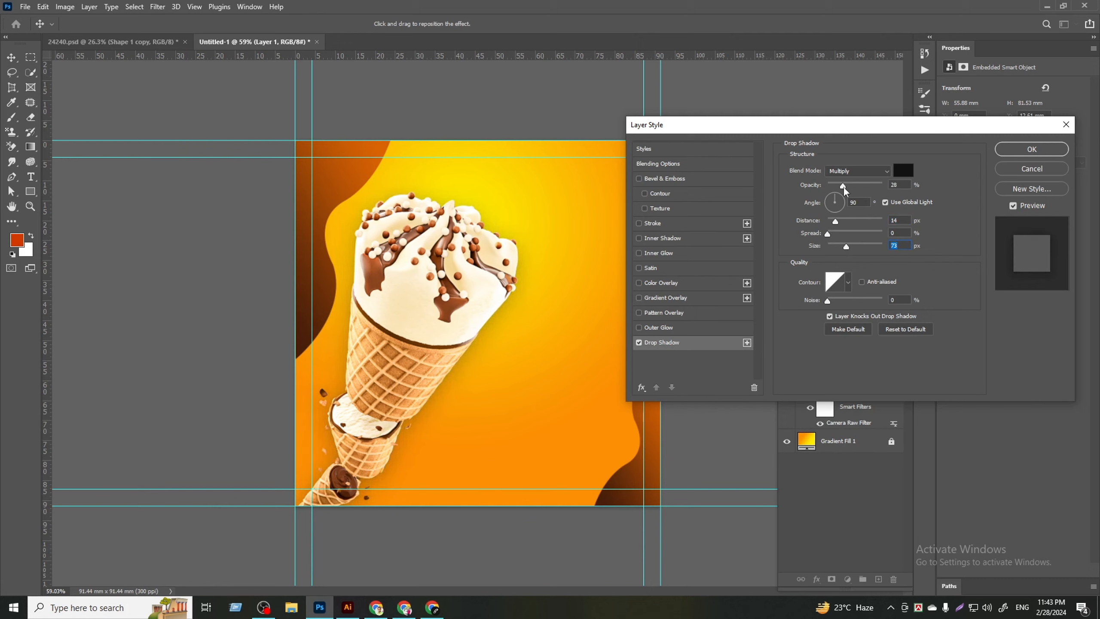
left_click(849, 188)
left_click(832, 198)
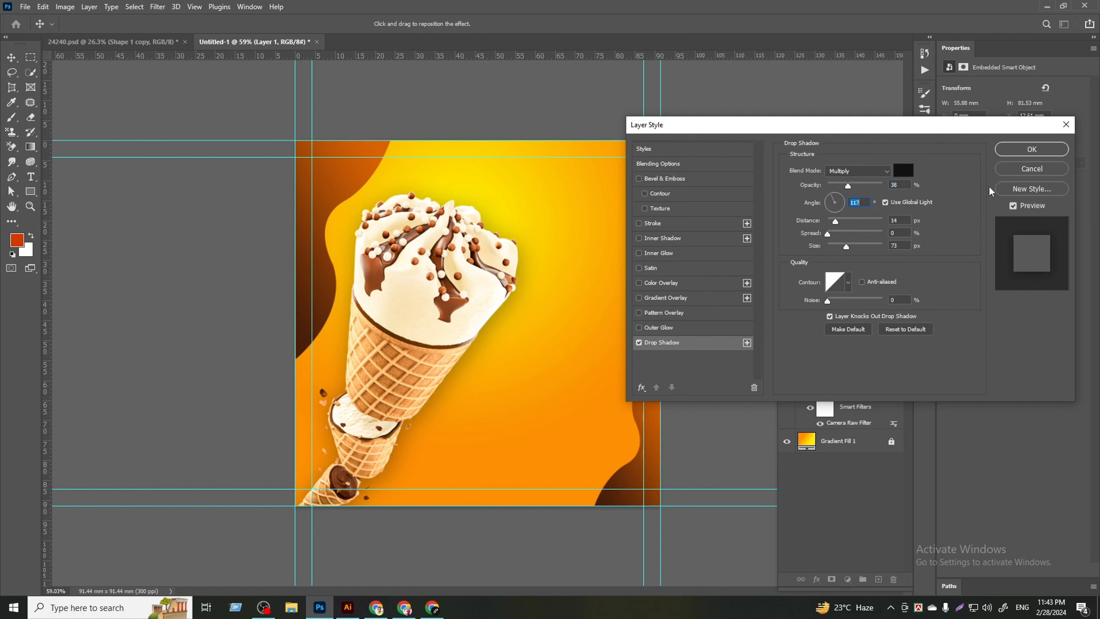
- Set the cone's drop shadow color to dark brown 1d0b00, apply the layer style and collapse the layer's effects list
left_click(911, 170)
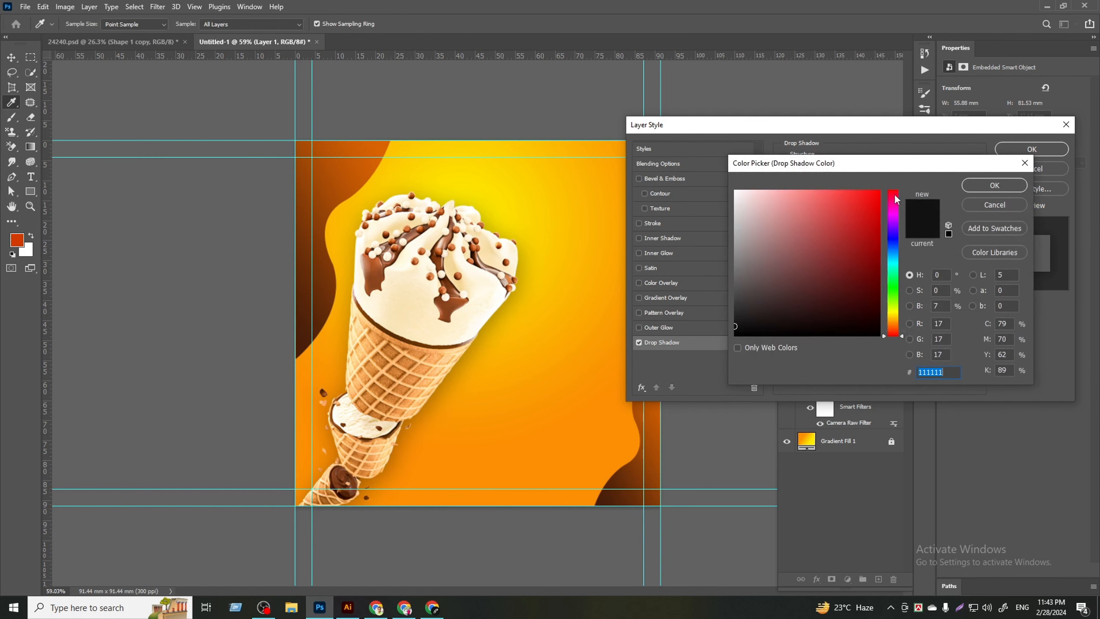
left_click(893, 327)
left_click_drag(837, 313, 888, 320)
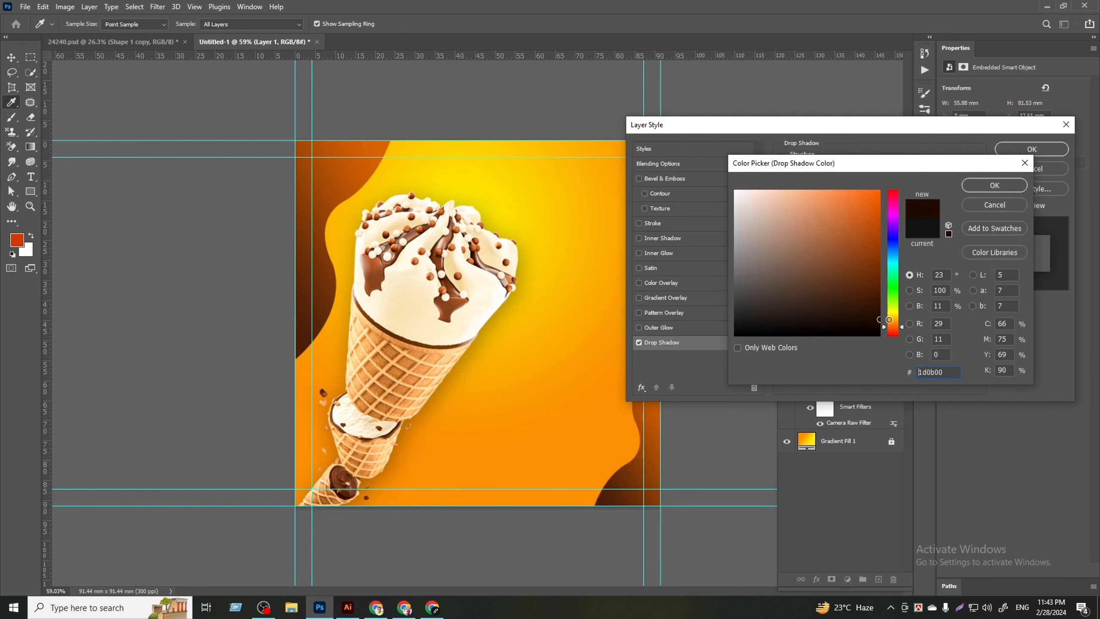
left_click(995, 185)
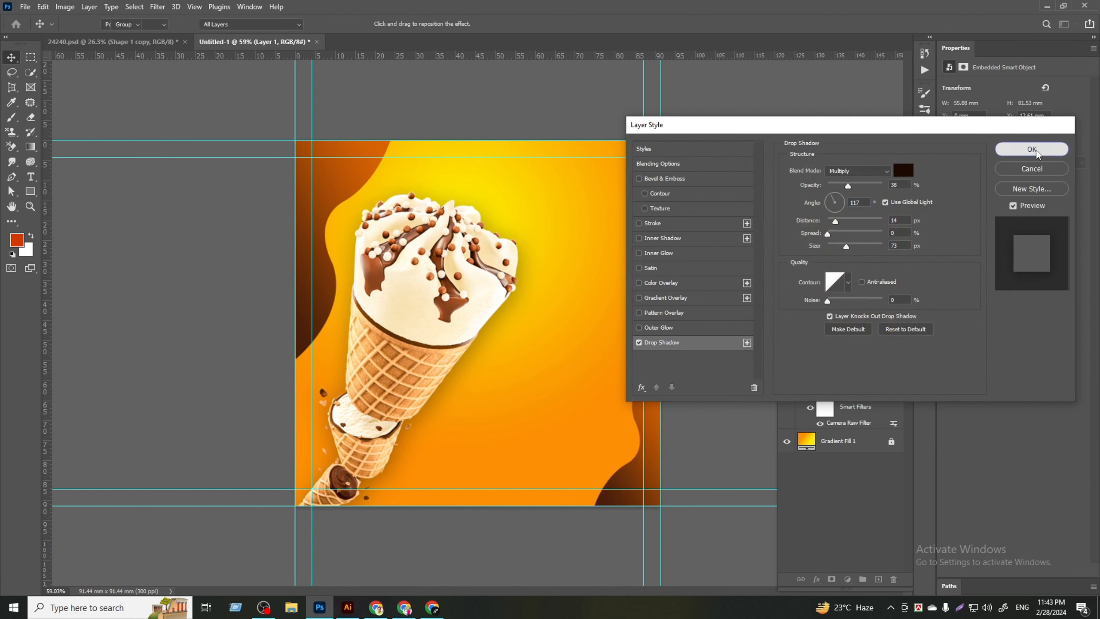
left_click(1035, 150)
left_click(849, 512)
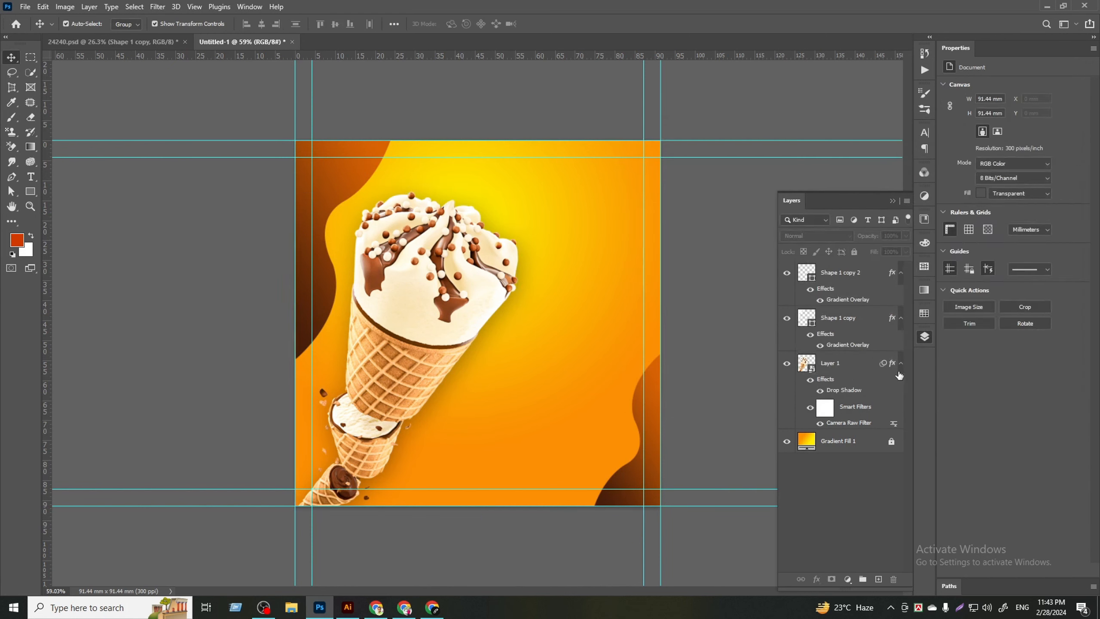
left_click(900, 364)
- Copy the sunburst rays from 24240.psd into Untitled-1 and set their blend mode to Overlay
scroll(511, 335, "down", 2)
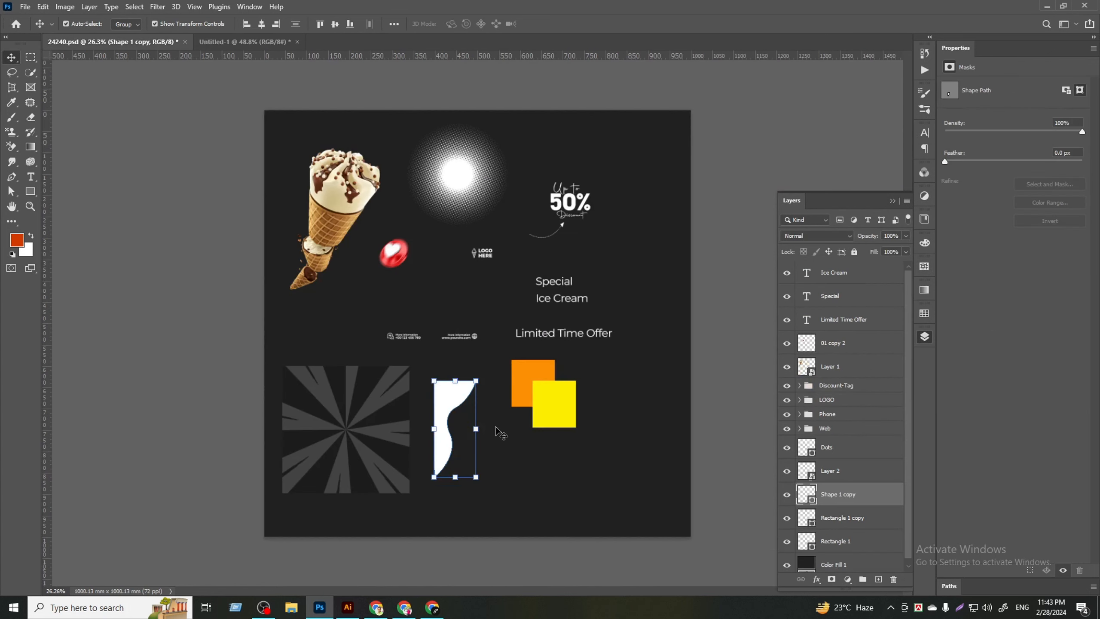
left_click_drag(365, 456, 472, 297)
mouse_move(565, 364)
left_mouse_down()
mouse_move(574, 336)
mouse_move(561, 346)
left_mouse_up()
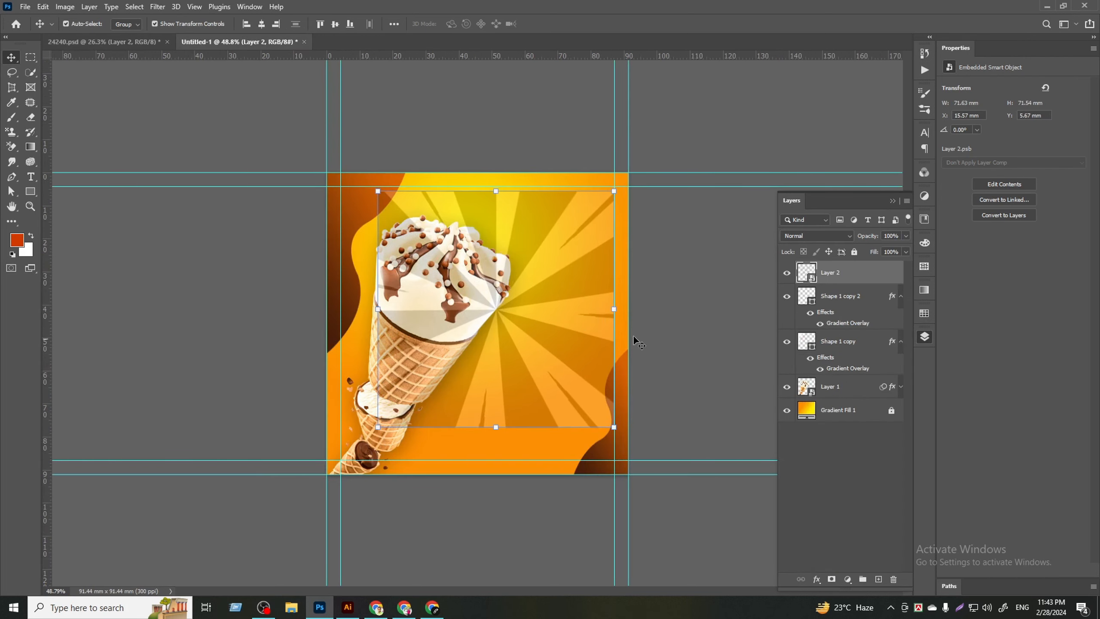
left_click(826, 238)
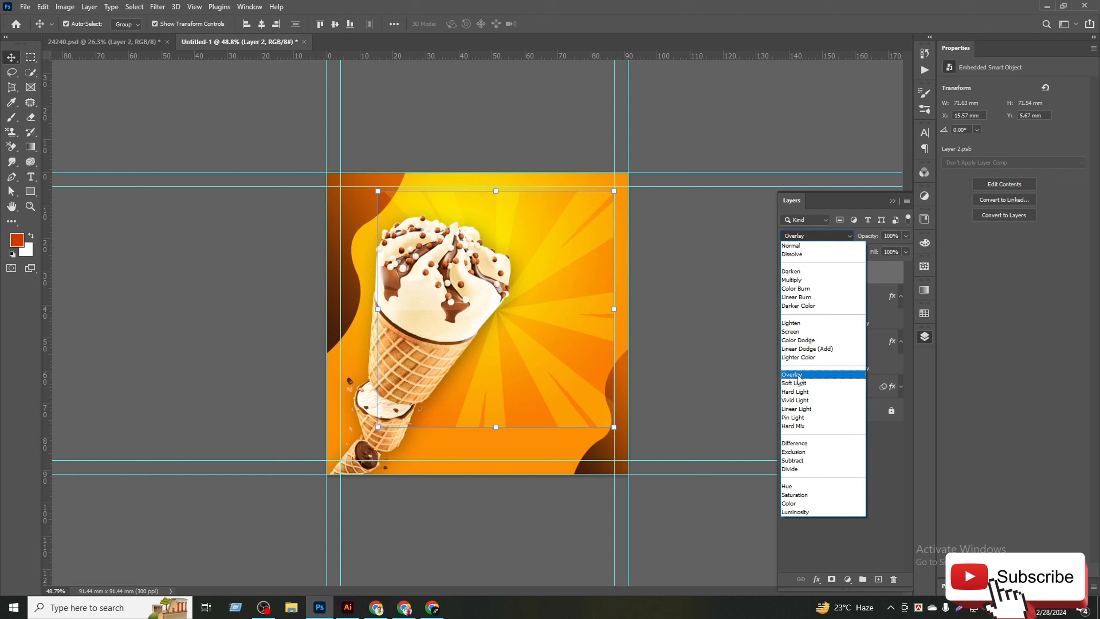
left_click(799, 375)
- Align the sunburst with the canvas's lower-right corner and enlarge it to about 112.5 mm square from that corner
left_click(350, 24)
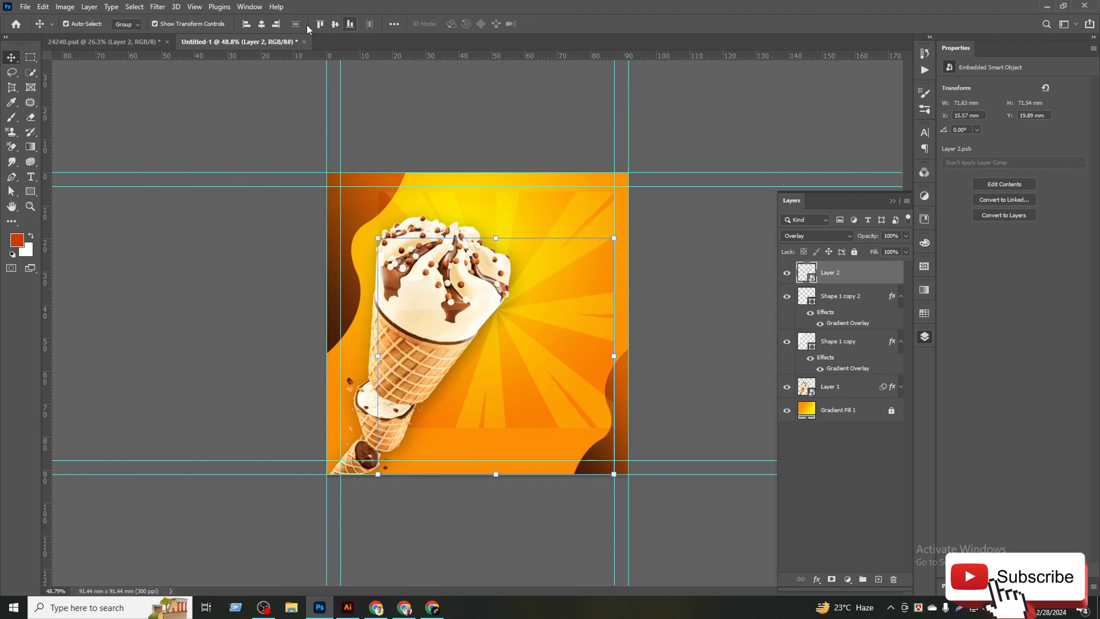
left_click(276, 23)
key("ctrl+t")
left_click_drag(391, 238, 257, 103)
- Place the sunburst layer directly beneath the cone layer and scale it to 23.44%, keeping its lower-right corner fixed
left_click_drag(849, 278, 845, 397)
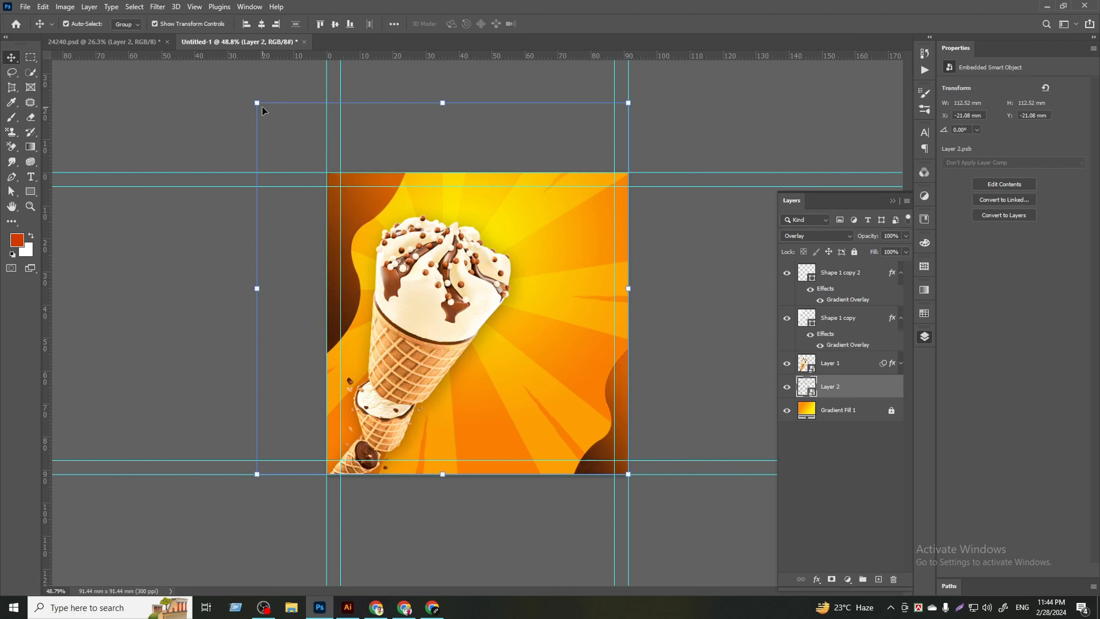
mouse_move(257, 102)
left_mouse_down()
mouse_move(274, 123)
mouse_move(267, 113)
left_mouse_up()
left_click(549, 24)
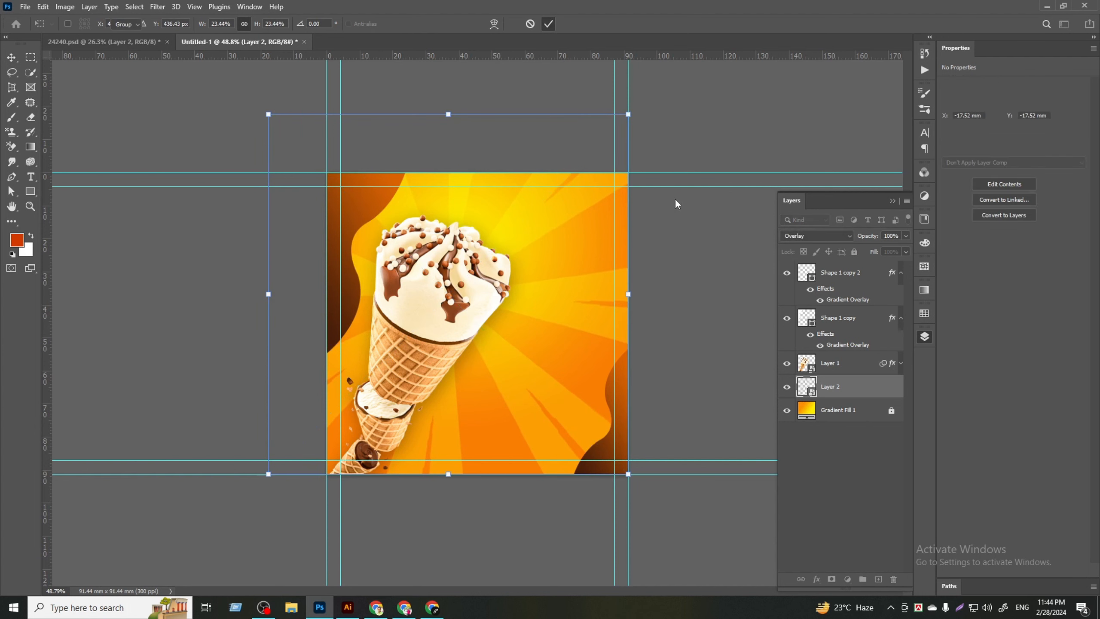
- Lower the sunburst layer's opacity to 36%
left_click(906, 237)
left_click_drag(902, 250, 882, 251)
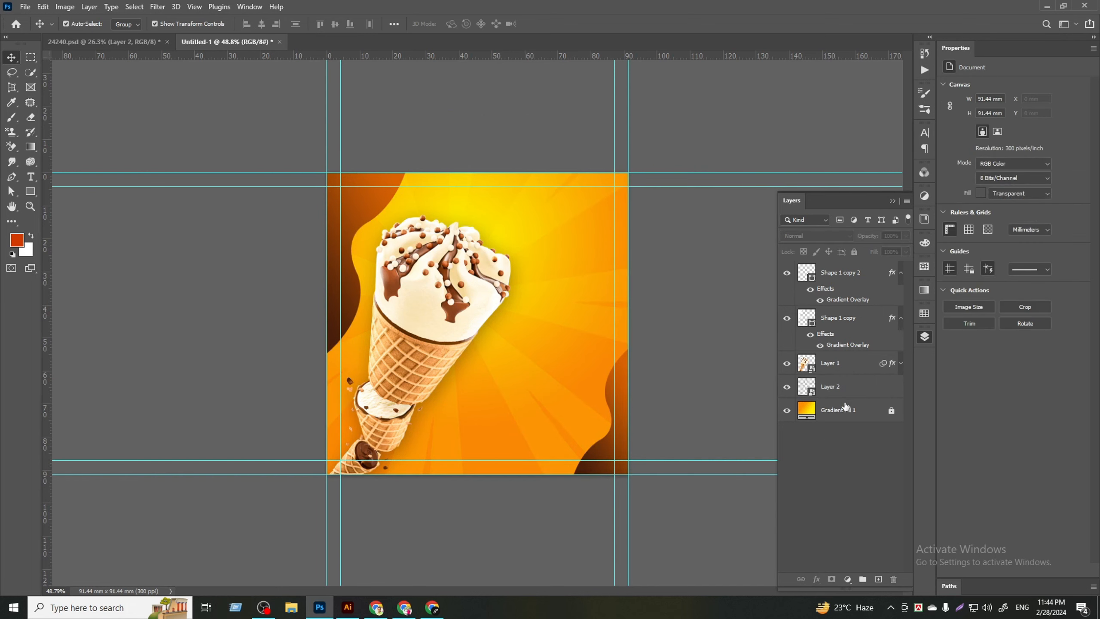
left_click(849, 380)
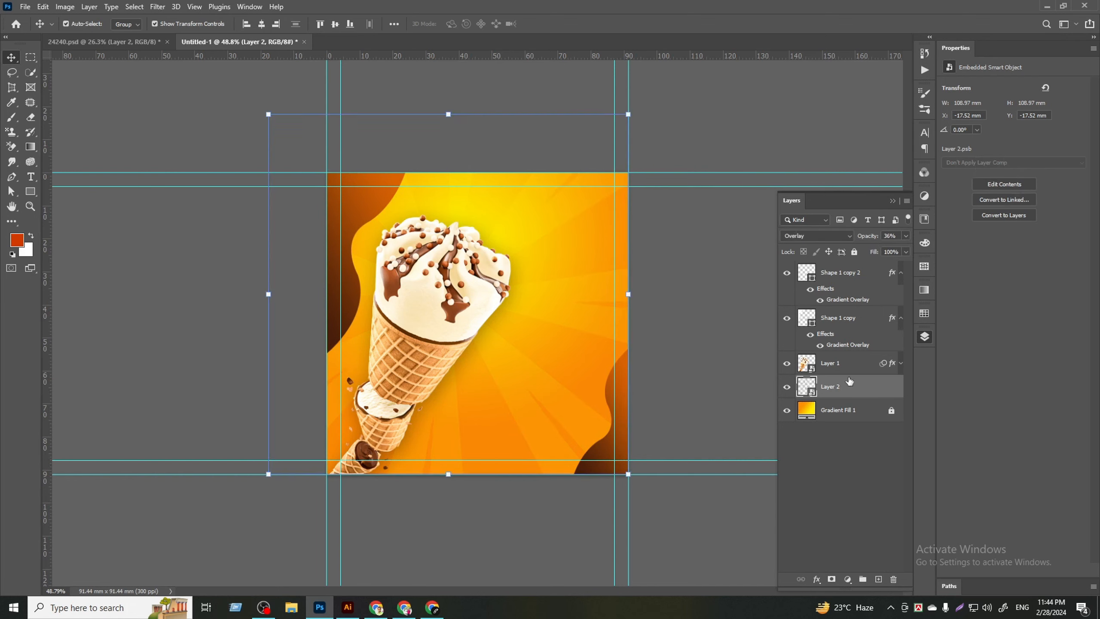
left_click(851, 498)
left_click(866, 386)
left_click(906, 236)
left_click(857, 516)
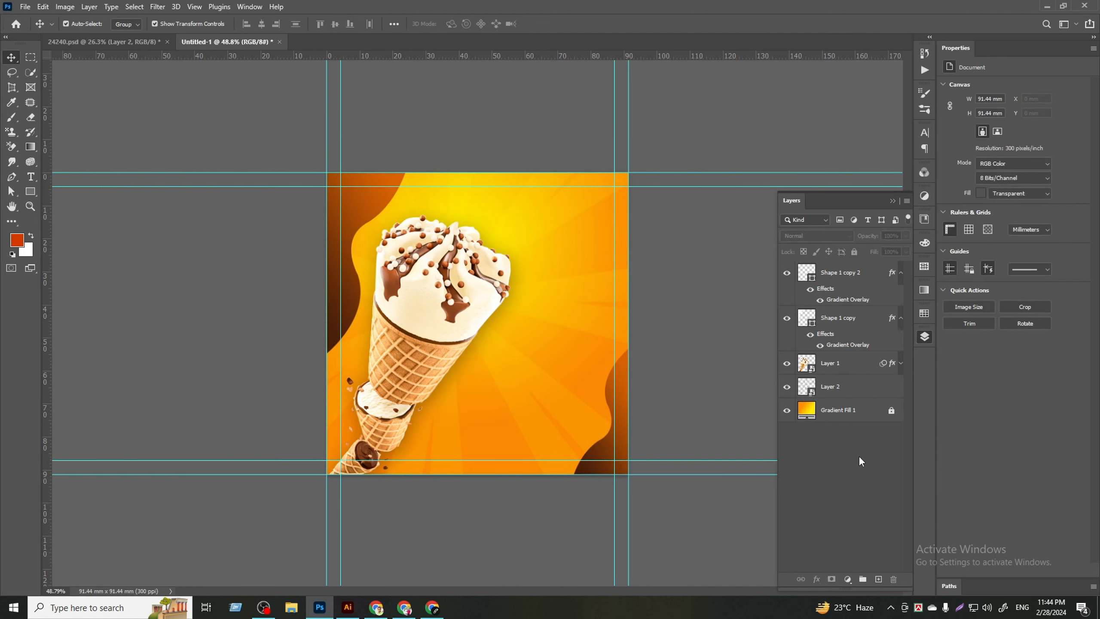
scroll(429, 331, "up", 3)
scroll(383, 324, "down", 2)
scroll(611, 340, "up", 2)
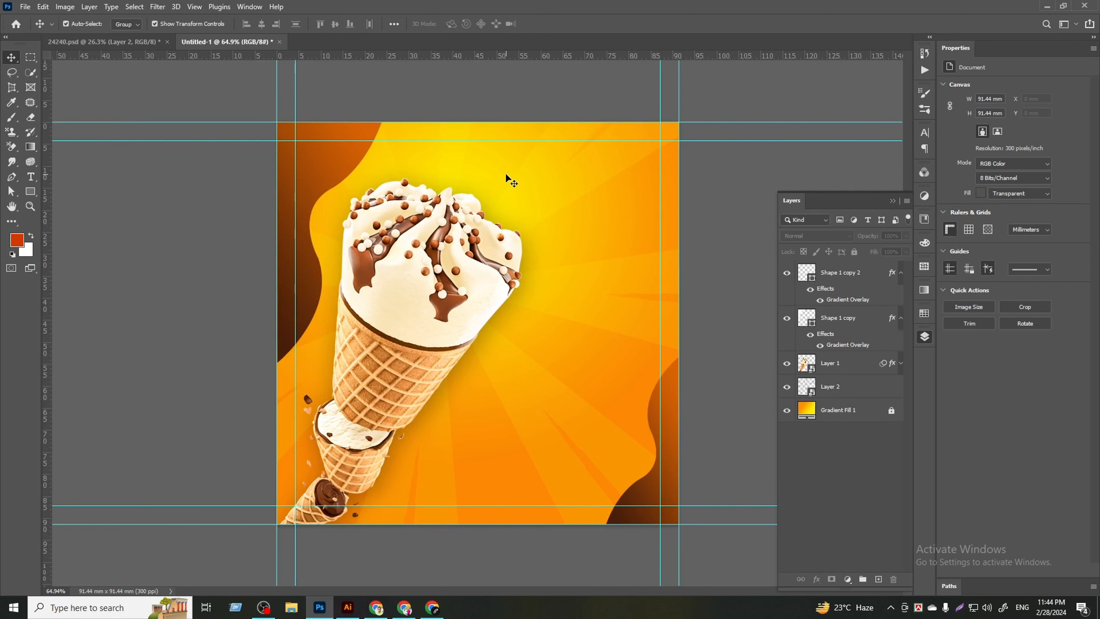
- Copy the halftone dots from 24240.psd into Untitled-1 and place them over the canvas's upper-right corner
left_click(130, 42)
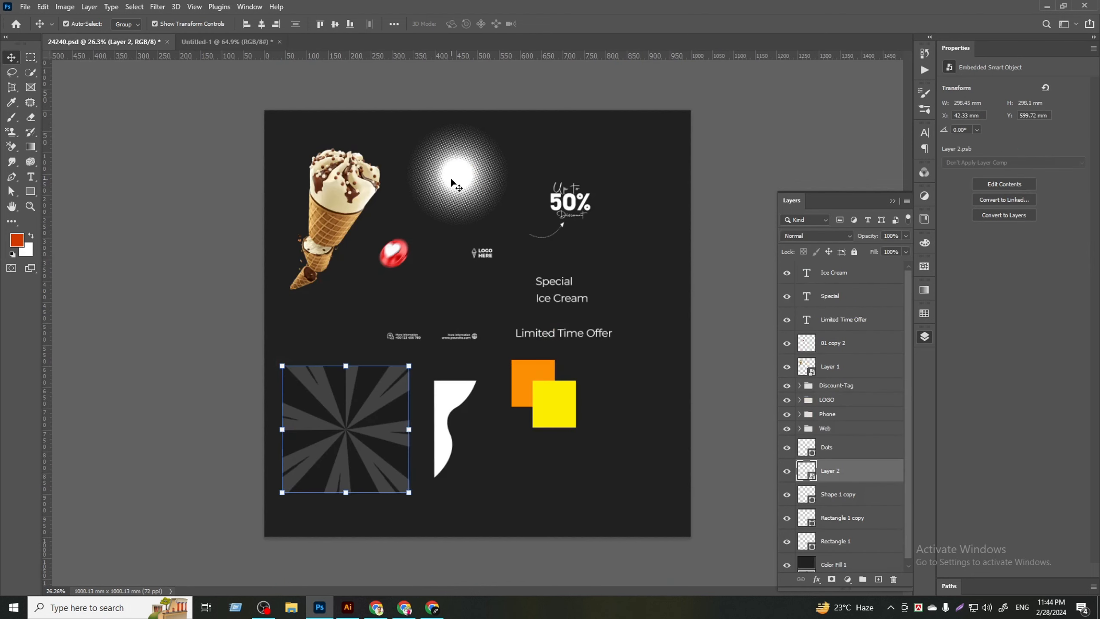
left_click_drag(450, 177, 242, 59)
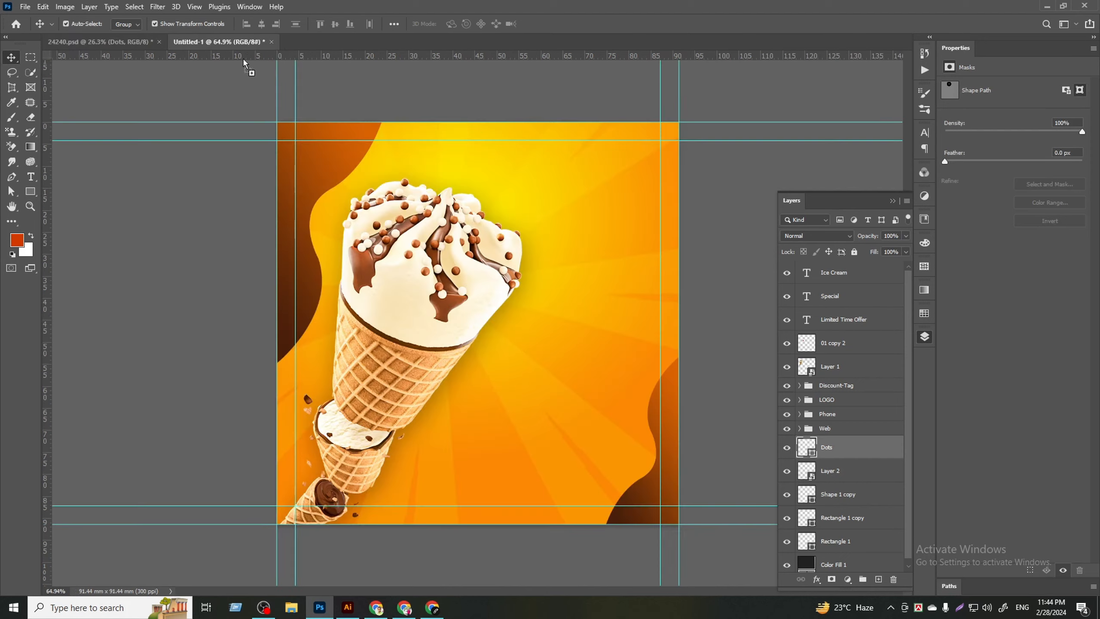
left_click_drag(614, 183, 630, 166)
scroll(614, 184, "down", 2)
left_click(724, 346)
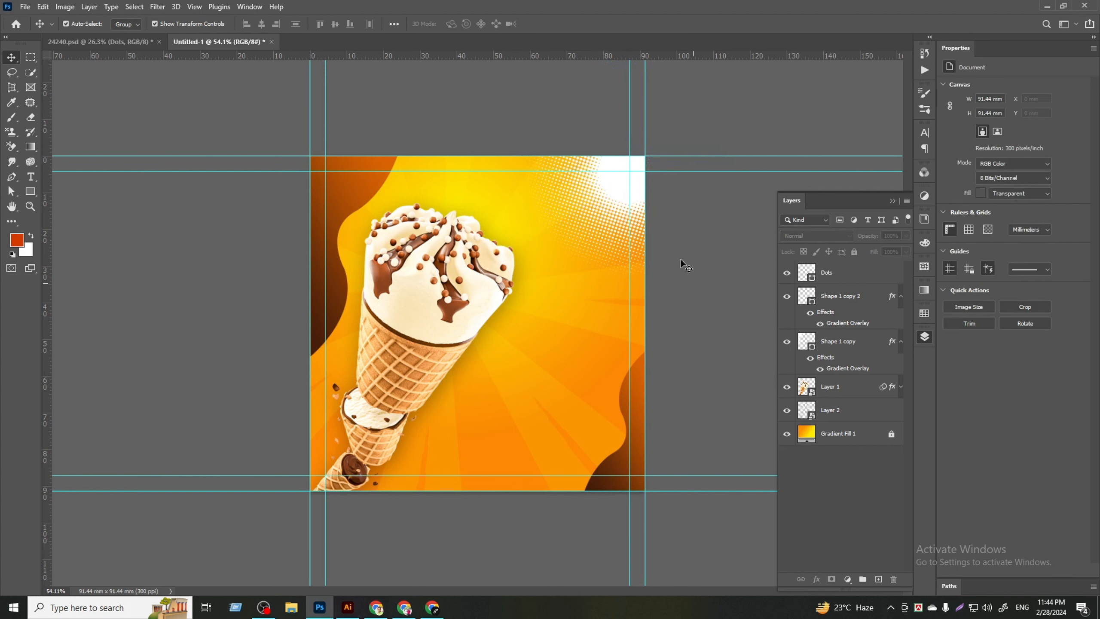
- Try the Color Dodge and Soft Light blend modes on the Dots layer
left_click(624, 196)
left_click(816, 235)
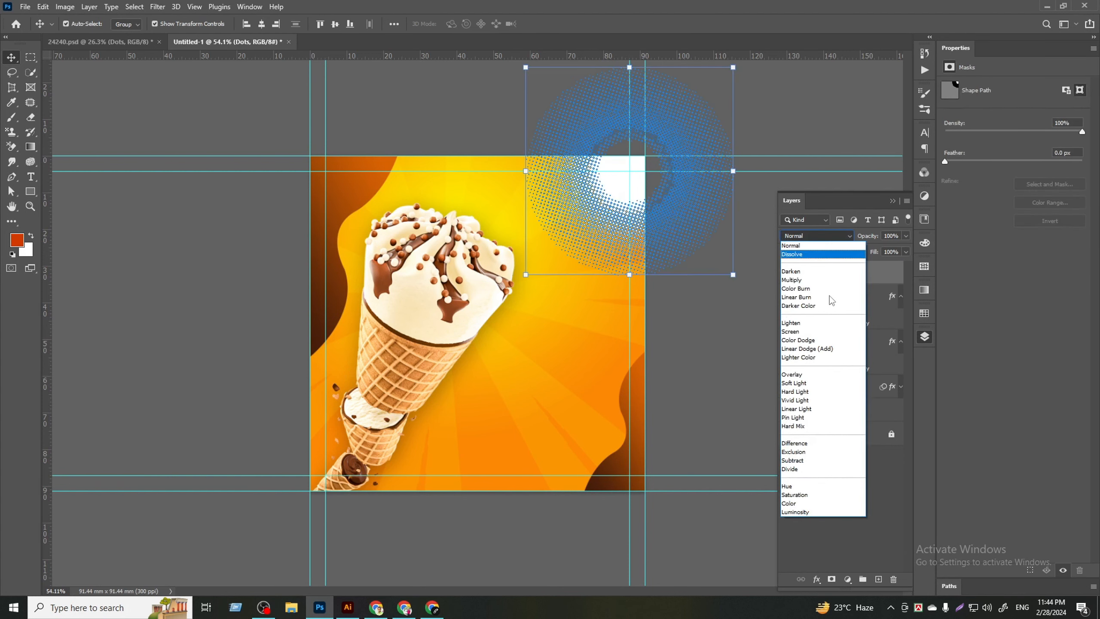
left_click(827, 340)
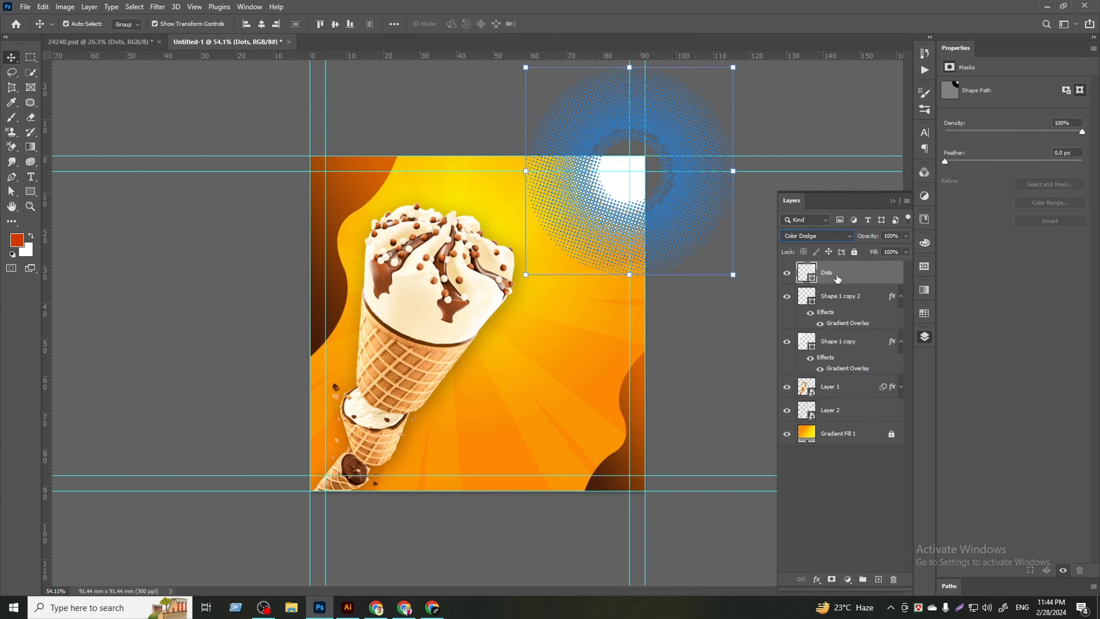
left_click(822, 237)
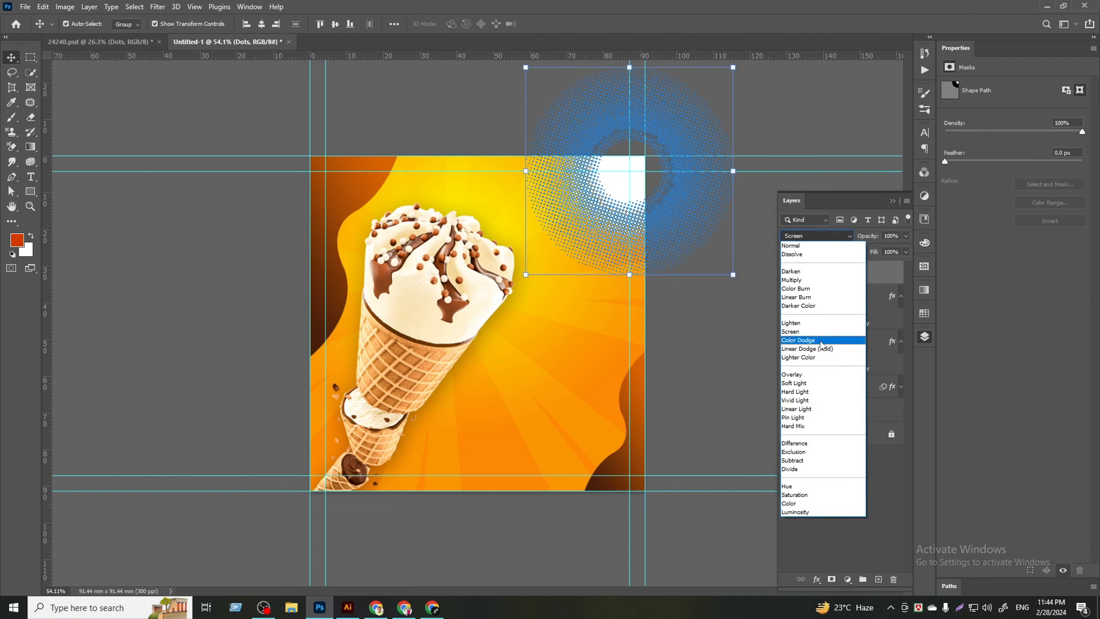
left_click(815, 386)
left_click(819, 499)
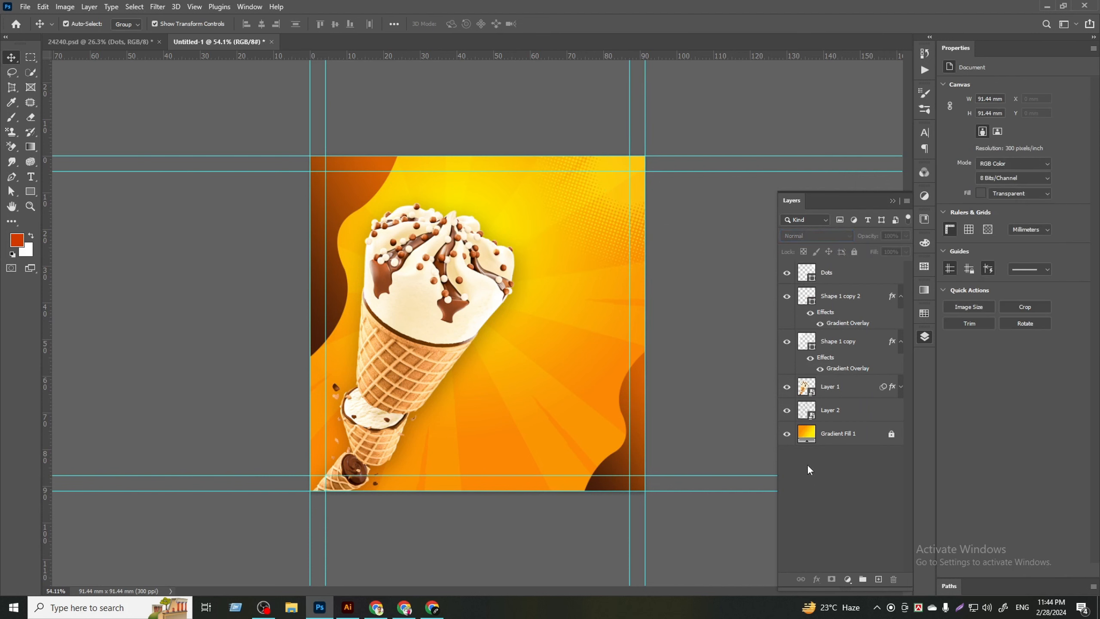
- Set the Dots layer's blend mode to Overlay and shift it farther out past the canvas's upper-right corner
left_click_drag(614, 191, 632, 169)
left_click(816, 236)
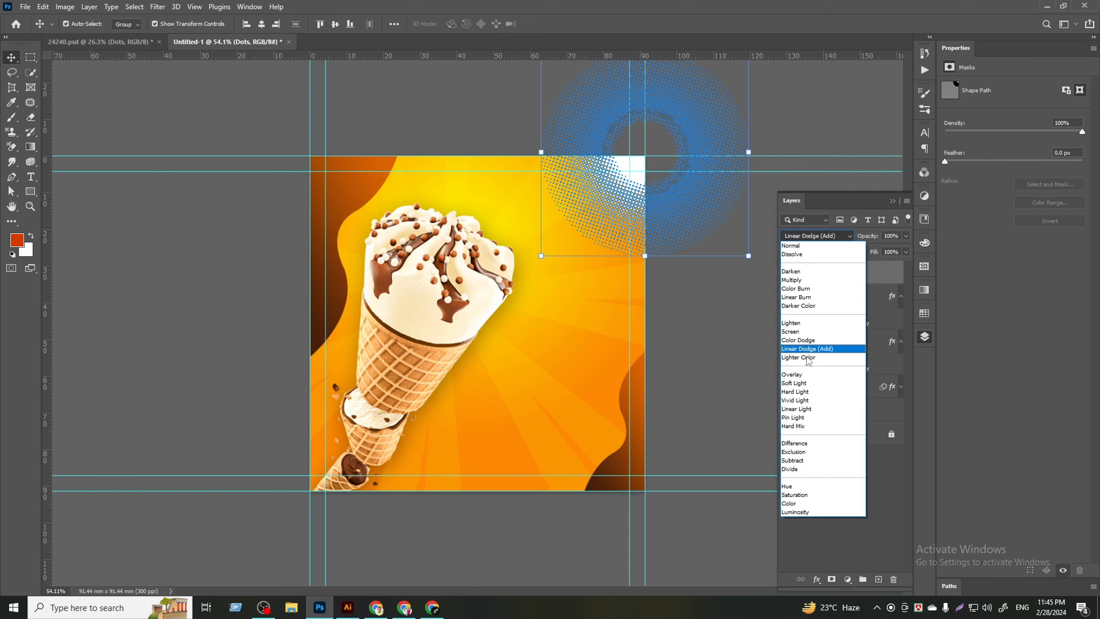
left_click(804, 375)
left_click(830, 508)
mouse_move(640, 179)
left_mouse_down()
mouse_move(648, 152)
mouse_move(647, 186)
left_mouse_up()
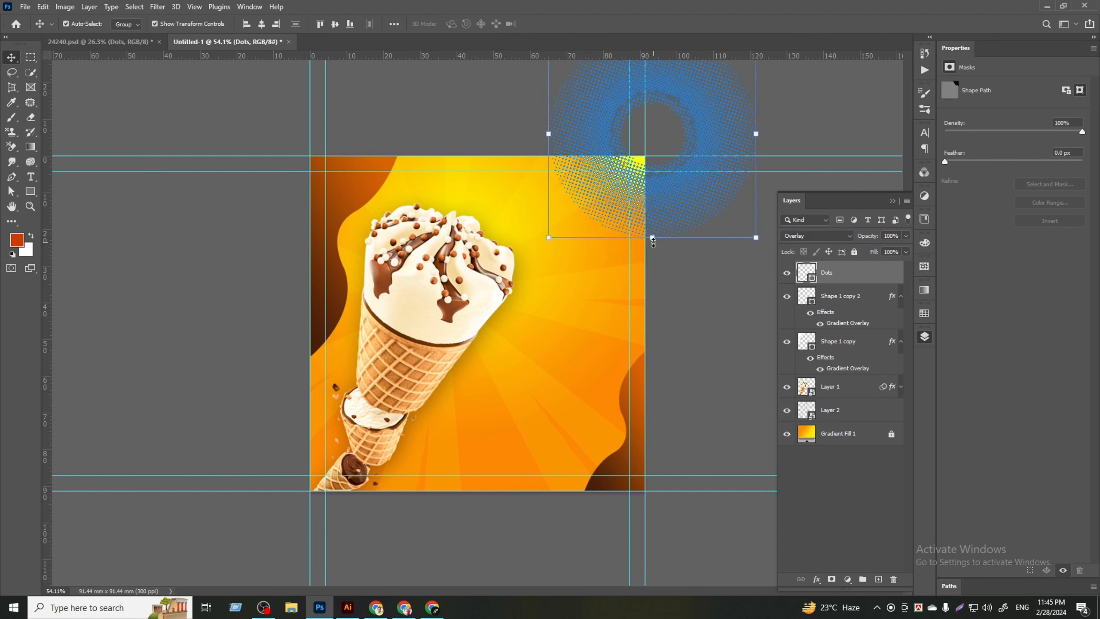
- Enlarge the halftone dots proportionally to about 130% and adjust their position over the canvas's upper-right corner
left_click_drag(652, 237, 652, 300)
left_click_drag(662, 194, 673, 163)
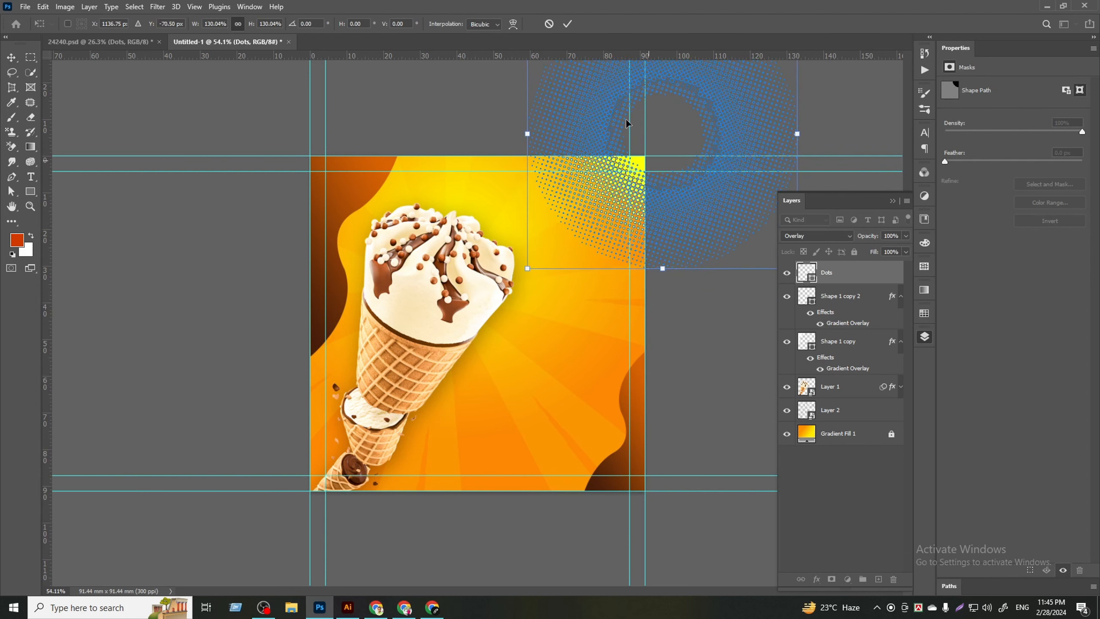
left_click(567, 24)
left_click(719, 339)
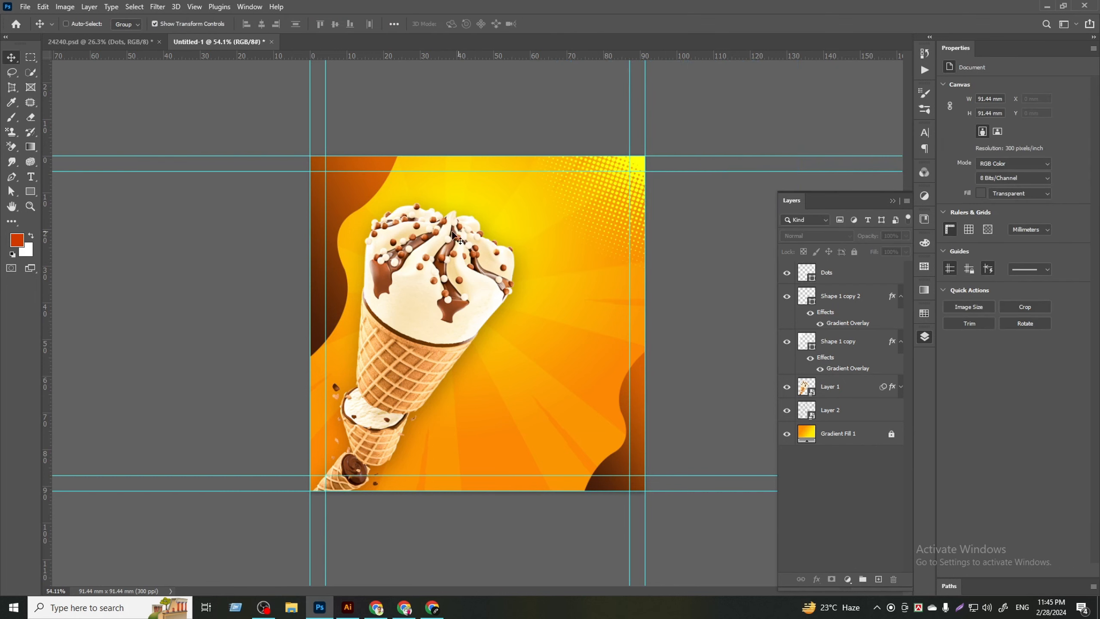
scroll(453, 243, "down", 2)
scroll(478, 321, "up", 2)
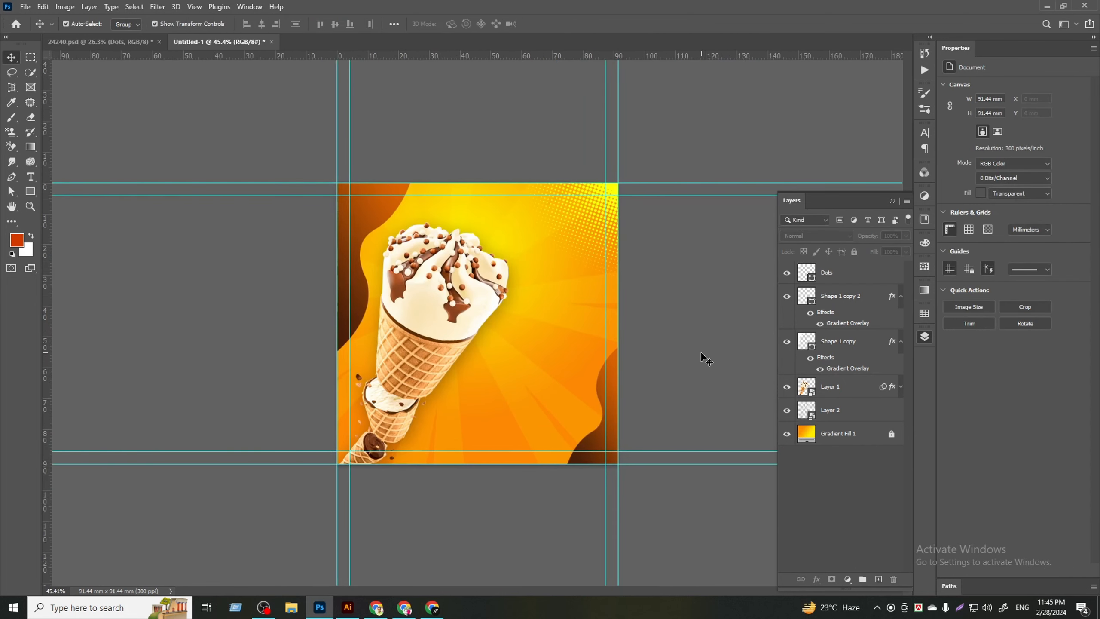
scroll(516, 340, "up", 2)
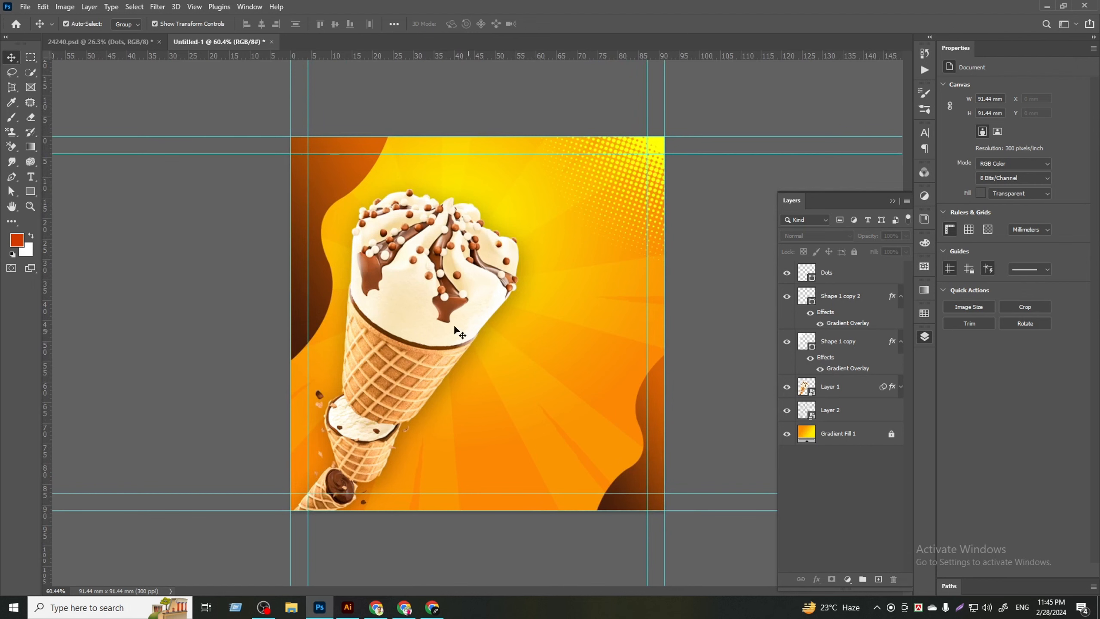
scroll(376, 306, "down", 2)
scroll(570, 364, "up", 1)
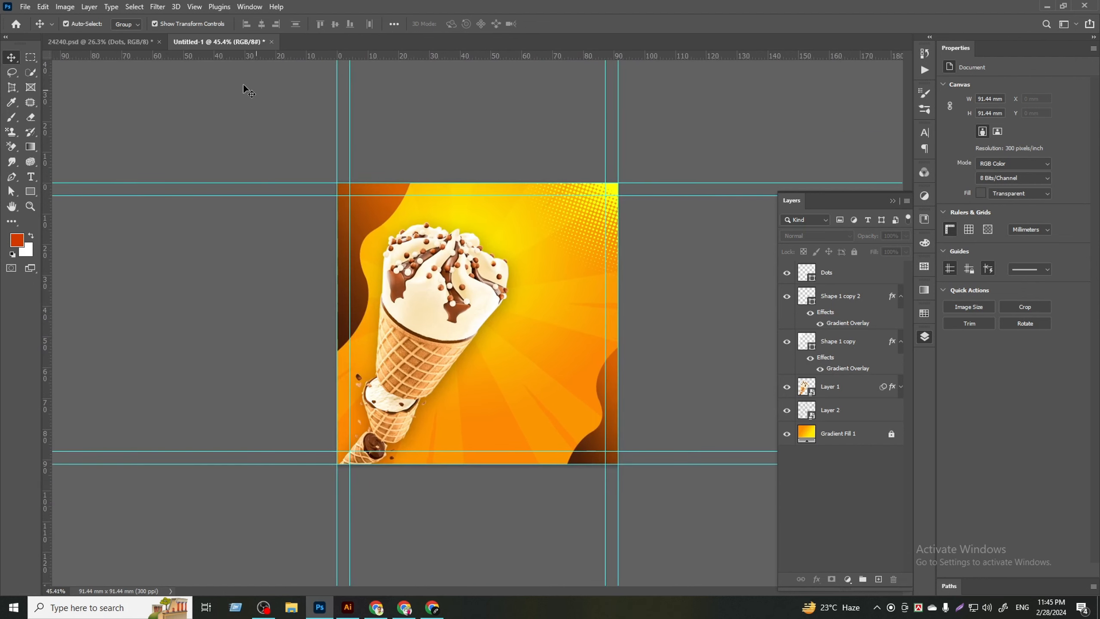
- Copy the LOGO group from 24240.psd into Untitled-1 and align it with the margin guides in the canvas's upper-left corner
left_click(95, 42)
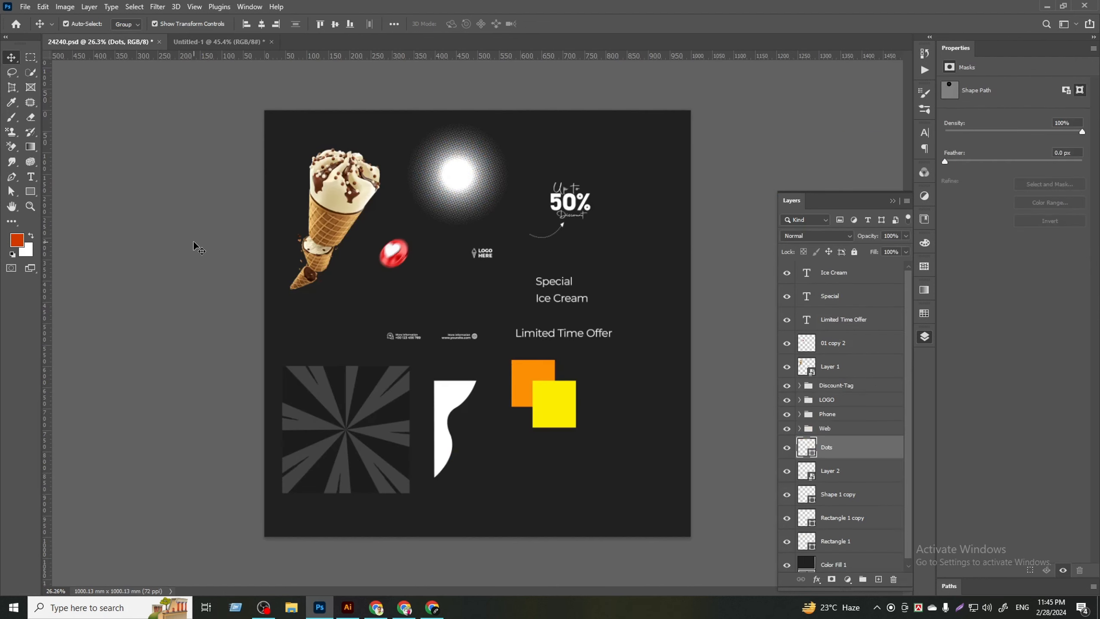
scroll(385, 342, "up", 1)
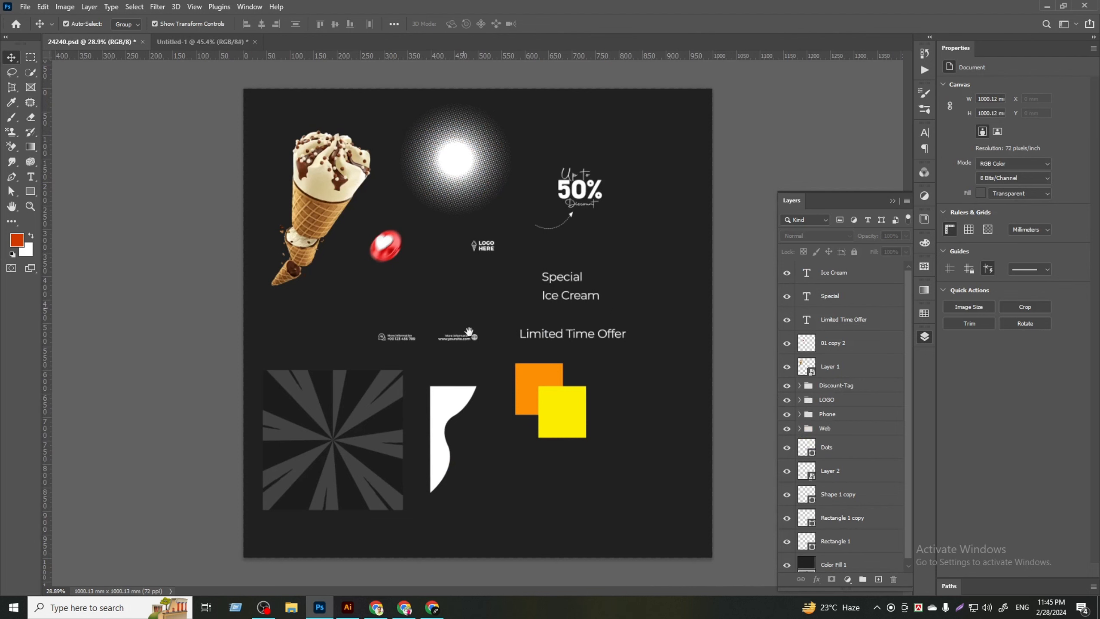
scroll(430, 270, "up", 2)
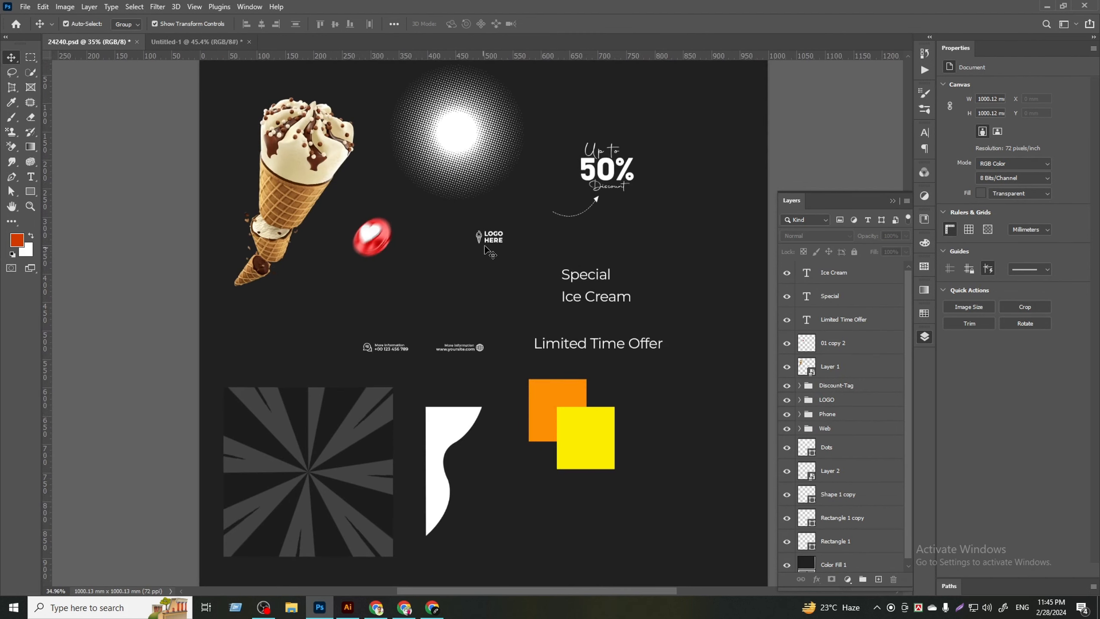
left_click(499, 237)
left_click_drag(500, 237, 367, 207)
key("ctrl+0")
scroll(238, 71, "up", 4)
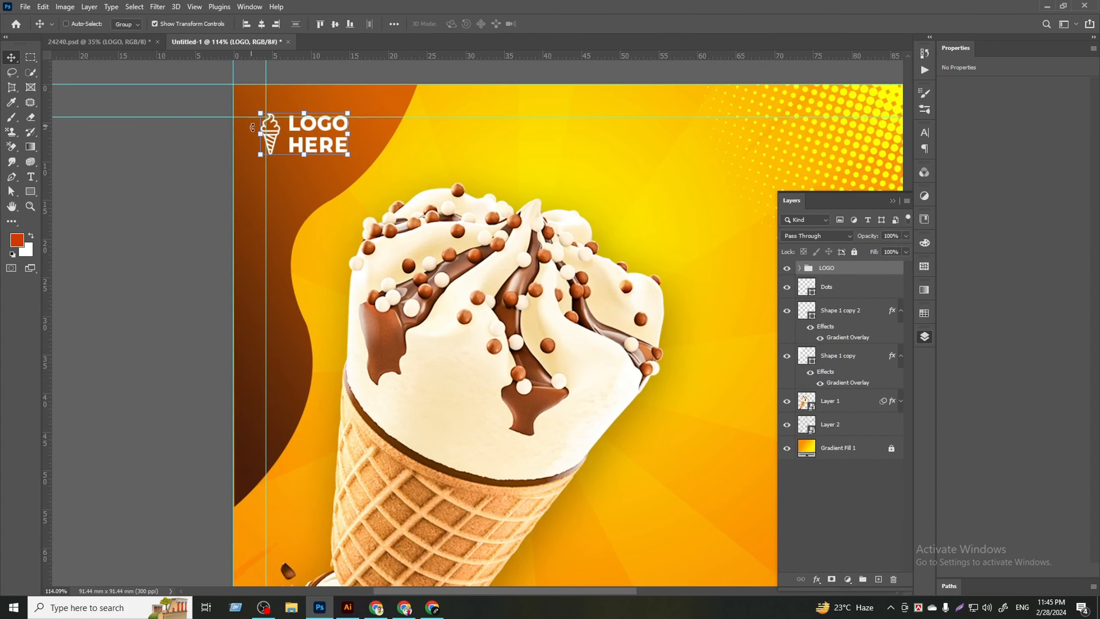
scroll(288, 140, "left", 3)
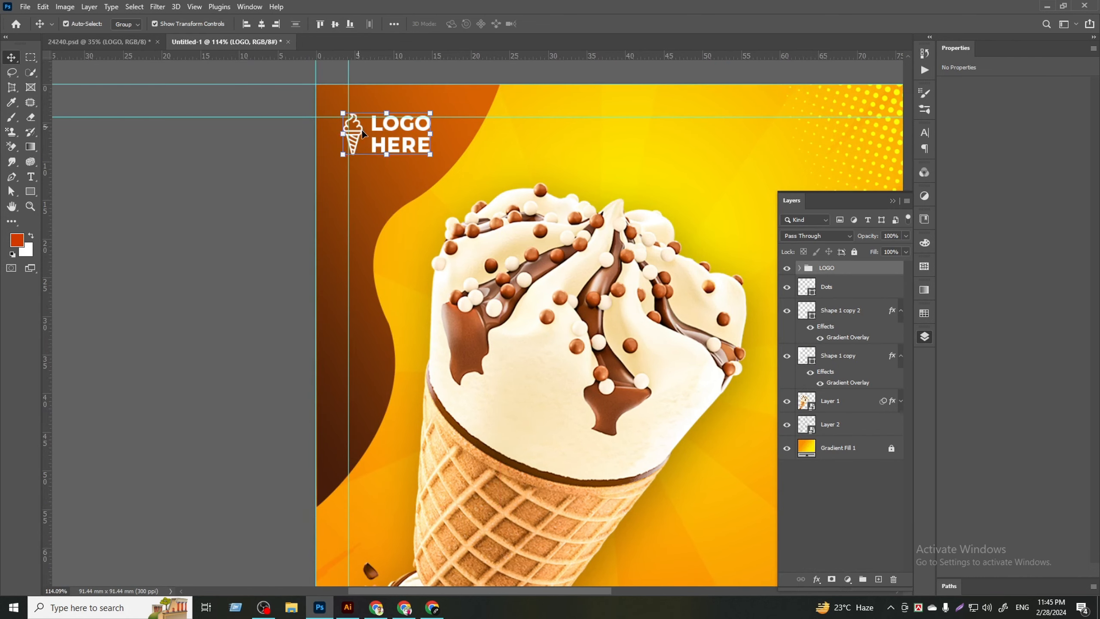
mouse_move(363, 134)
left_mouse_down()
mouse_move(374, 137)
mouse_move(365, 135)
left_mouse_up()
left_click(183, 290)
- Copy the "Ice Cream" text from 24240.psd to the area right of the cone in Untitled-1 and enlarge it to 24 pt
scroll(183, 291, "down", 6)
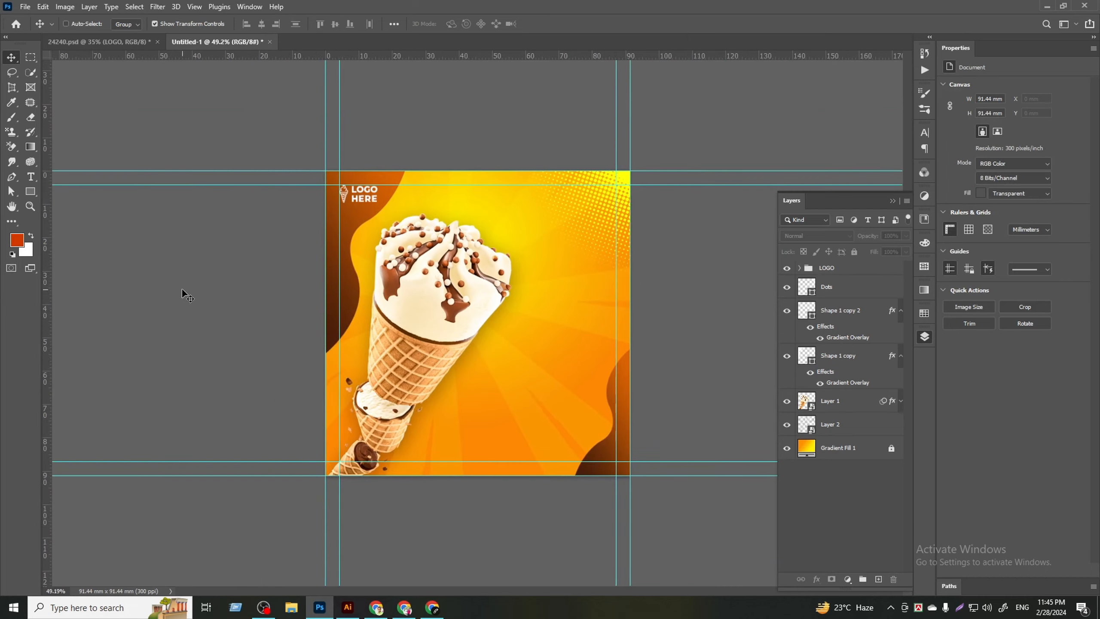
scroll(674, 407, "up", 3)
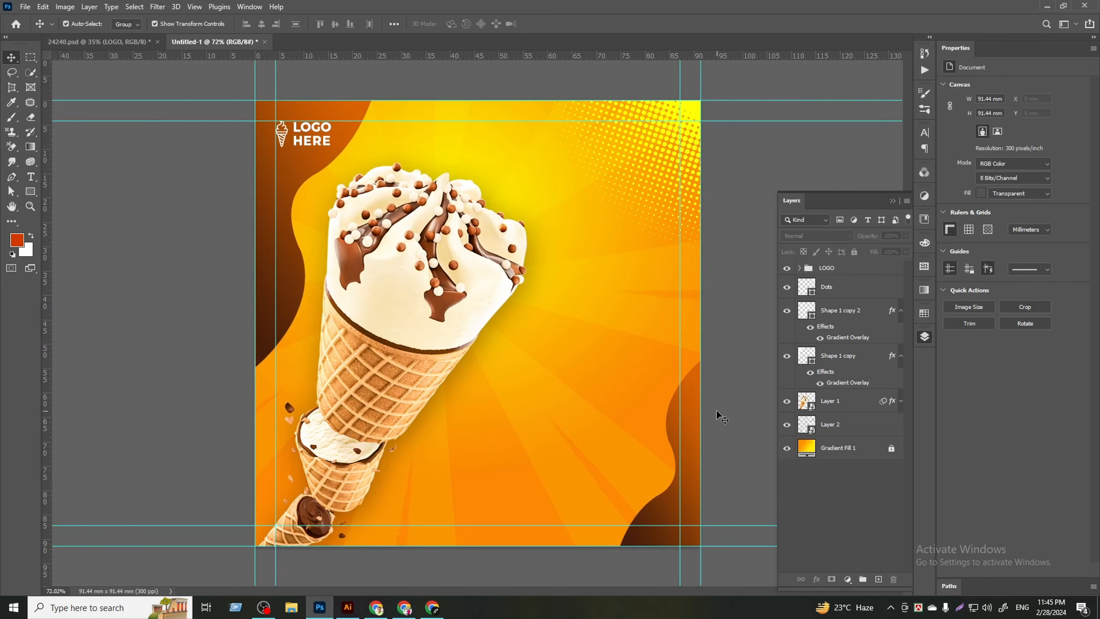
scroll(717, 413, "up", 2)
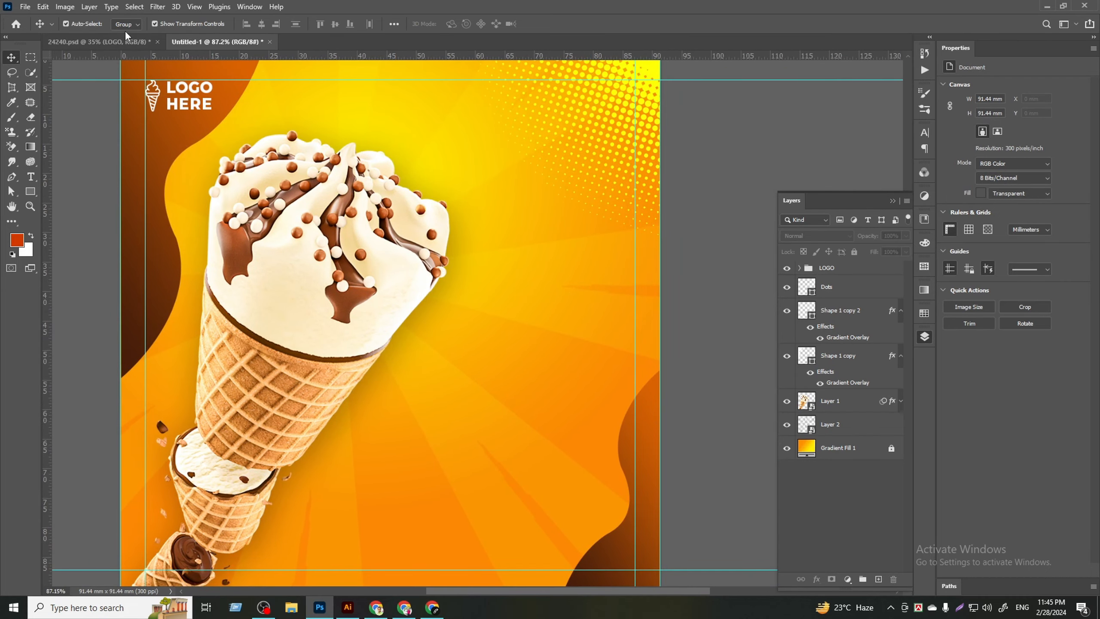
left_click(125, 42)
left_click(657, 394)
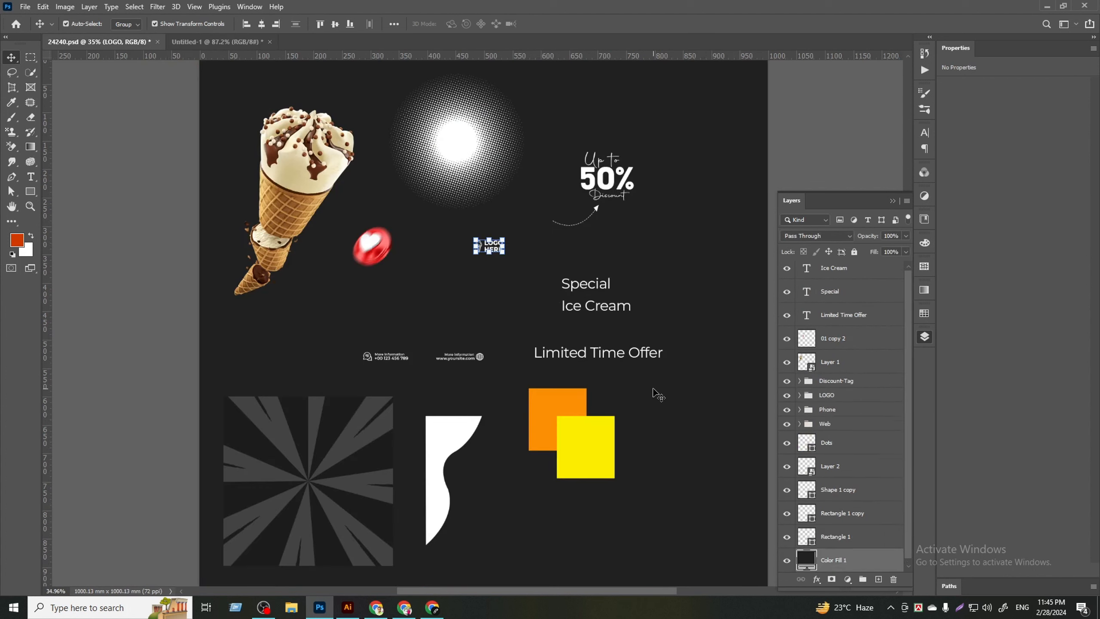
left_click_drag(621, 317, 495, 408)
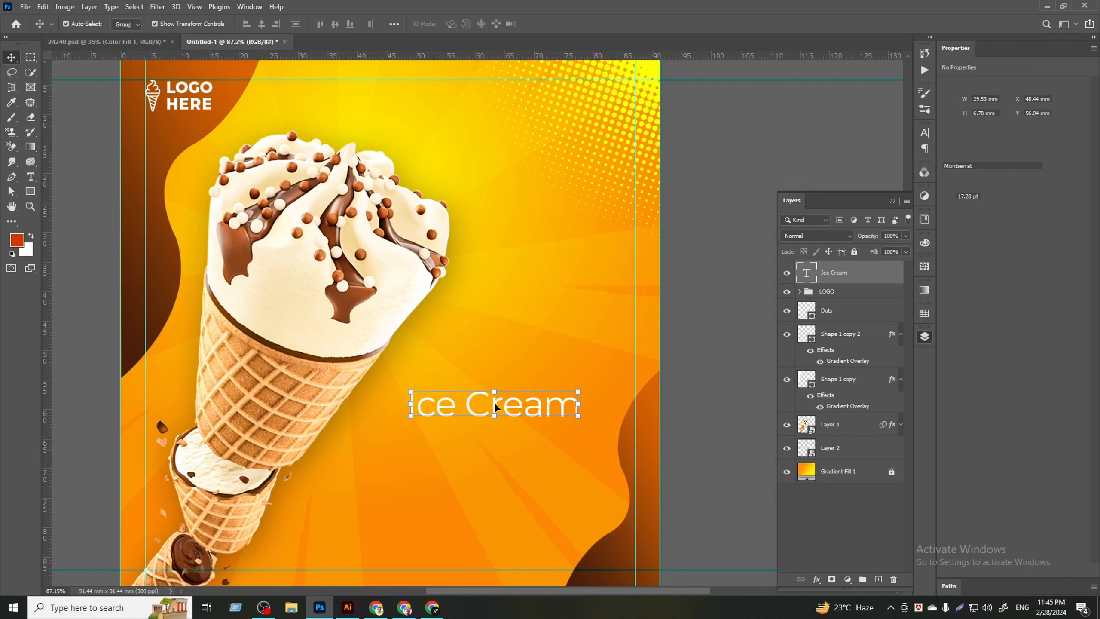
left_click_drag(410, 404, 337, 415)
left_click(567, 23)
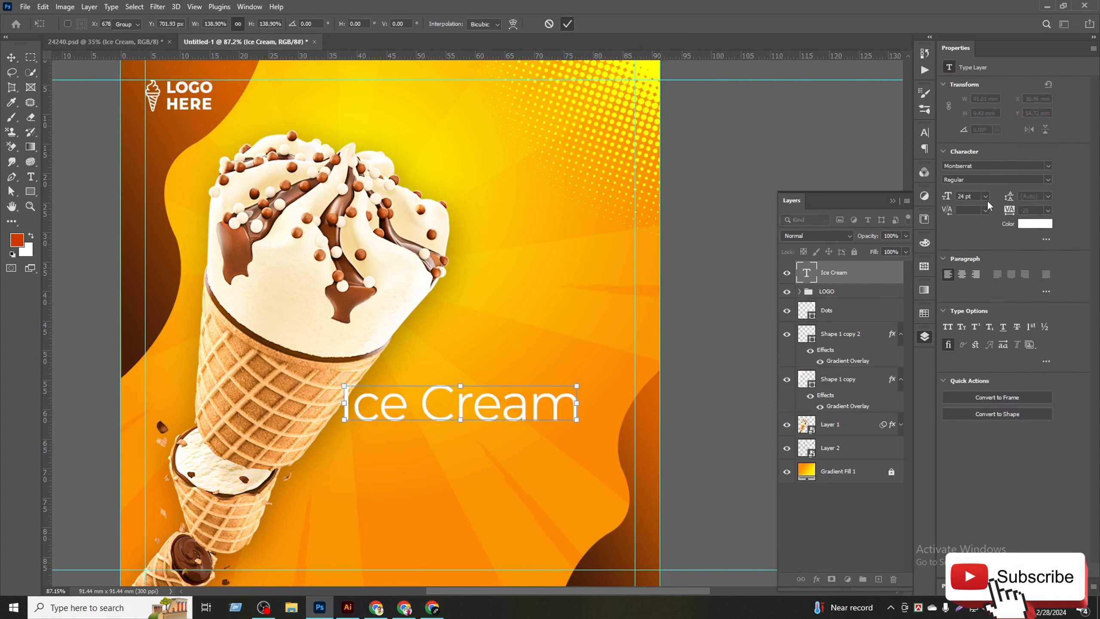
- Set the "Ice Cream" text in Bernard MT Condensed with All Caps and enlarge it to about 36.58 pt
left_click(1048, 169)
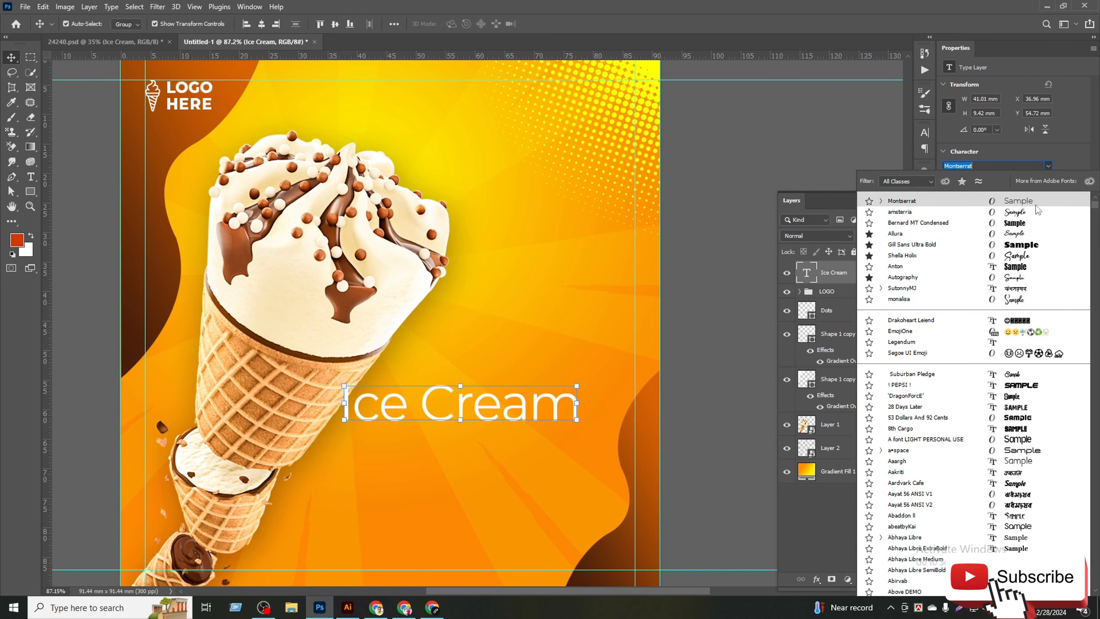
left_click(1030, 222)
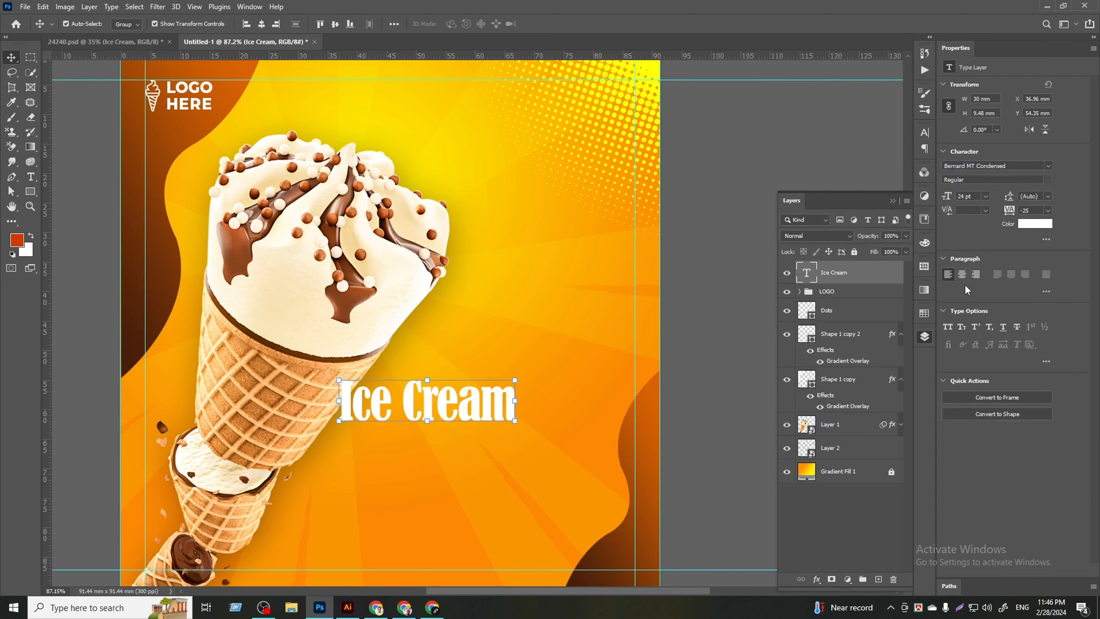
left_click(948, 327)
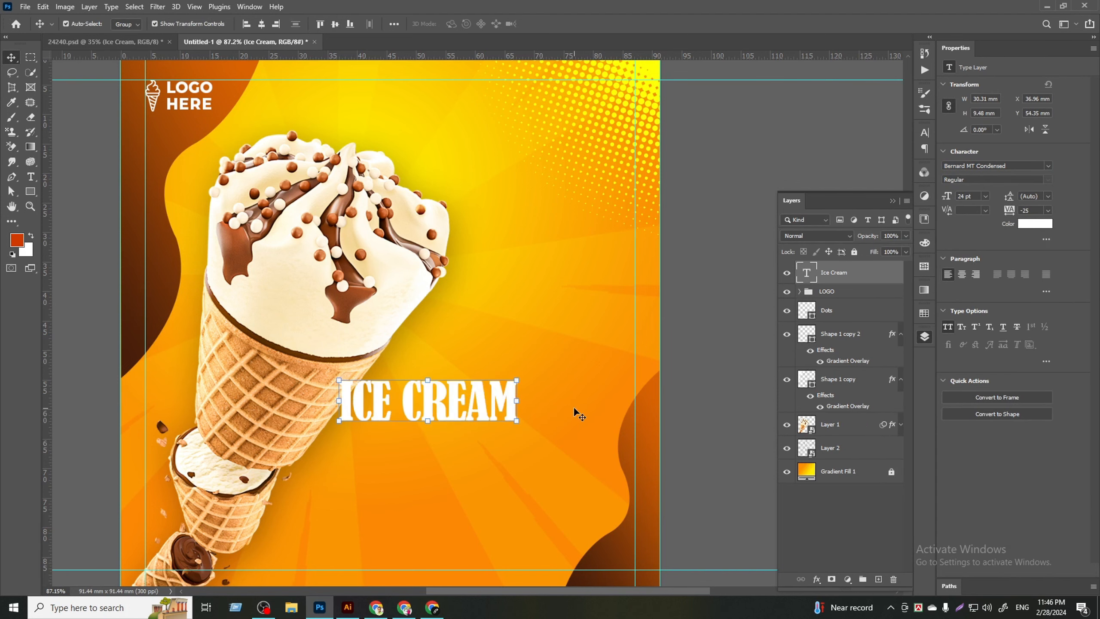
left_click_drag(516, 402, 555, 409)
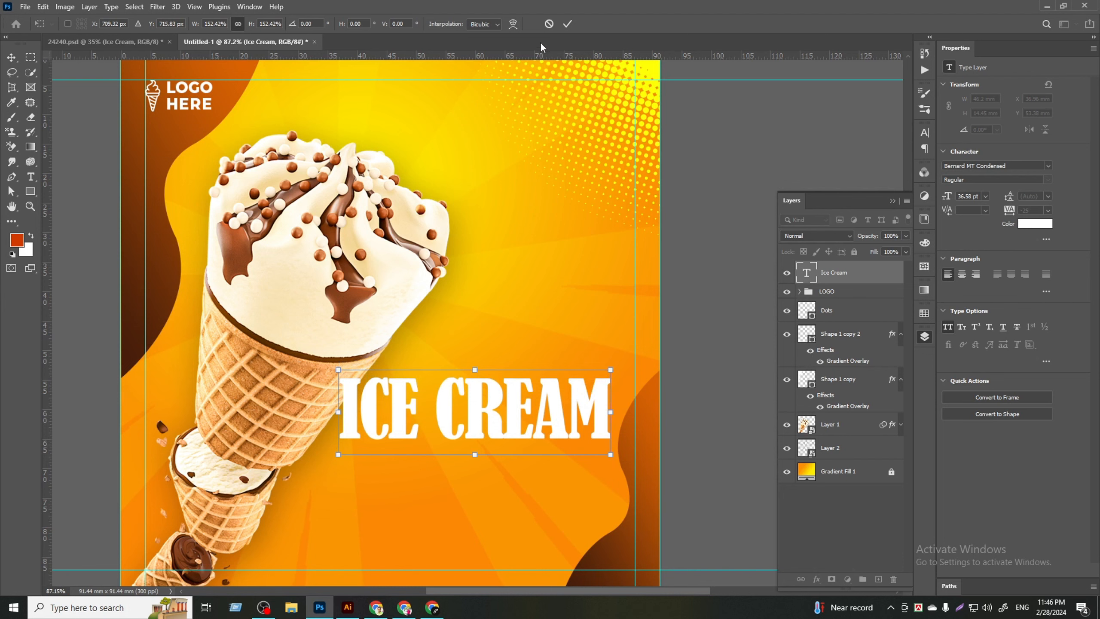
left_click(567, 23)
- Add a Gradient Overlay to the Ice Cream text layer and change the gradient's dark brown starting stop to white
right_click(860, 274)
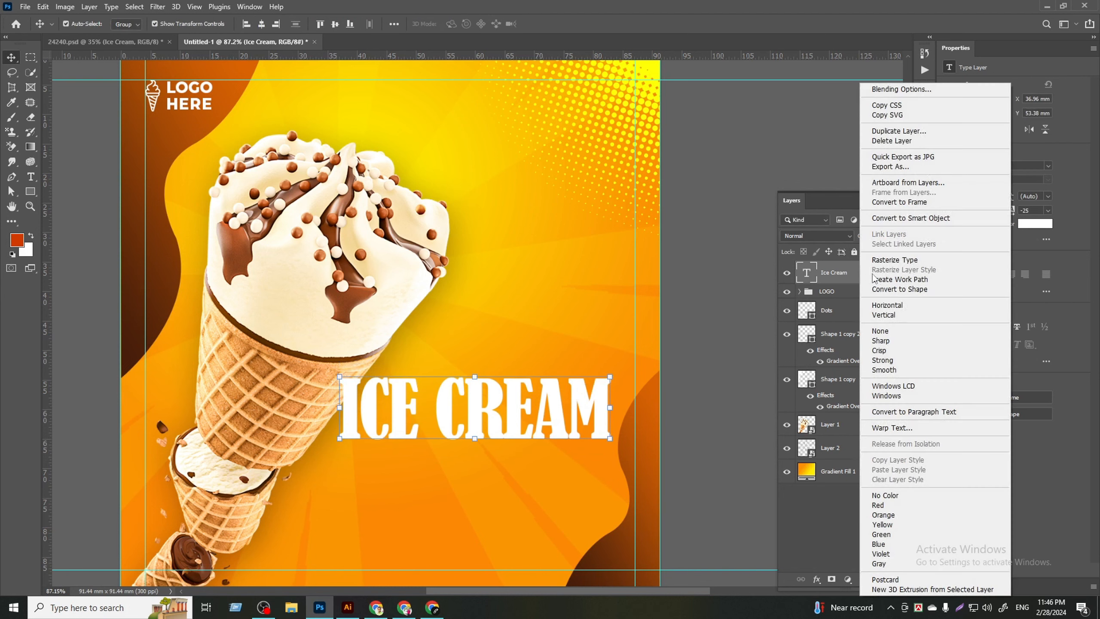
left_click(892, 89)
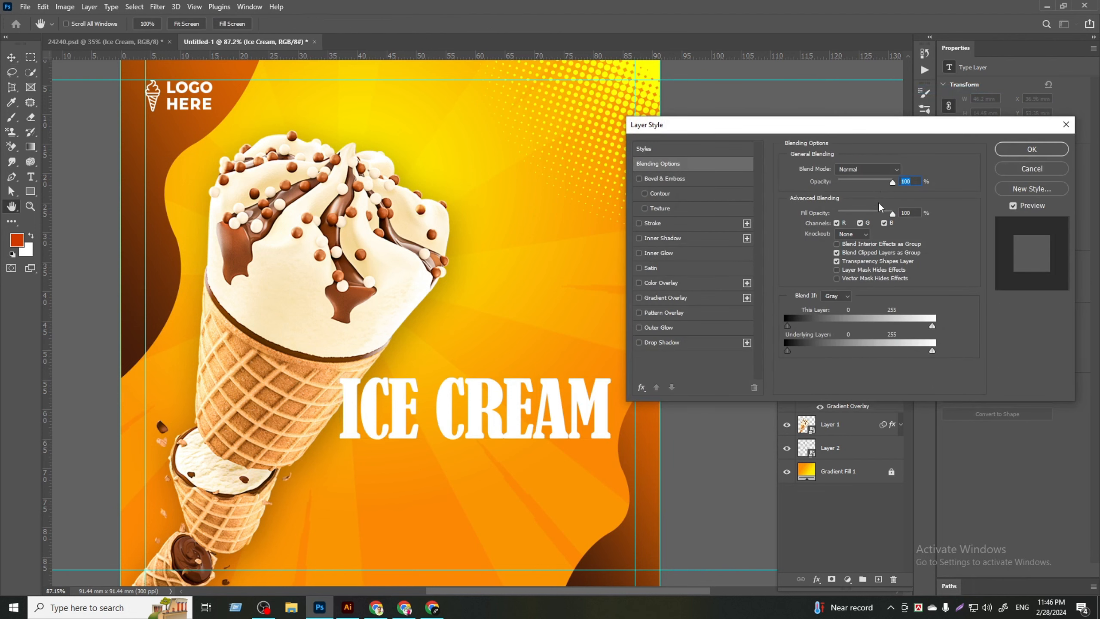
left_click(676, 299)
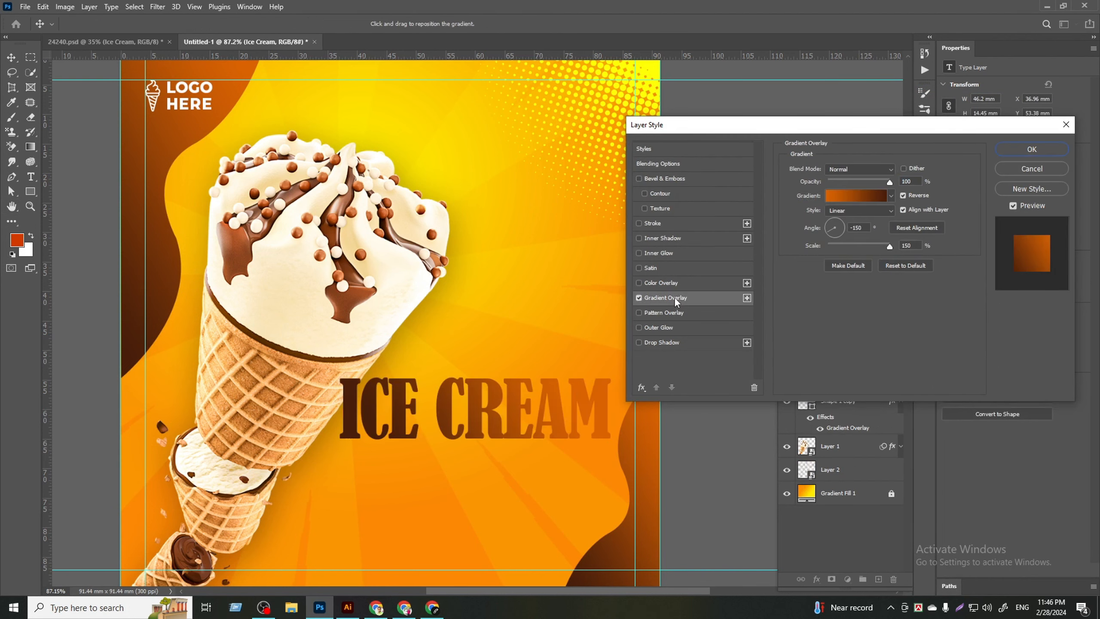
left_click(848, 197)
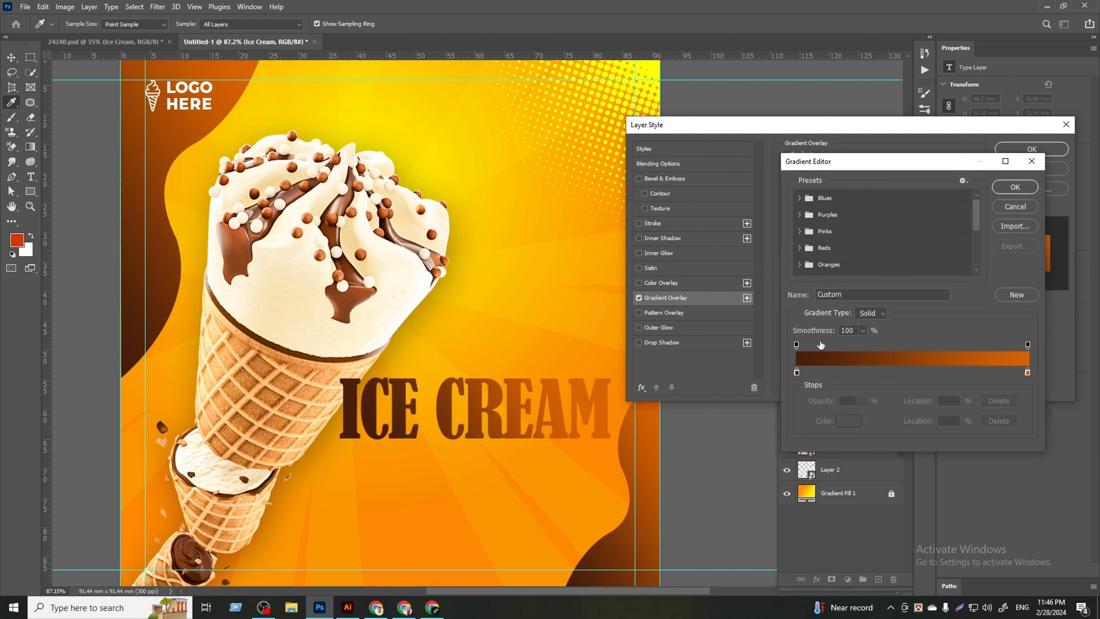
left_click(796, 373)
left_click(848, 421)
left_click_drag(782, 262, 728, 175)
left_click(994, 185)
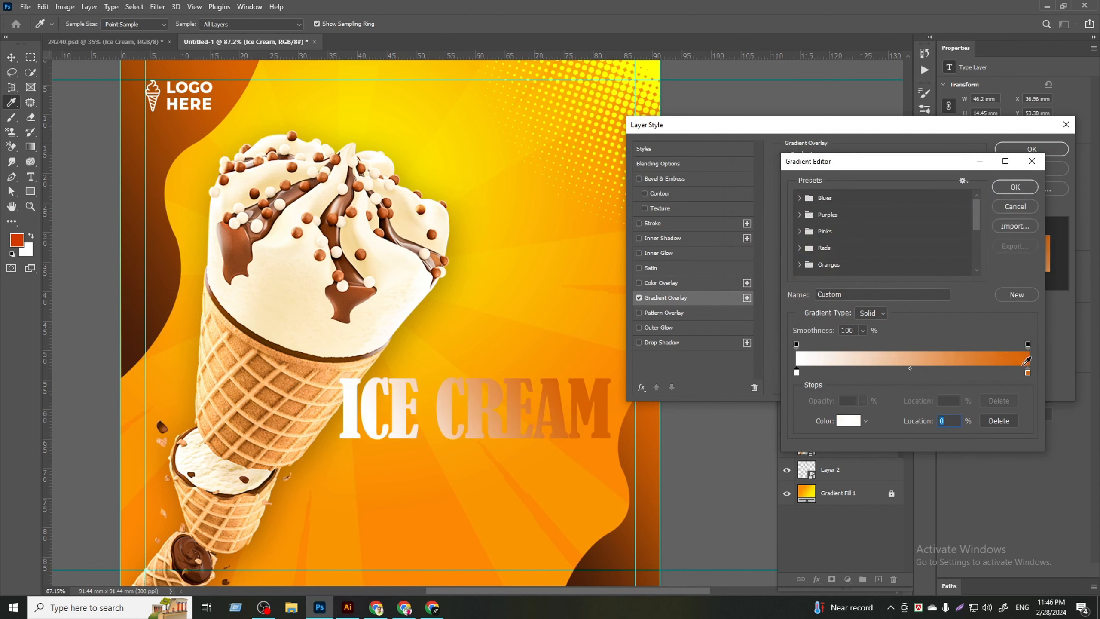
- Set the orange end stop of the text's overlay gradient to light grey e7e7e7 and accept the gradient
left_click(1027, 372)
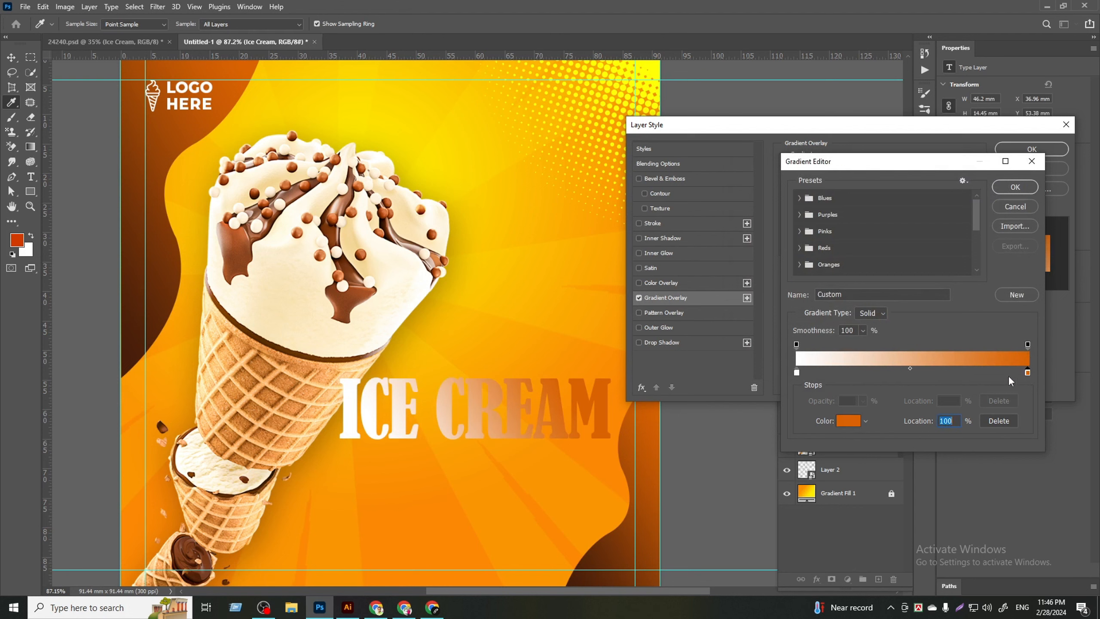
left_click(845, 422)
left_click(726, 204)
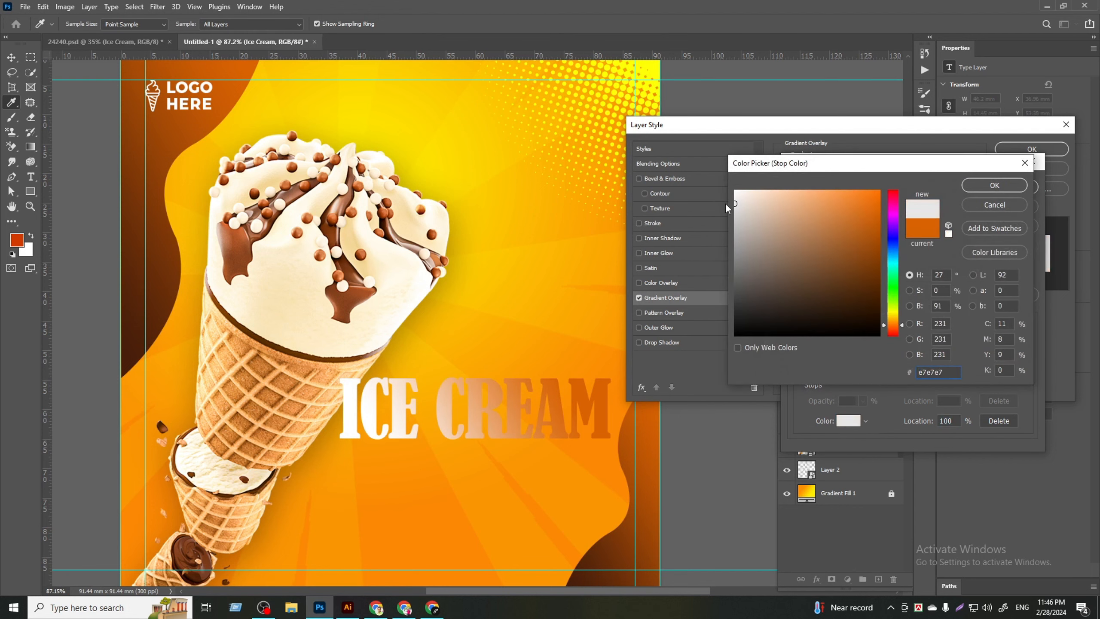
left_click(1016, 185)
left_click(1020, 187)
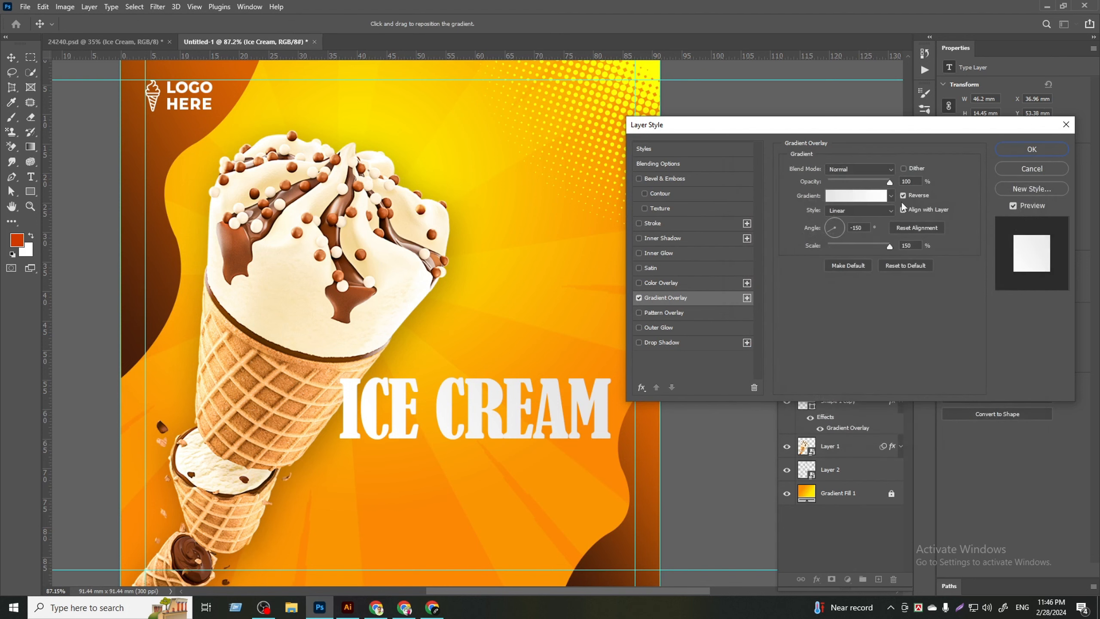
- Try the Radial gradient style, return the text's overlay to Linear, and set its angle to about 86°
left_click(847, 211)
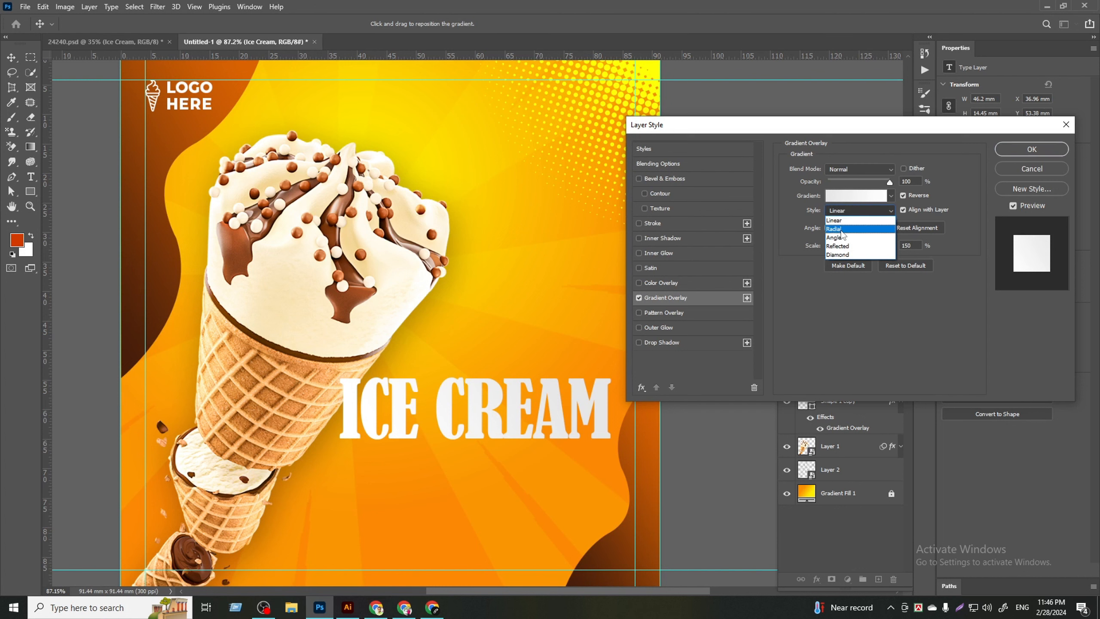
left_click(844, 228)
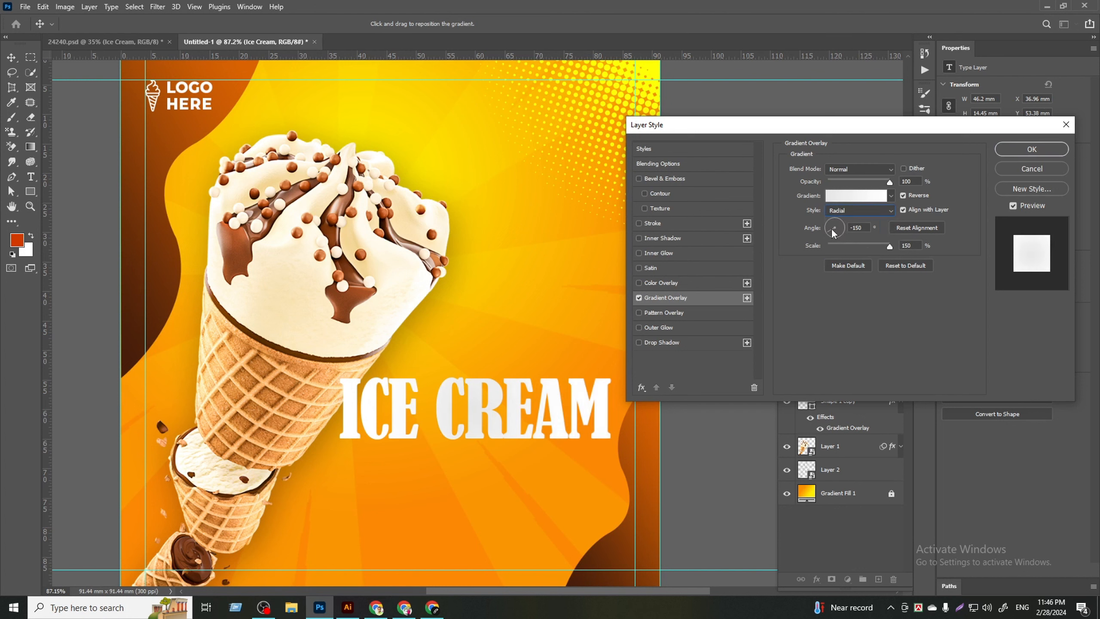
left_click_drag(833, 230, 832, 224)
left_click(837, 223)
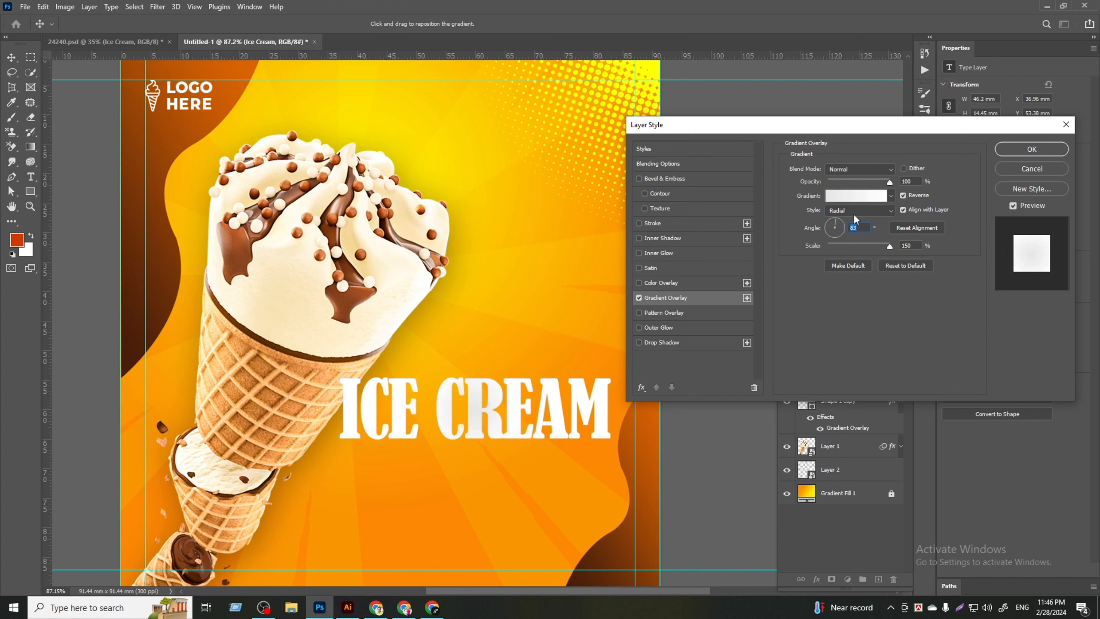
left_click(855, 219)
left_click(847, 224)
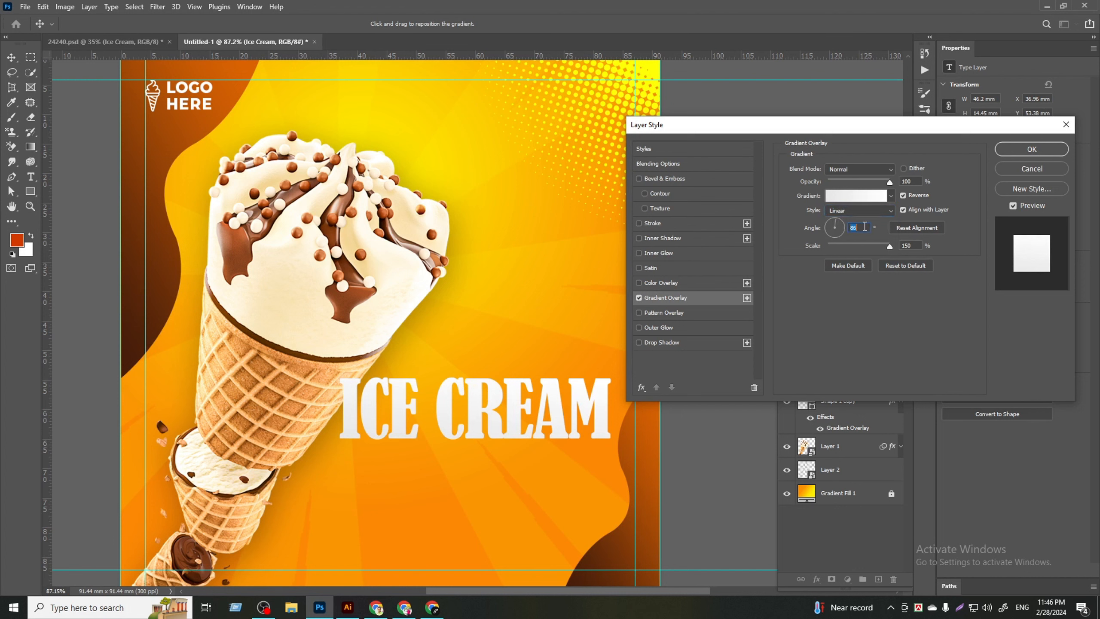
key("Up")
left_click(1031, 149)
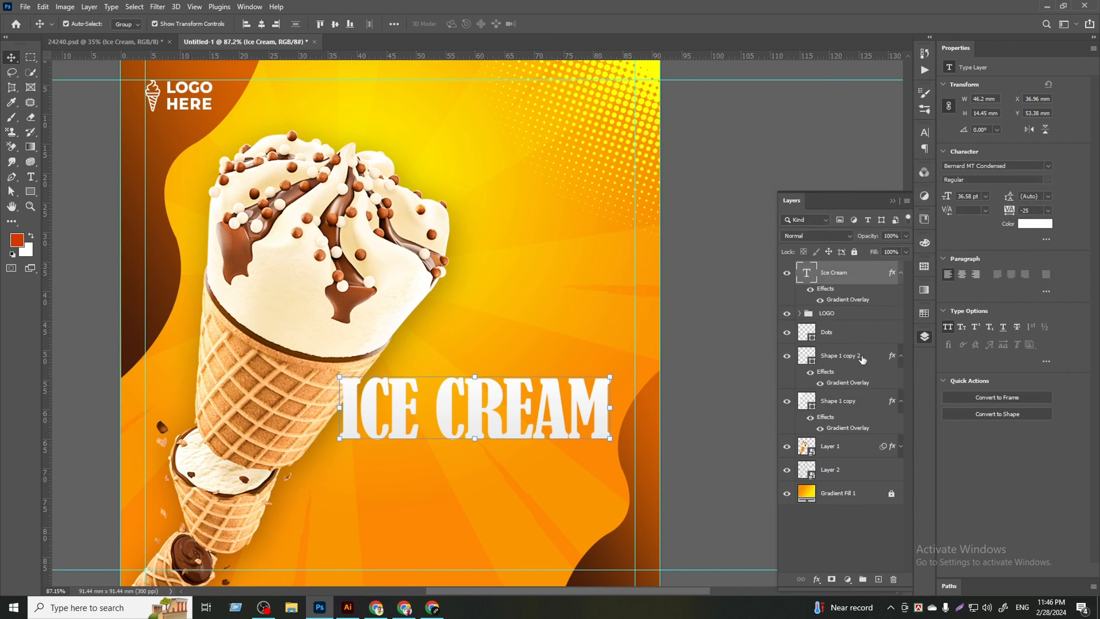
- Move the Ice Cream text layer below the cone's Layer 1 and enlarge the text leftward to about 38.81 pt
left_click_drag(856, 277, 846, 454)
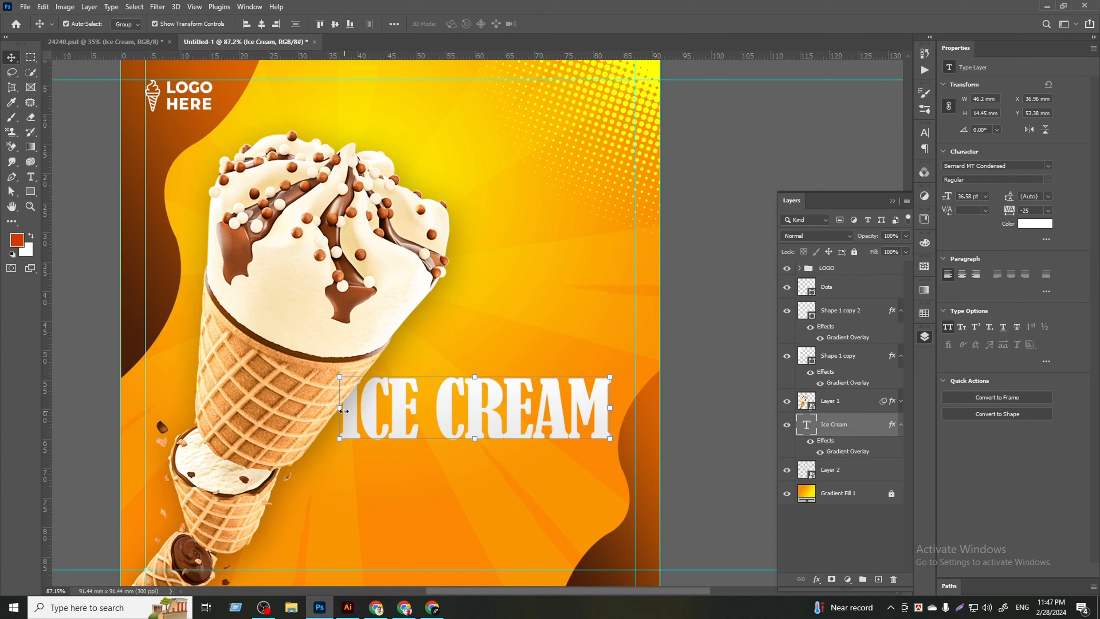
left_click_drag(343, 410, 322, 413)
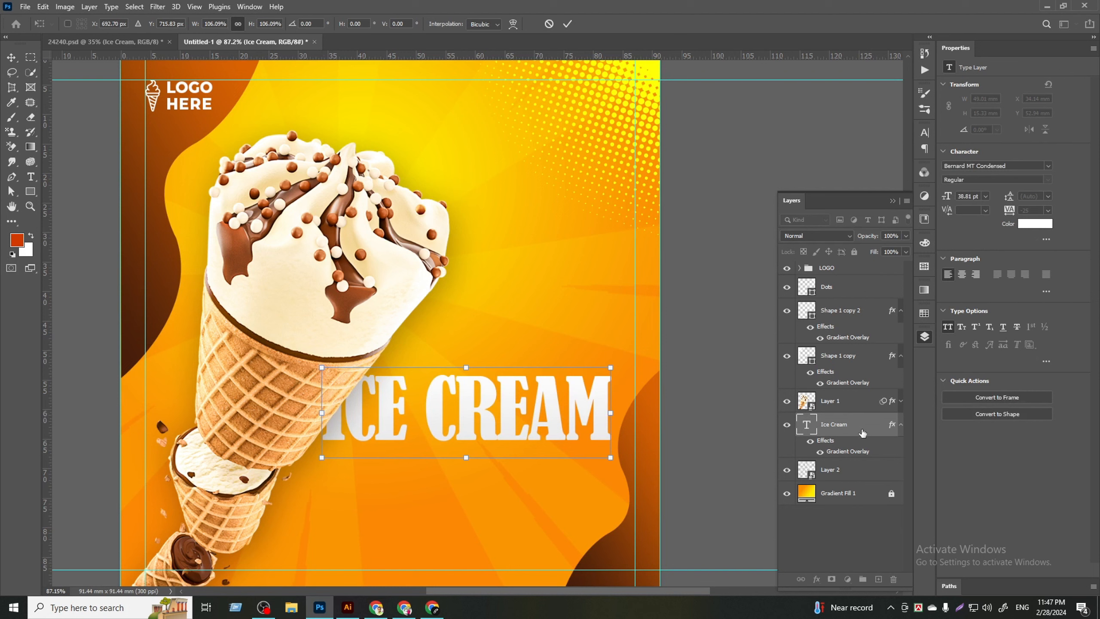
left_click(567, 22)
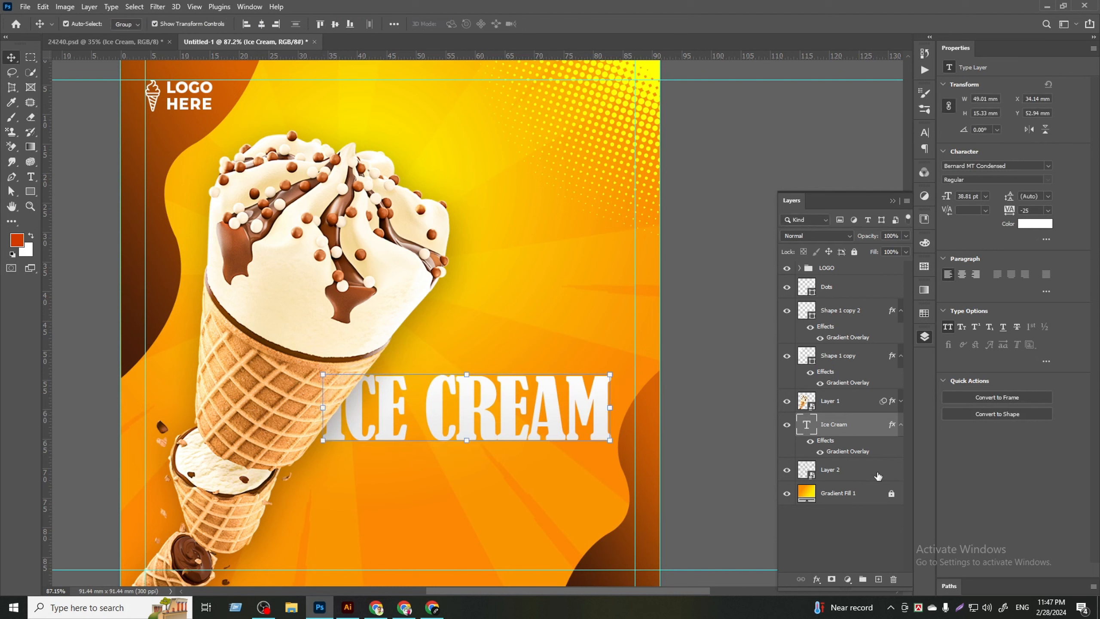
- Duplicate the Ice Cream text layer and place the copy directly above the cone's Layer 1
left_click_drag(870, 426, 878, 579)
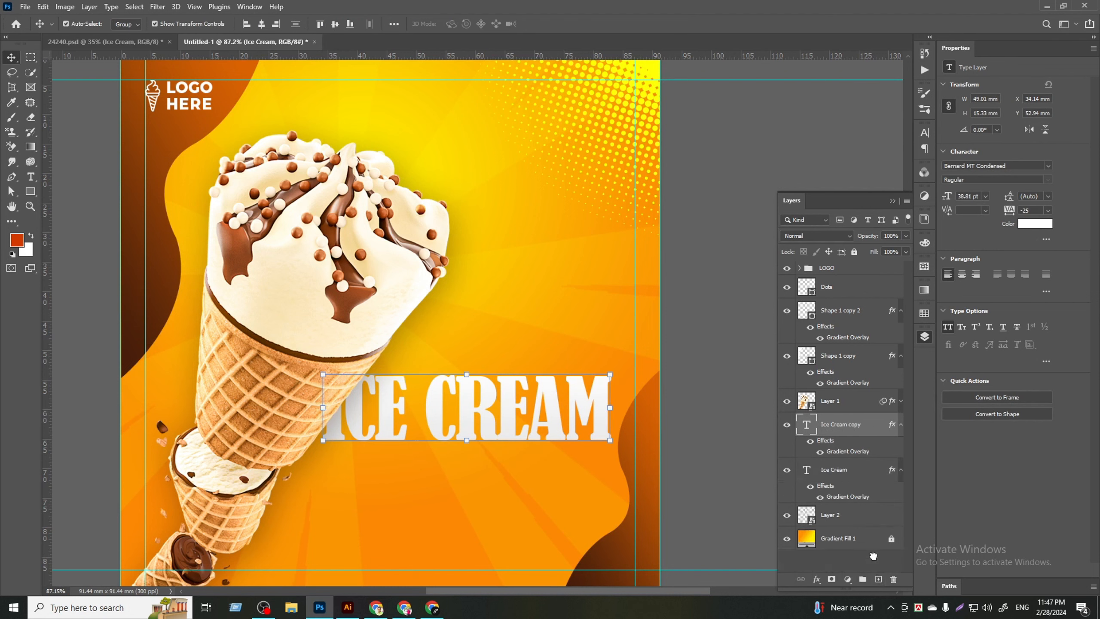
left_click_drag(879, 432, 867, 408)
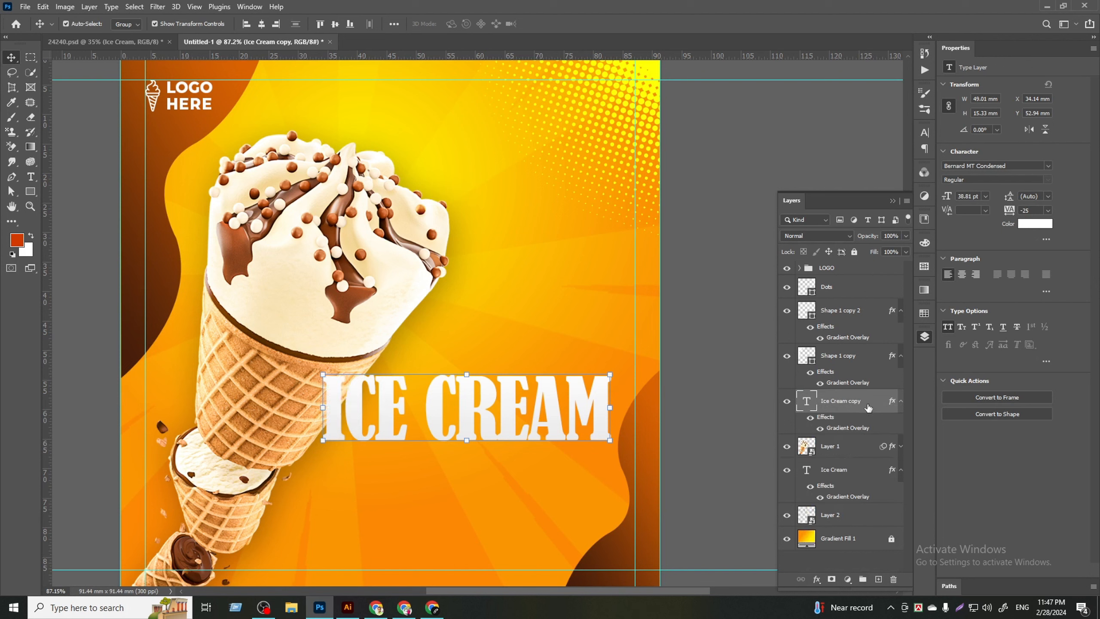
- Try setting the Ice Cream copy layer's opacity to 0%
left_click(906, 235)
left_click_drag(905, 250, 851, 254)
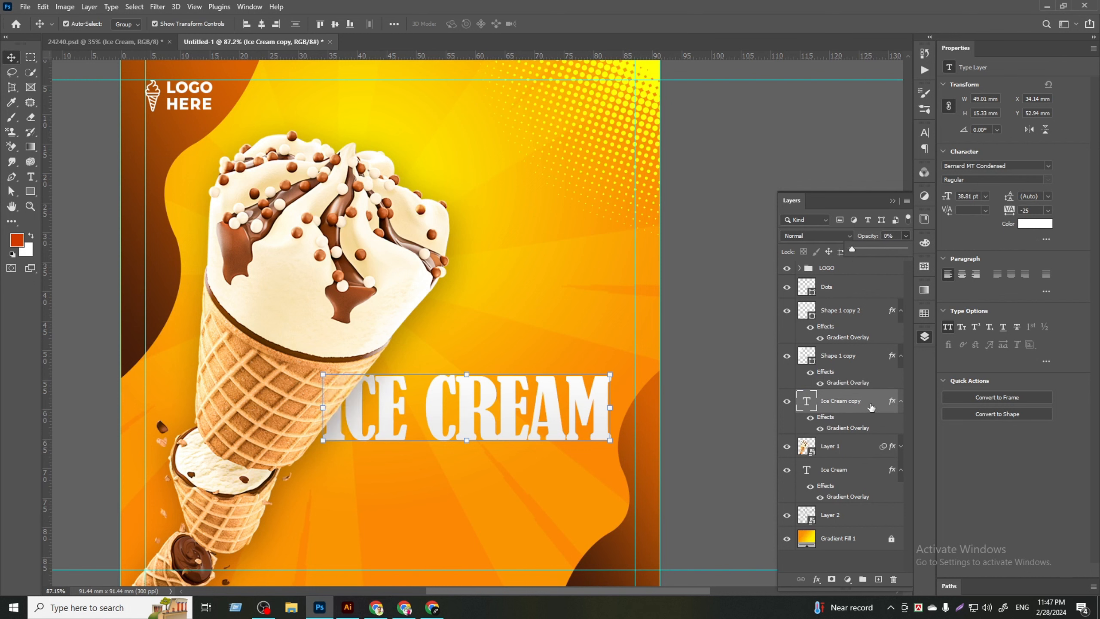
left_click(870, 408)
double_click(870, 408)
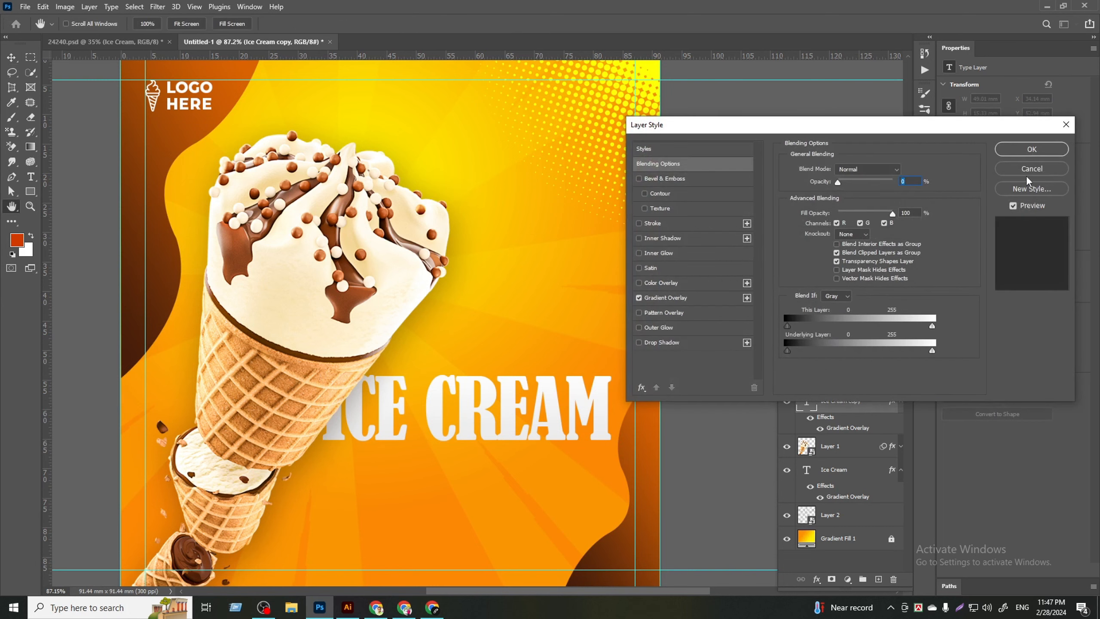
left_click(1031, 171)
- Turn off the Gradient Overlay on the Ice Cream copy layer and enable a Stroke effect instead
right_click(870, 406)
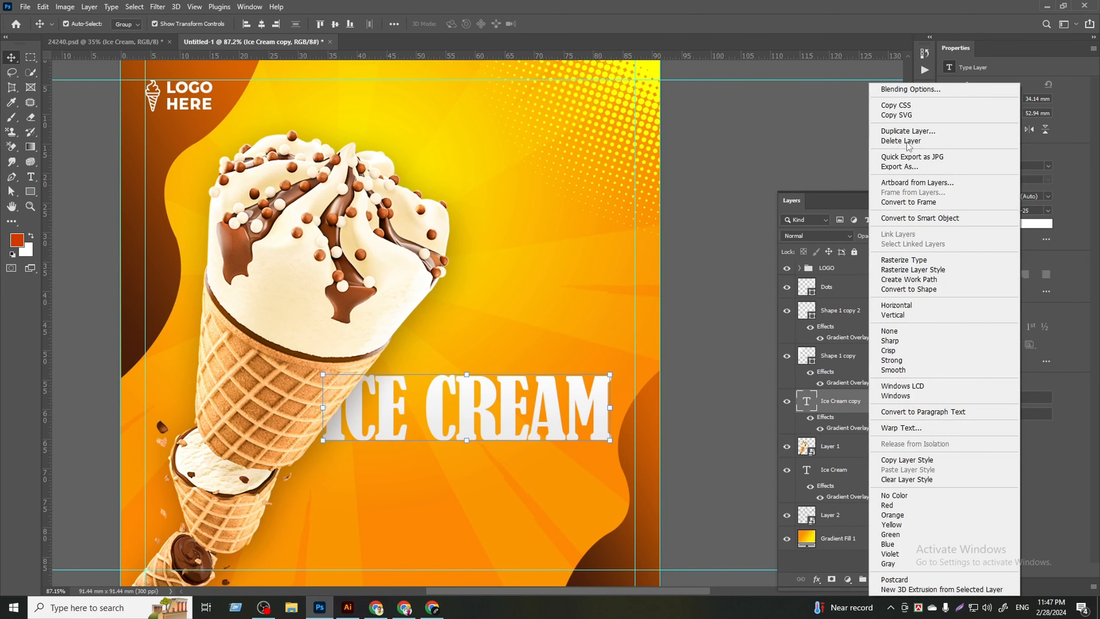
left_click(900, 90)
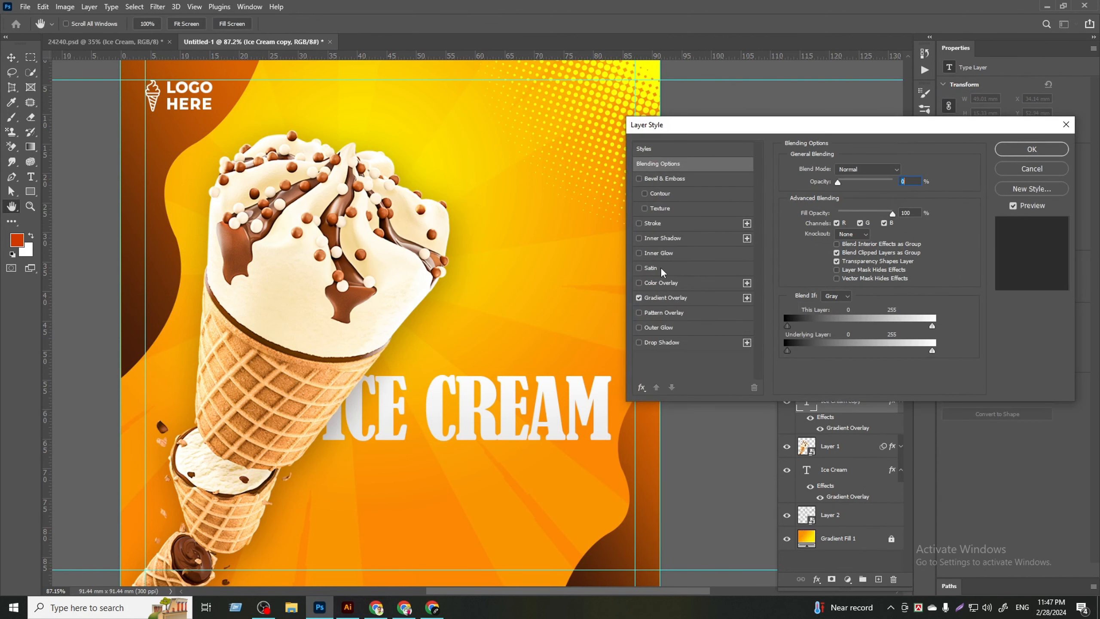
left_click(639, 298)
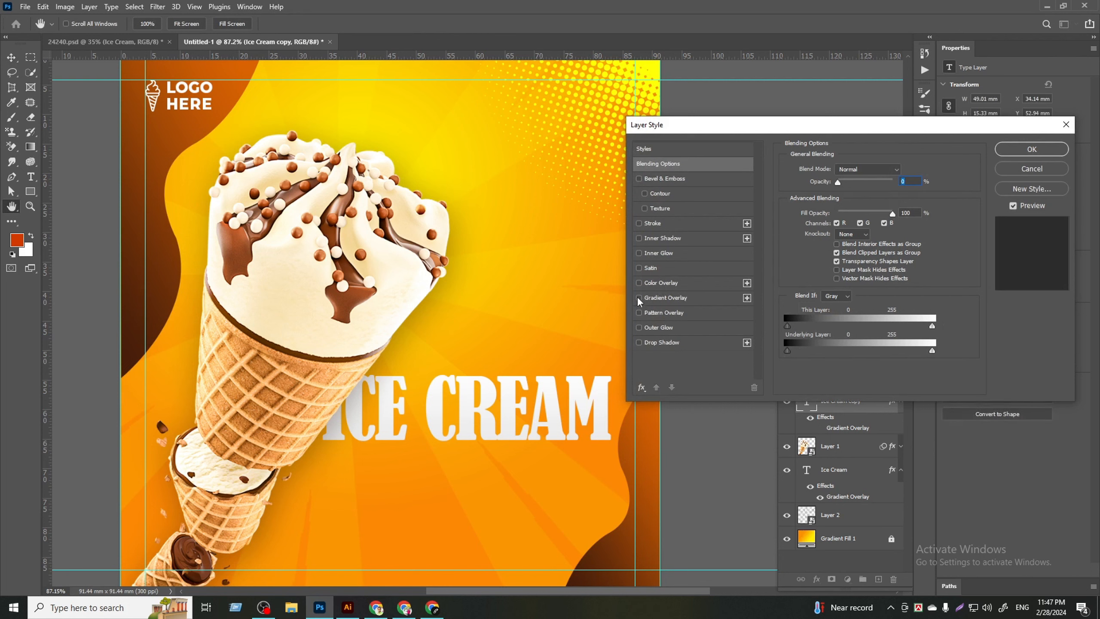
left_click(639, 223)
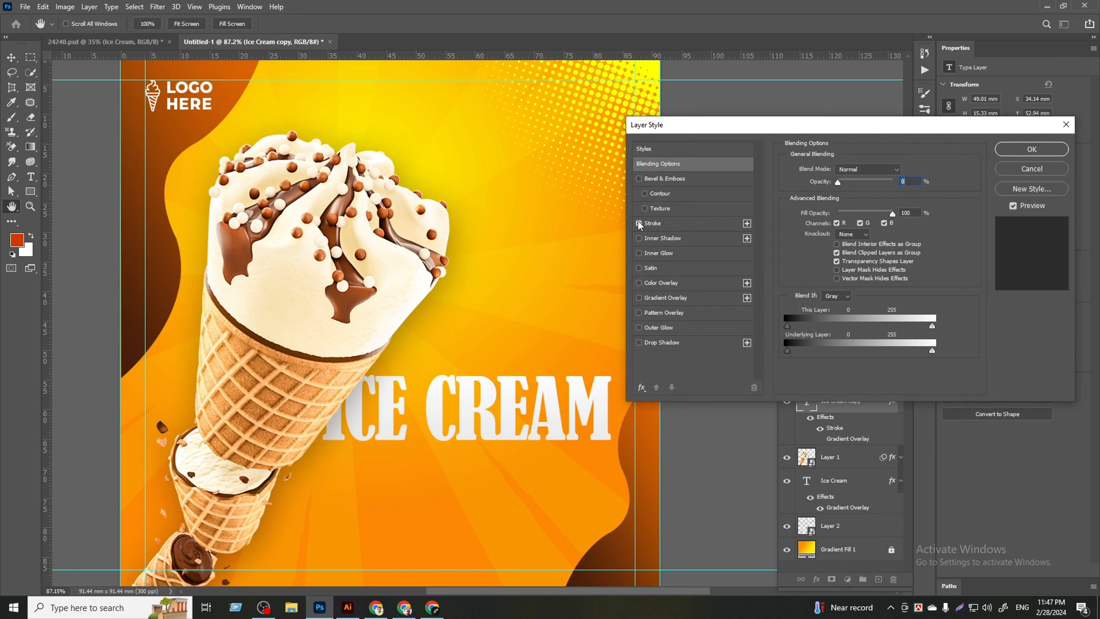
left_click(650, 223)
- Change the Ice Cream copy's stroke fill type to Color, use white ffffff, and apply the layer style
left_click(856, 258)
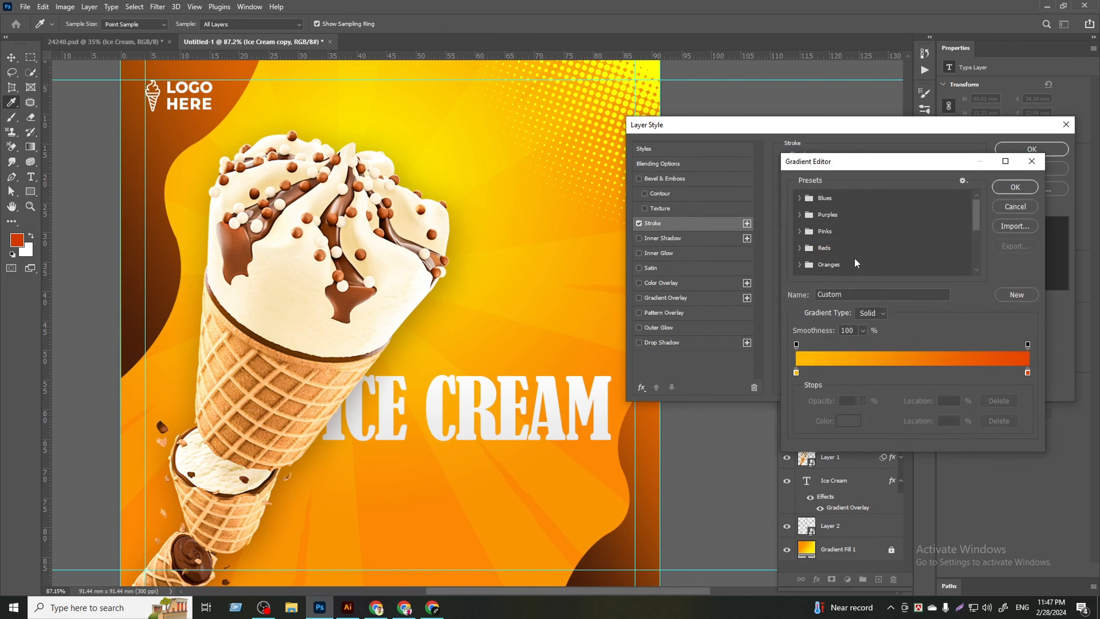
left_click(1015, 207)
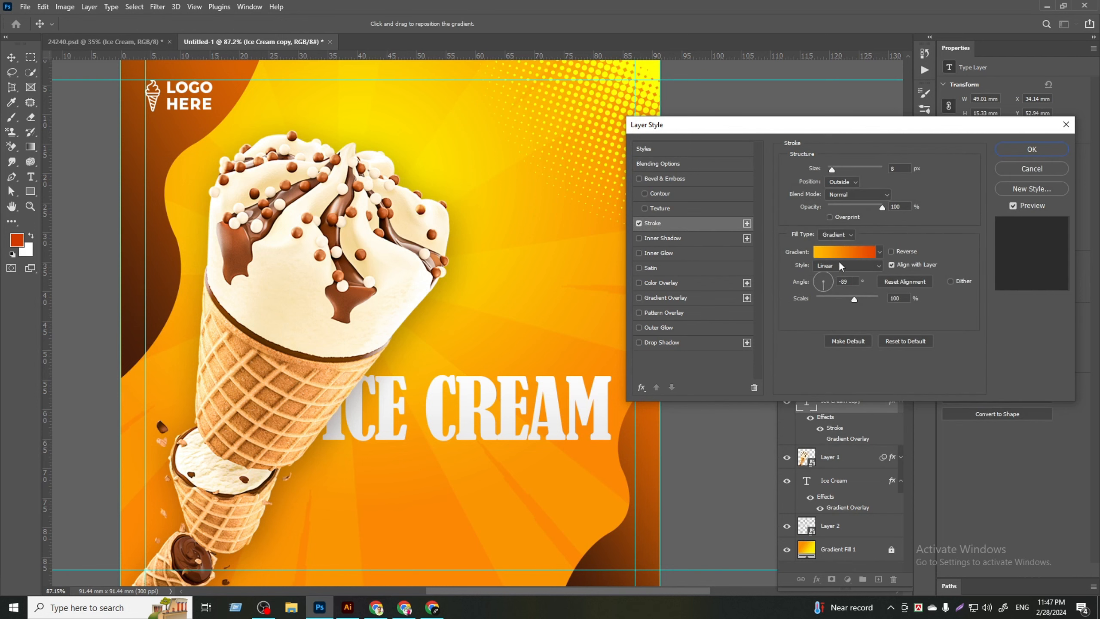
left_click(833, 235)
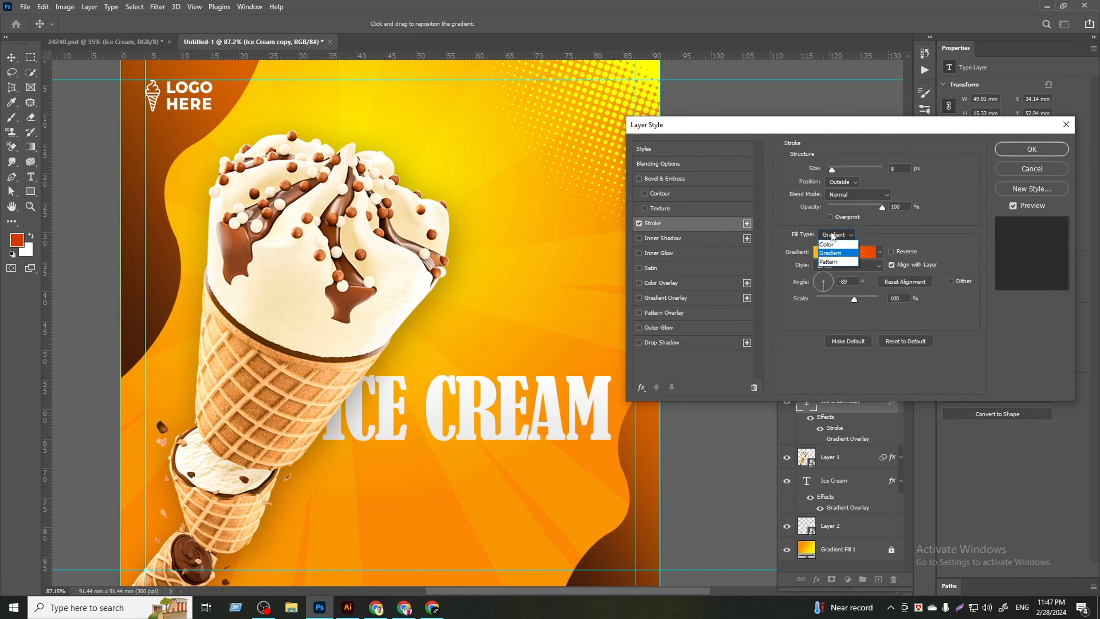
left_click(831, 244)
left_click(808, 260)
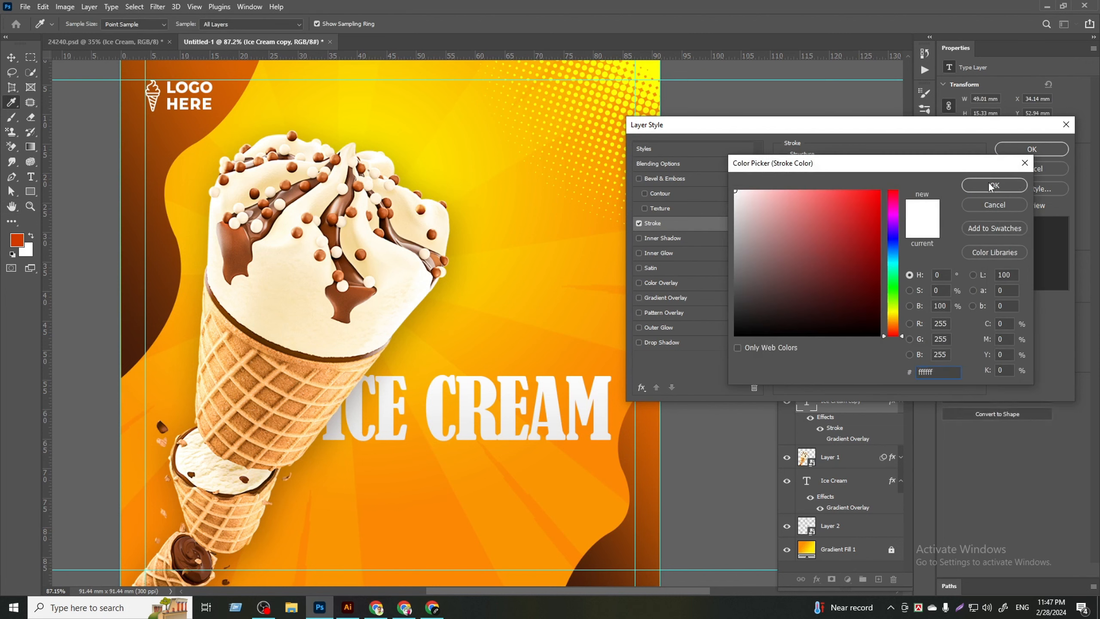
left_click(993, 185)
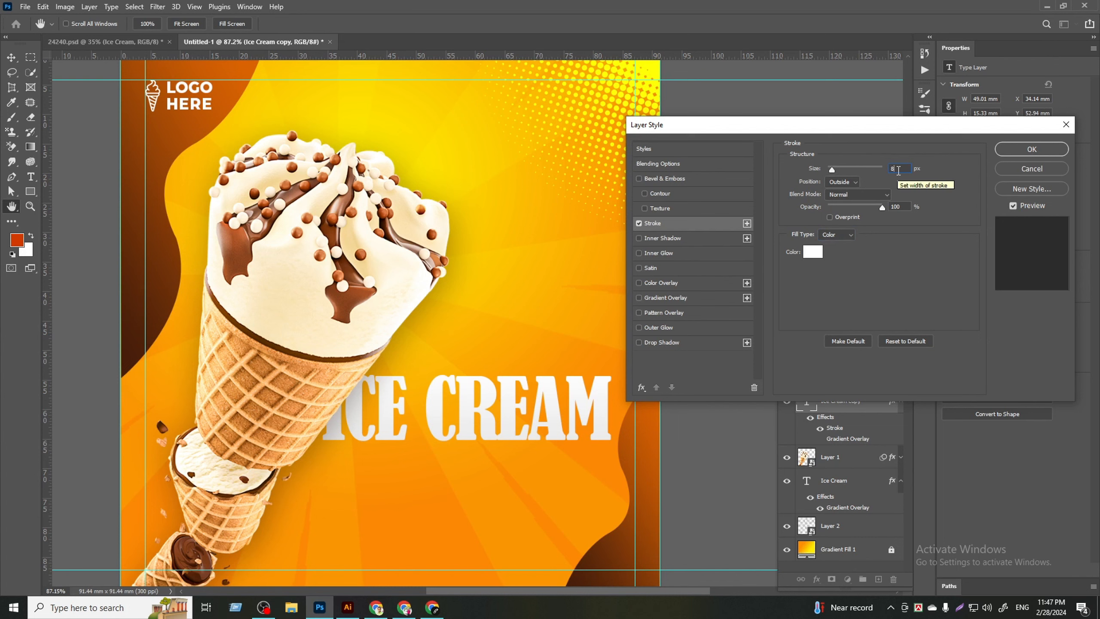
left_click(1019, 150)
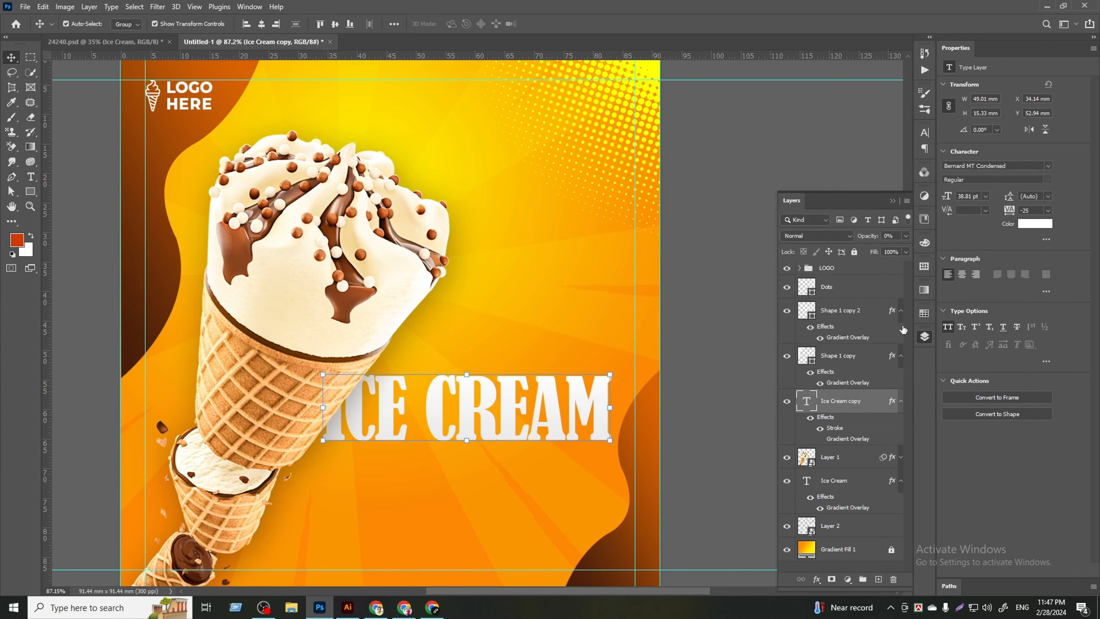
- Set the Ice Cream copy layer's opacity to 100% and its fill to 0%
left_click(904, 238)
left_click_drag(890, 249, 828, 269)
left_click(903, 238)
left_click(905, 252)
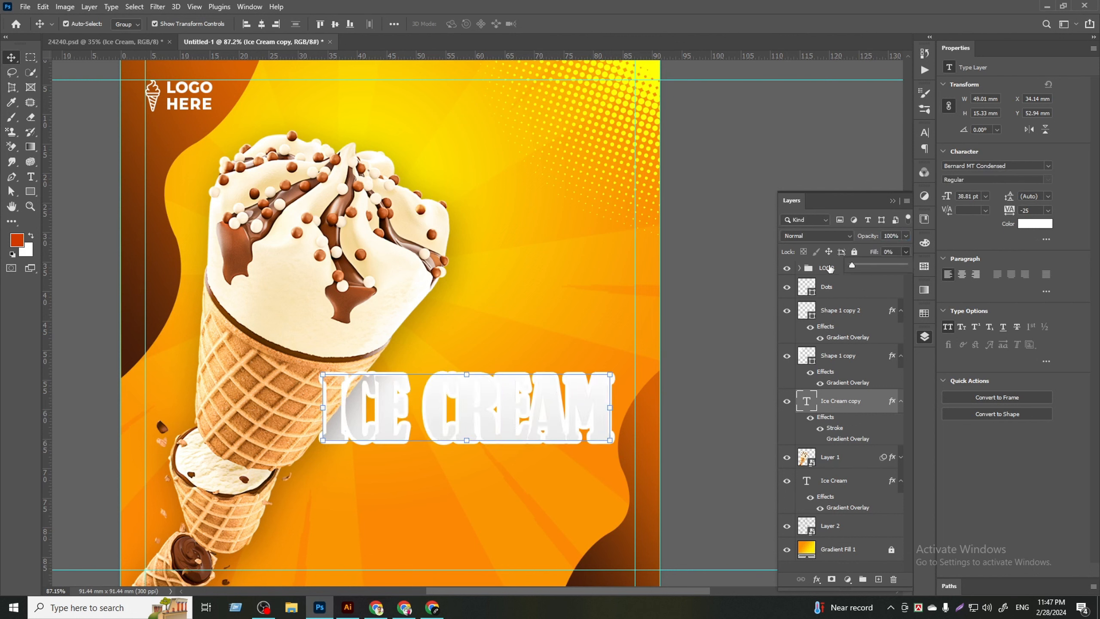
left_click(905, 237)
- Reduce the Ice Cream copy's stroke size to 2 px and apply the layer style
left_click(834, 429)
double_click(835, 428)
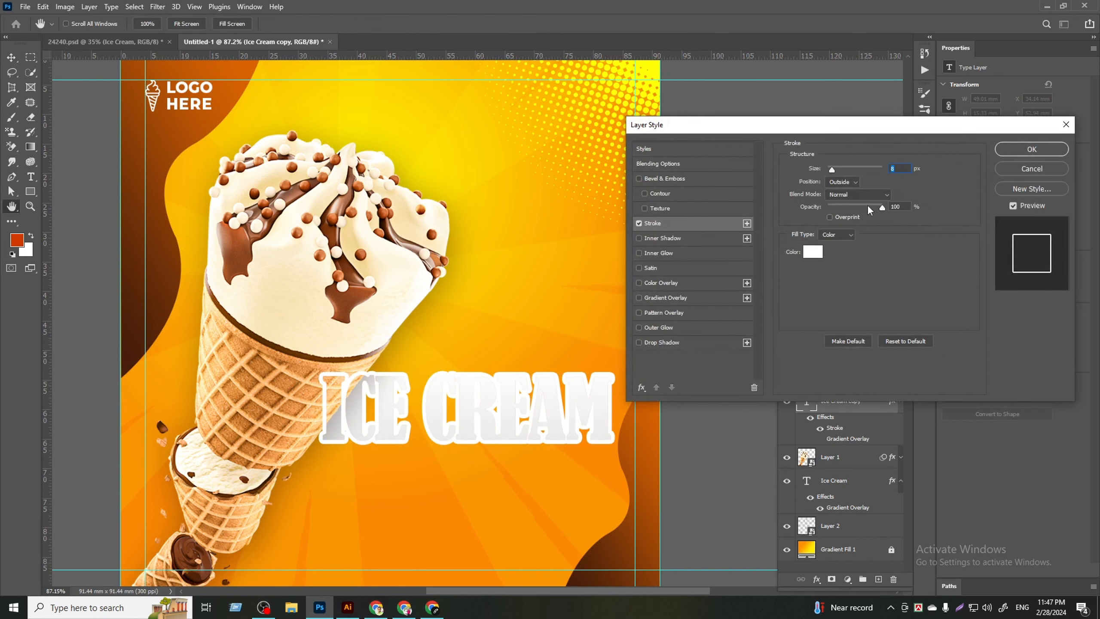
scroll(898, 168, "down", 5)
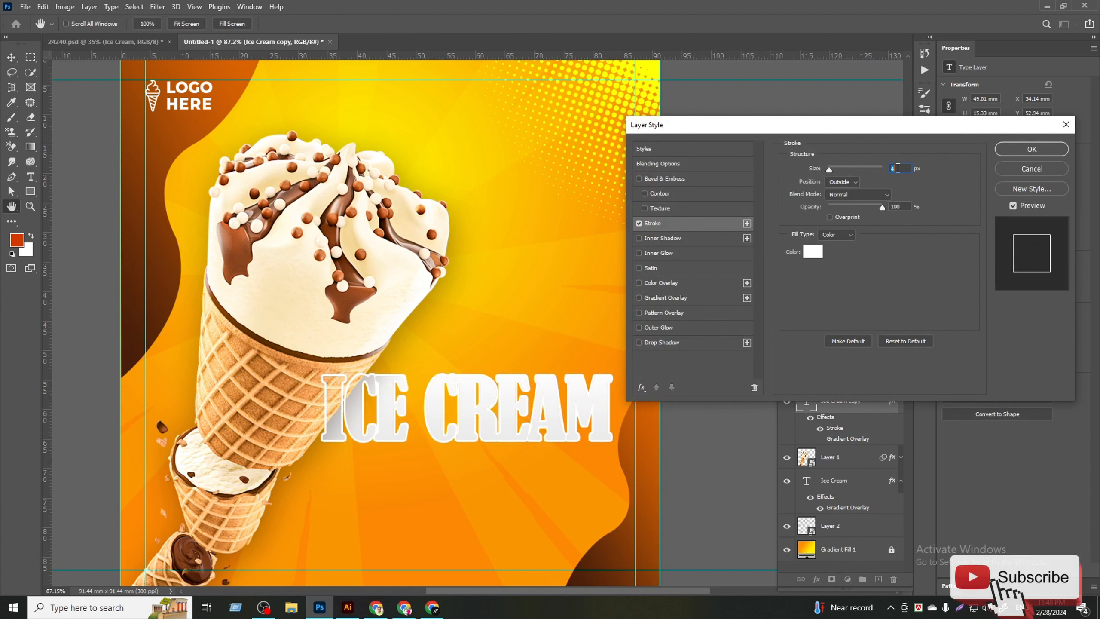
scroll(897, 168, "down", 1)
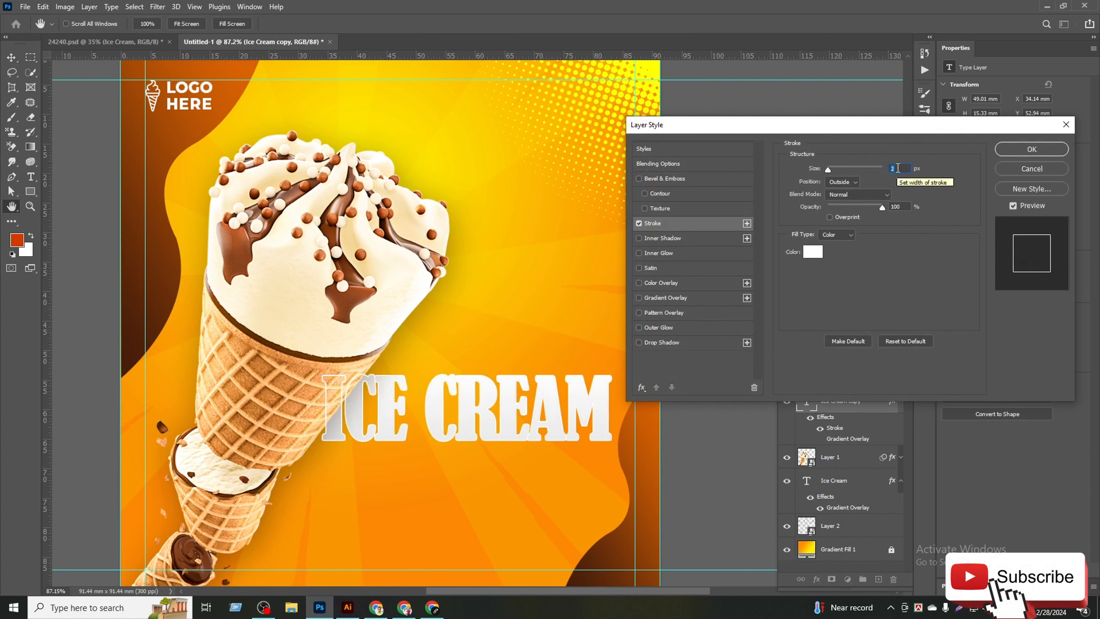
left_click(1042, 151)
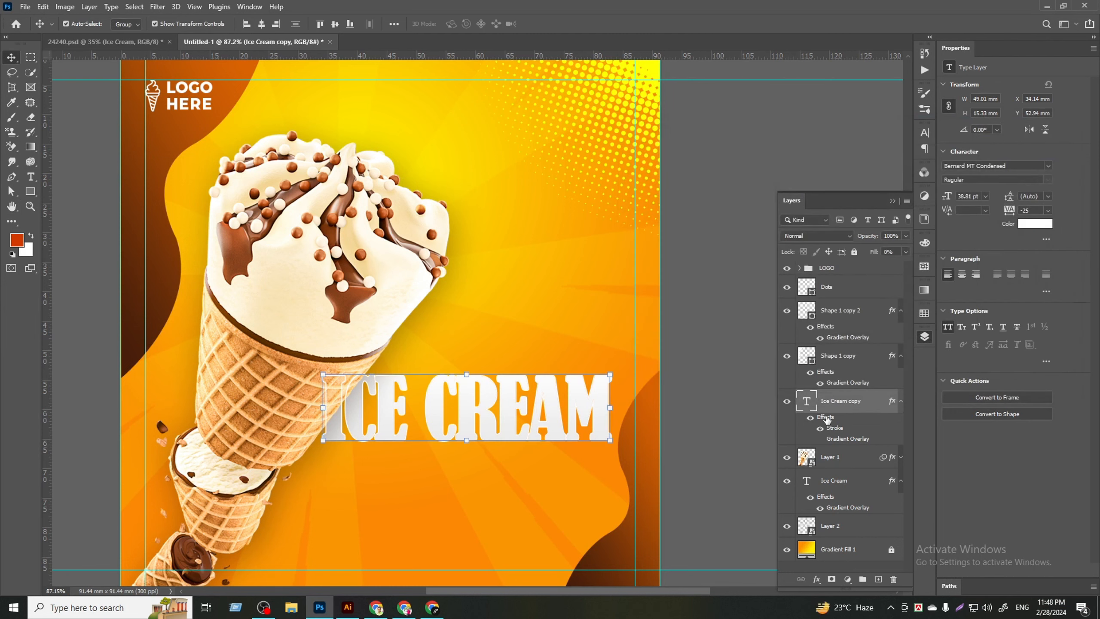
- Set the Ice Cream copy layer's stroke size to 3 px and apply the layer style
double_click(844, 392)
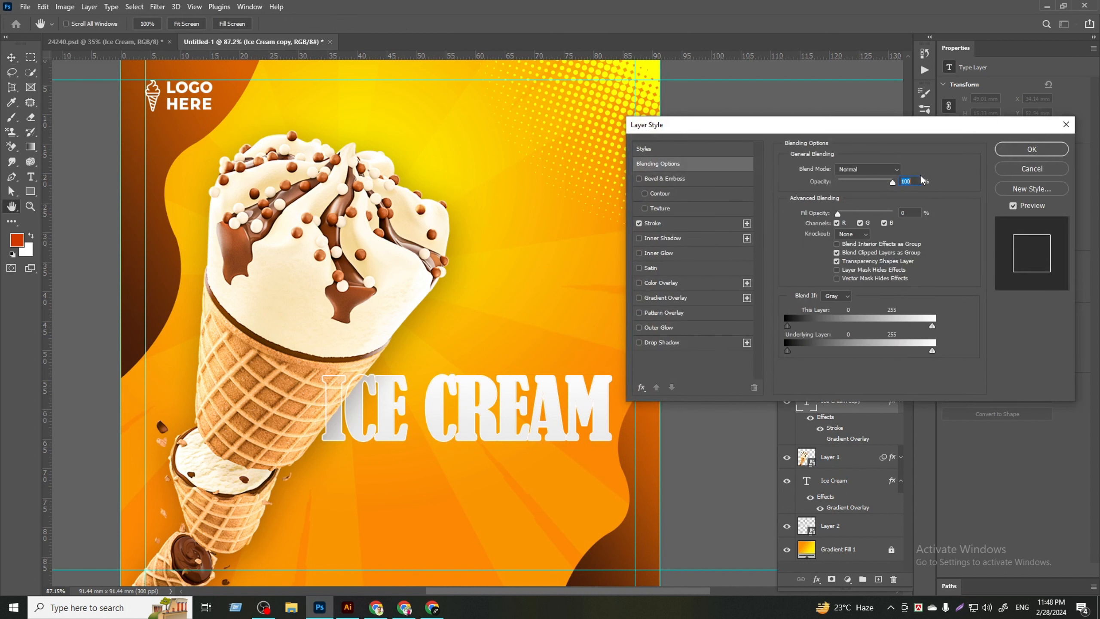
left_click(658, 223)
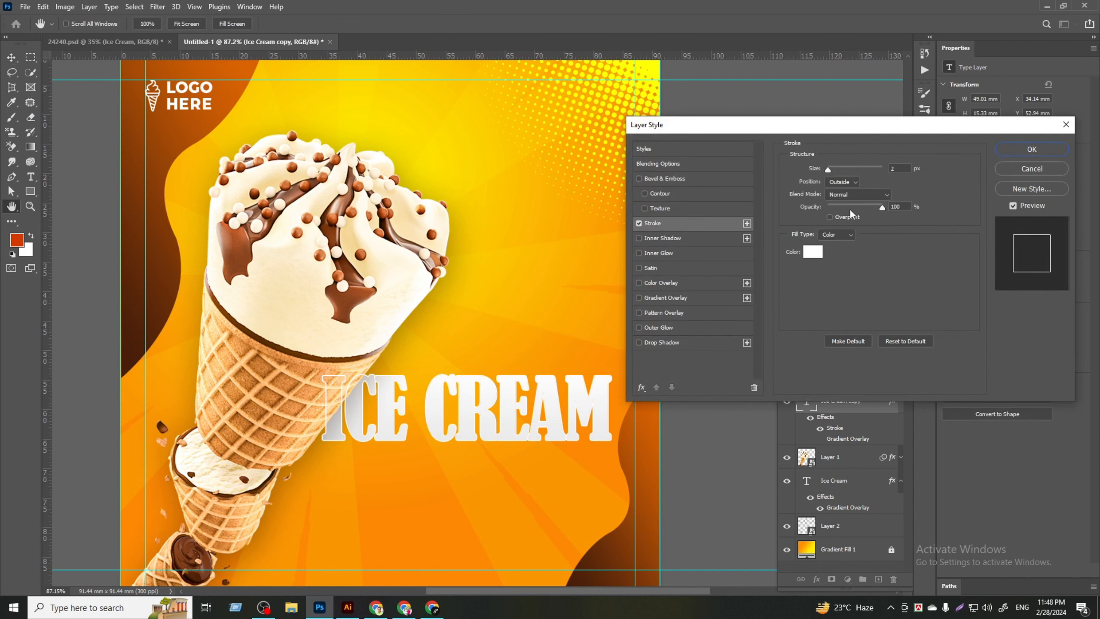
key("Up")
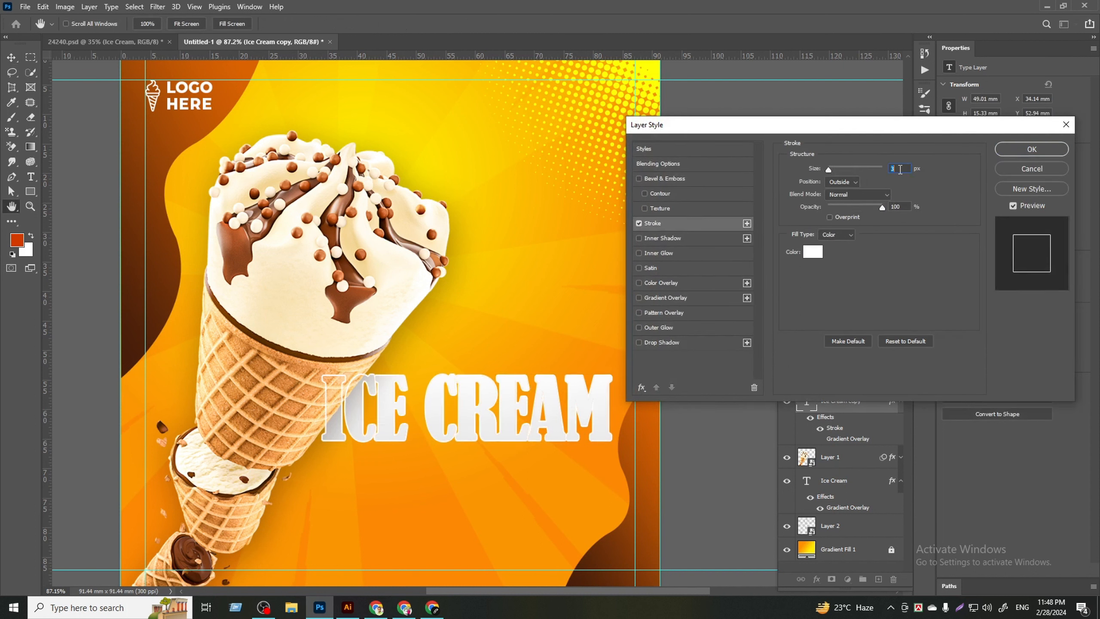
left_click(1033, 151)
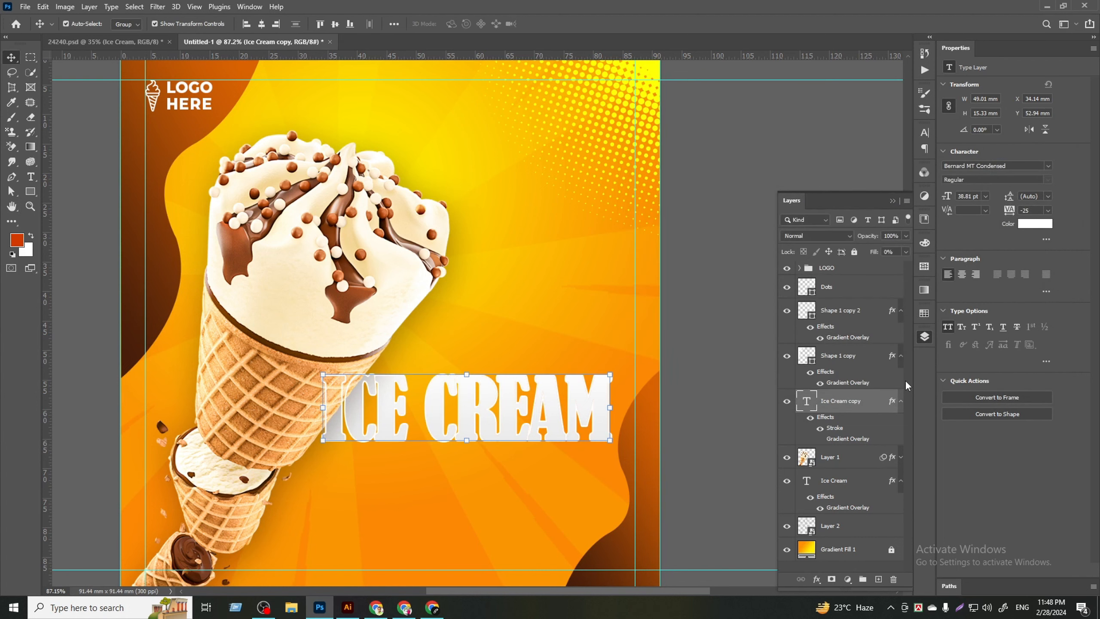
- Set the tracking of both Ice Cream text layers, the outline copy and the gradient original, to -10
left_click(1047, 211)
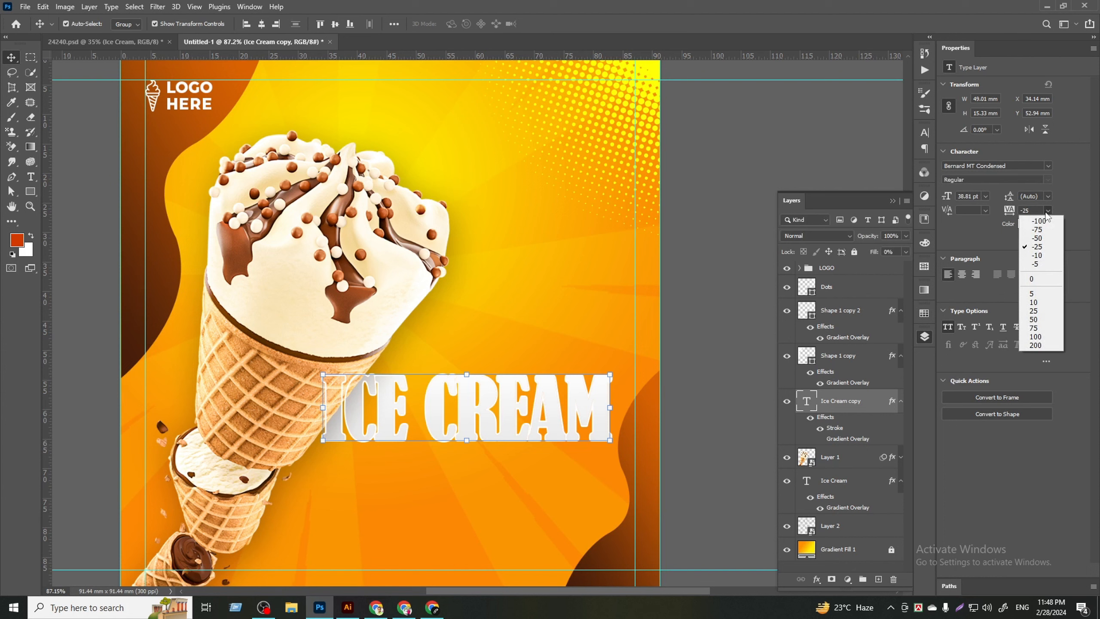
left_click(1038, 255)
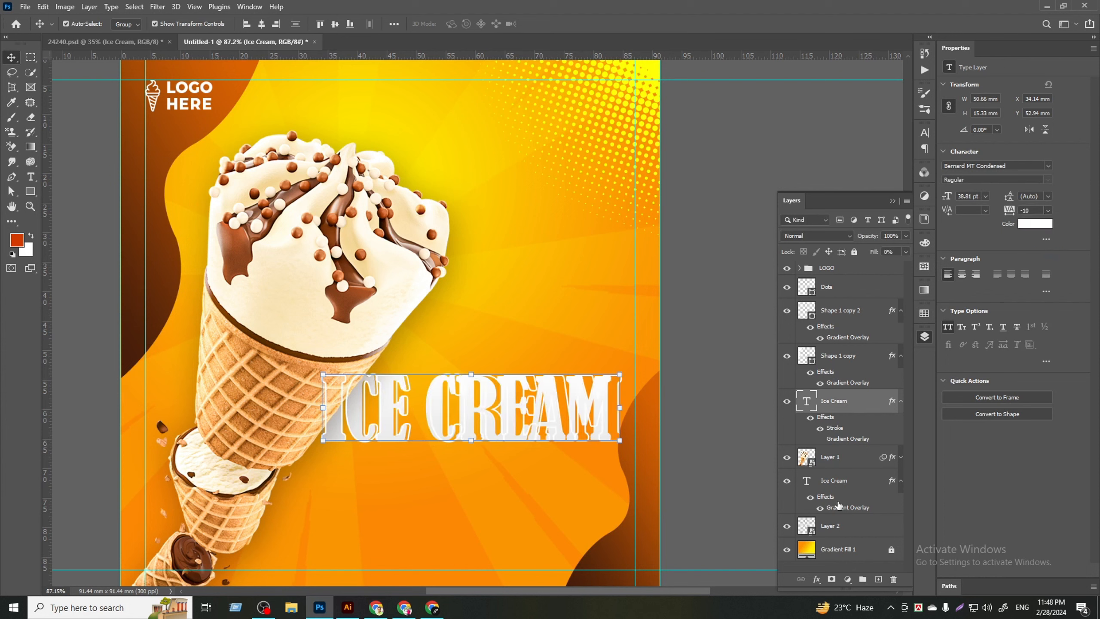
left_click(838, 528)
left_click(845, 482)
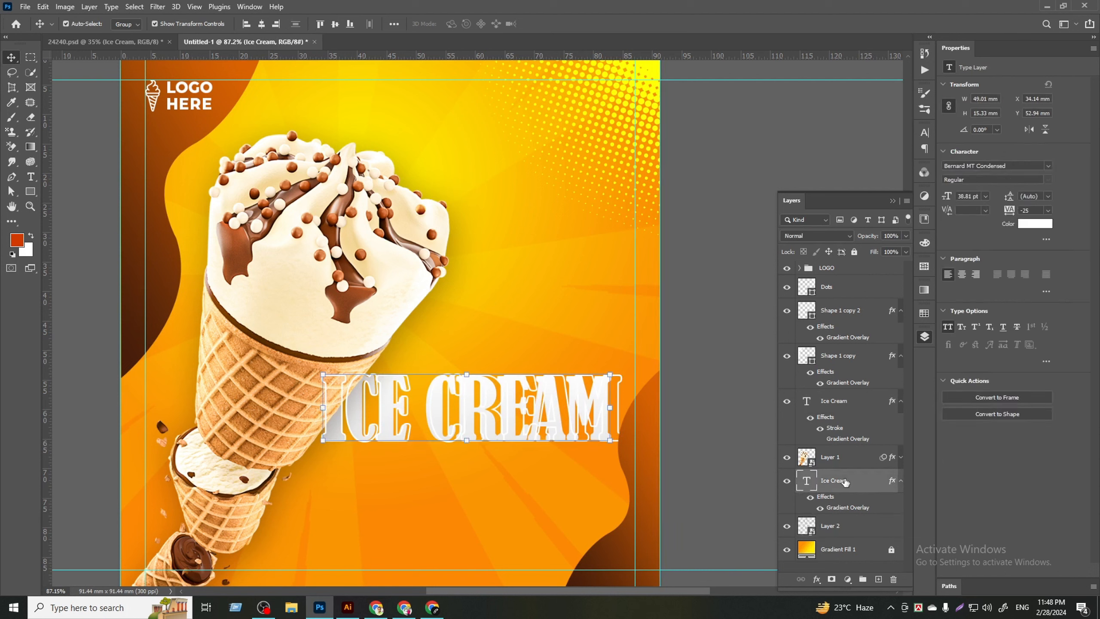
left_click(1047, 210)
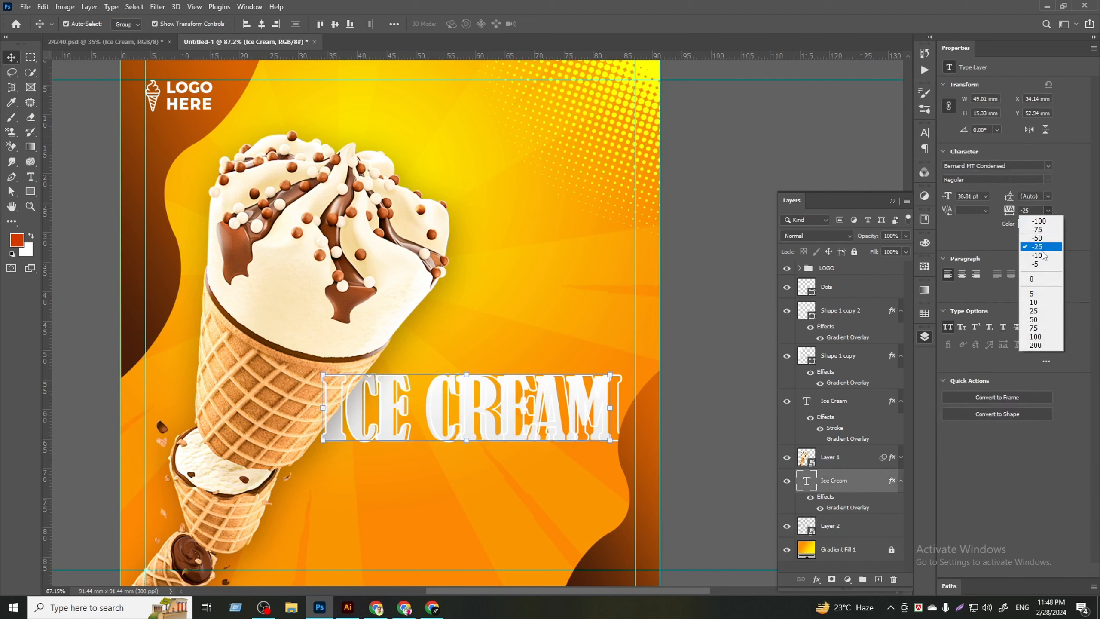
left_click(1036, 255)
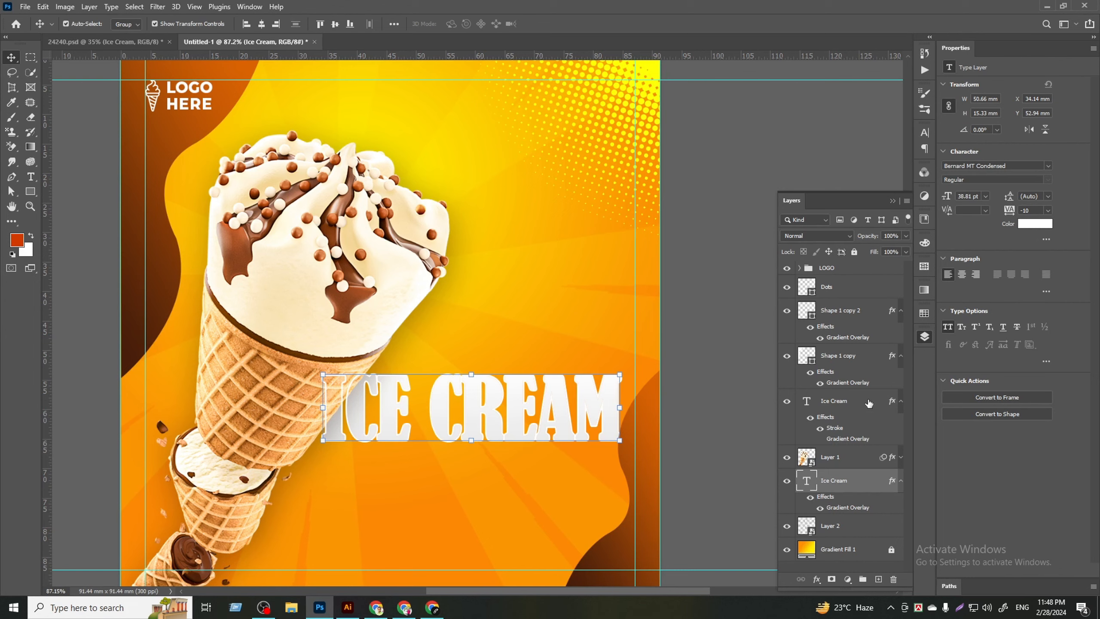
left_click(742, 418)
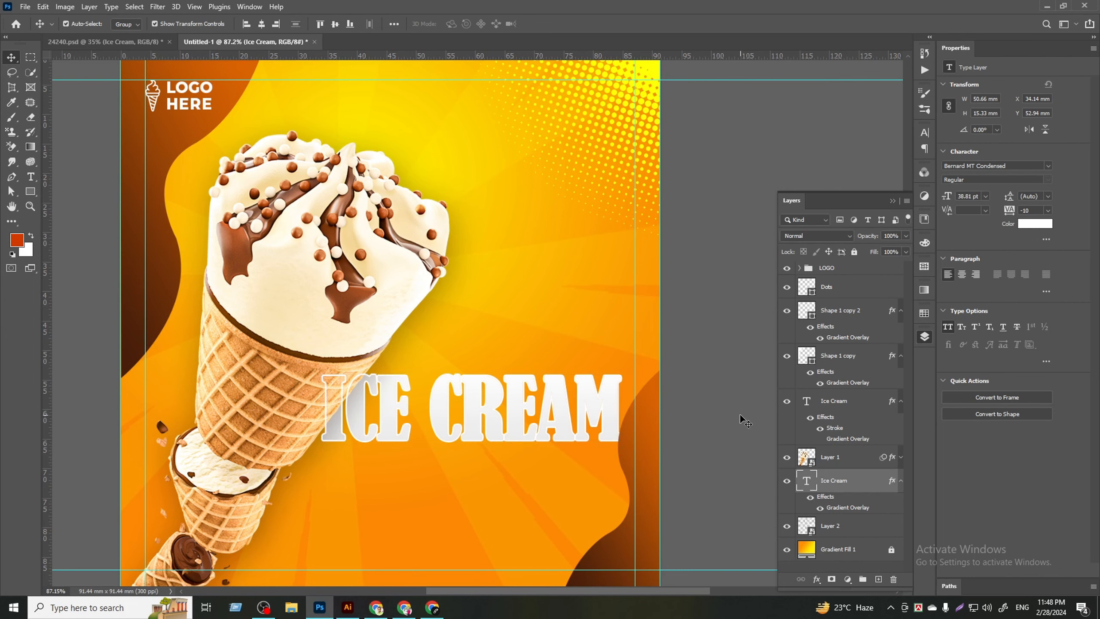
scroll(596, 429, "up", 2)
scroll(667, 419, "down", 4)
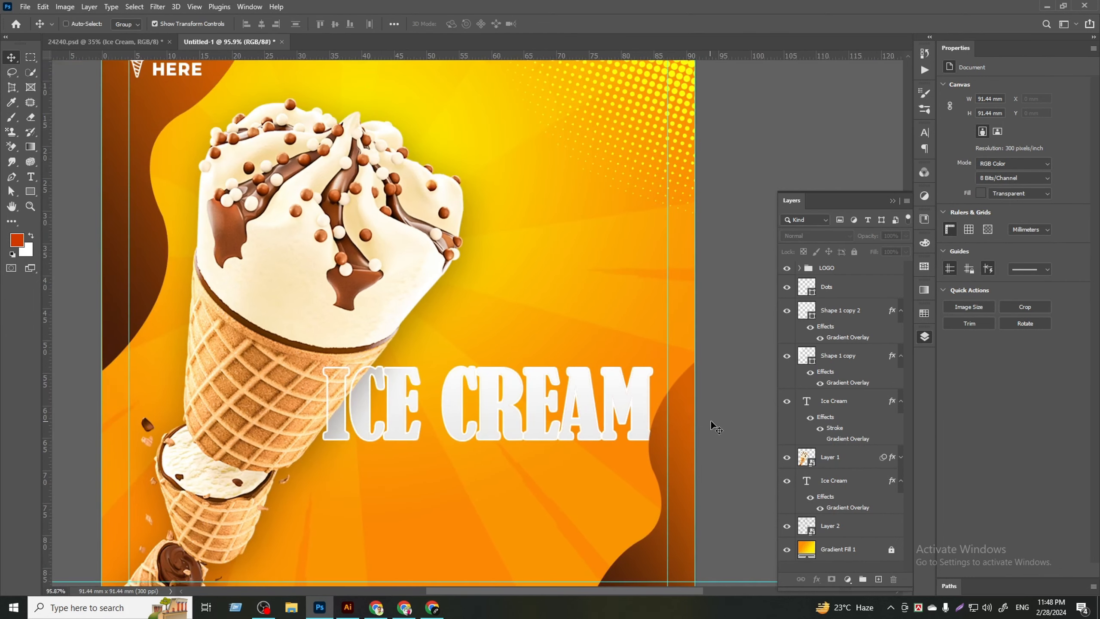
- Link the outlined and gradient Ice Cream text layers together
left_click(852, 406)
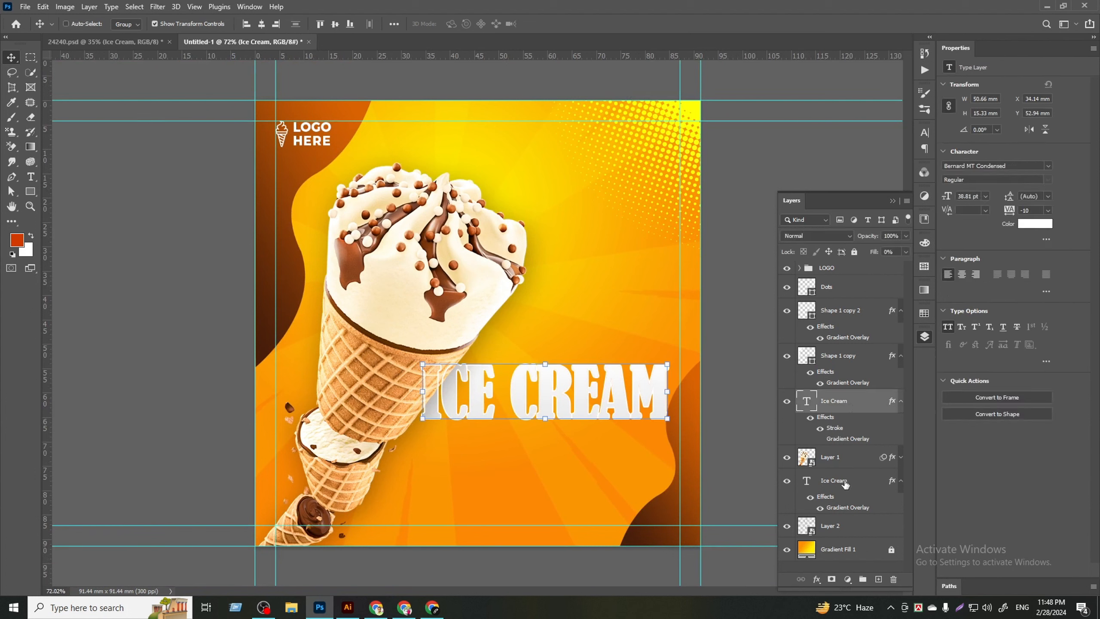
left_click(845, 483, "ctrl")
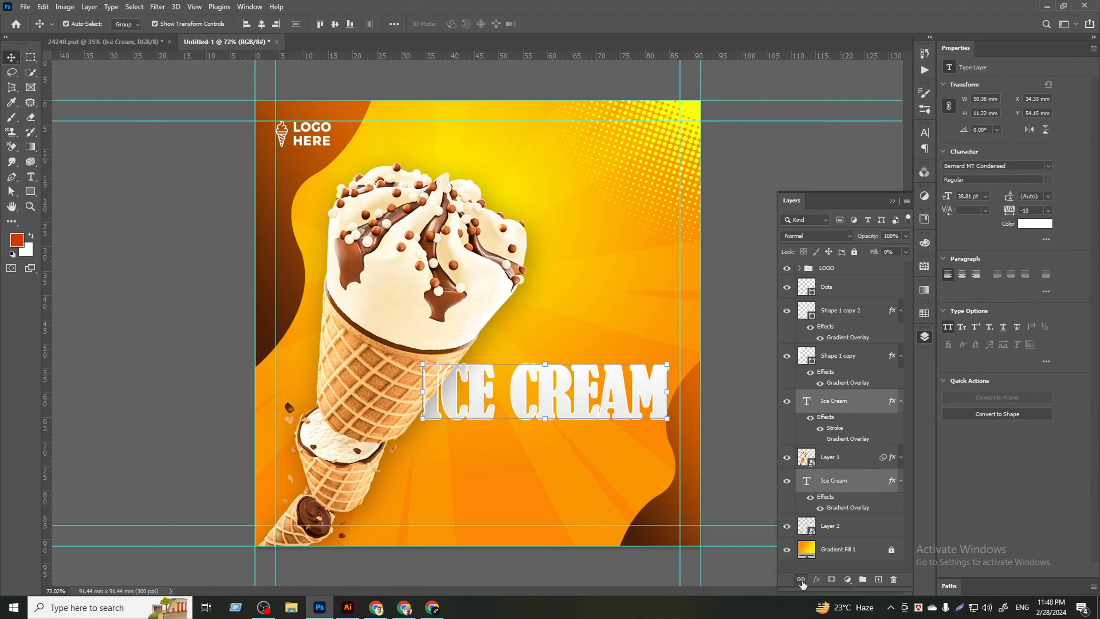
left_click(728, 447)
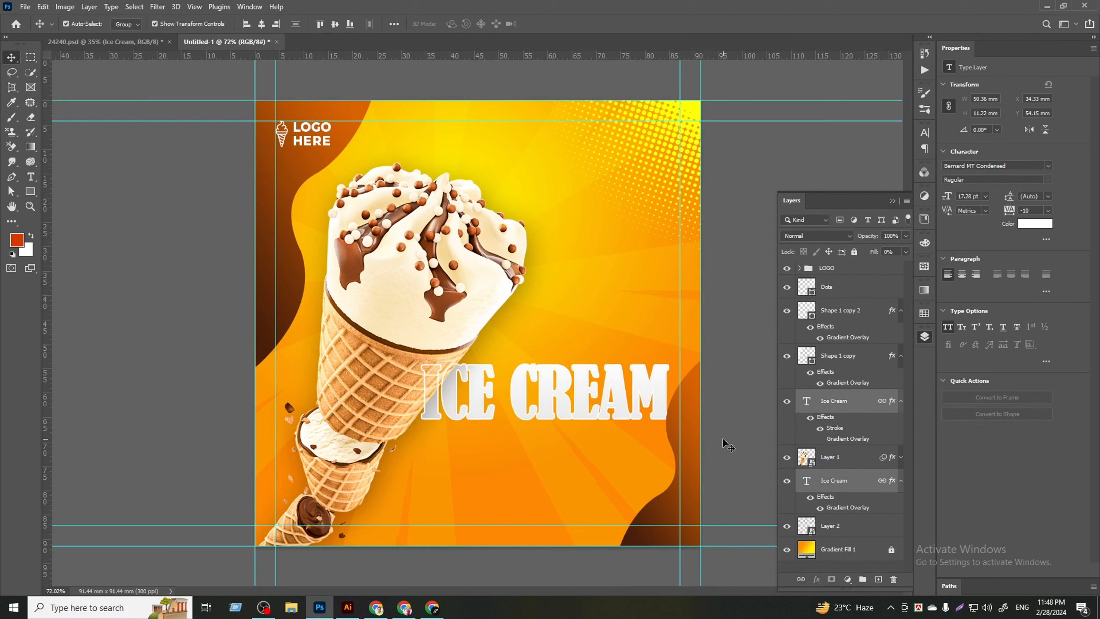
- Move the linked ICE CREAM headline slightly left and down to about X 32.72 mm, Y 54.66 mm
mouse_move(628, 398)
left_mouse_down()
mouse_move(477, 390)
mouse_move(517, 521)
mouse_move(676, 494)
mouse_move(557, 336)
mouse_move(562, 323)
mouse_move(558, 394)
mouse_move(609, 404)
left_mouse_up()
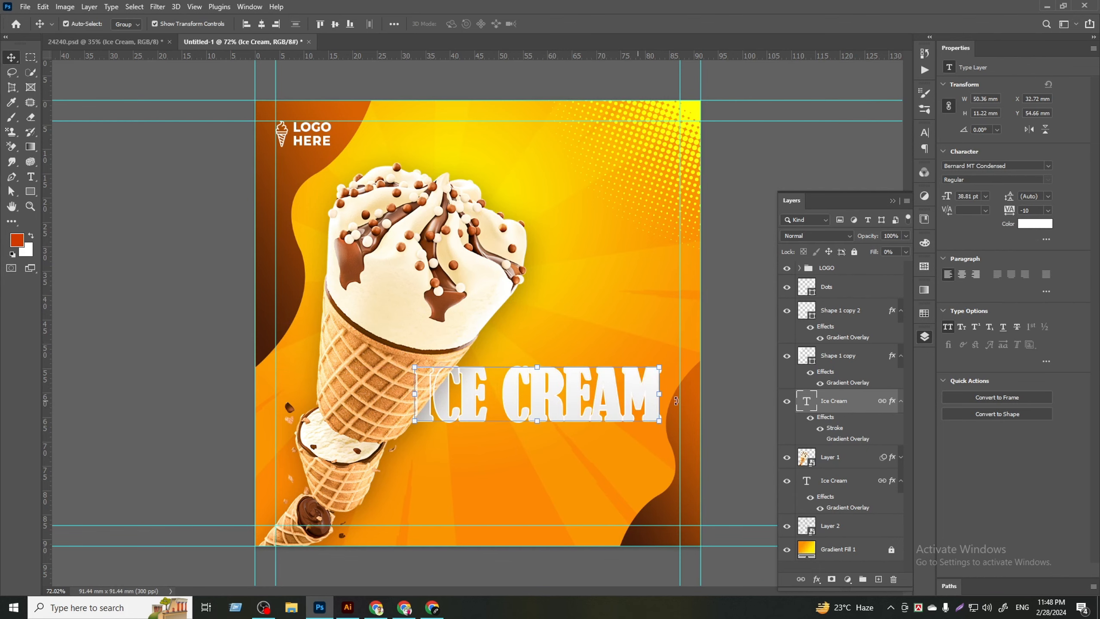
left_click(734, 410)
scroll(562, 364, "down", 3)
scroll(570, 369, "up", 3)
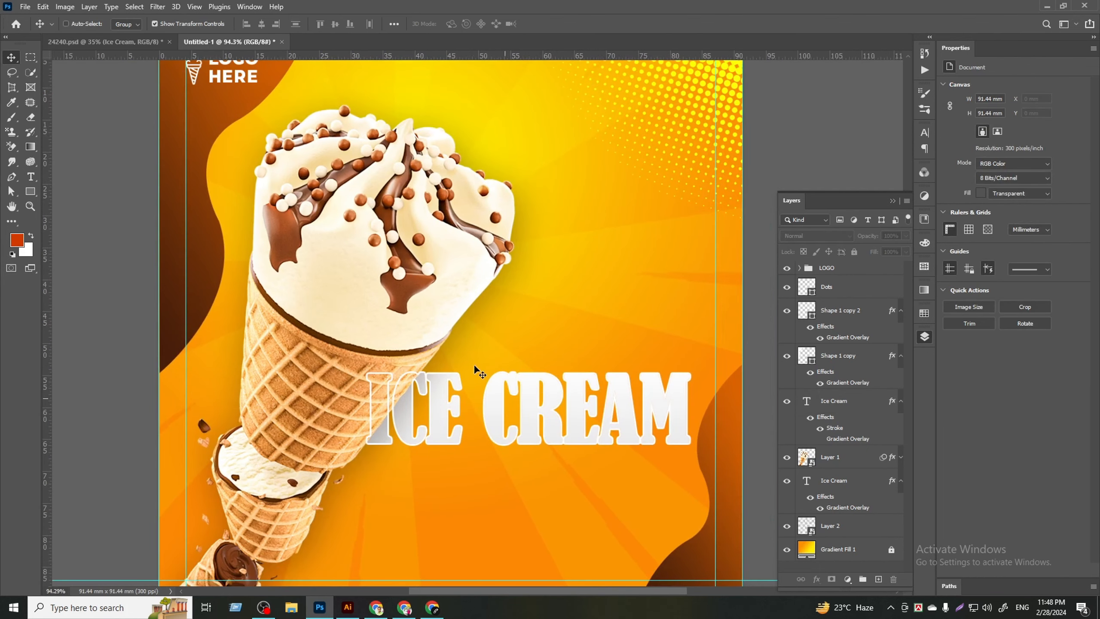
- Add a Drop Shadow to the lower Ice Cream text layer with 26% opacity, 9 px distance and 7 px size
scroll(571, 368, "down", 1)
left_click(582, 404)
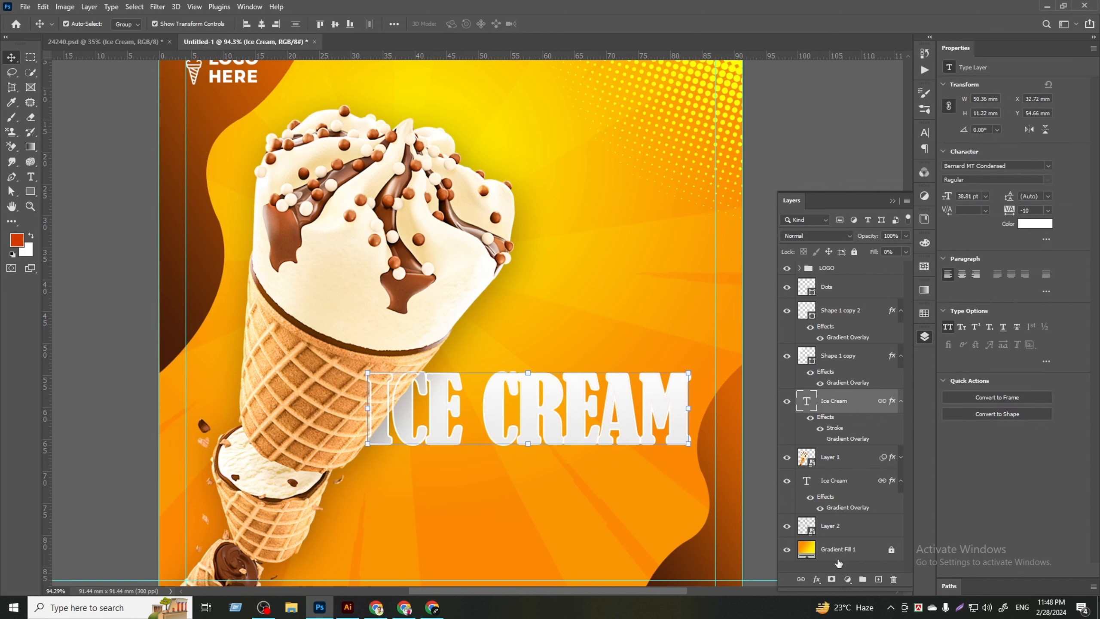
left_click(844, 482)
left_click(817, 580)
left_click(844, 573)
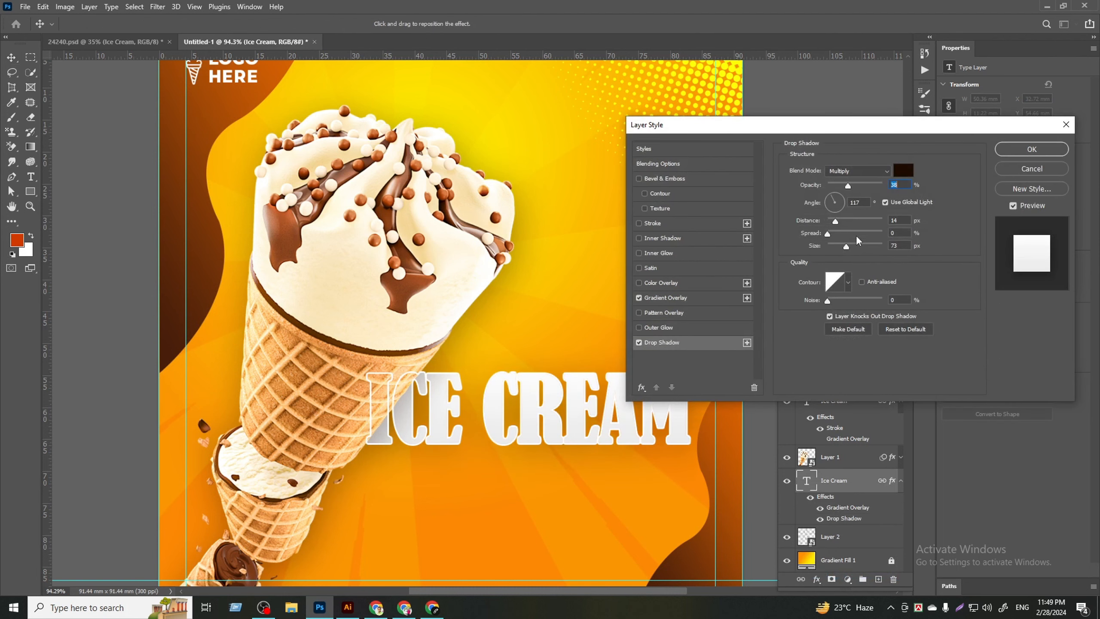
left_click_drag(847, 249, 832, 251)
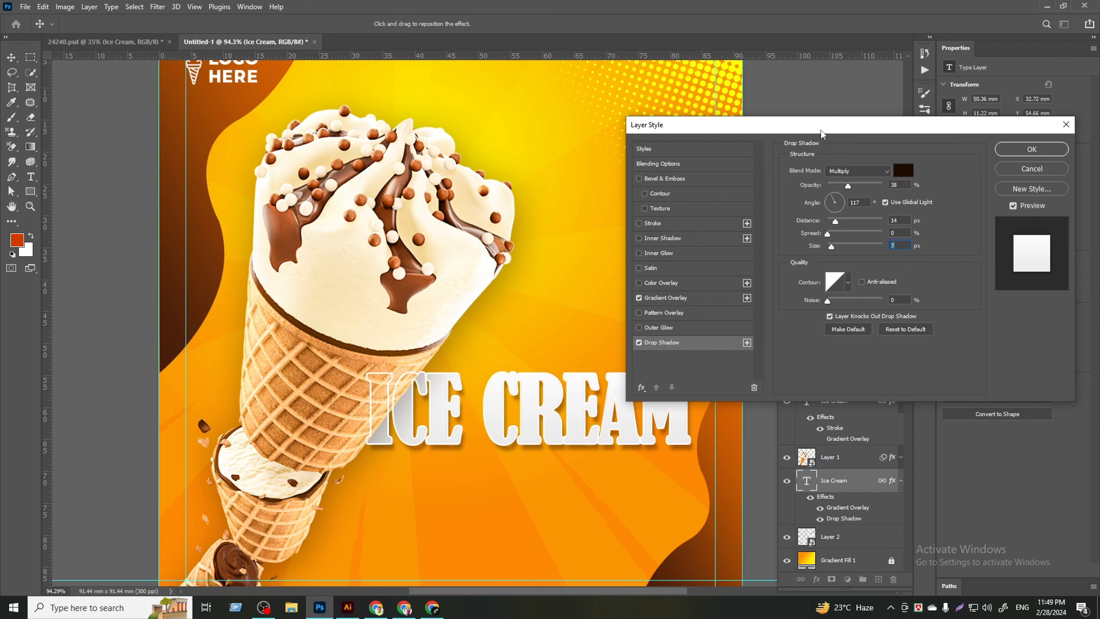
left_click_drag(821, 135, 732, 87)
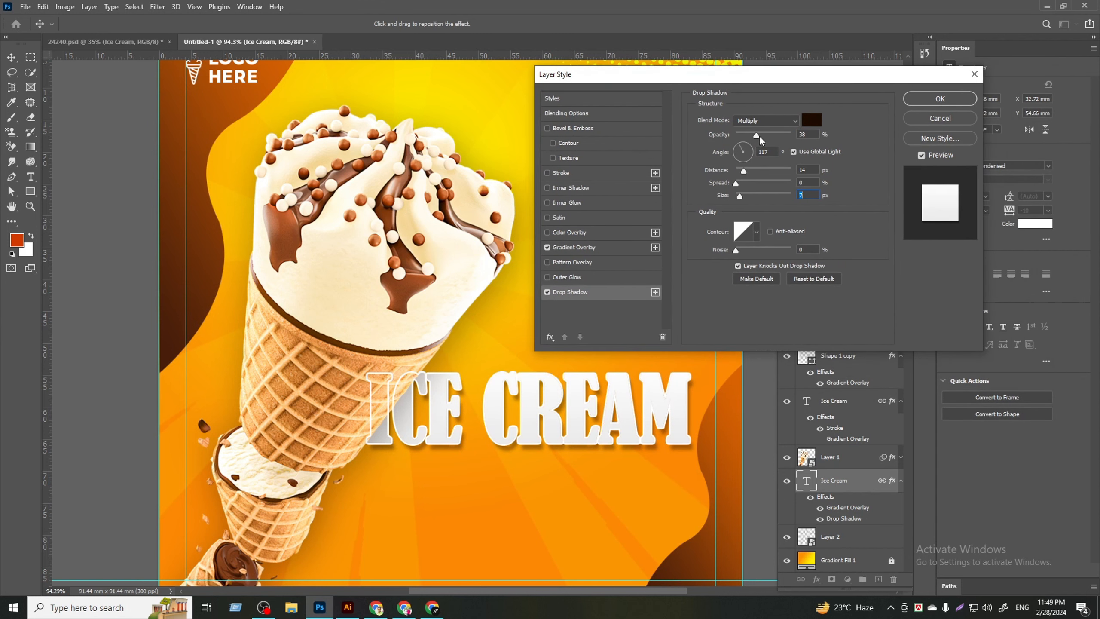
left_click_drag(754, 138, 743, 187)
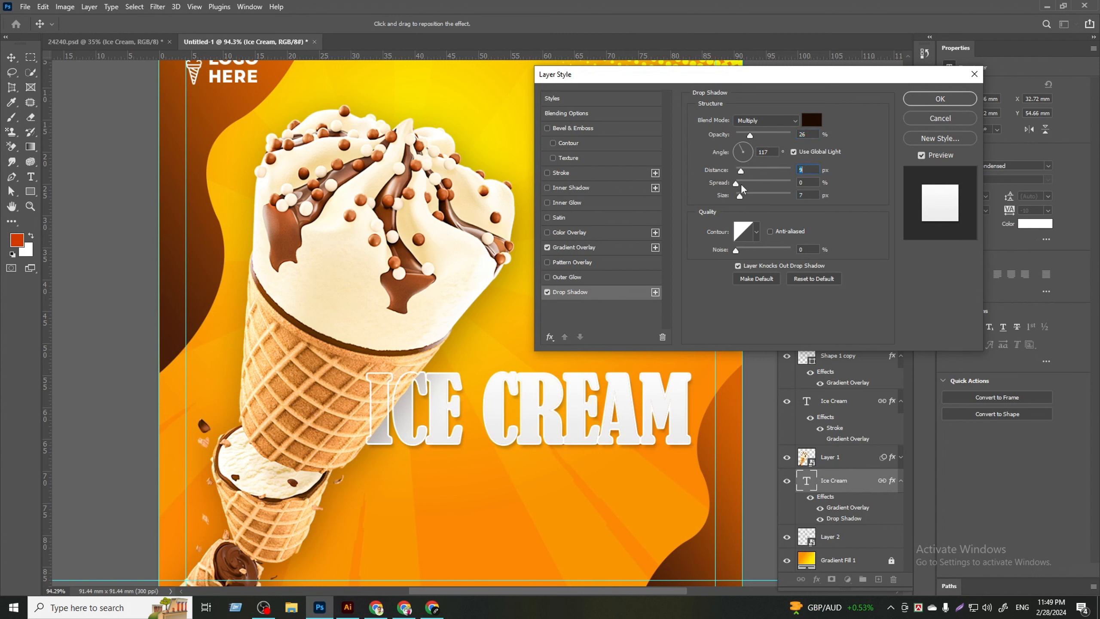
- Adjust the headline's drop shadow to 40% opacity, 132° angle, 12 px distance and 10 px size
left_click(744, 195)
left_click(740, 150)
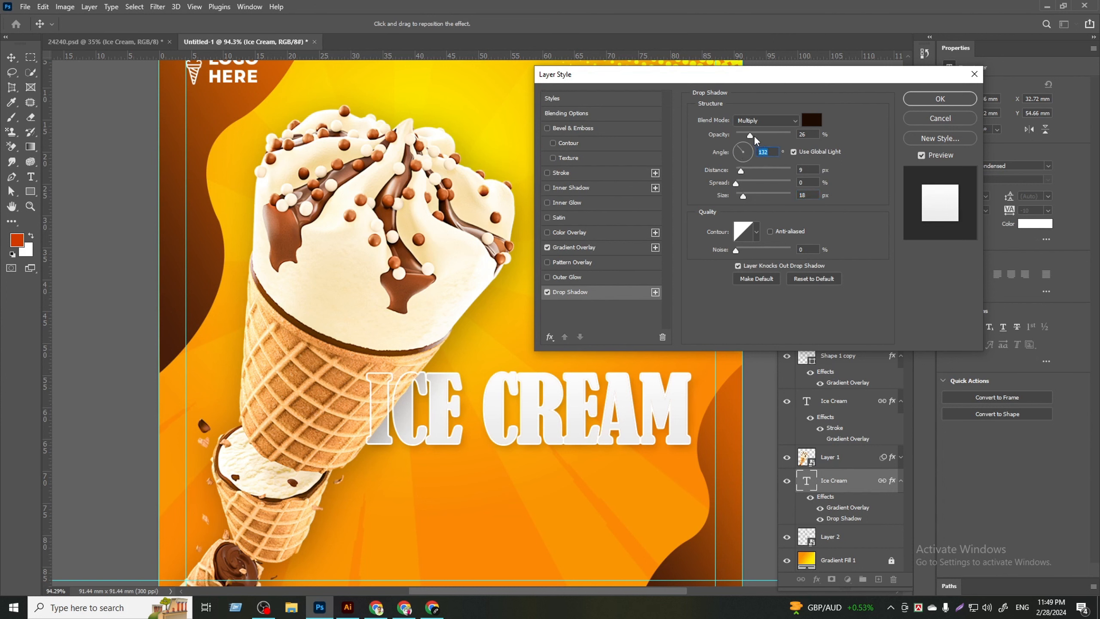
left_click_drag(755, 139, 758, 138)
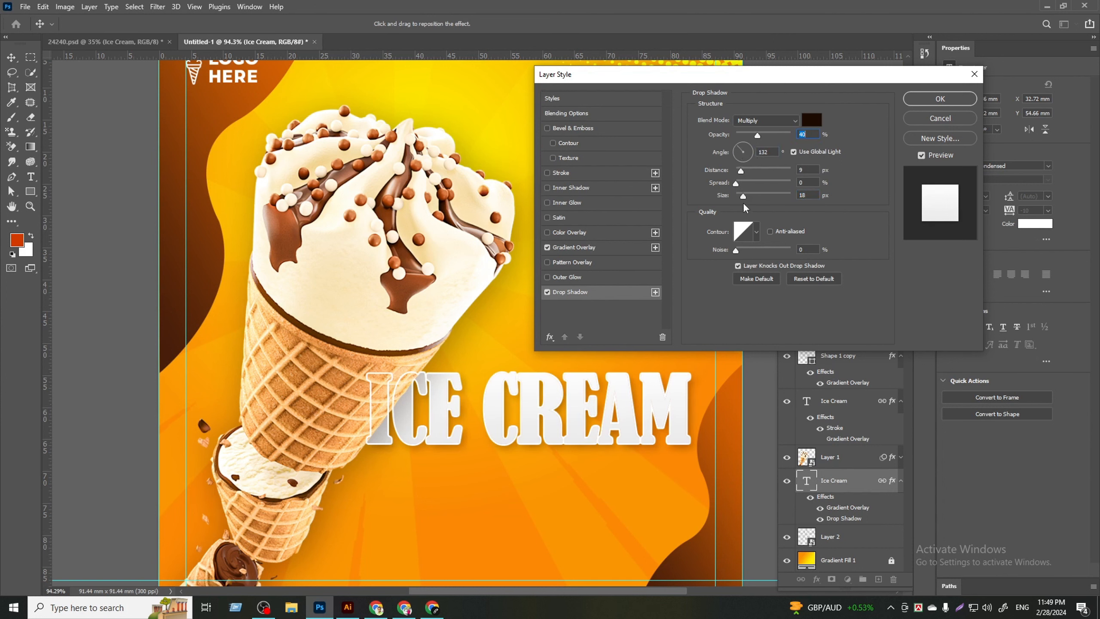
left_click_drag(743, 198, 744, 174)
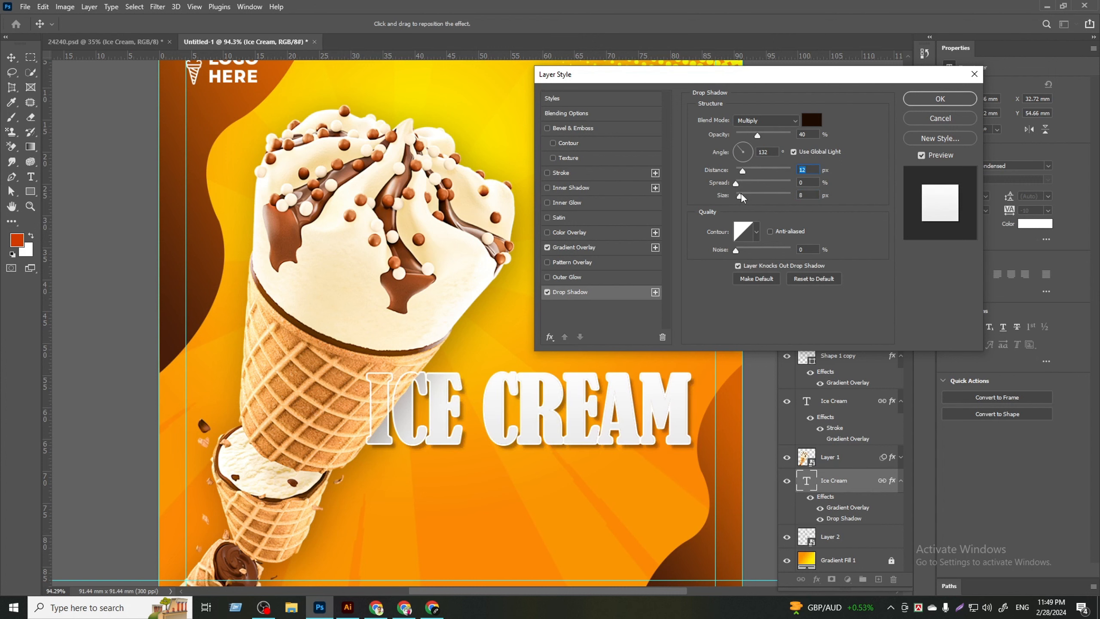
left_click_drag(743, 197, 745, 196)
- Change the headline's drop shadow color to a dark brown (RGB 53, 20, 0) and apply the layer style
left_click(808, 121)
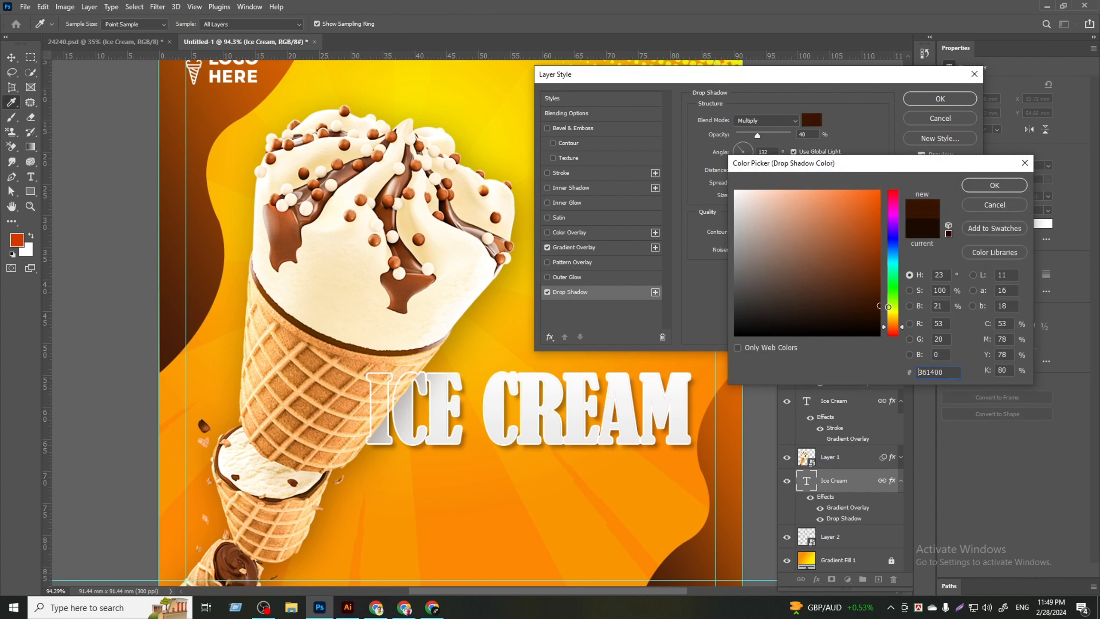
left_click(994, 185)
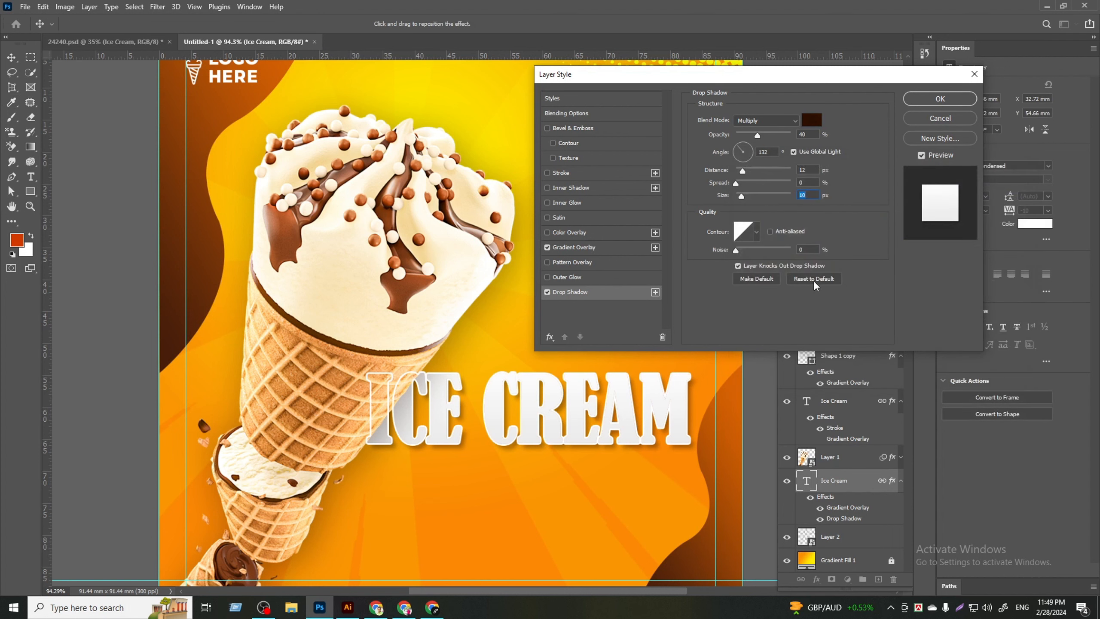
left_click(939, 99)
- Shift the linked ICE CREAM headline slightly to the right
scroll(625, 315, "down", 4)
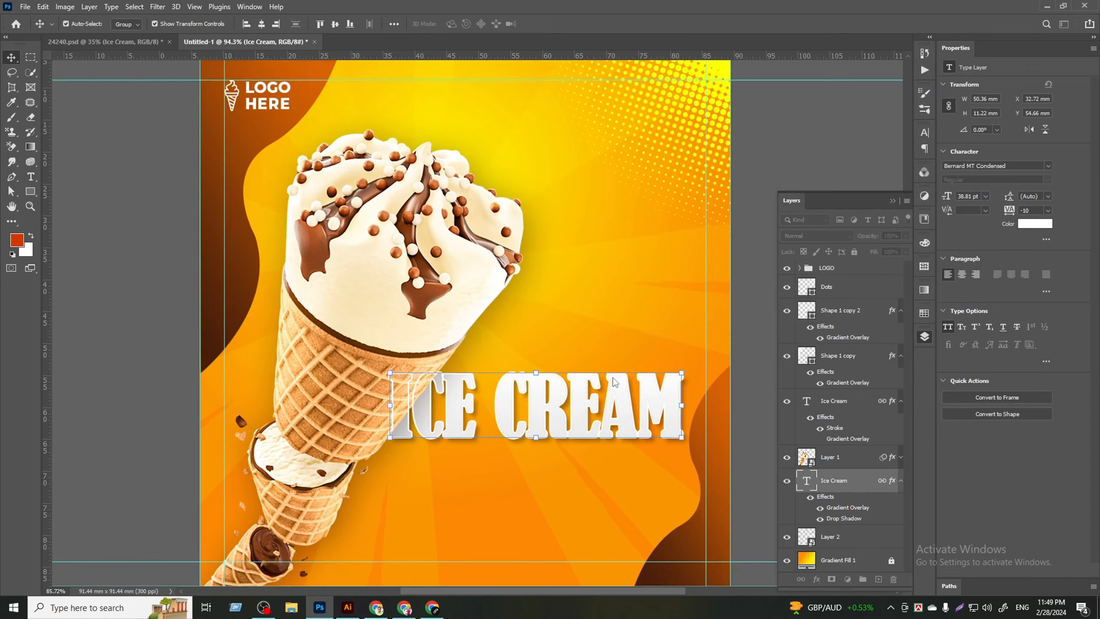
left_click(625, 315)
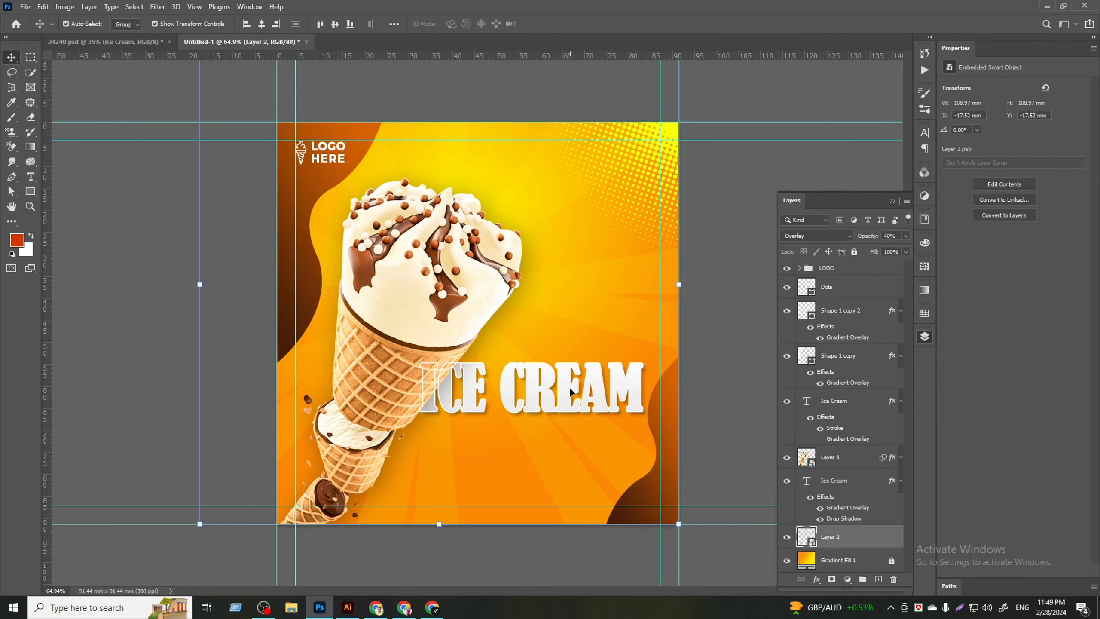
left_click_drag(570, 393, 577, 392)
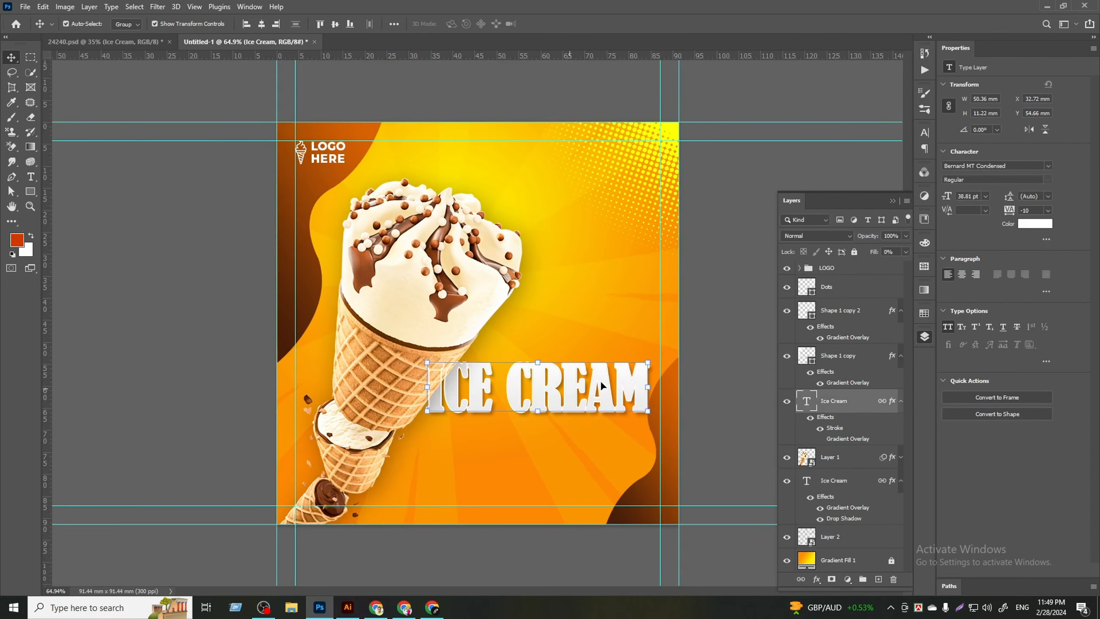
left_click(730, 390)
scroll(549, 359, "up", 4)
left_click(688, 407)
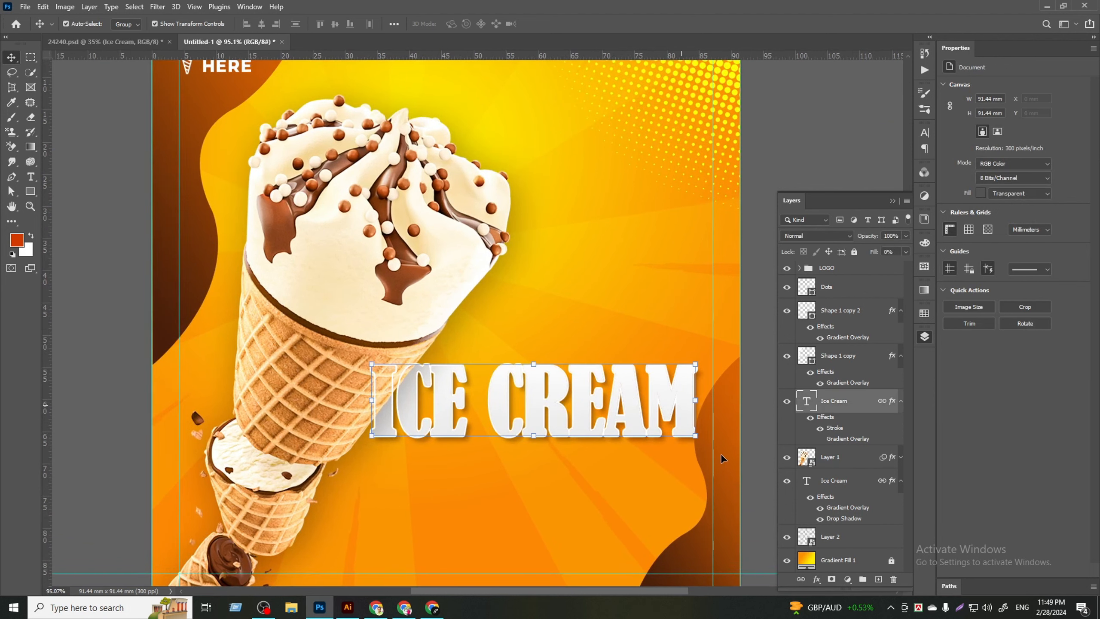
- Scale down the lower-right chocolate corner shape proportionally, keeping it in the artwork's corner
left_click(704, 434)
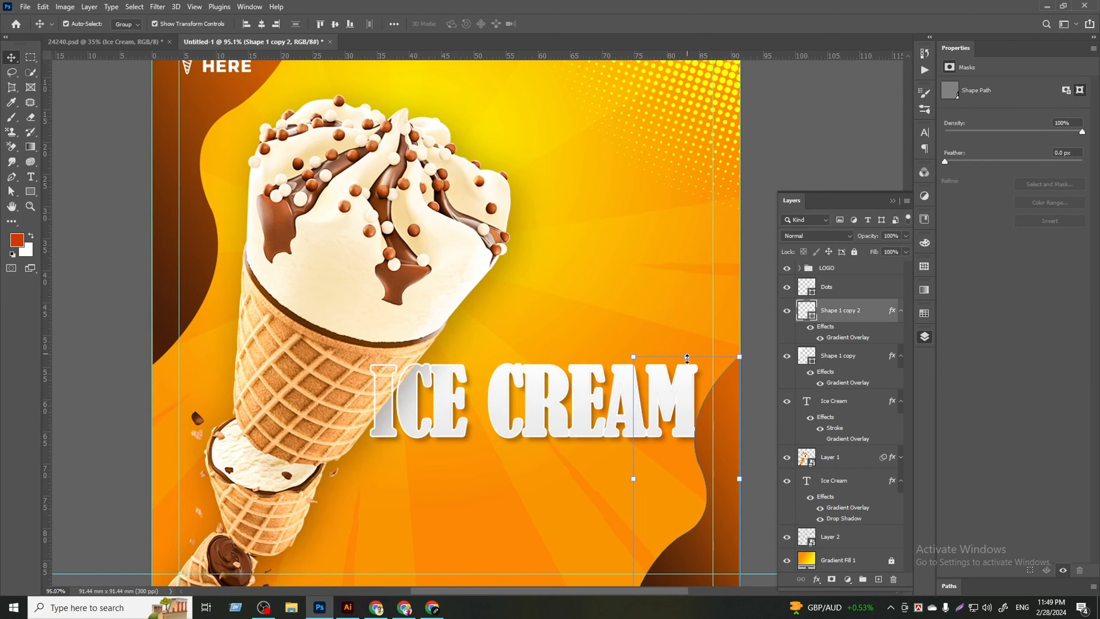
left_click_drag(686, 358, 685, 375)
key("Return")
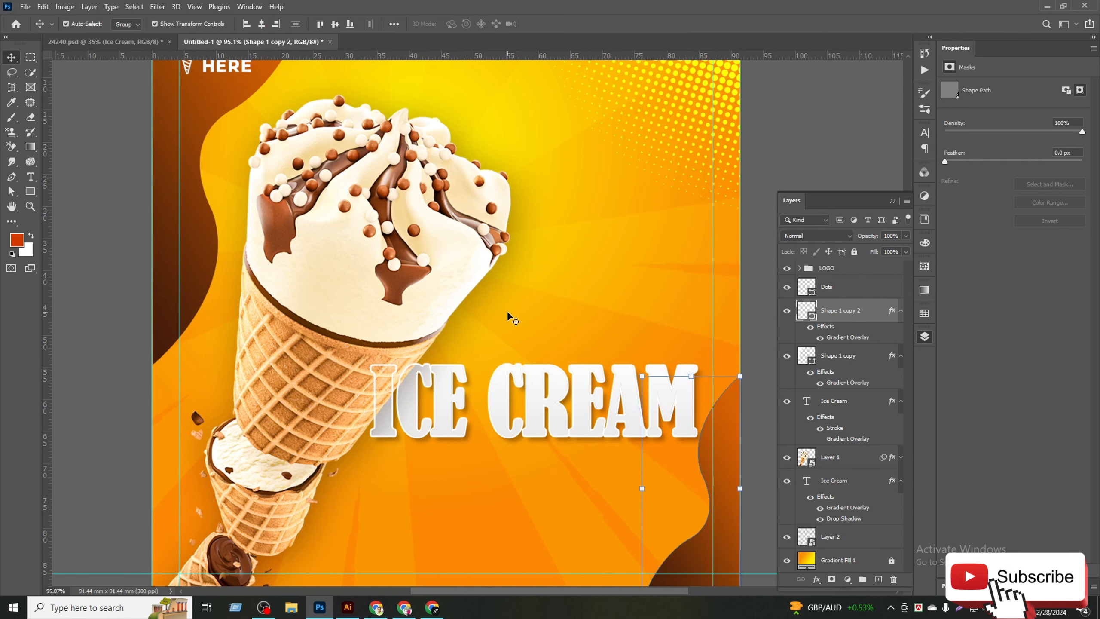
scroll(581, 368, "down", 2)
left_click(720, 433)
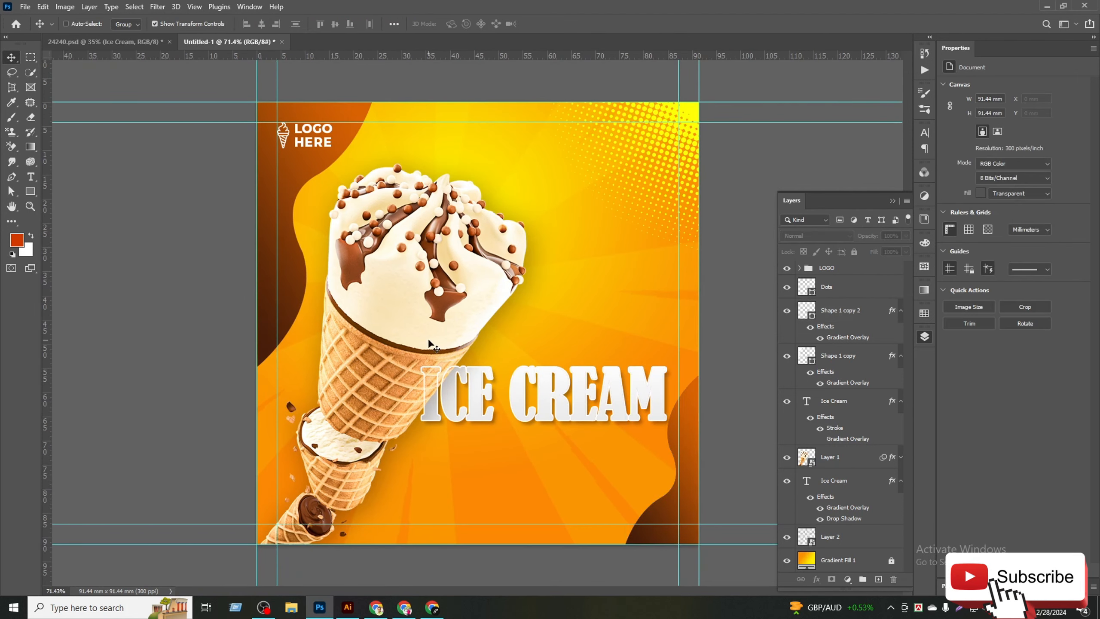
- Copy the "Special" text from 24240.psd into the ice cream post, placing it at the upper edge of the ICE CREAM headline
scroll(523, 393, "down", 1)
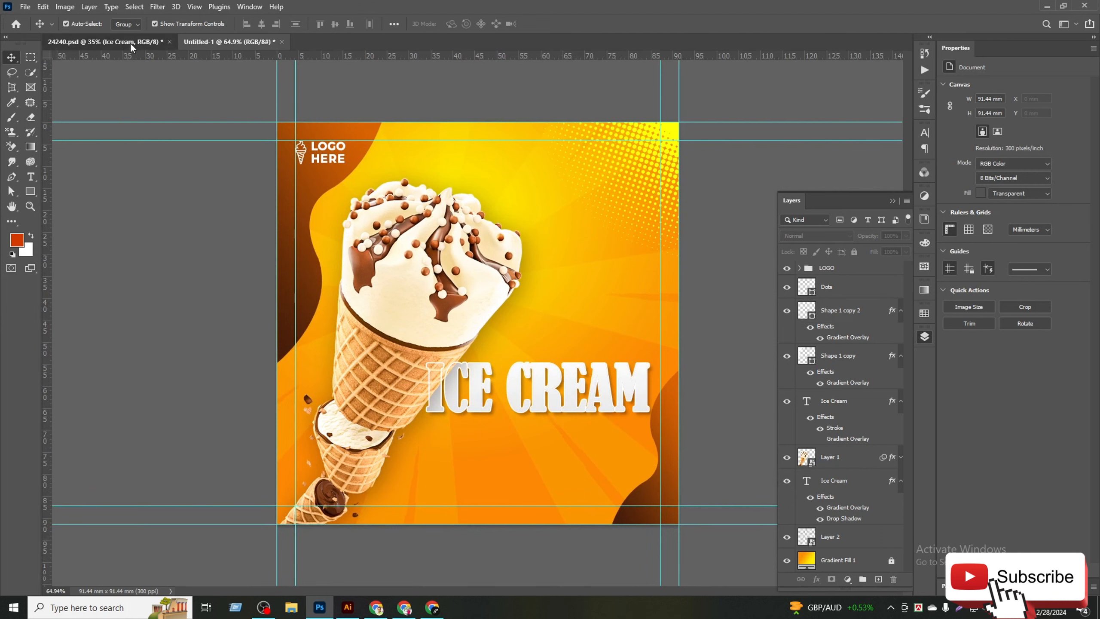
left_click(129, 42)
scroll(645, 288, "up", 3)
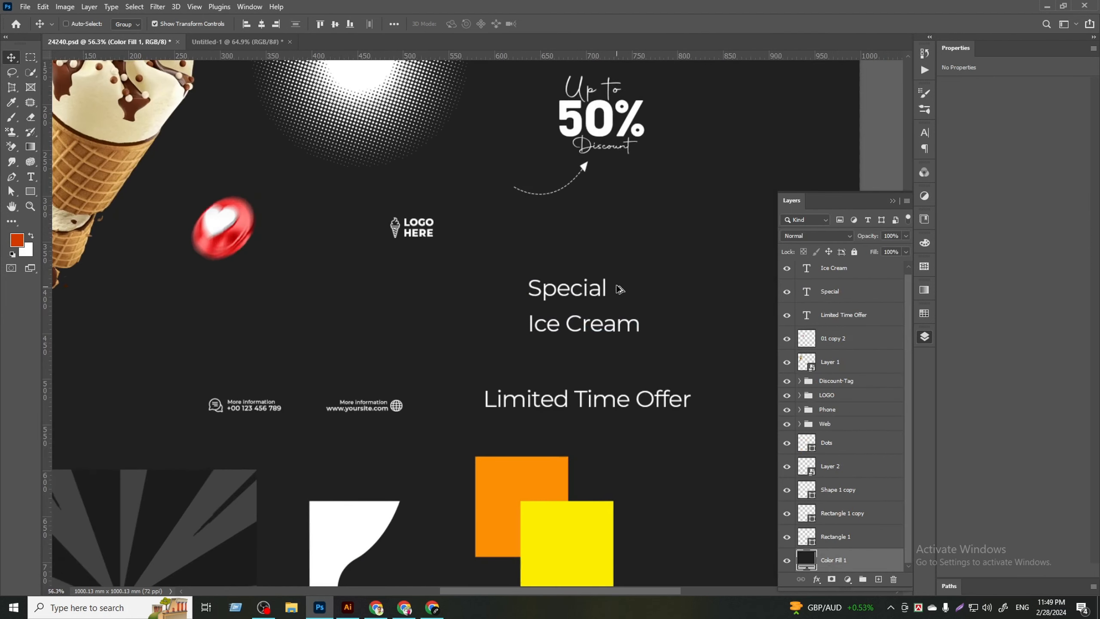
left_click_drag(605, 296, 563, 351)
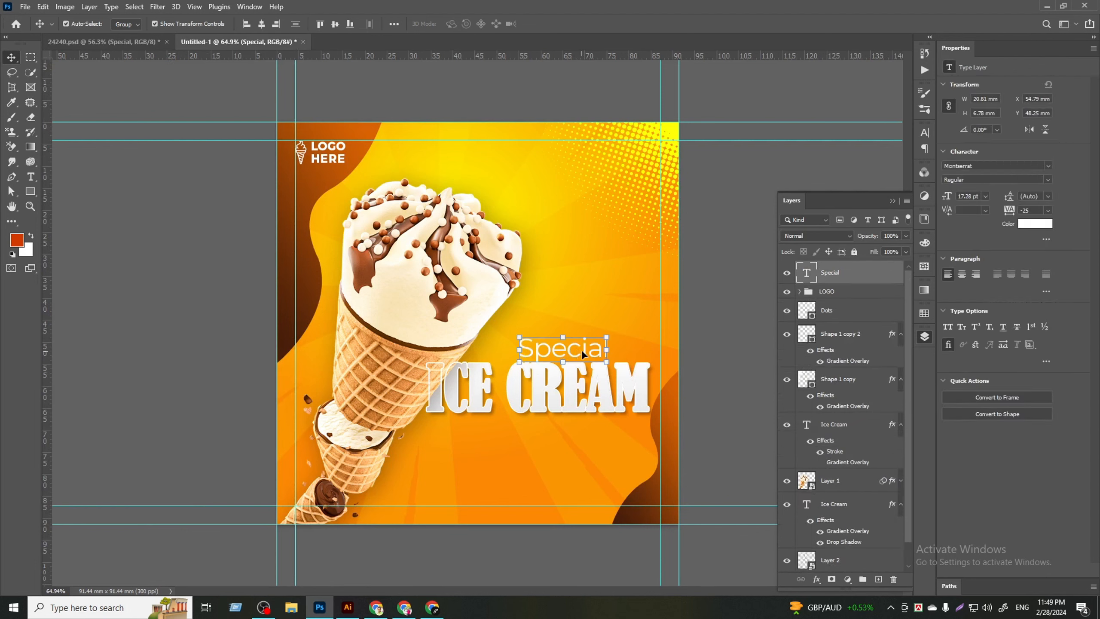
- Set the "Special" text in the Autography font and scale it to about 181%, positioned just above the ICE CREAM headline
left_click(1046, 166)
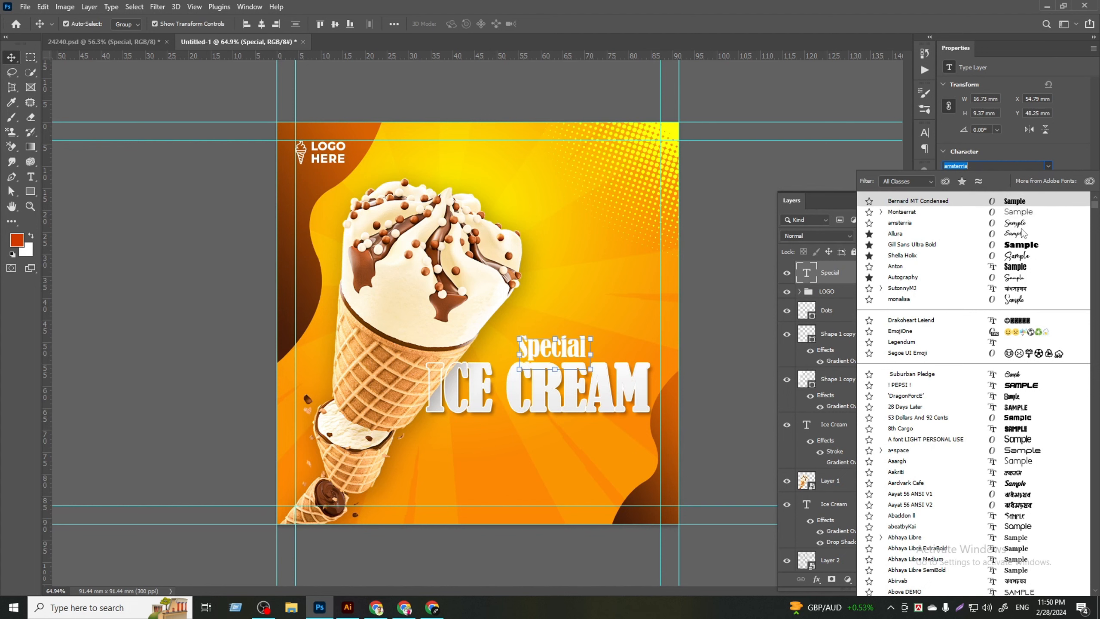
left_click(1015, 278)
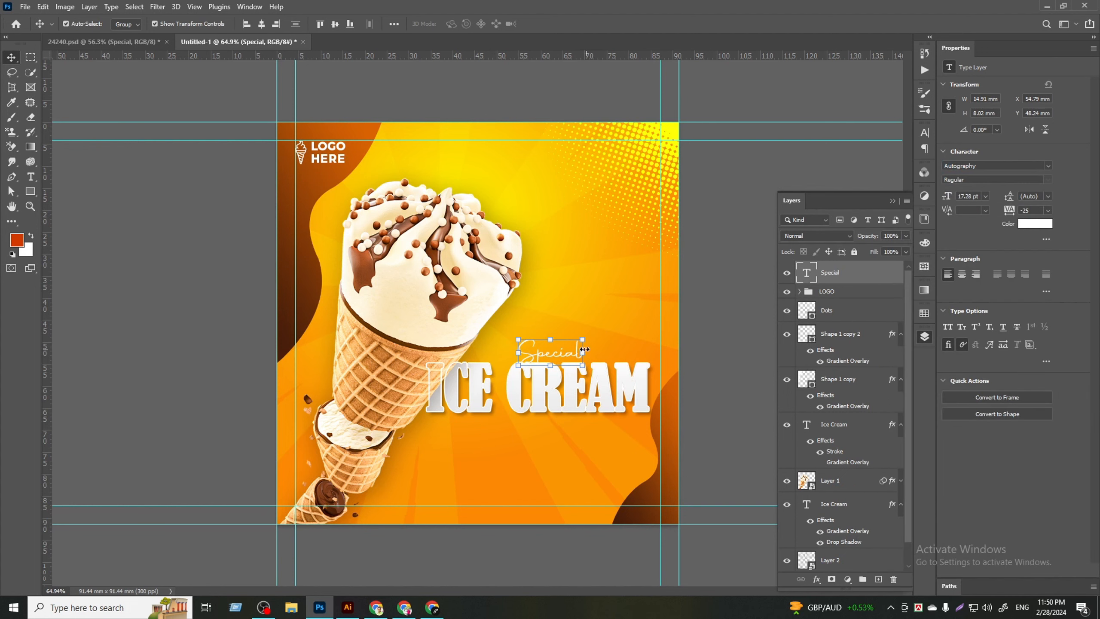
key("ctrl+t")
left_click_drag(550, 343, 546, 318)
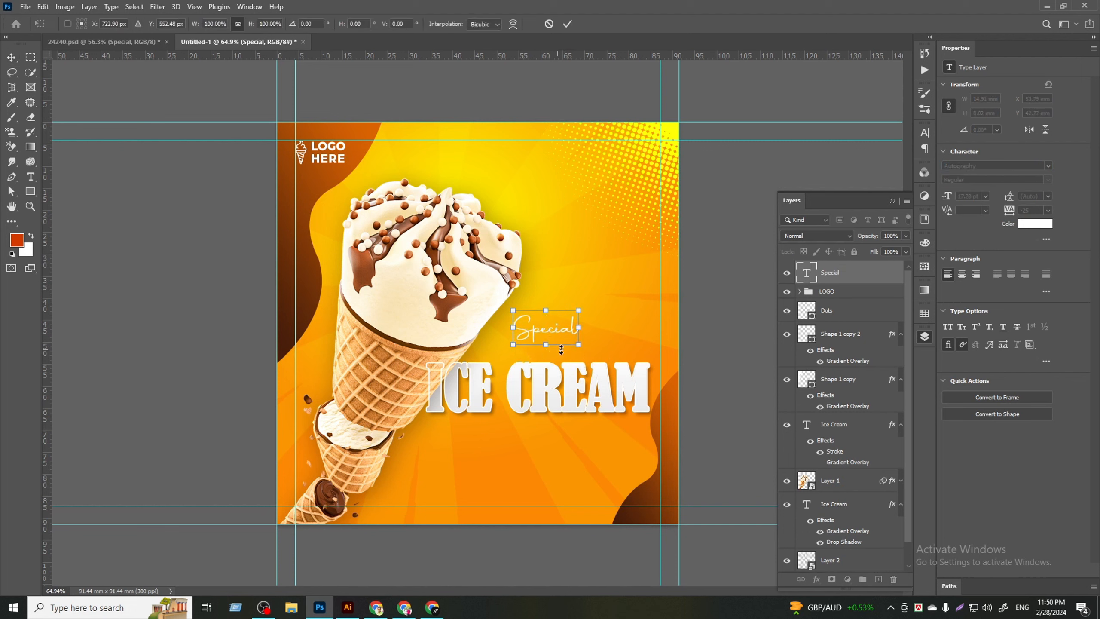
mouse_move(583, 353)
left_mouse_down()
mouse_move(637, 382)
mouse_move(581, 333)
mouse_move(568, 340)
mouse_move(567, 319)
mouse_move(554, 350)
mouse_move(619, 344)
mouse_move(572, 346)
left_mouse_up()
left_click(566, 23)
left_click(574, 91)
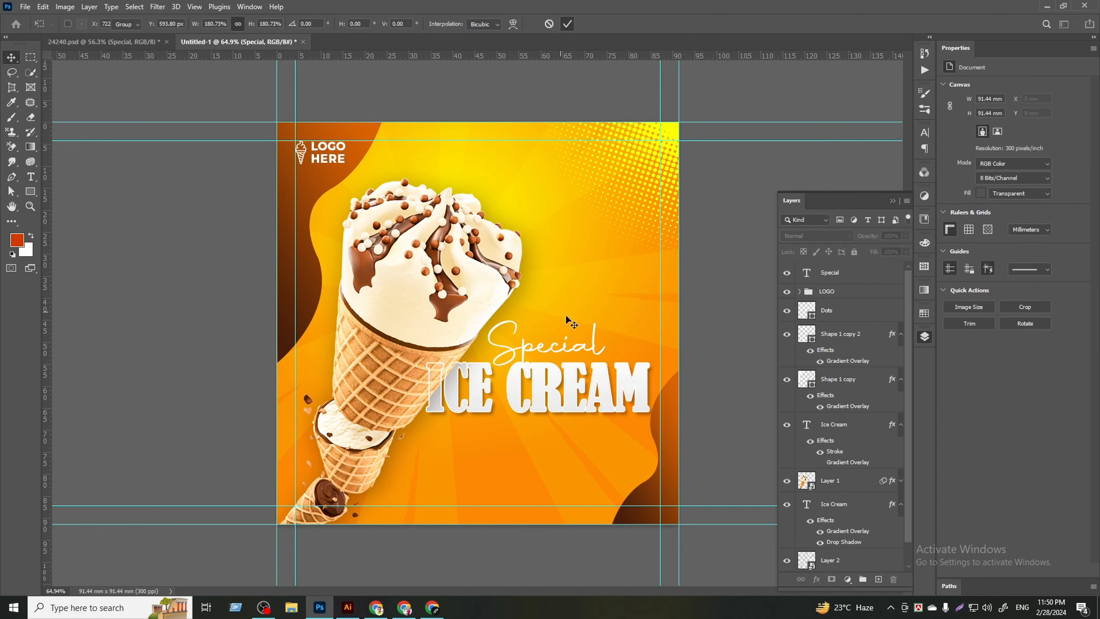
- Copy the "Limited Time Offer" text from 24240.psd into the post below the ICE CREAM headline
scroll(611, 338, "up", 3)
left_click(114, 42)
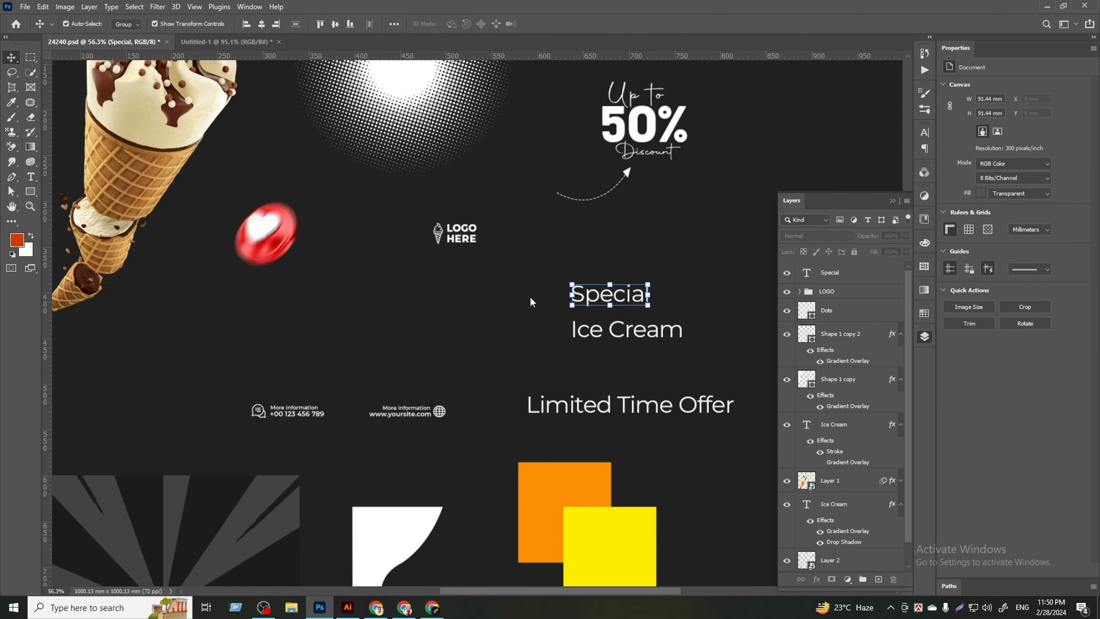
scroll(635, 409, "down", 2)
left_click(628, 347)
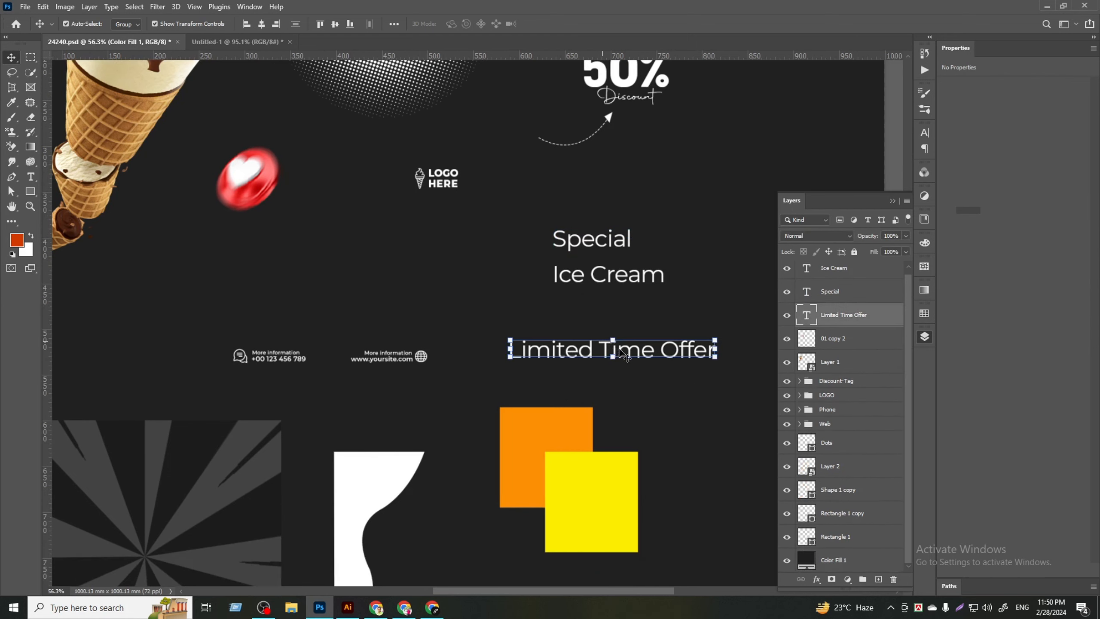
left_click_drag(628, 347, 536, 427)
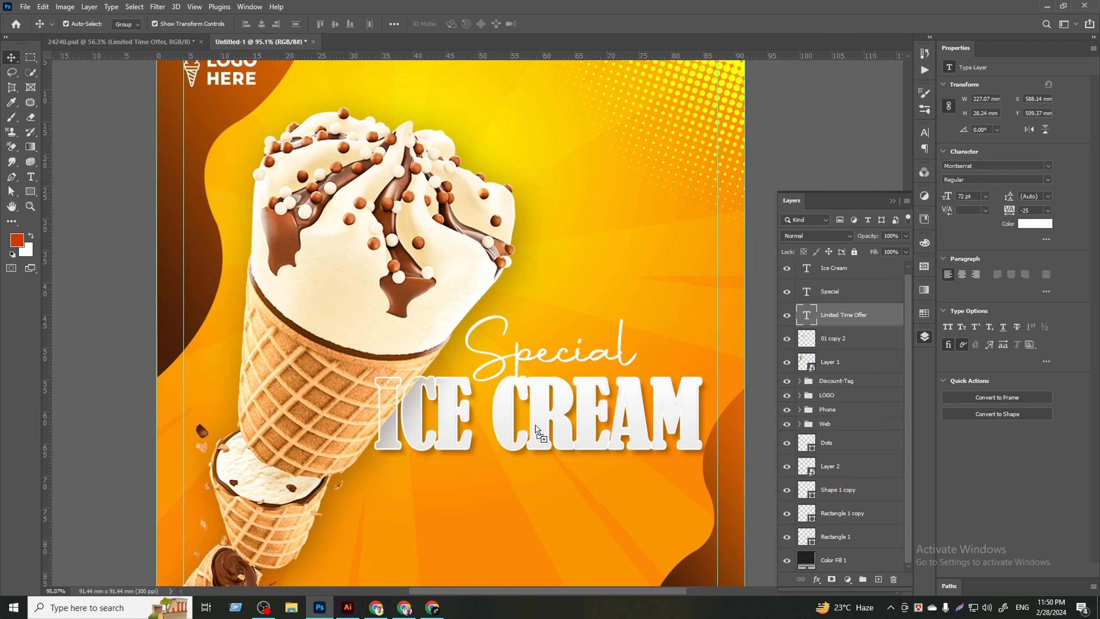
left_click_drag(518, 503, 521, 503)
- Scale the "Limited Time Offer" text down to about 68% and move it closer beneath the headline
scroll(701, 428, "down", 3)
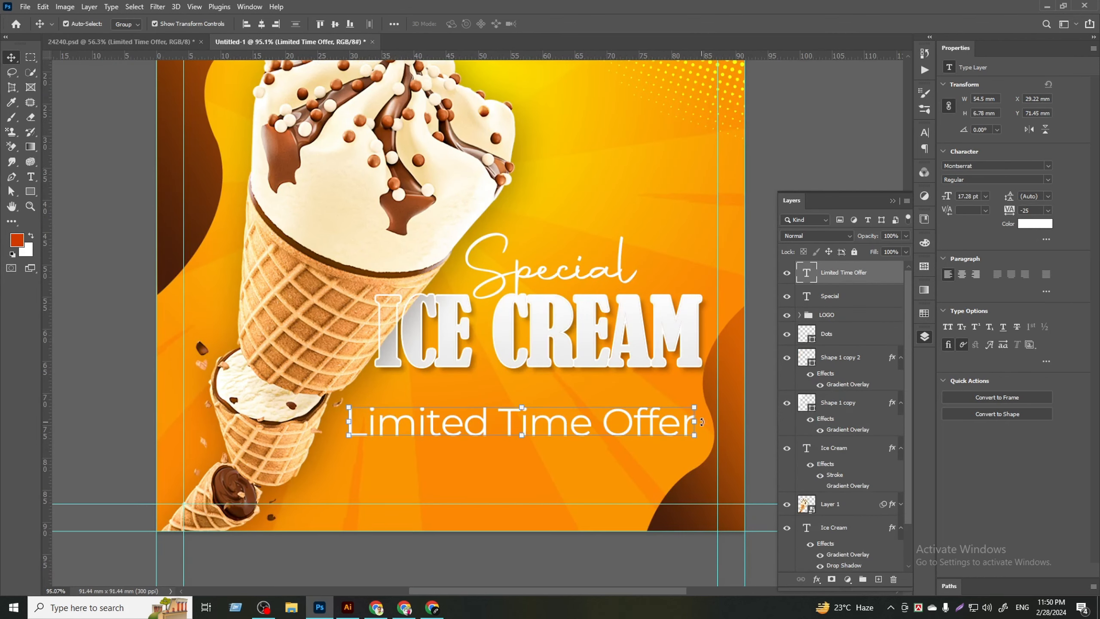
left_click_drag(661, 422, 601, 410)
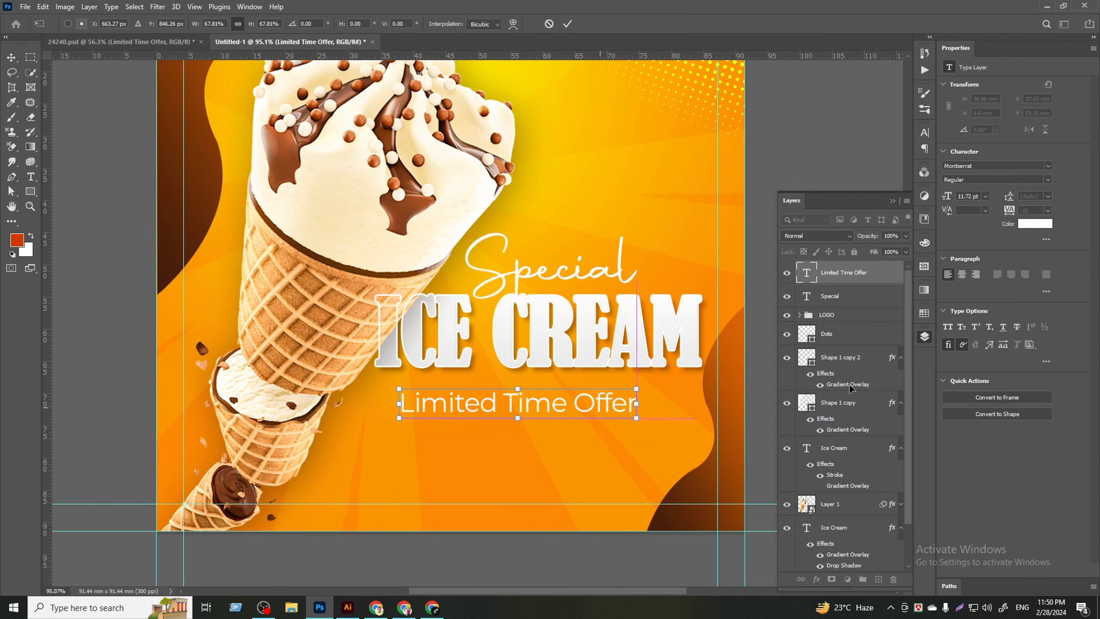
left_click(568, 23)
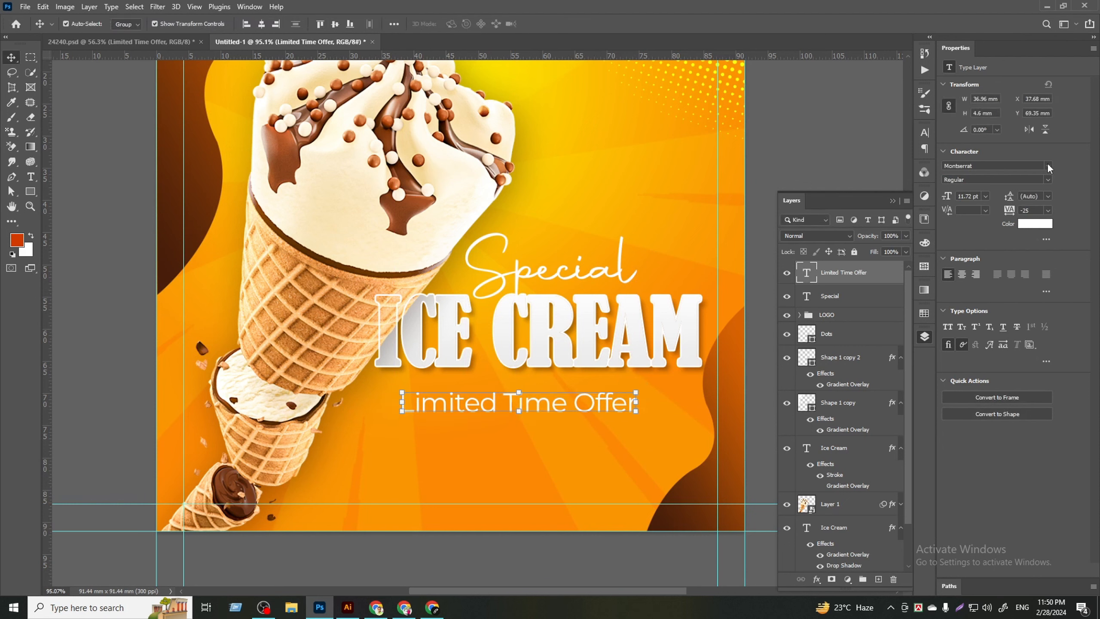
- Change the "Limited Time Offer" text to the amsterria font at 14 pt and reposition it beneath the headline
left_click(1047, 166)
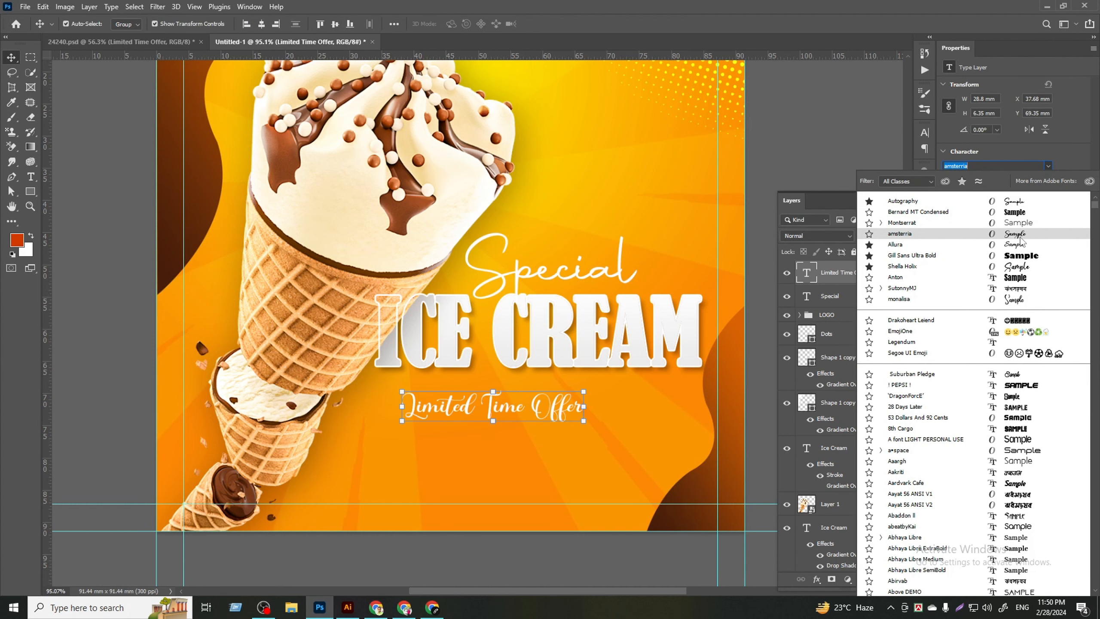
left_click(1021, 237)
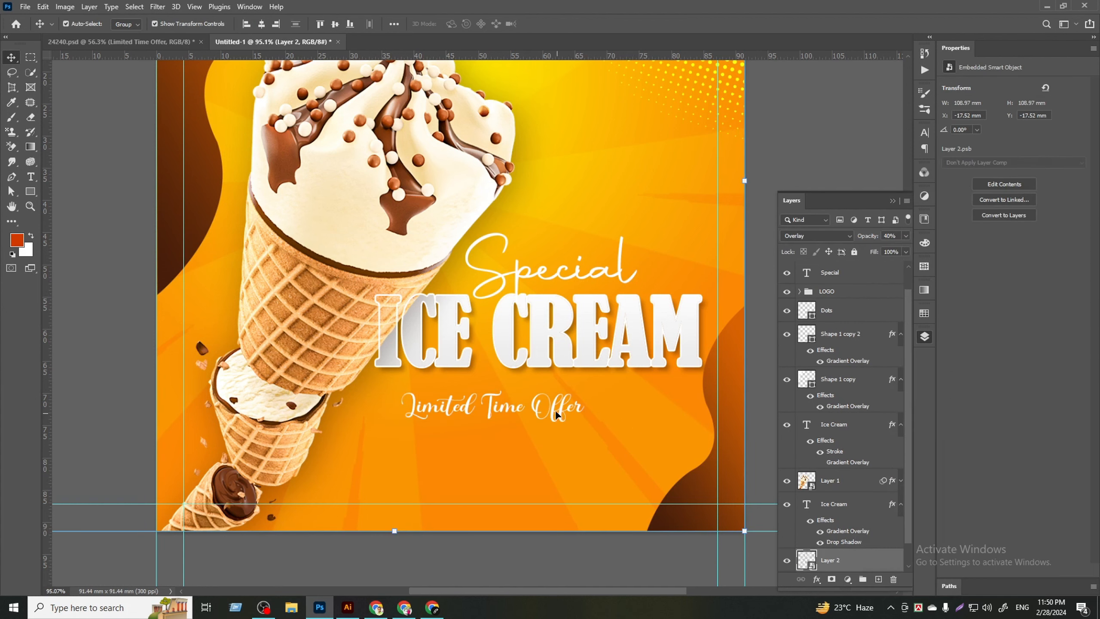
left_click_drag(554, 411, 579, 407)
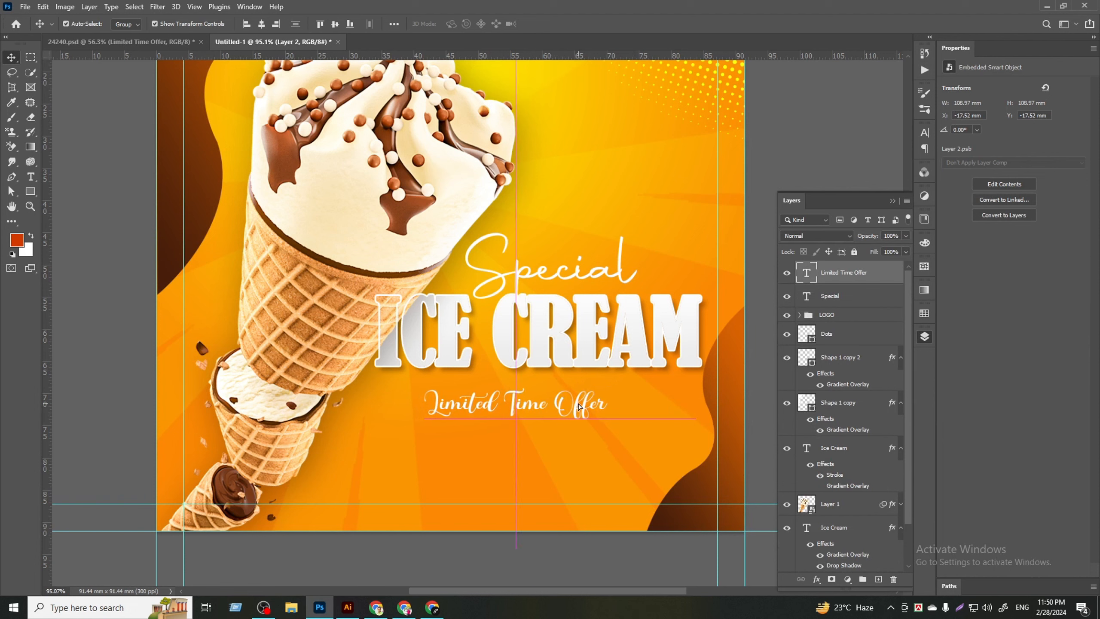
left_click(986, 200)
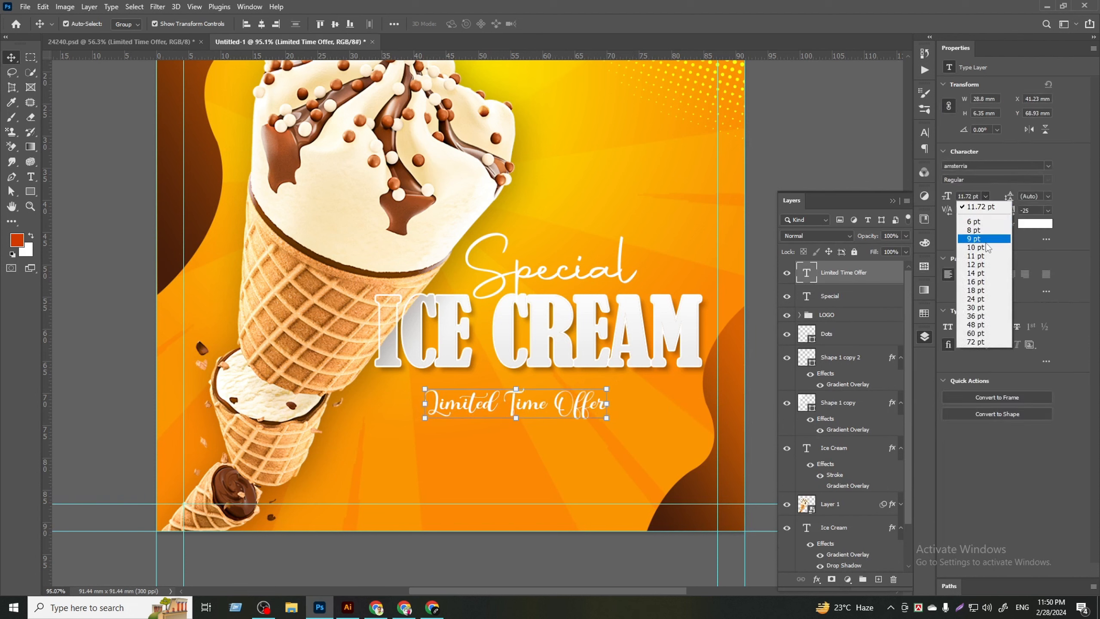
left_click(975, 272)
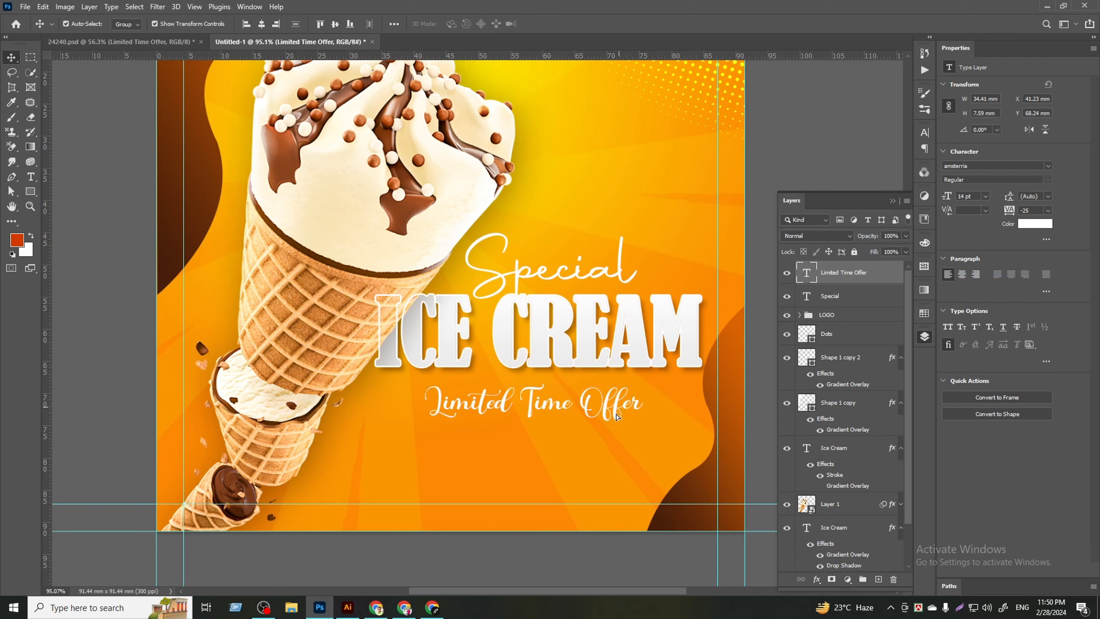
left_click_drag(617, 416, 611, 426)
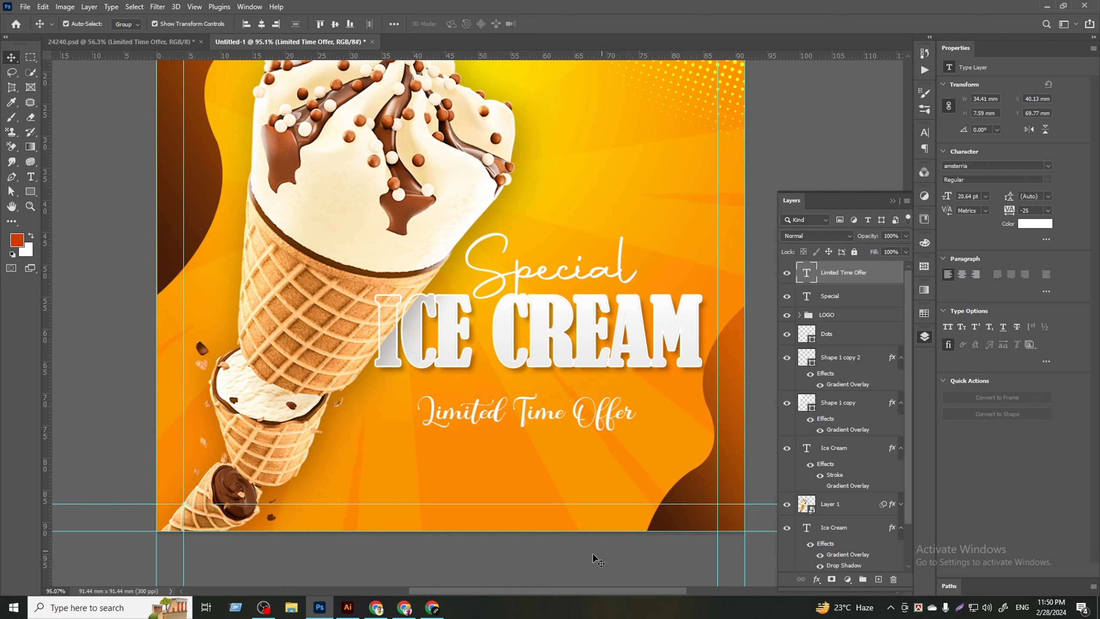
- Switch to Illustrator and draw a straight horizontal path about 502 px long with no fill and a 1 pt stroke
left_click(359, 607)
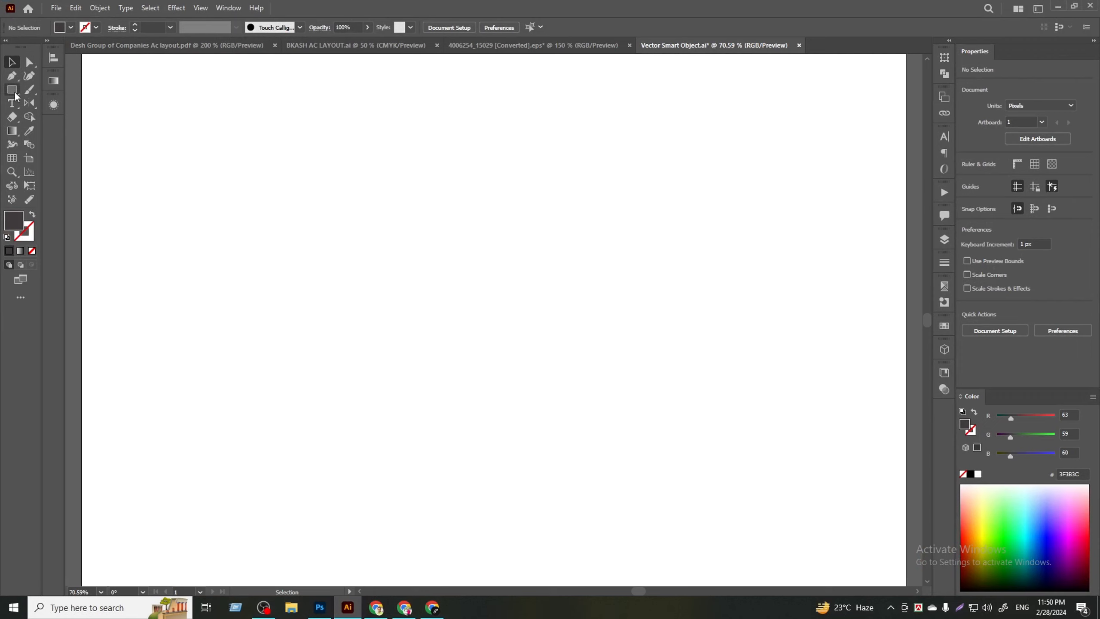
left_click(11, 75)
left_click(335, 226)
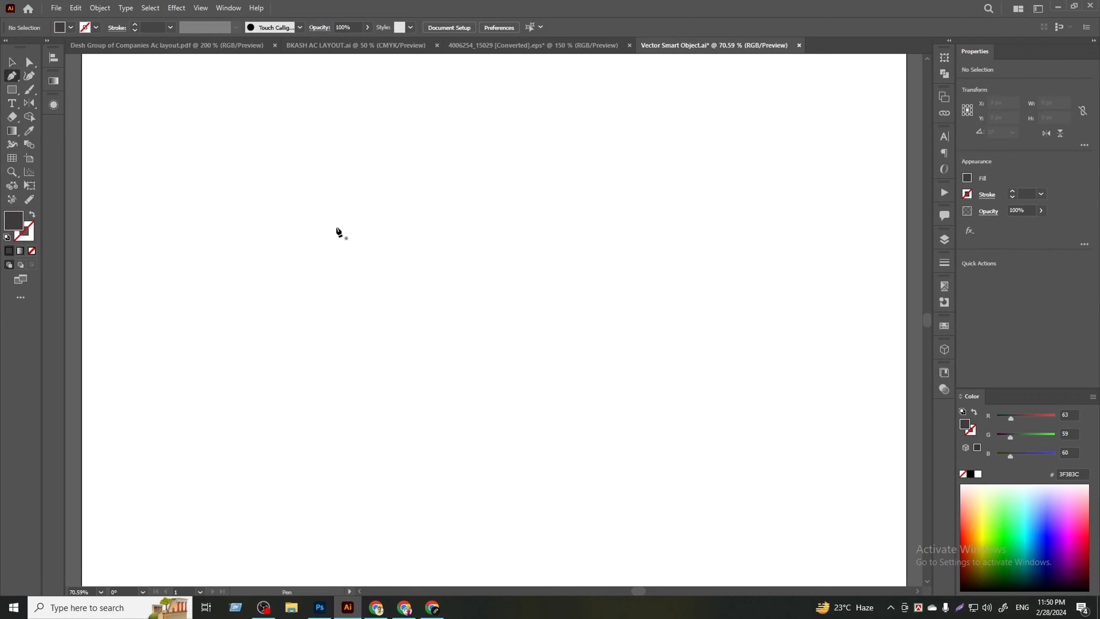
left_click(624, 227)
key("v")
left_click_drag(389, 174, 422, 256)
left_click_drag(336, 196, 383, 251)
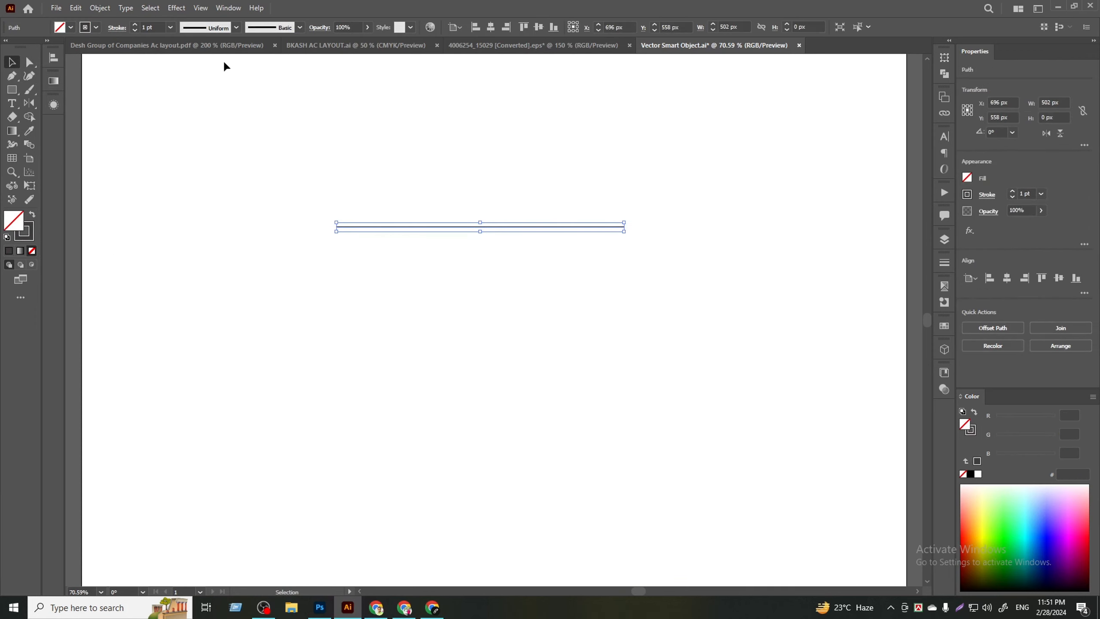
- Open the Arrows_Special brush library for the selected line and enlarge its floating panel to show more brushes
scroll(298, 179, "up", 5)
left_click(299, 28)
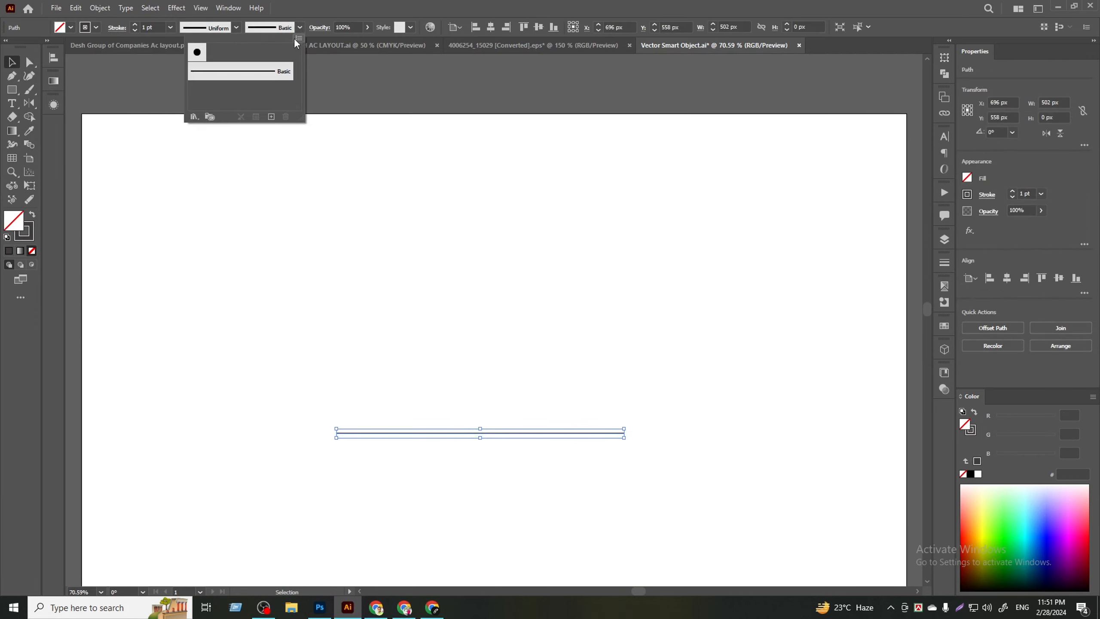
left_click(194, 116)
mouse_move(230, 149)
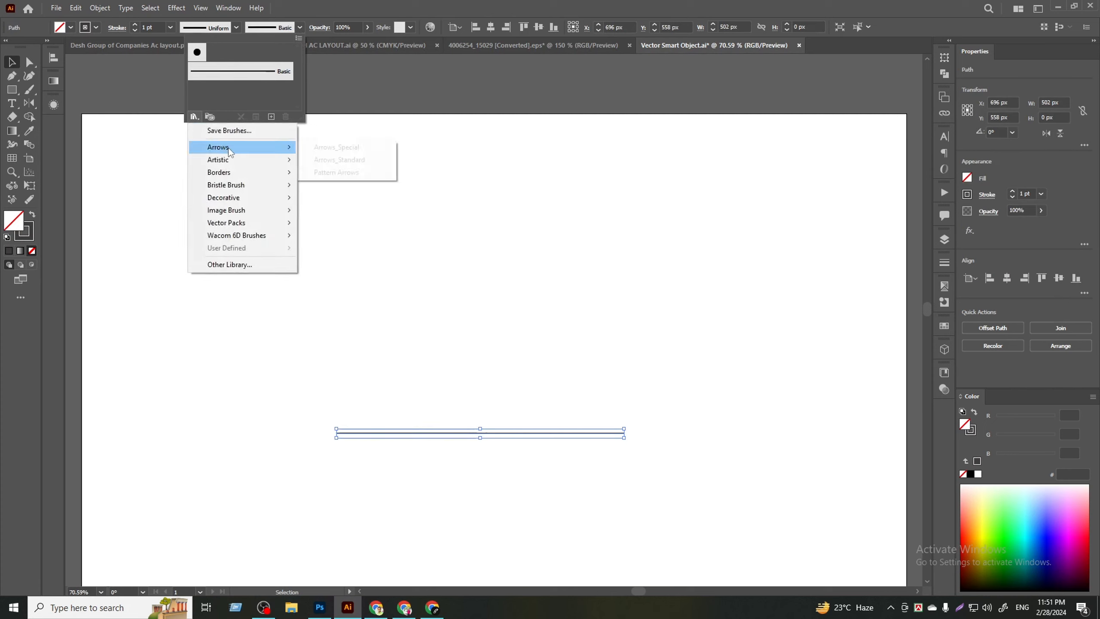
left_click(326, 148)
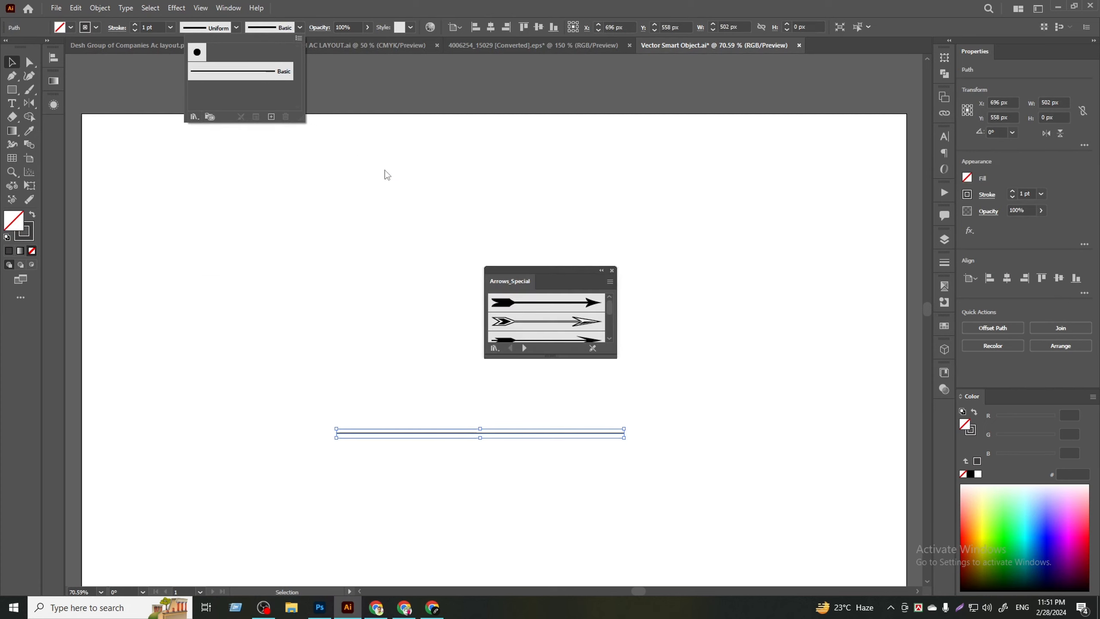
left_click(557, 267)
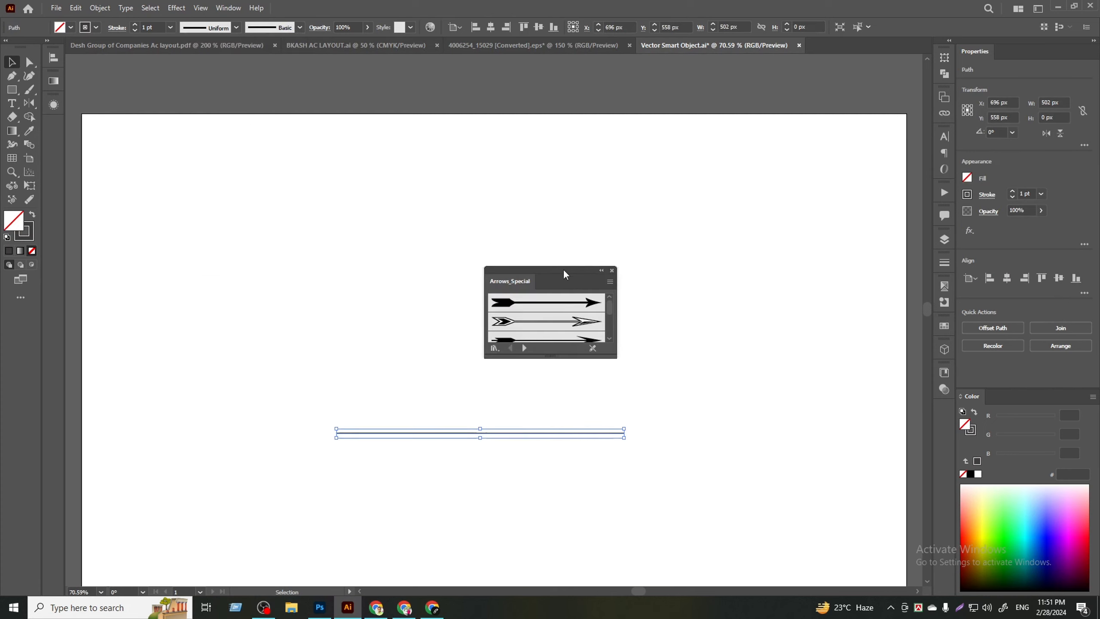
left_click_drag(564, 272, 479, 211)
left_click_drag(510, 299, 515, 392)
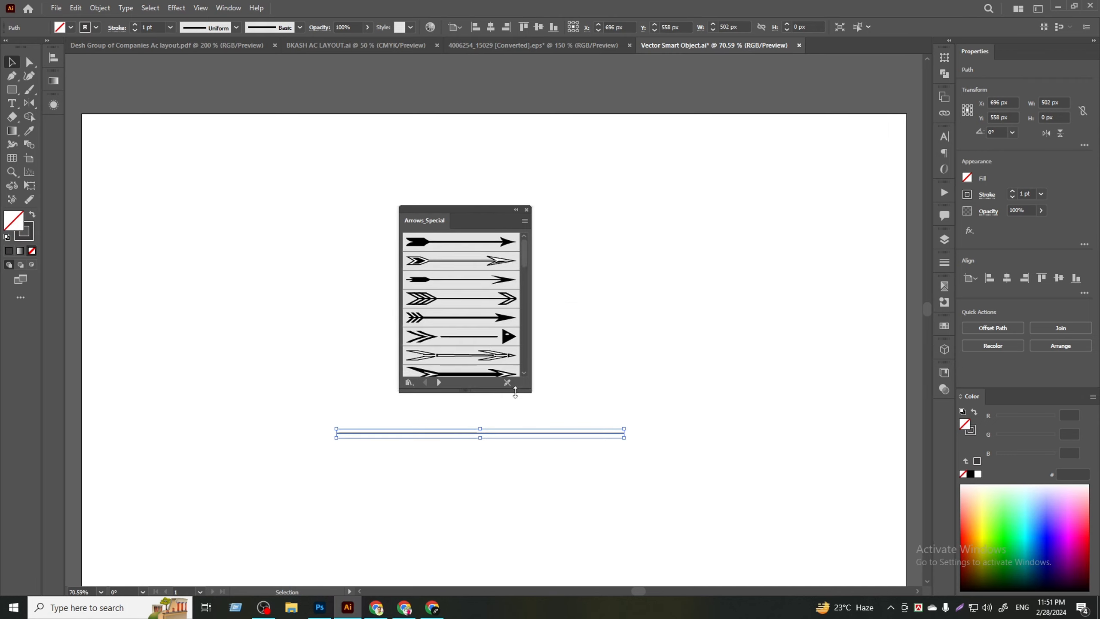
- Advance to the Artistic_Paintbrush library and apply a thick dry brush with a frayed, tapering end to the line
left_click(440, 382)
left_click(439, 382)
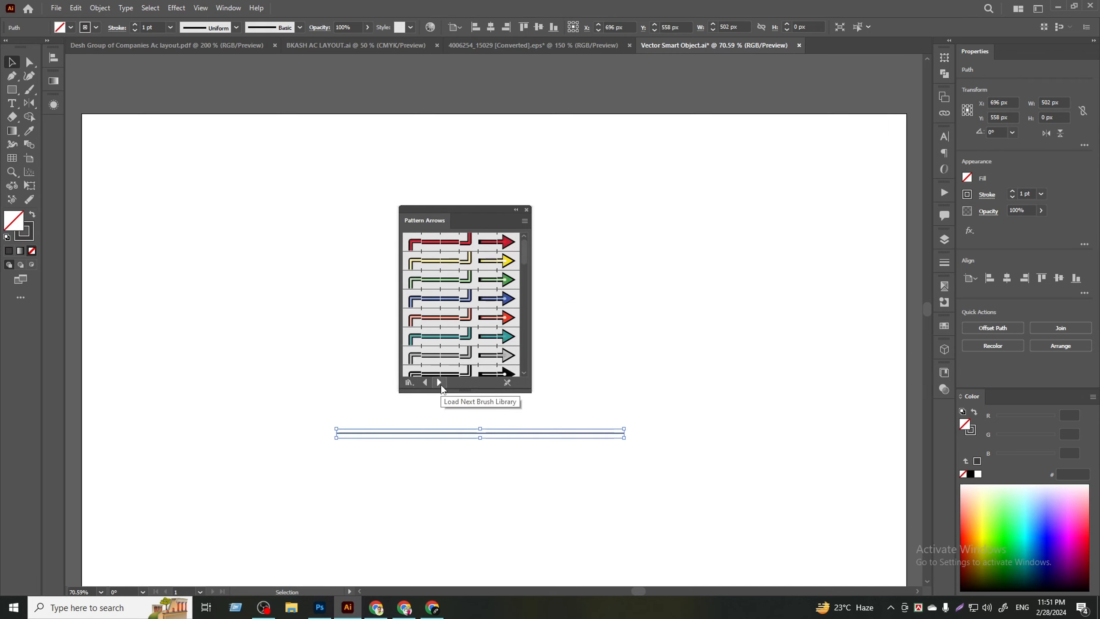
left_click(439, 383)
left_click(439, 383)
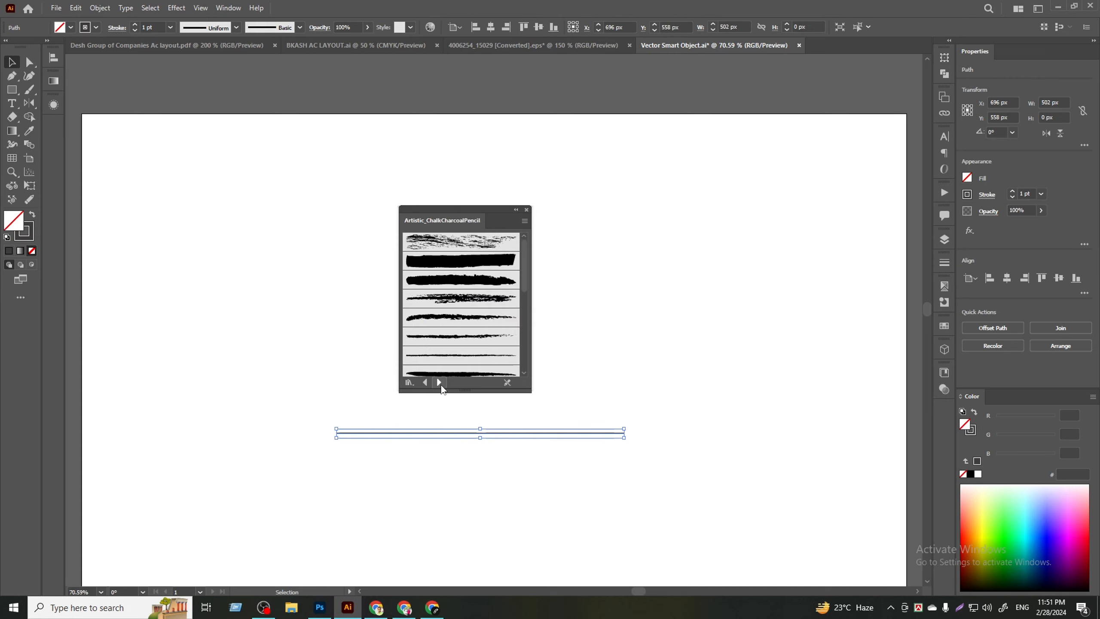
left_click(439, 383)
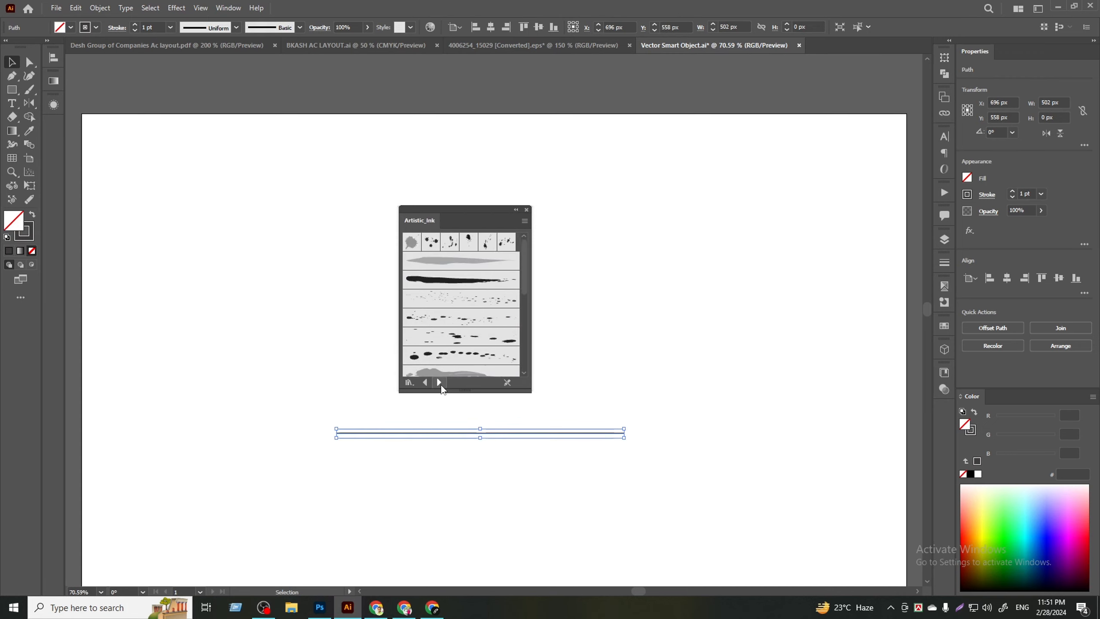
left_click(439, 382)
scroll(483, 319, "down", 5)
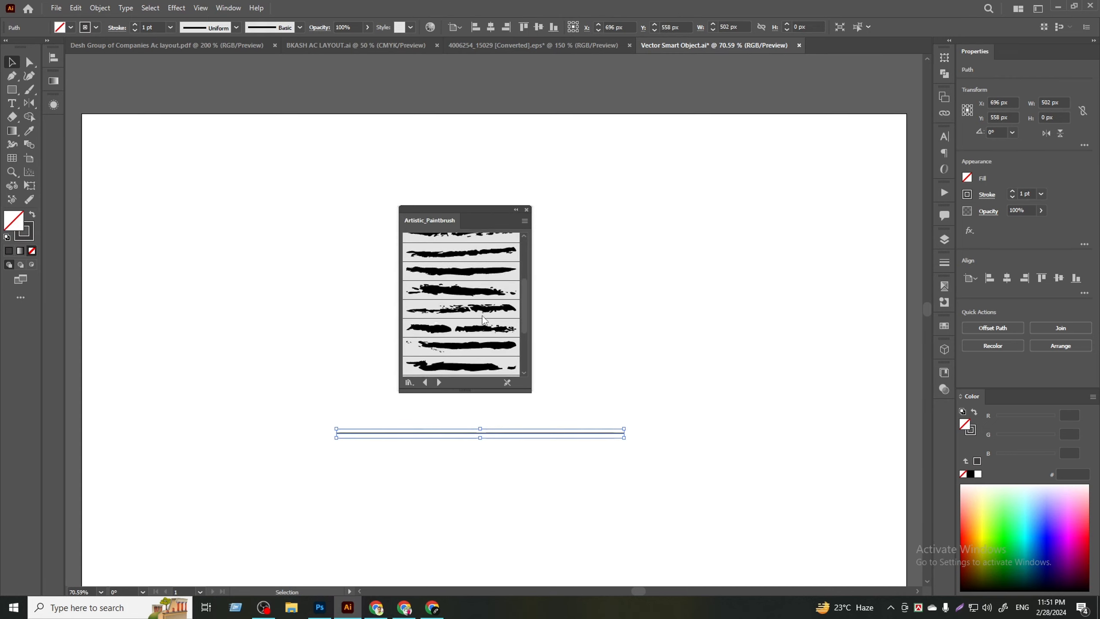
left_click(454, 314)
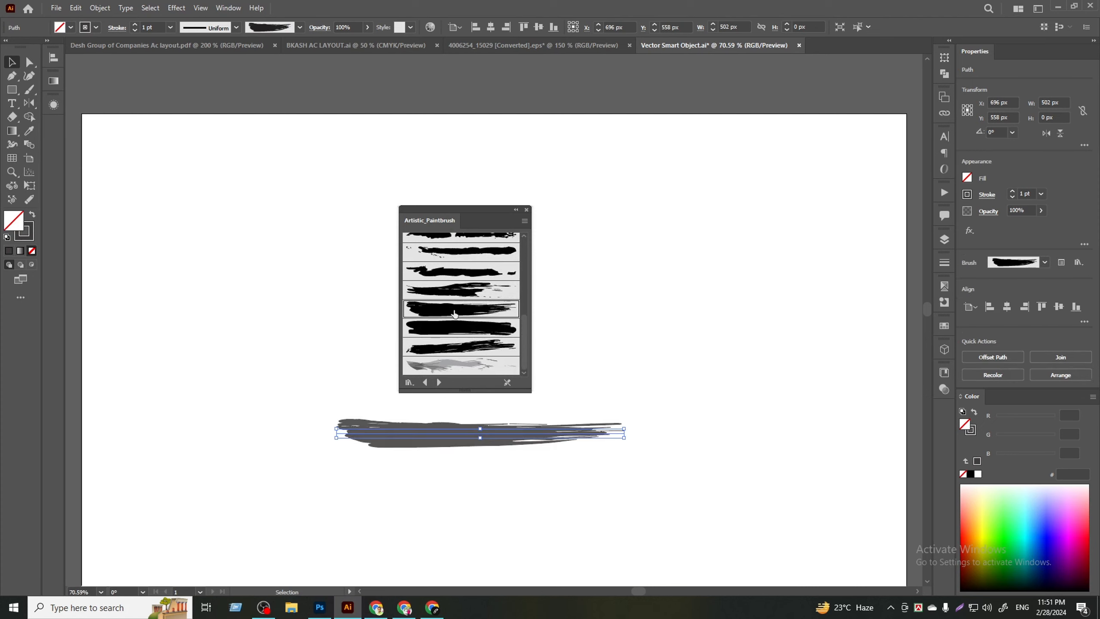
- Move the brush library clear of the artwork and set the brushed line's stroke color to near-black (RGB 10, 10, 10)
left_click(593, 408)
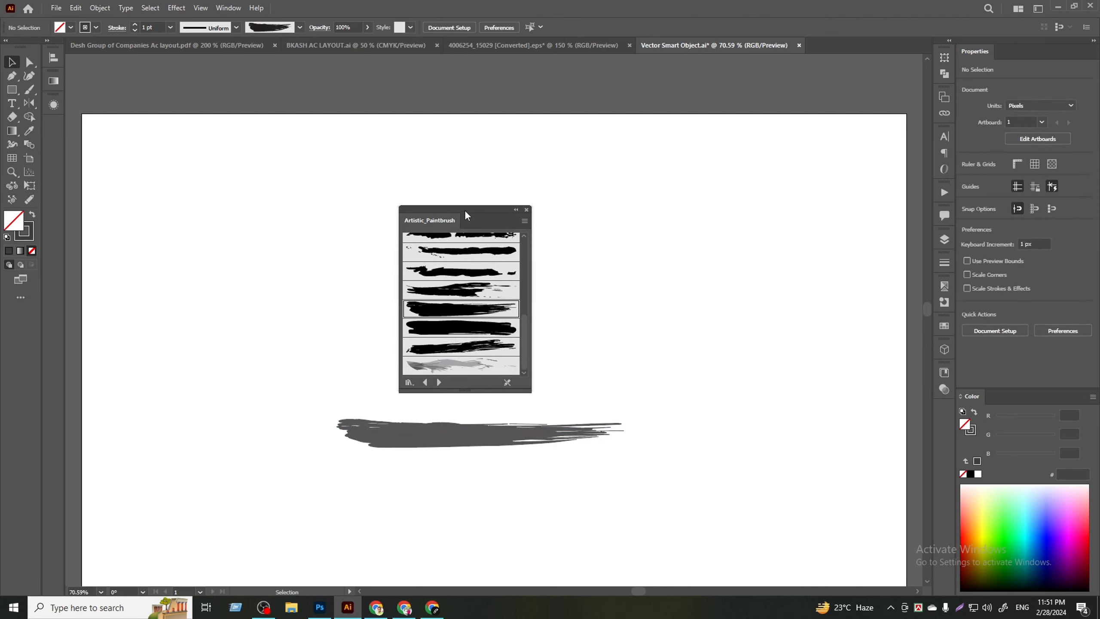
left_click_drag(466, 215, 328, 104)
left_click(478, 425)
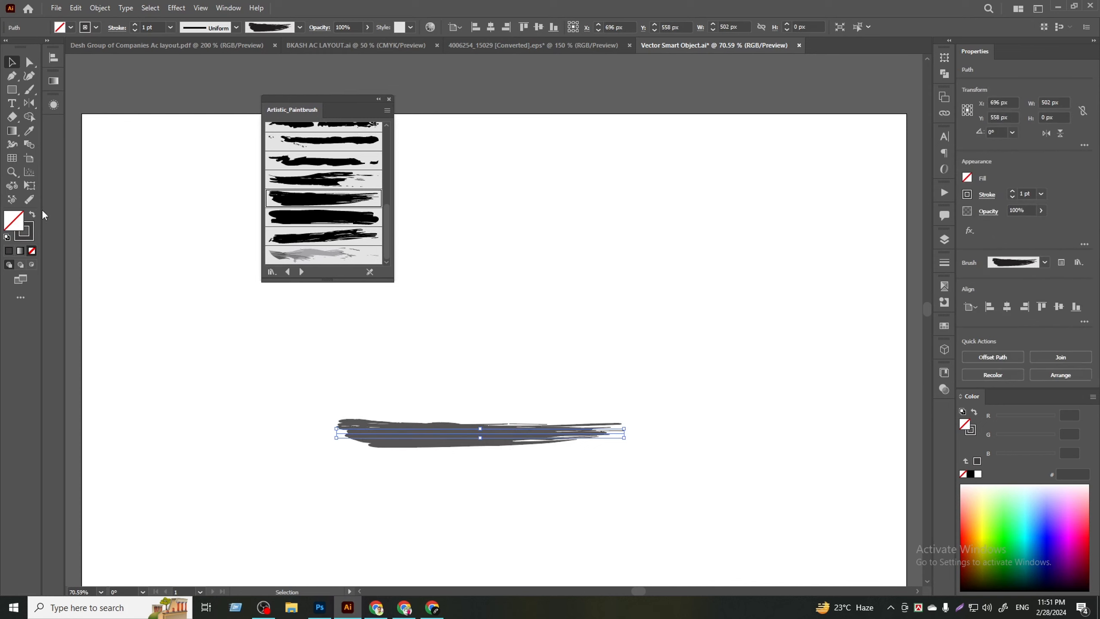
left_click(29, 236)
double_click(25, 237)
left_click_drag(612, 336, 573, 359)
left_click(879, 222)
left_click(494, 348)
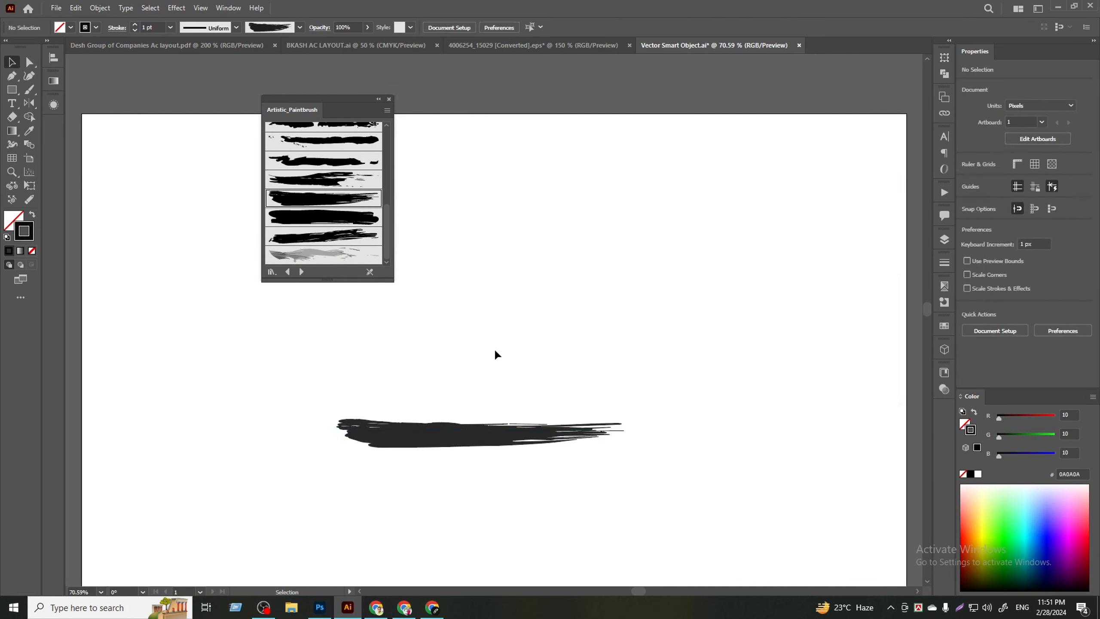
- Set the stroke weight of the brushed line to 2 pt
left_click(454, 433)
left_click(170, 27)
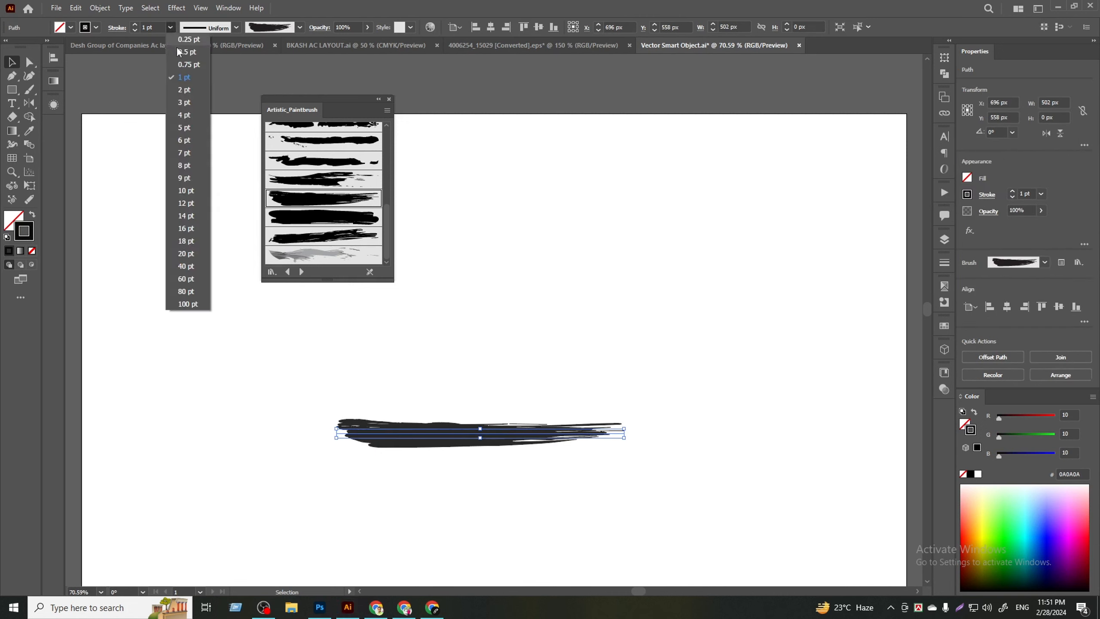
left_click(186, 88)
left_click(590, 366)
- Expand the appearance of the brushed line into filled shapes
left_click(467, 452)
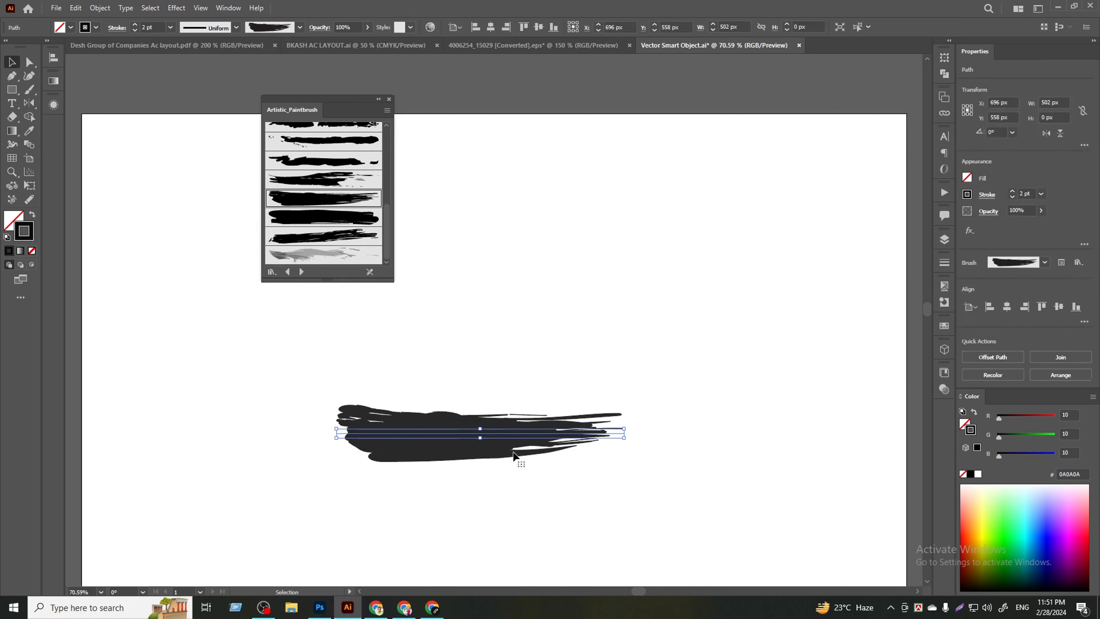
left_click(100, 8)
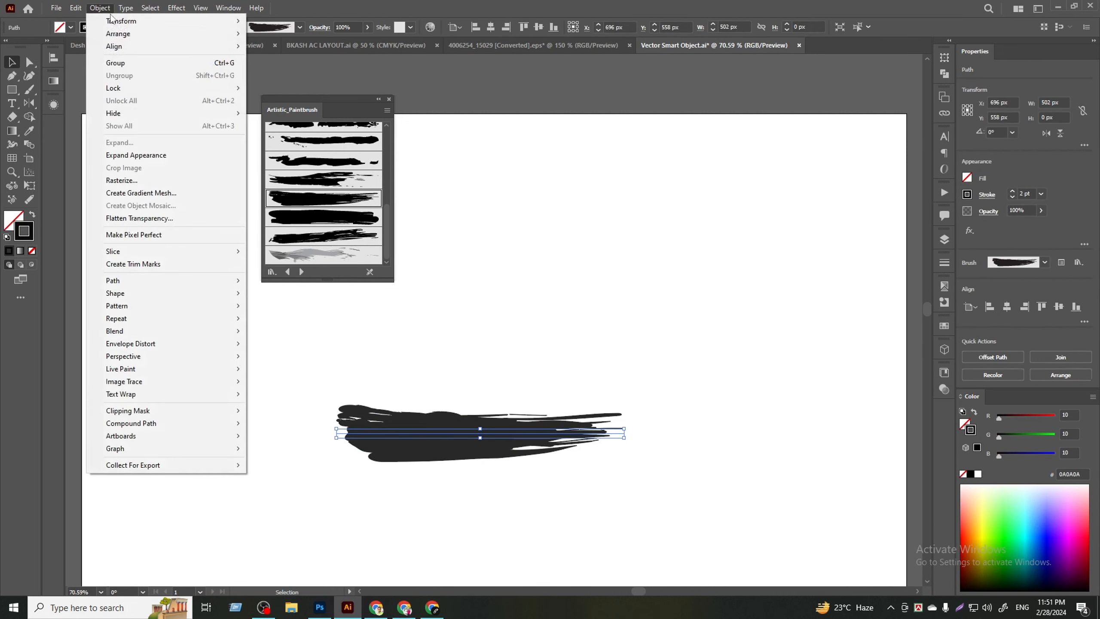
left_click(137, 158)
left_click(388, 385)
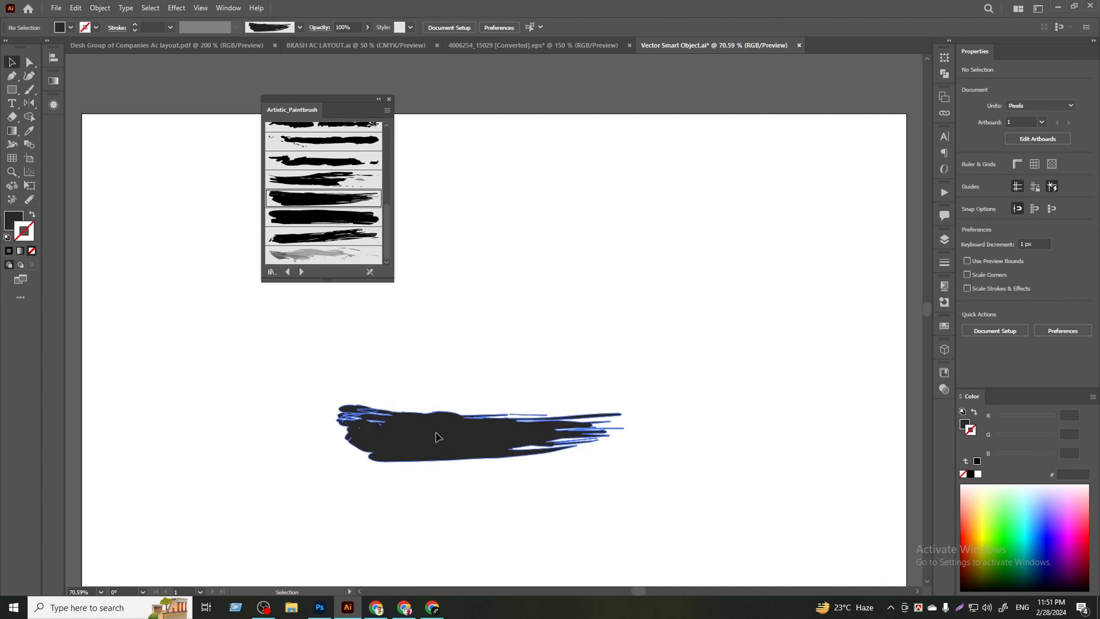
- Paste the brush stroke into the Photoshop poster as a smart object and scale it to about 50 × 10 mm beneath the ICE CREAM headline
left_click(424, 456)
mouse_move(424, 456)
left_mouse_down()
mouse_move(338, 550)
mouse_move(320, 606)
mouse_move(424, 488)
mouse_move(461, 484)
left_mouse_up()
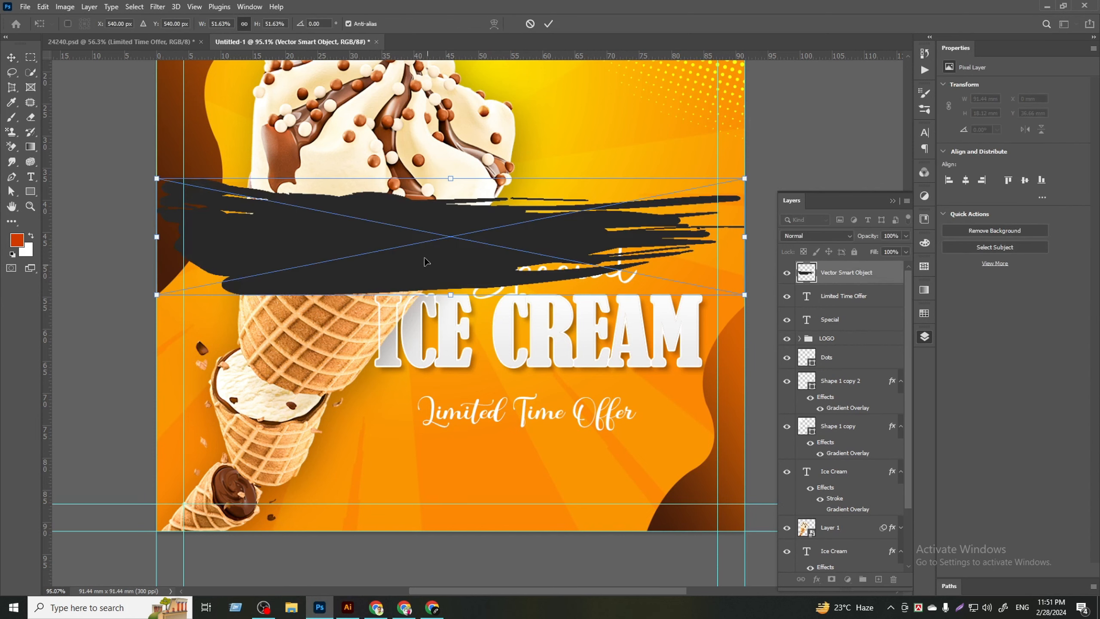
mouse_move(422, 255)
left_mouse_down()
mouse_move(518, 326)
mouse_move(559, 471)
mouse_move(565, 429)
left_mouse_up()
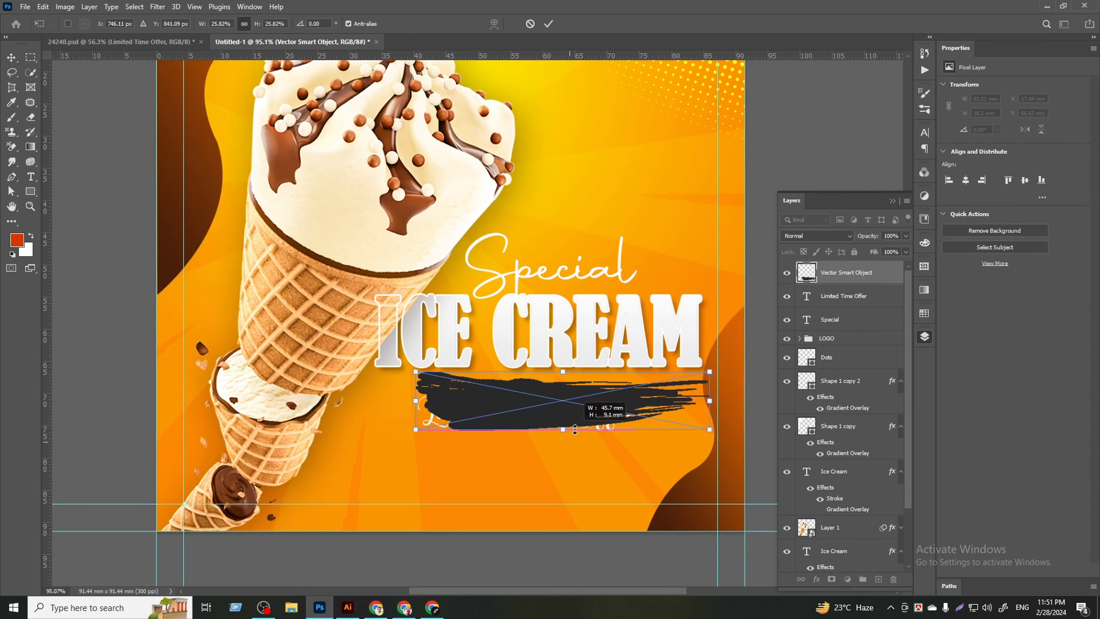
mouse_move(643, 409)
left_mouse_down()
mouse_move(630, 415)
mouse_move(723, 411)
mouse_move(631, 411)
left_mouse_up()
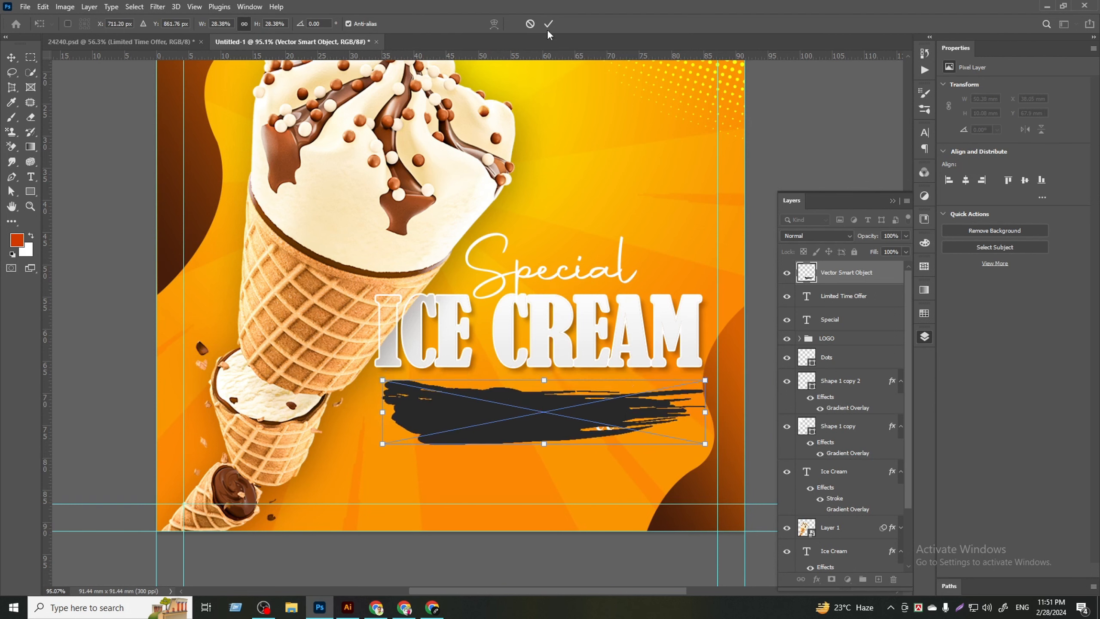
left_click(548, 24)
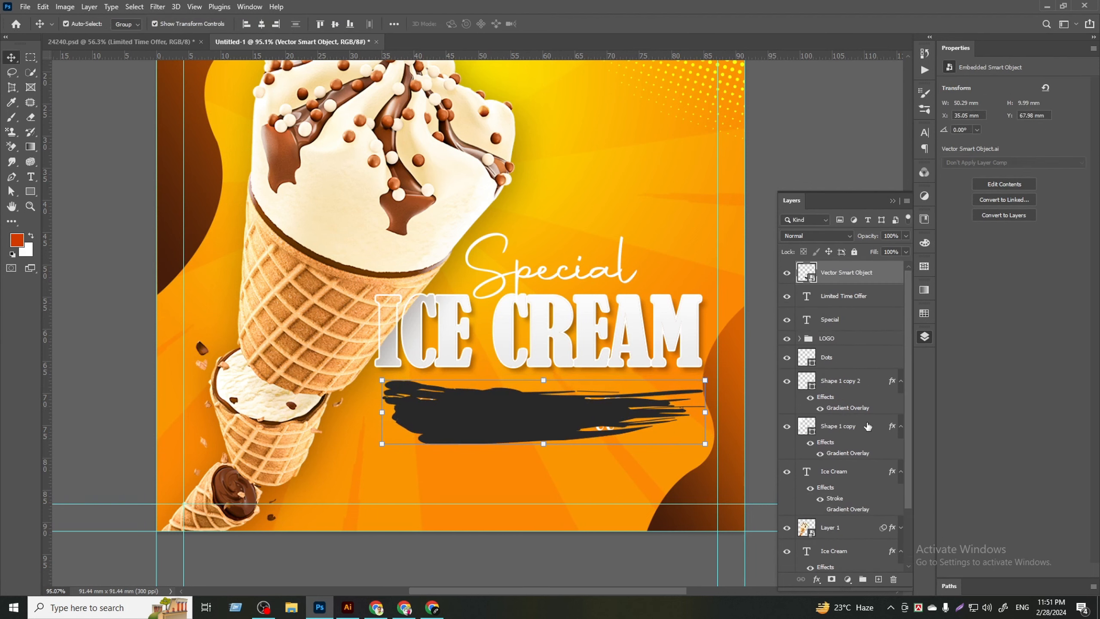
- Copy the corner shape's Gradient Overlay onto the brush stroke and place its layer beneath the Limited Time Offer text
left_click(843, 427)
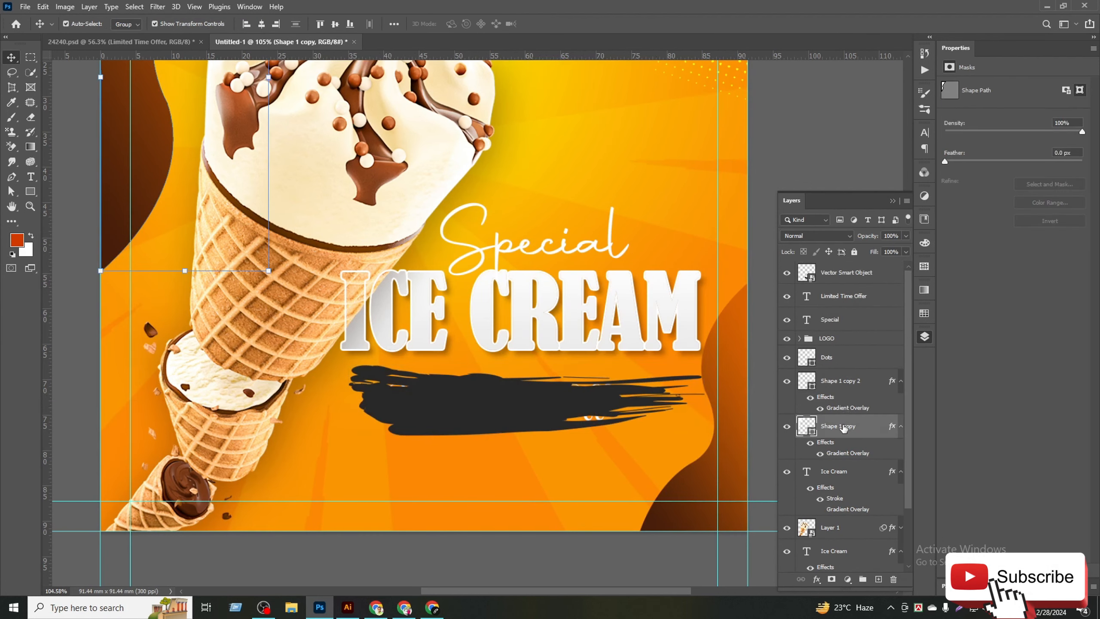
left_click(836, 390)
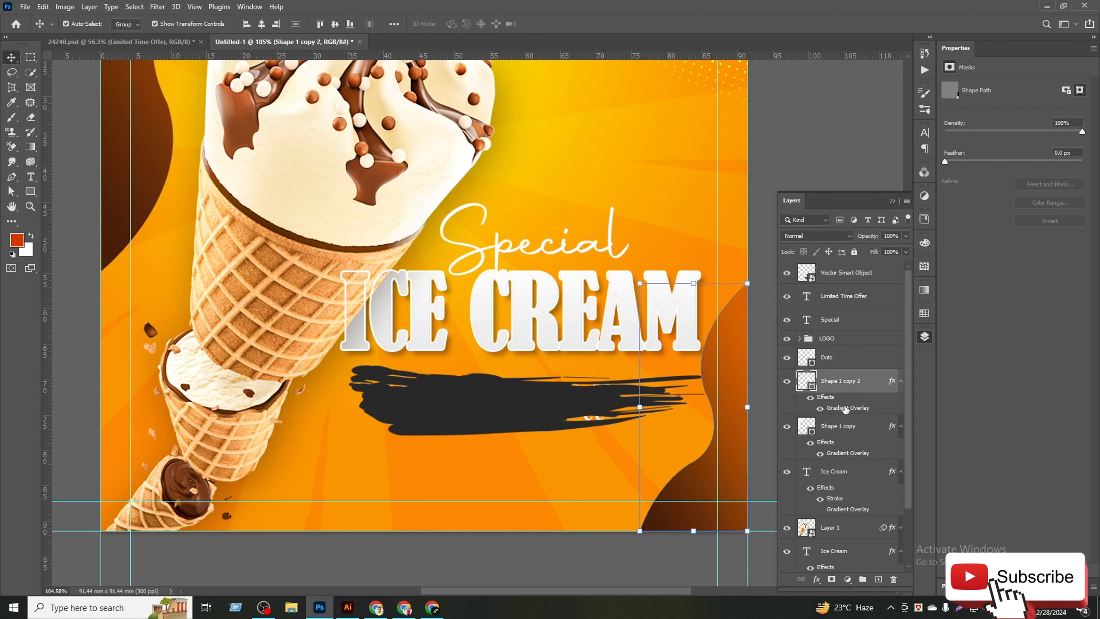
mouse_move(848, 412)
left_mouse_down()
mouse_move(844, 273)
mouse_move(823, 330)
left_mouse_up()
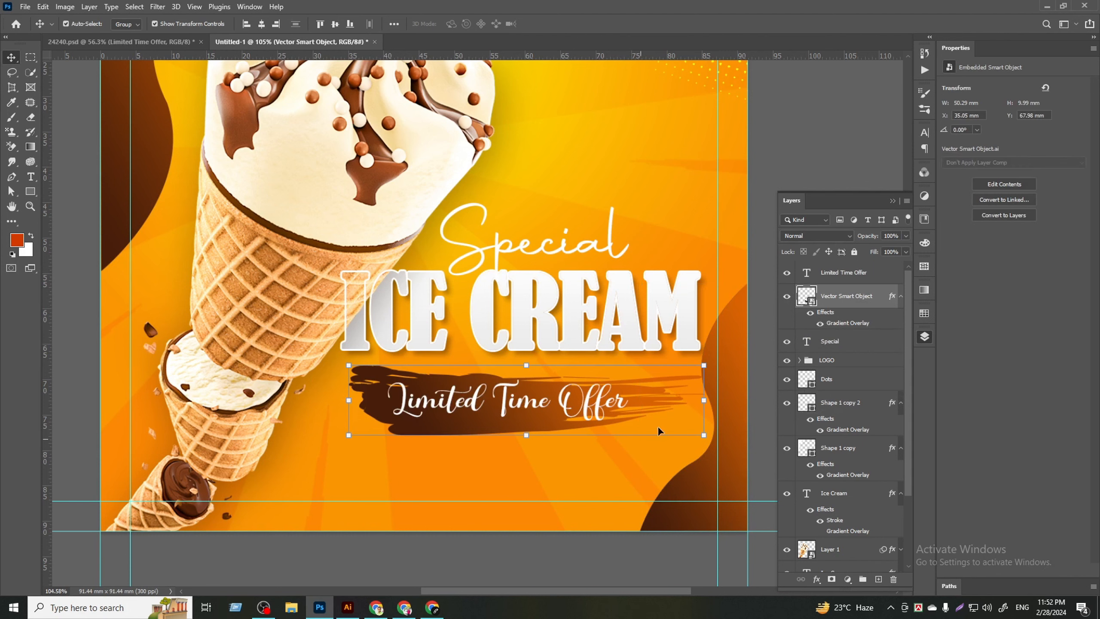
- Enlarge the brush stroke to about 56 × 11 mm, extending it to the poster's right edge
left_click_drag(699, 402, 748, 400)
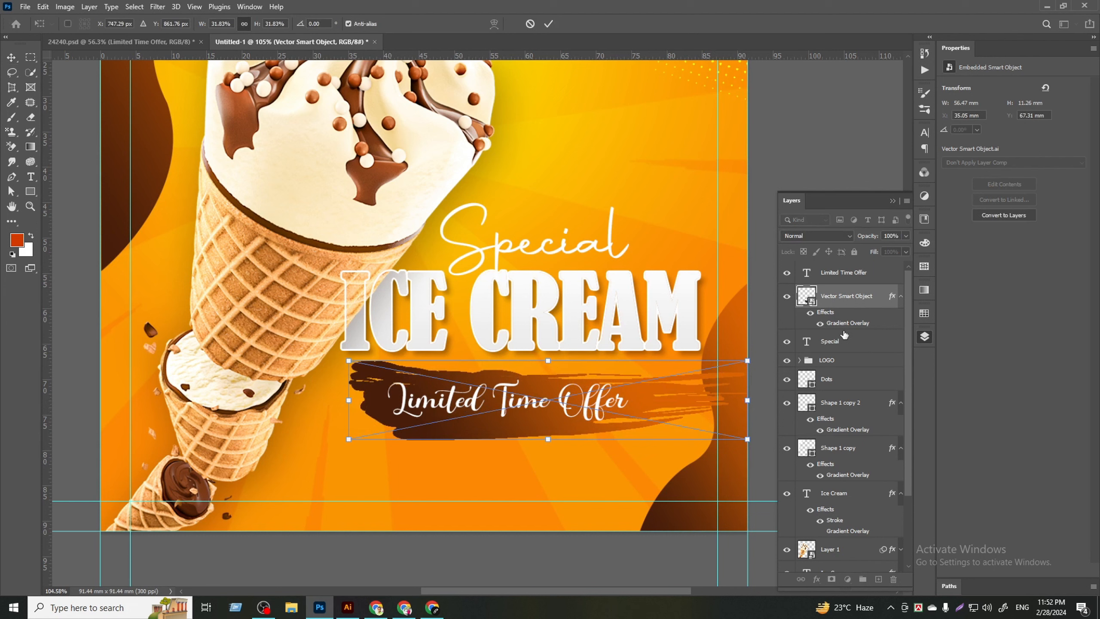
key("Return")
- Move the two chocolate corner shapes to the top of the layer stack and put them in a group
left_click(842, 404)
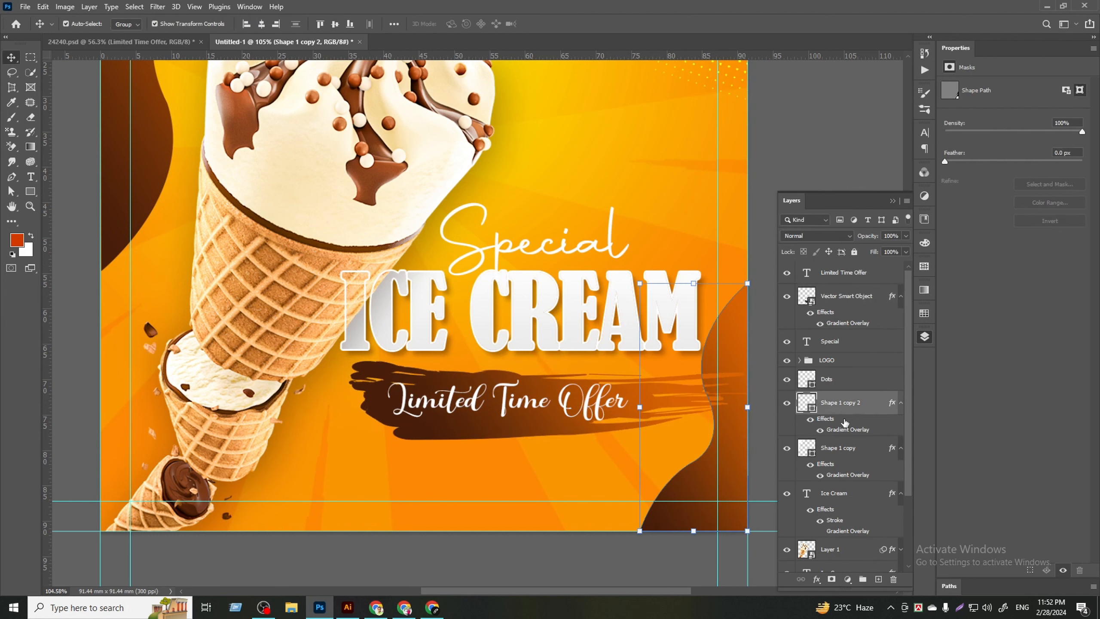
left_click_drag(837, 450, 832, 265)
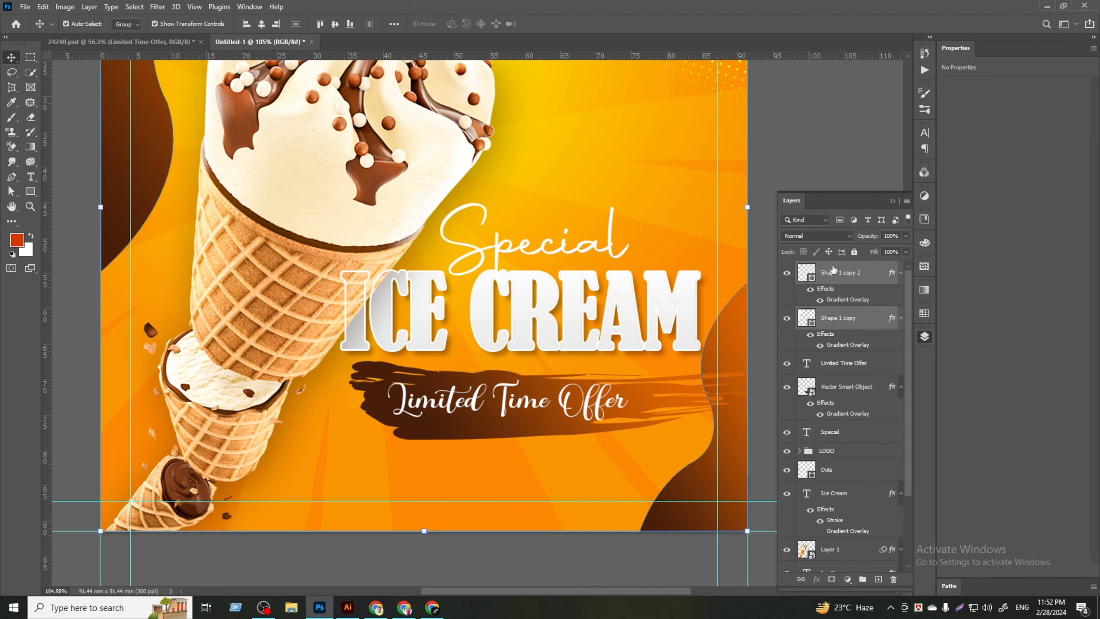
left_click(863, 581)
left_click(784, 271)
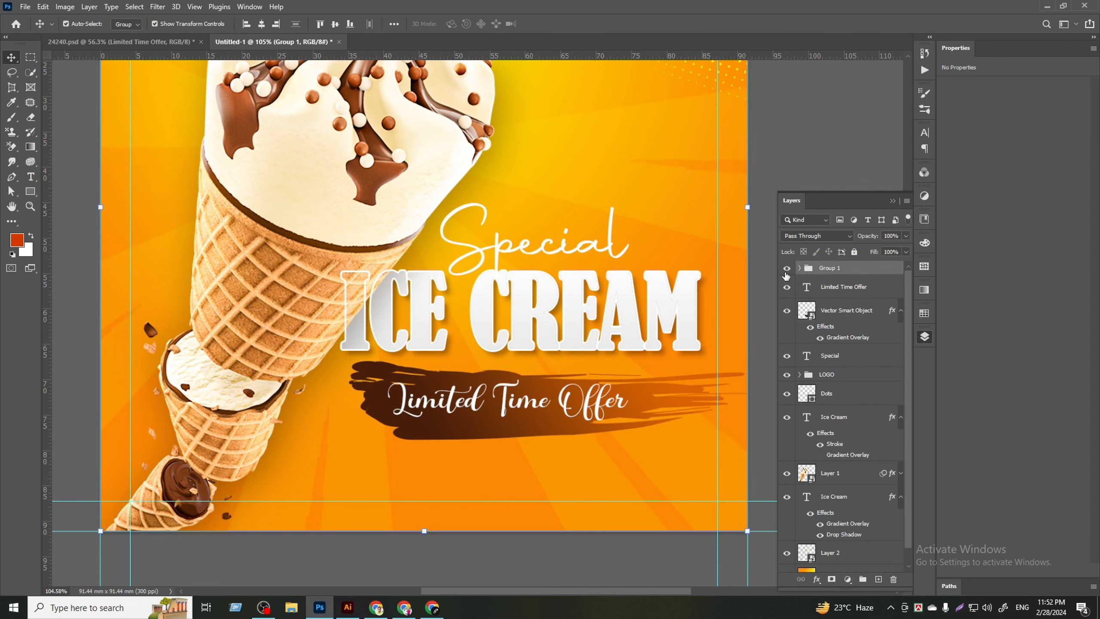
left_click(594, 467)
- Set the Limited Time Offer text to 11 pt and position it within the brush stroke
left_click(595, 406)
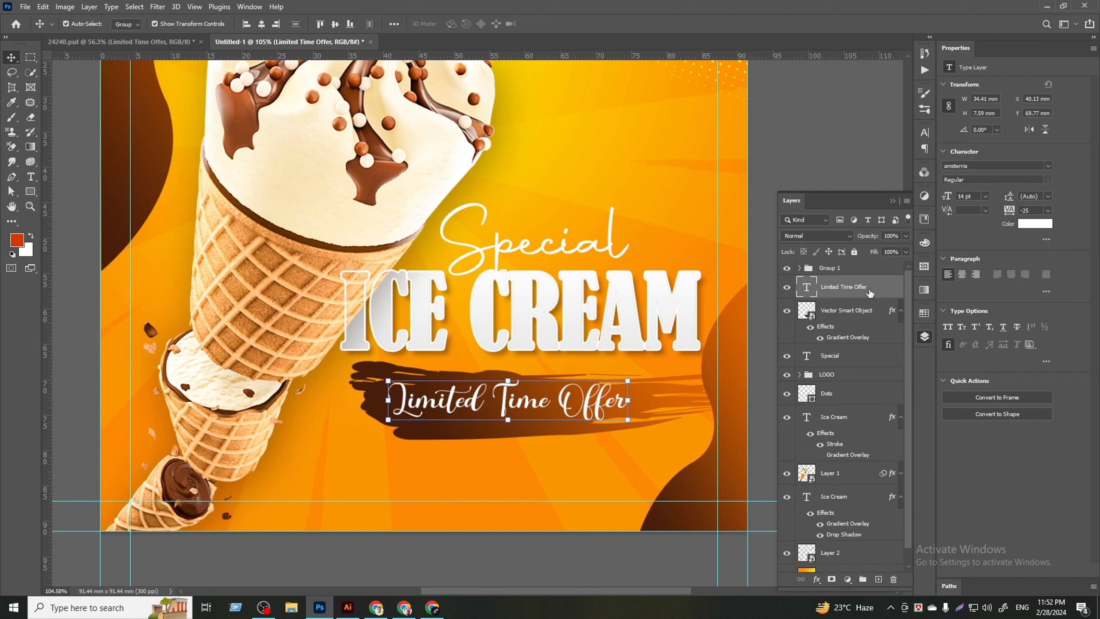
left_click(985, 198)
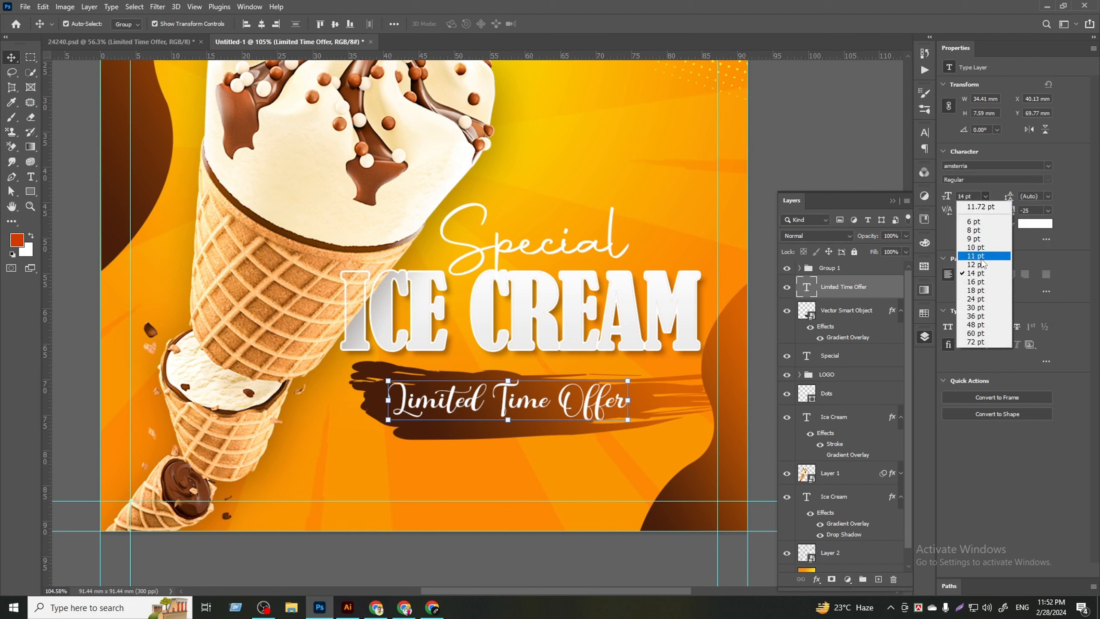
left_click(982, 255)
left_click_drag(530, 407, 564, 412)
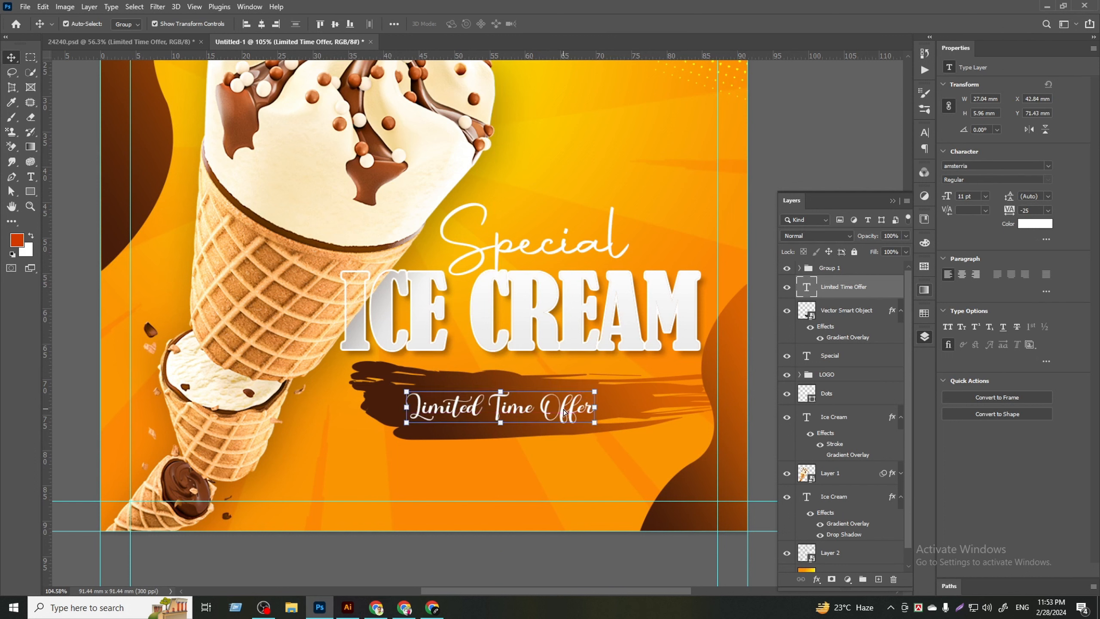
left_click(571, 476)
scroll(572, 476, "down", 4)
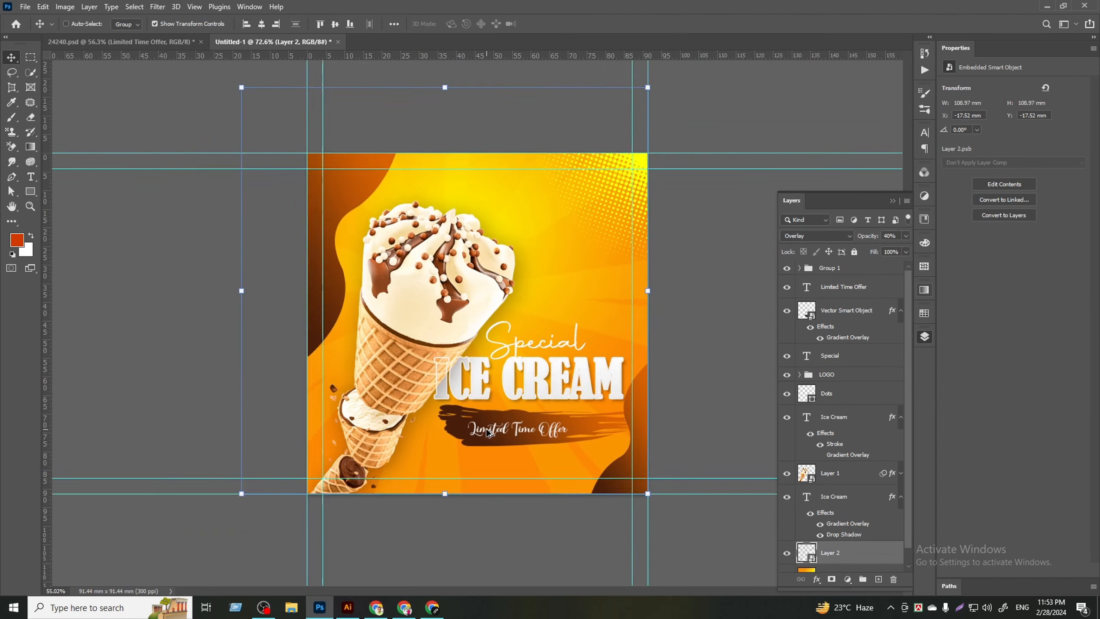
left_click(529, 536)
scroll(535, 518, "up", 2)
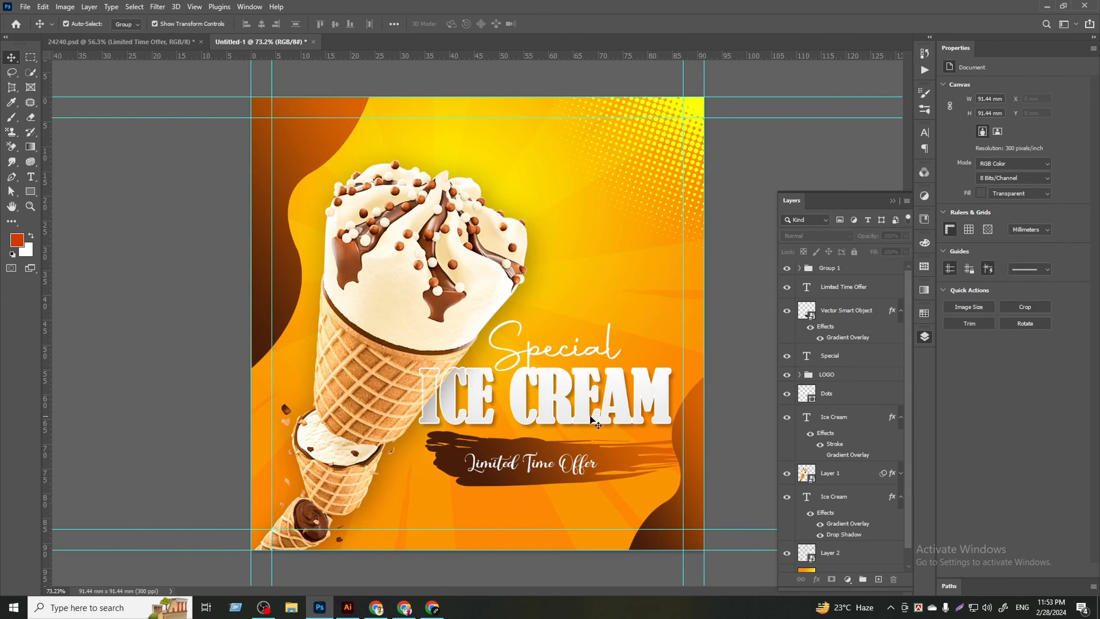
scroll(594, 421, "down", 1)
key("ctrl+plus")
- In 24240.psd, lock the Color Fill 1 background and bring the Phone and Web groups into the poster document
left_click(164, 43)
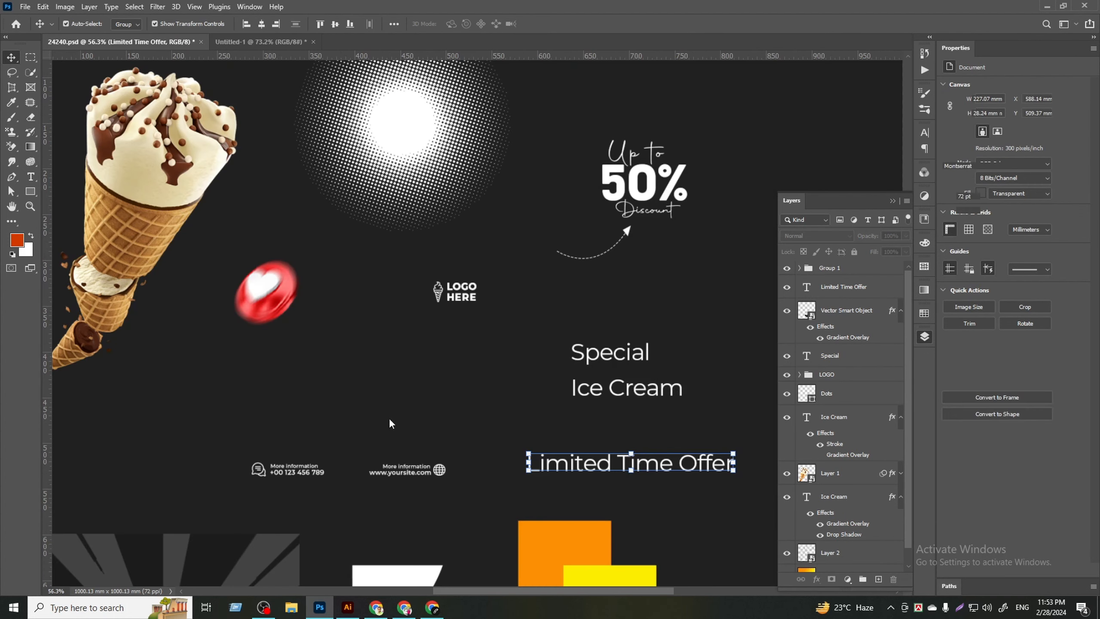
left_click(251, 408)
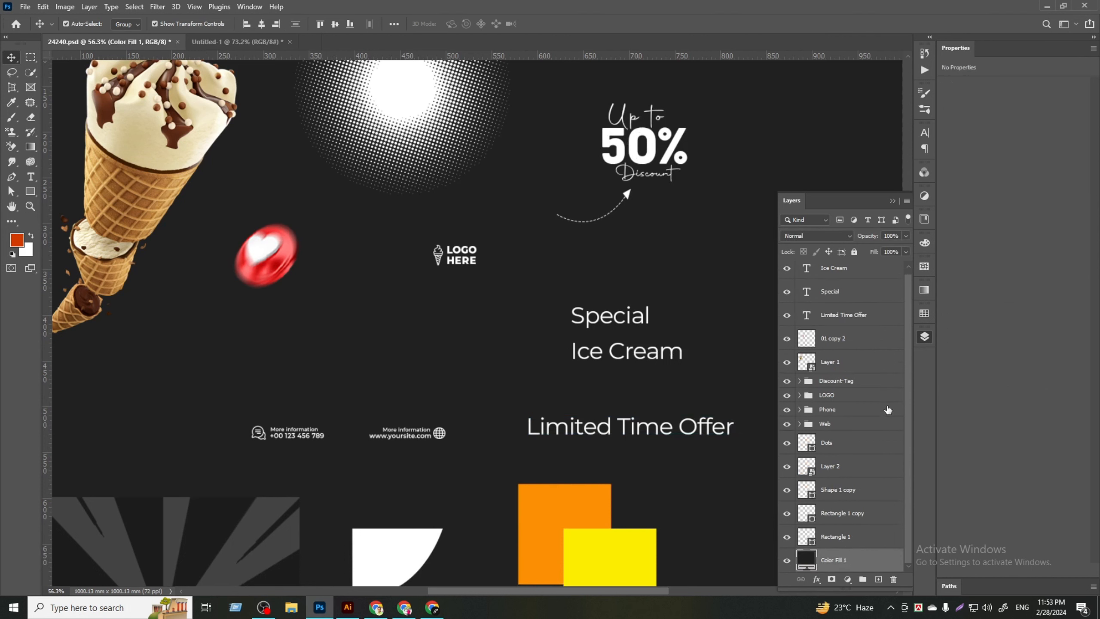
left_click(856, 252)
left_click_drag(237, 402, 430, 471)
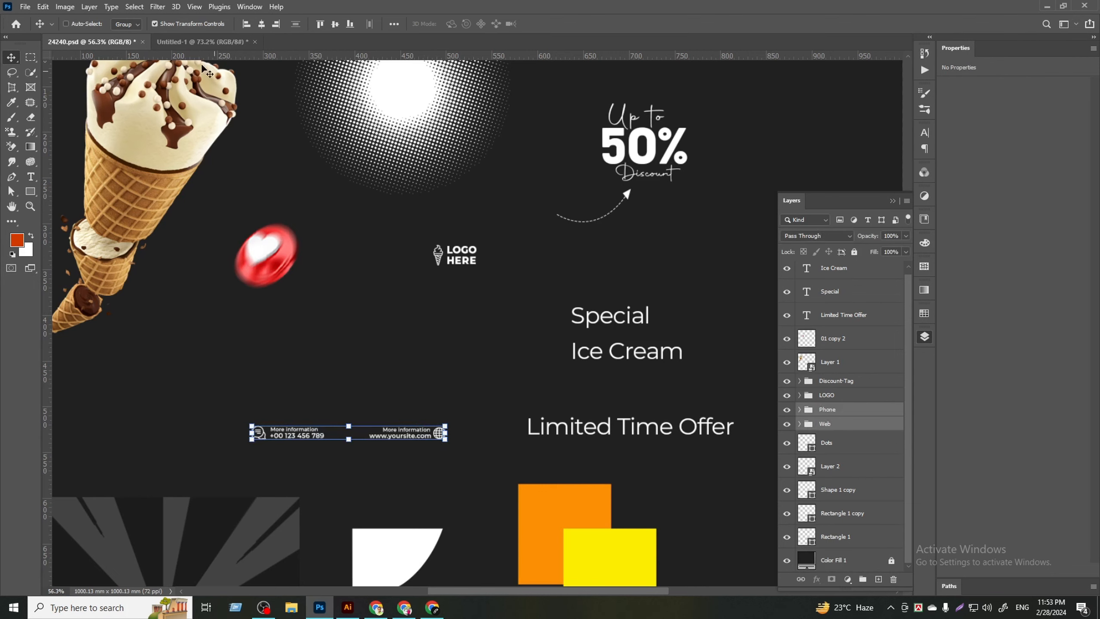
left_click_drag(208, 72, 466, 388)
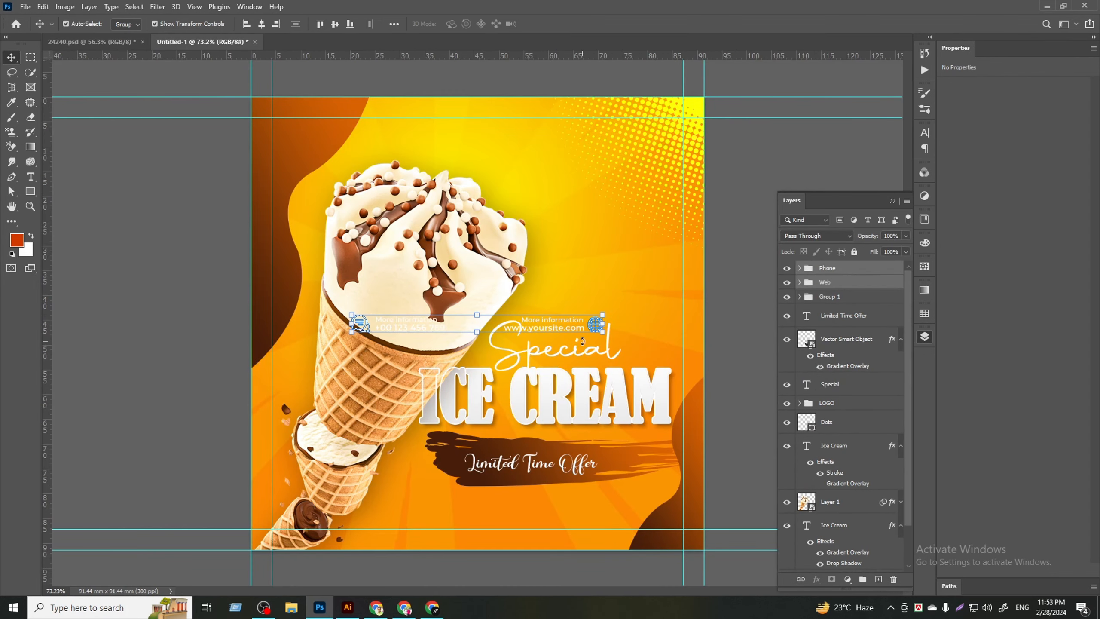
left_click_drag(595, 330, 602, 500)
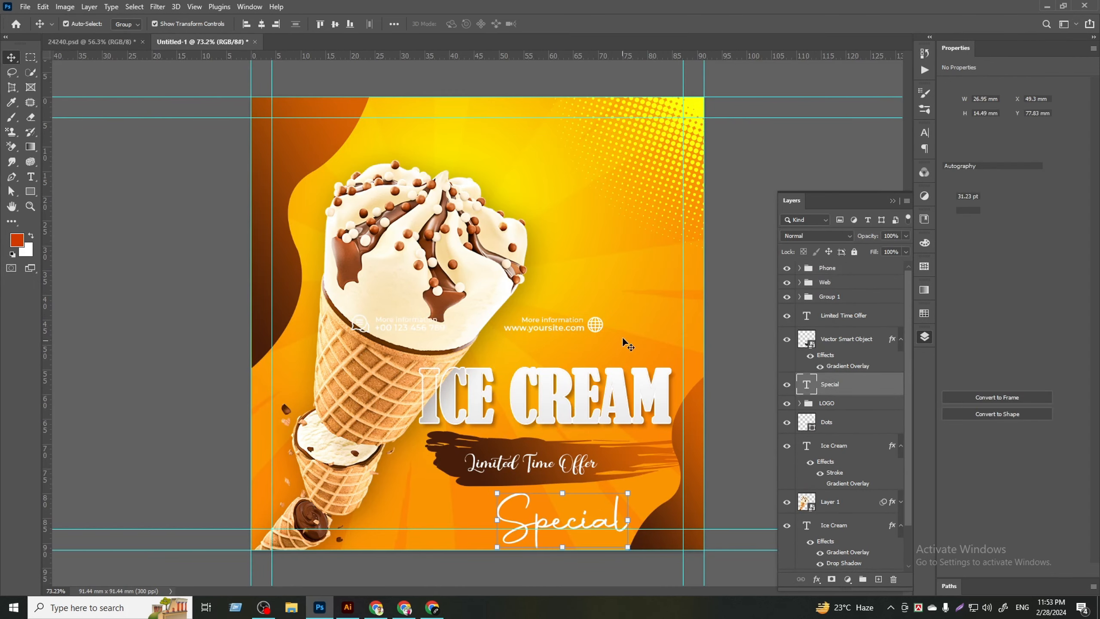
key("ctrl+z")
left_click(836, 271)
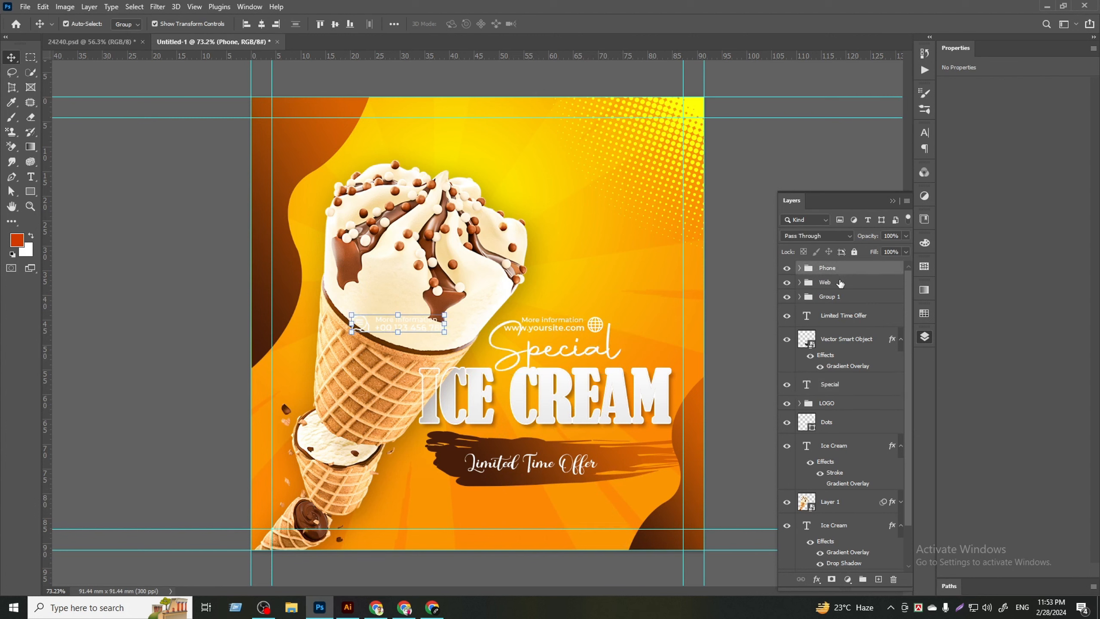
left_click(839, 283, "shift")
left_click_drag(603, 340, 630, 405)
key("ctrl+z")
left_click(357, 326)
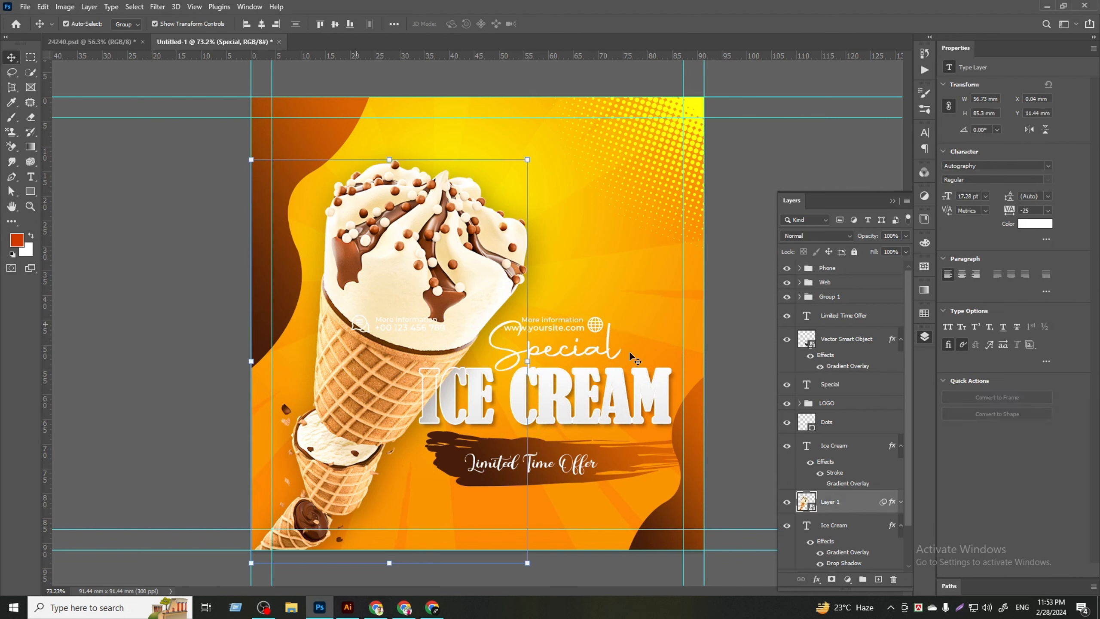
- Align the Phone and Web contact details to the bottom edge of the poster and group them together
left_click(843, 282)
left_click(838, 269)
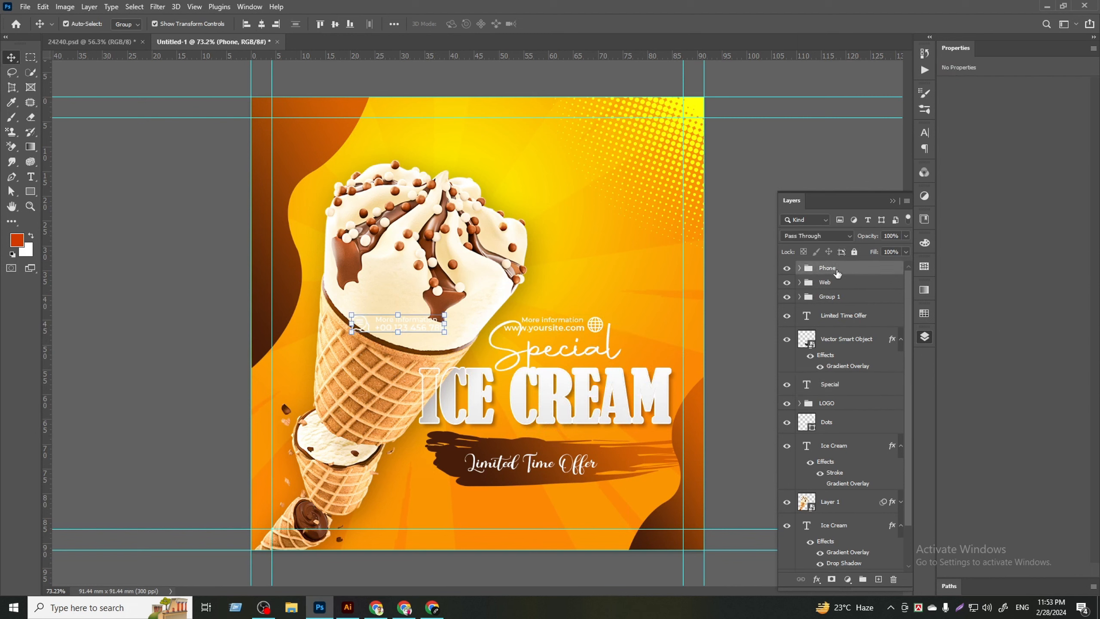
left_click(841, 282, "shift")
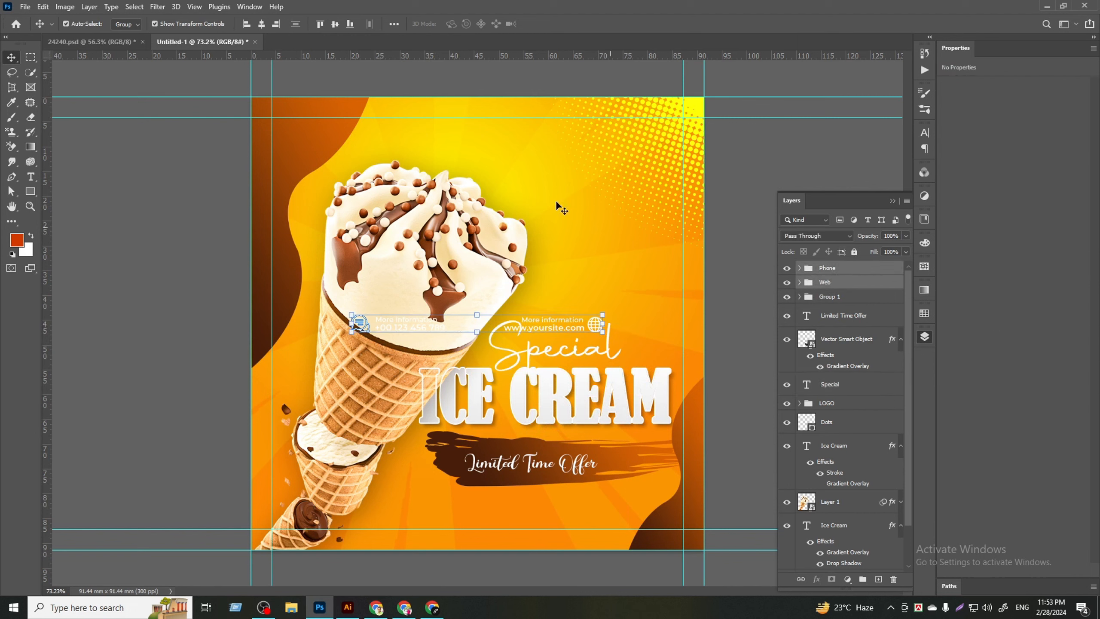
left_click(349, 24)
key("ctrl+g")
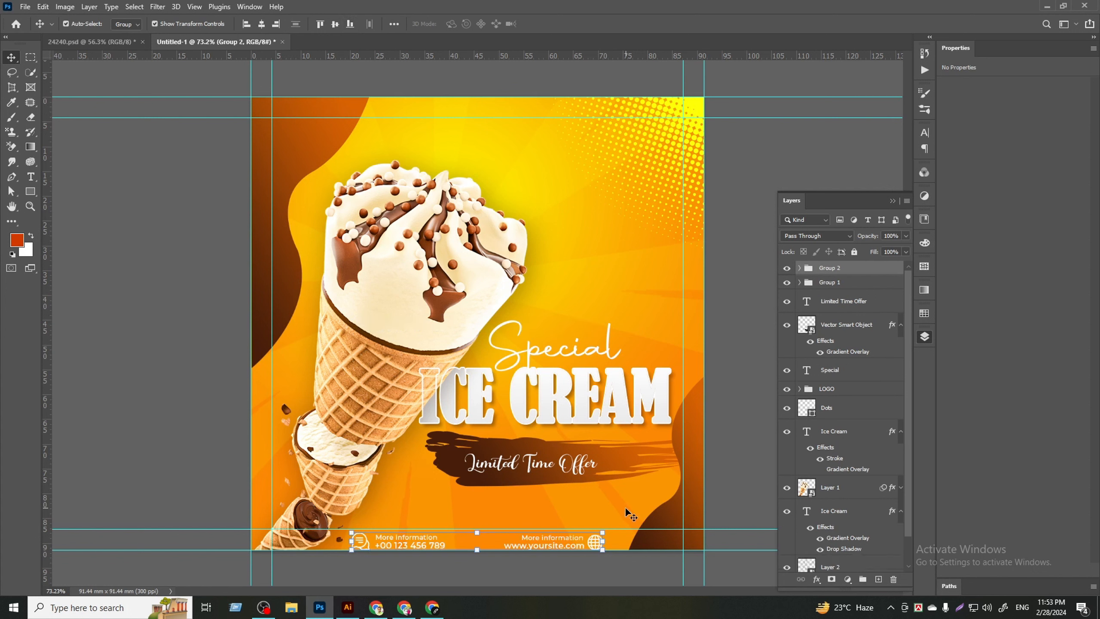
- Nudge the contact details group up to the bottom margin guide and right, clear of the cone
key("shift+Up")
key("shift+Up")
key("shift+Up")
key("shift+Up")
key("shift+Up")
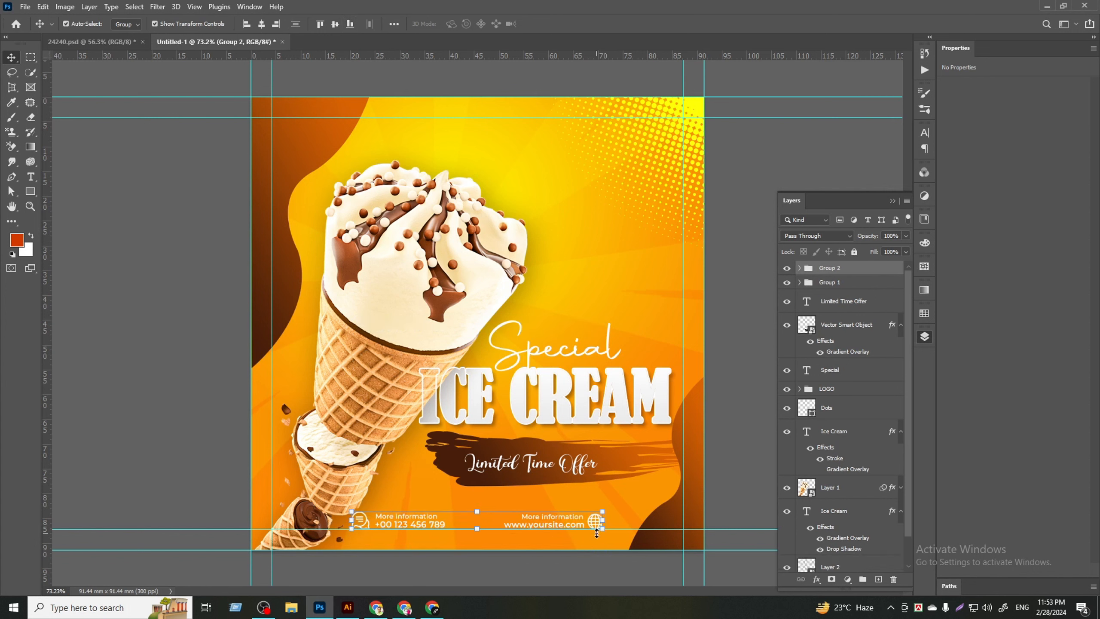
key("shift+Right")
key("shift+Right")
key("shift+Right")
key("shift+Right")
key("shift+Right")
key("shift+Right")
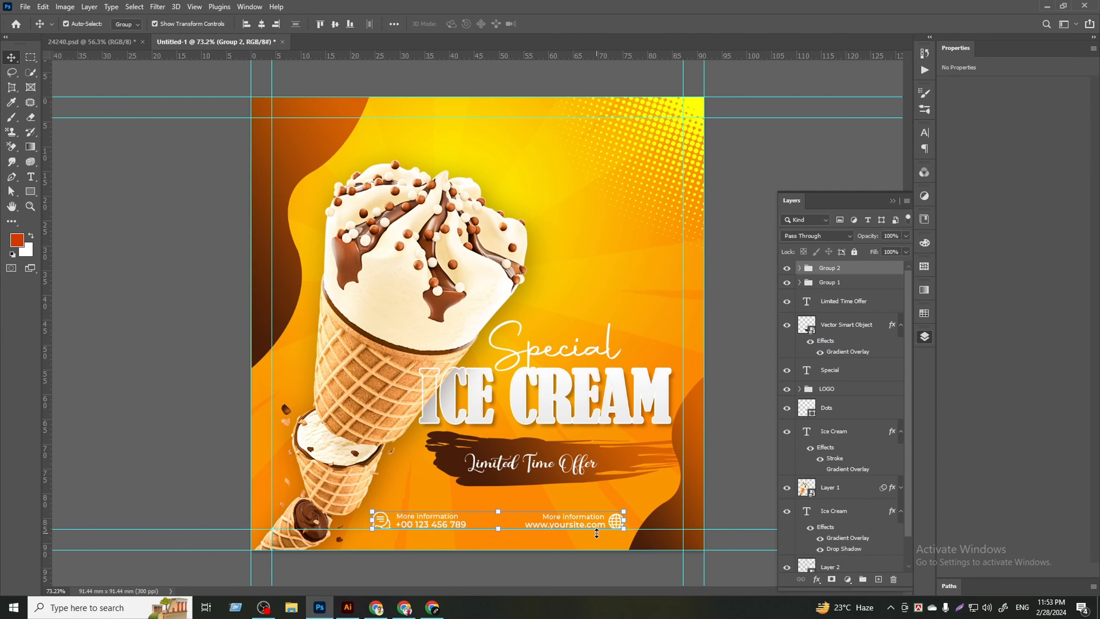
key("shift+Right")
key("Down")
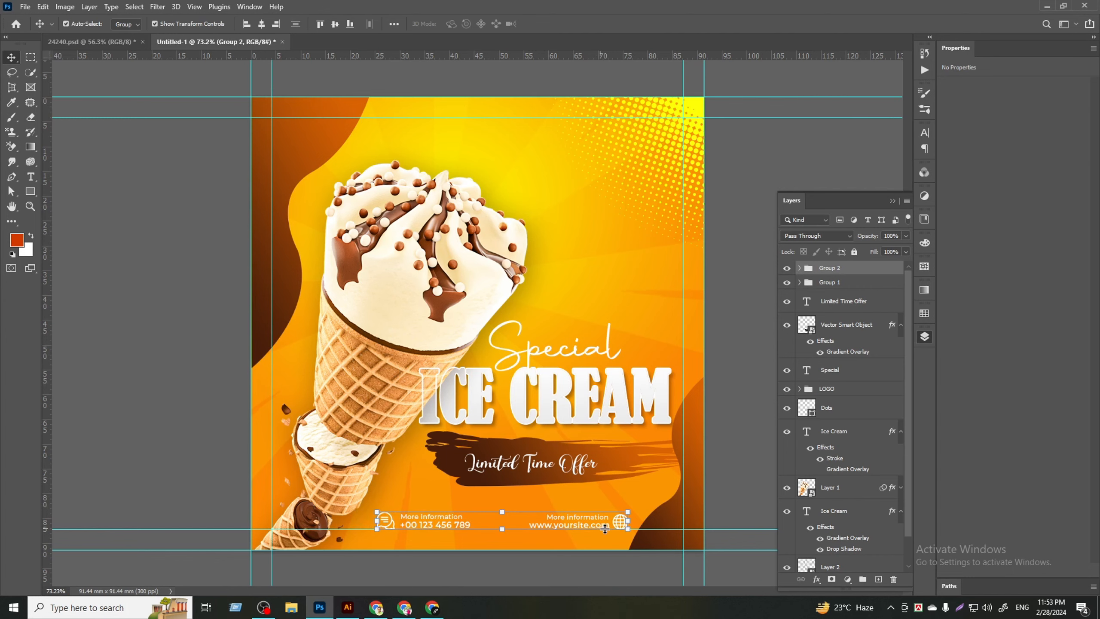
left_click(726, 479)
key("ctrl+minus")
key("ctrl+minus")
key("ctrl+0")
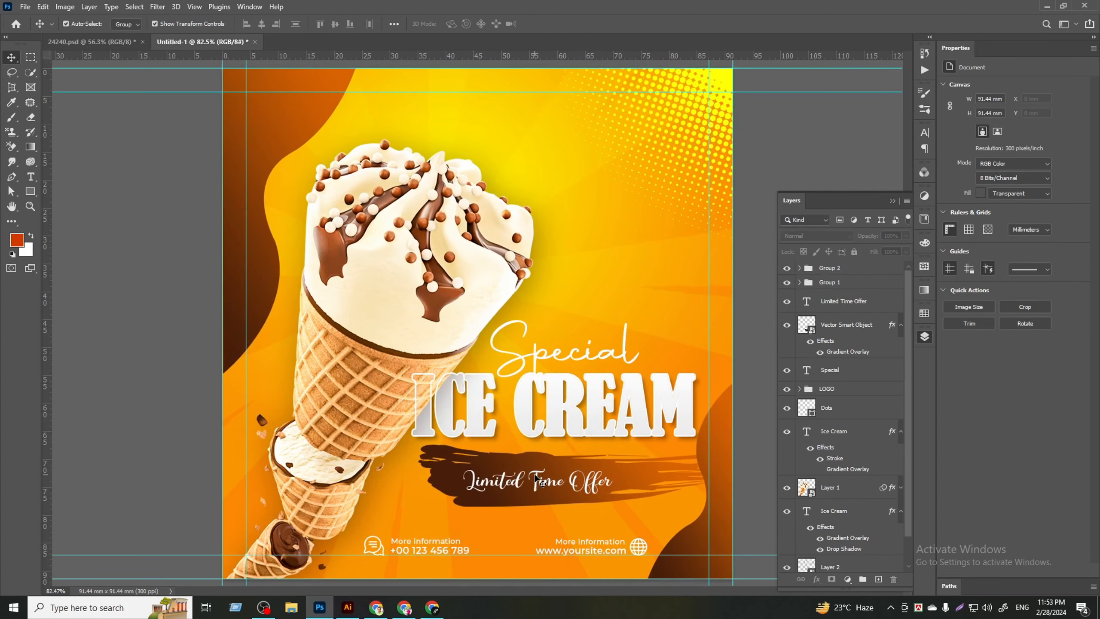
scroll(537, 480, "down", 2)
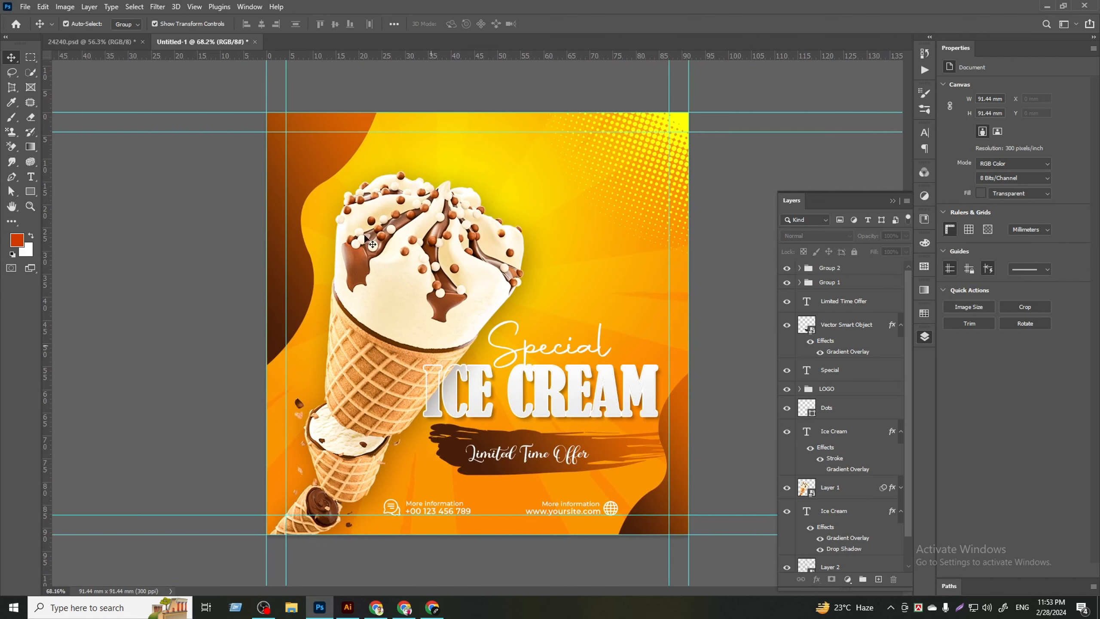
- Bring the Discount-Tag group from 24240.psd into the poster document
left_click(91, 42)
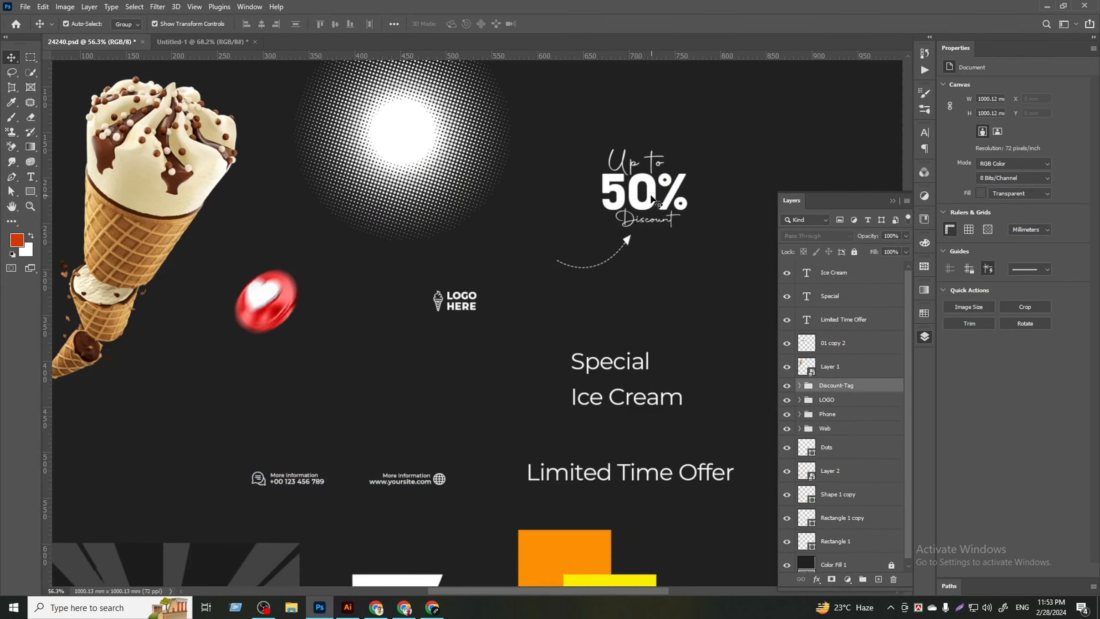
left_click(651, 196)
scroll(650, 191, "up", 4)
left_click_drag(652, 186, 596, 268)
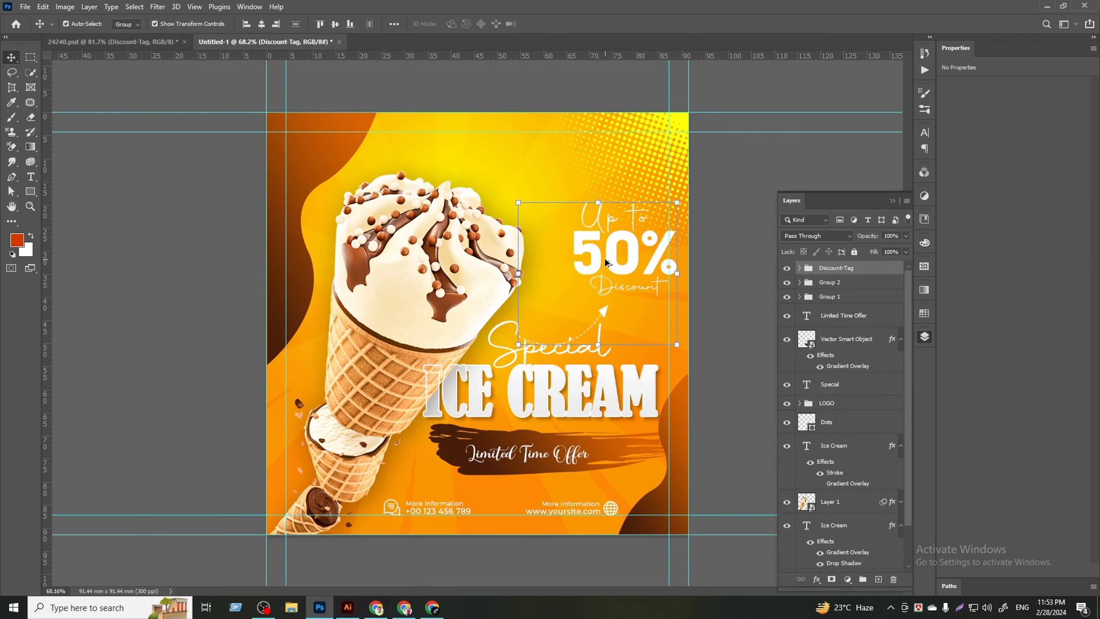
- Scale the Discount-Tag group to about 68% and position it above the headline, between the cone and the poster's right margin guide
scroll(604, 262, "up", 1)
left_click_drag(668, 267, 595, 262)
left_click(566, 23)
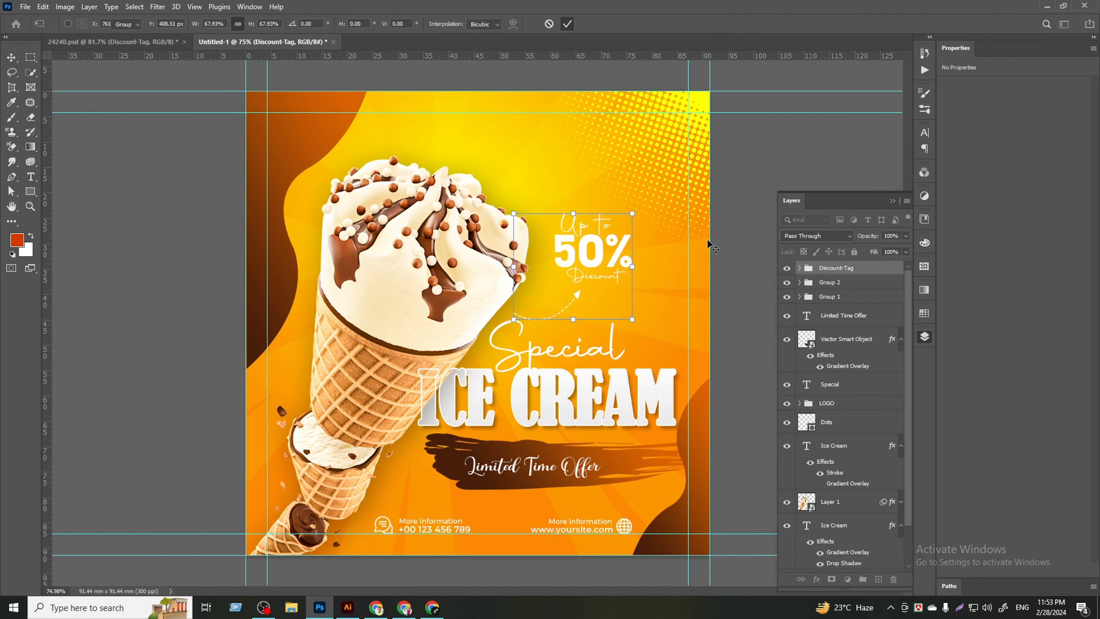
left_click(708, 244)
scroll(593, 252, "up", 2)
left_click_drag(582, 246, 599, 230)
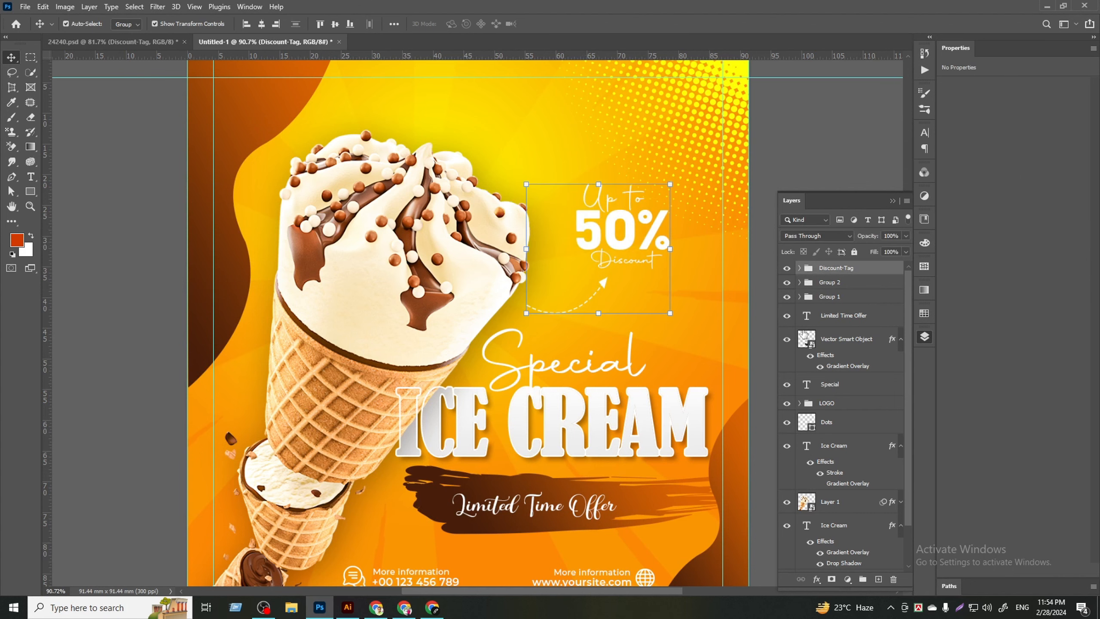
left_click_drag(716, 287, 622, 339)
left_click(695, 331)
scroll(544, 267, "up", 4)
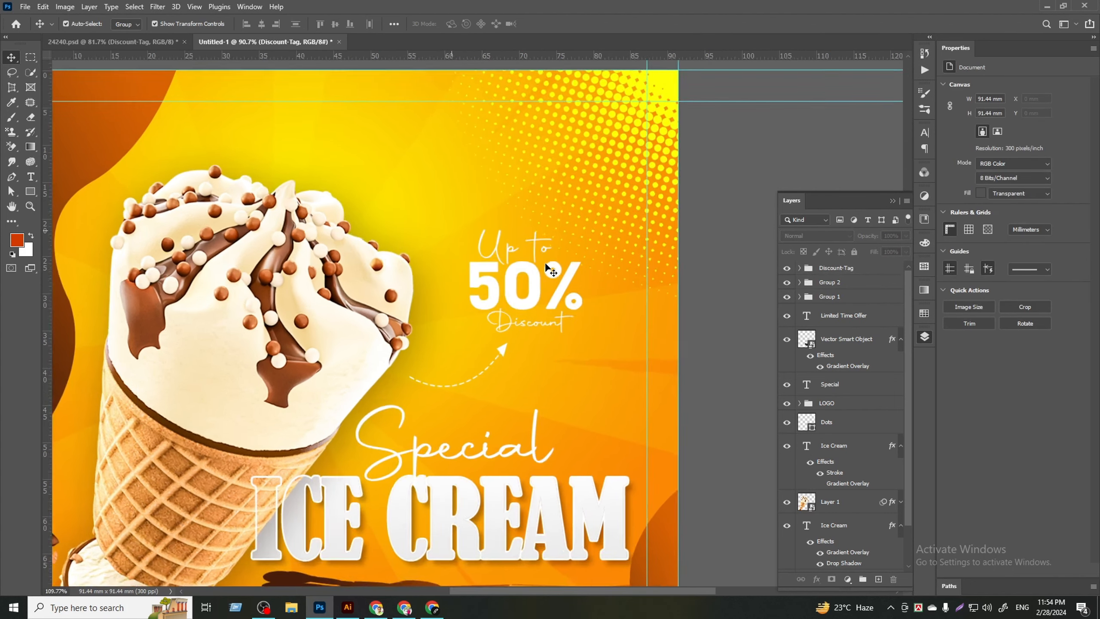
- Apply a reversed linear Gradient Overlay from orange-brown to dark brown to the 50% text, with angle -94° and scale 150%
left_click(536, 279)
left_click(799, 268)
left_click(842, 287)
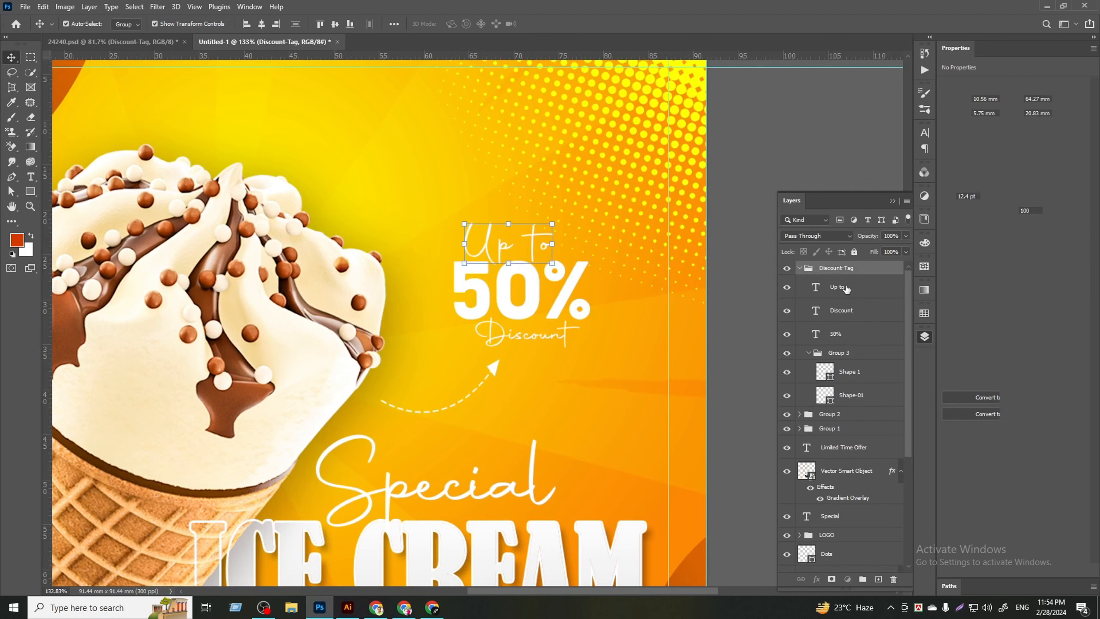
scroll(664, 326, "down", 1)
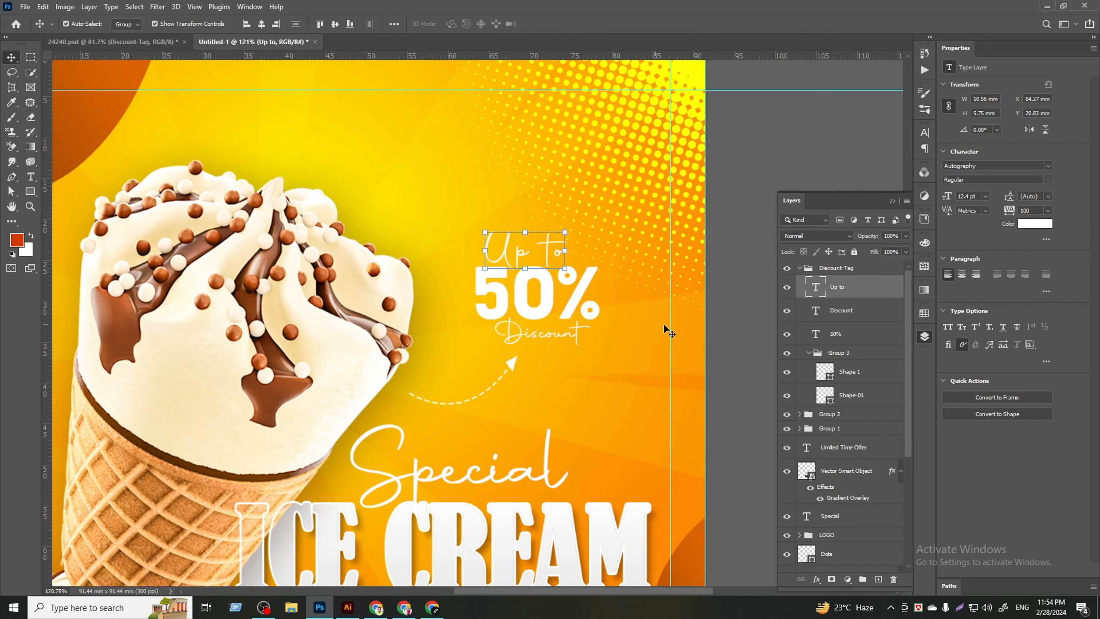
left_click(845, 331)
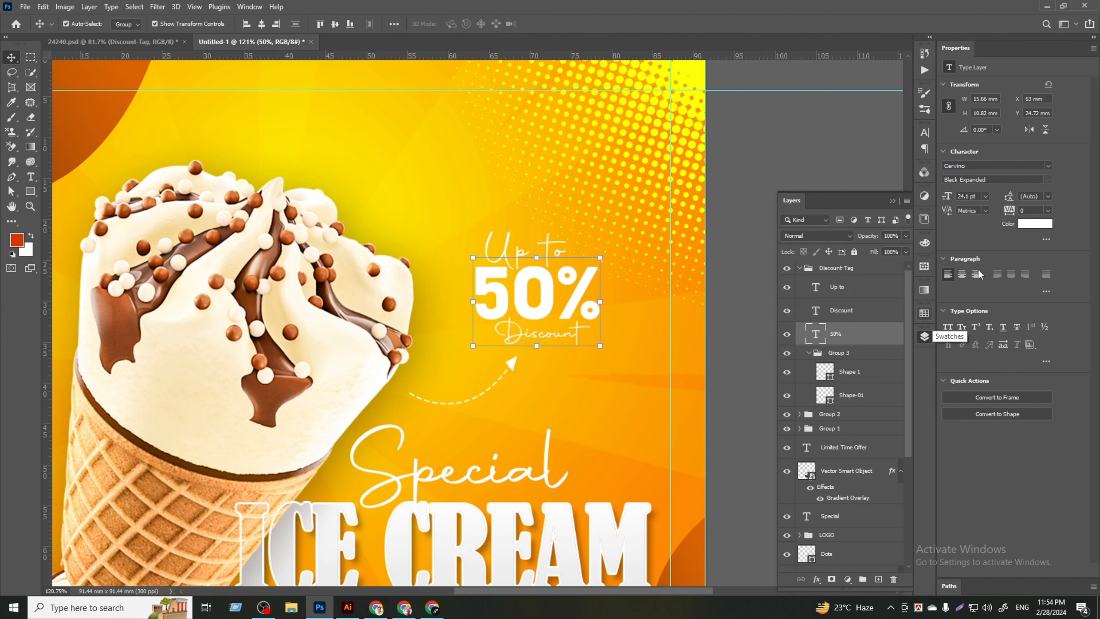
double_click(868, 339)
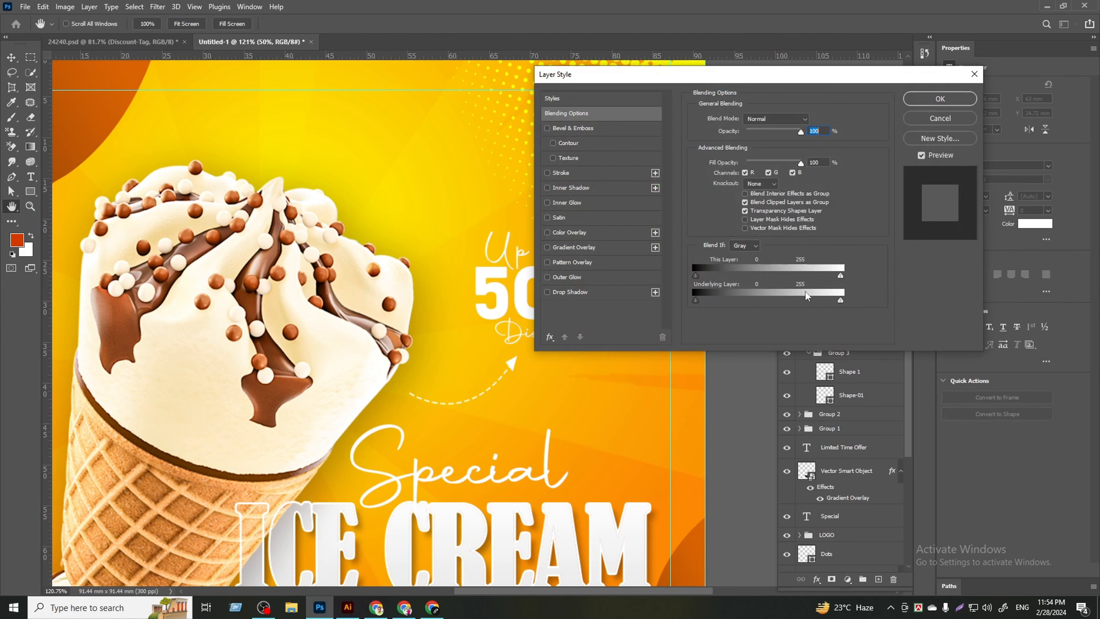
left_click(569, 249)
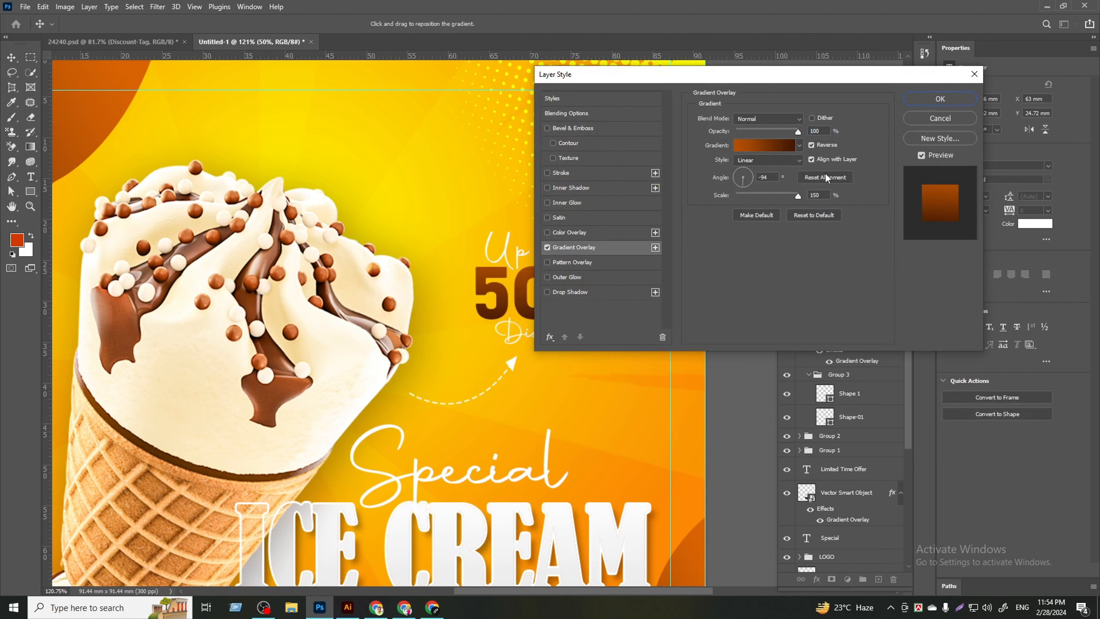
left_click(917, 100)
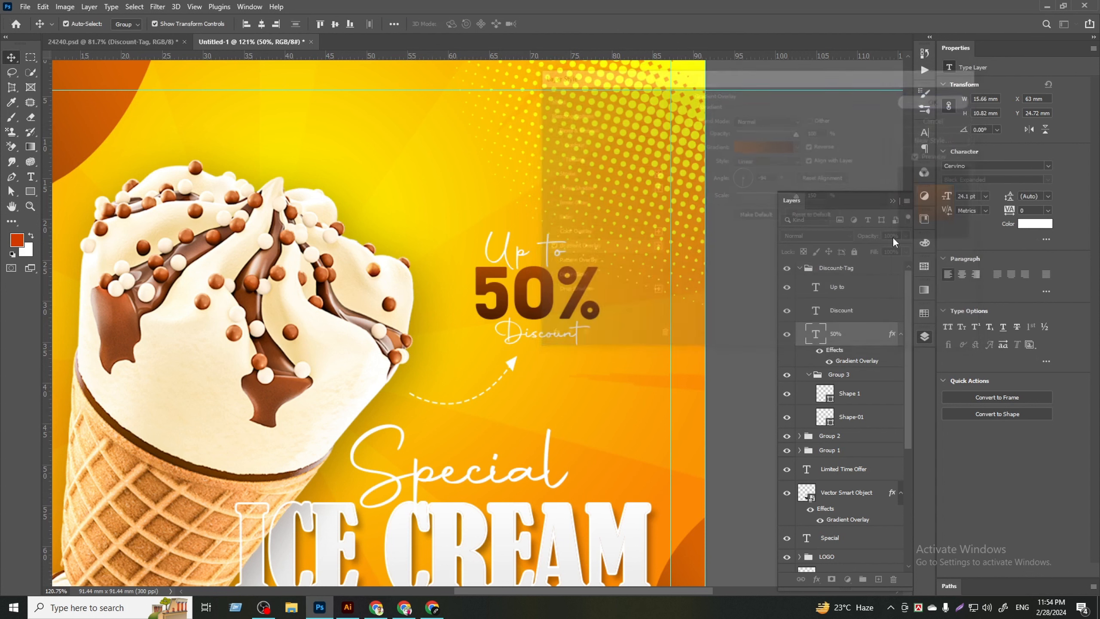
- Recolor the Up to text orange (d25f02), sampled from the poster's lower-right corner shape
left_click(839, 291)
left_click(1027, 230)
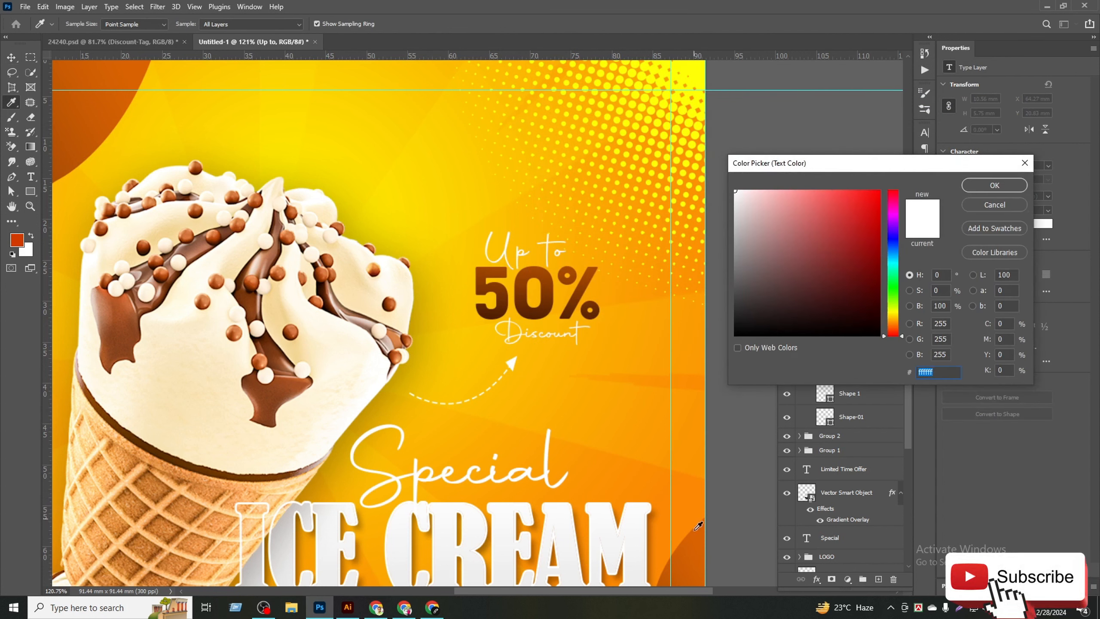
left_click(695, 537)
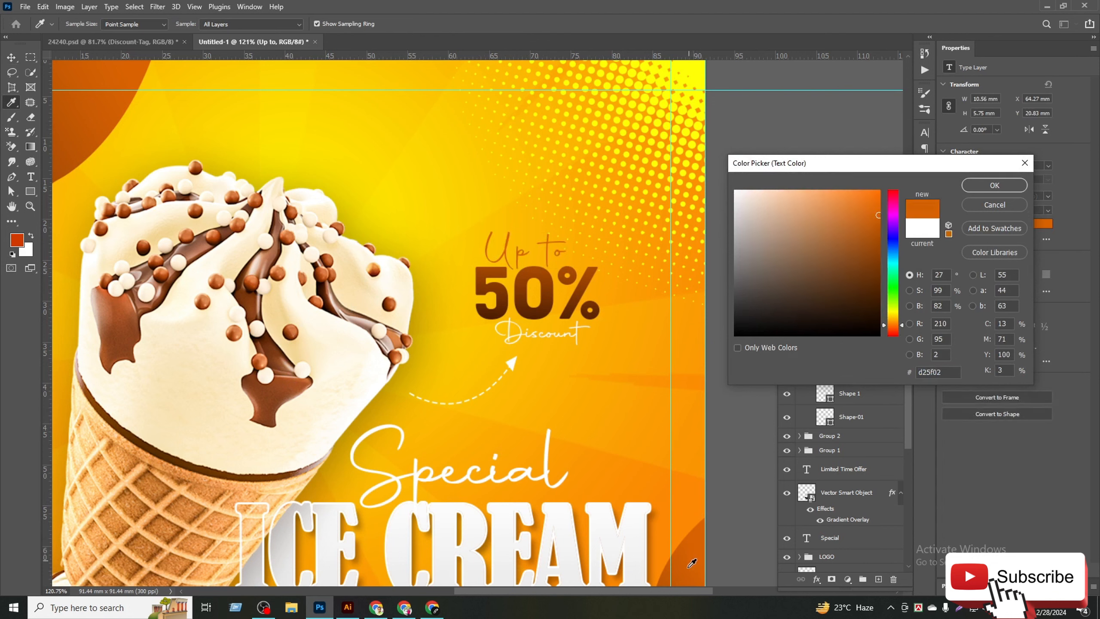
left_click(994, 185)
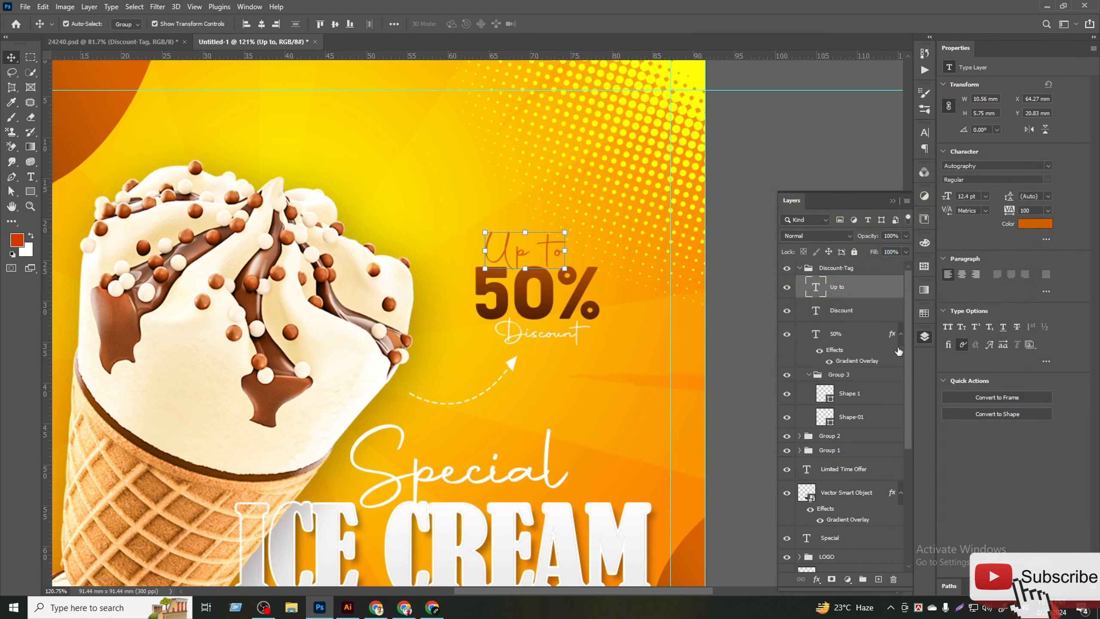
- Recolor the Discount text dark brown (4e1e03), sampled from the base of the 50% text
left_click(805, 319)
left_click(1037, 223)
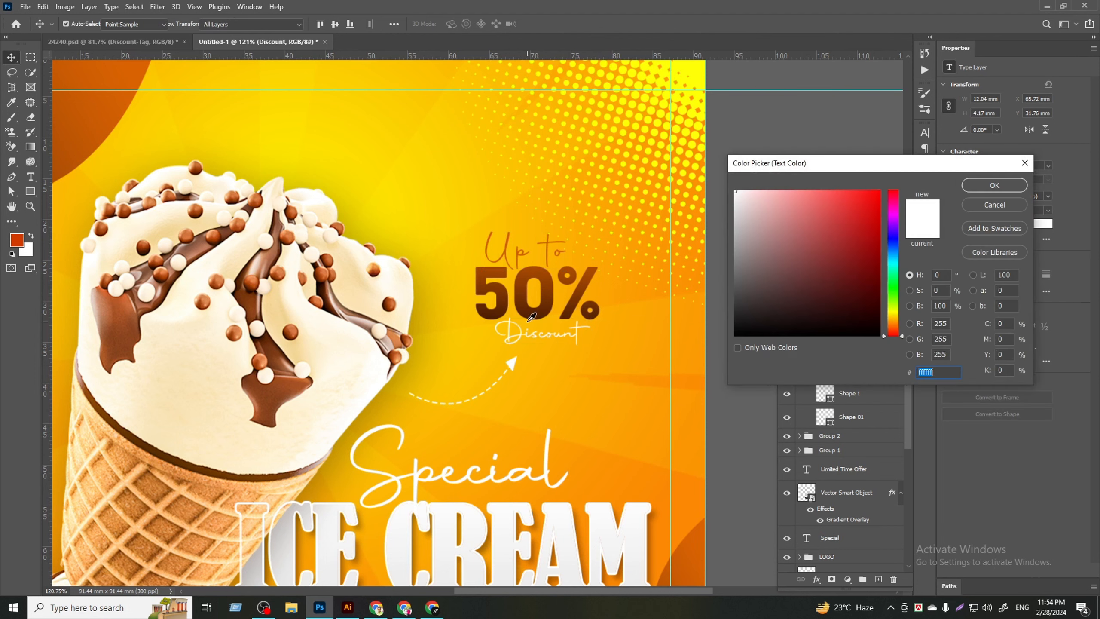
left_click(491, 318)
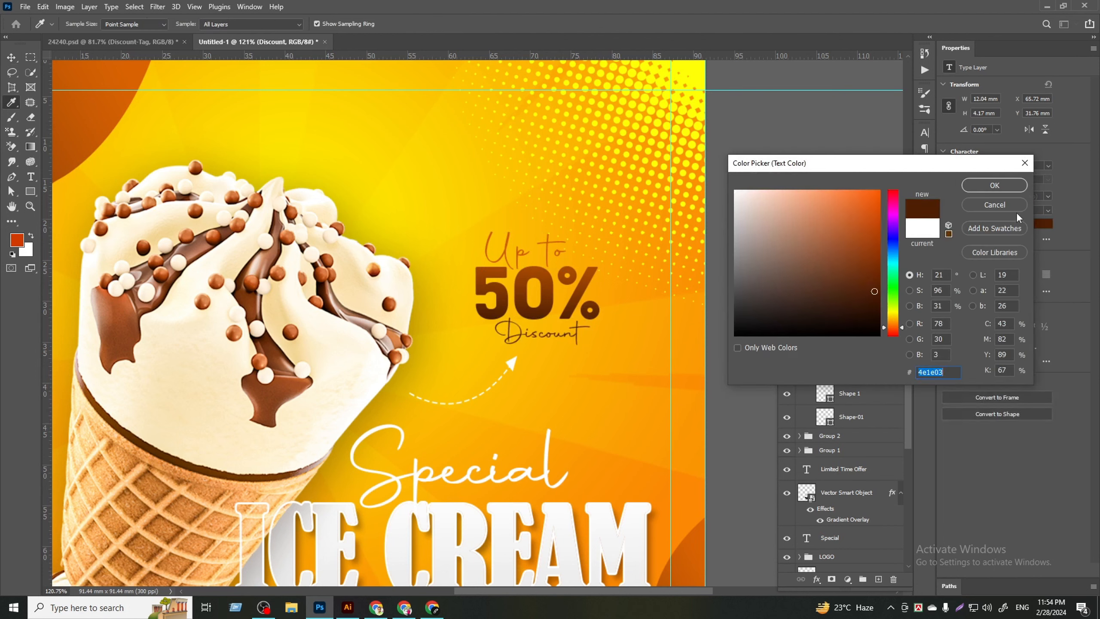
left_click(987, 189)
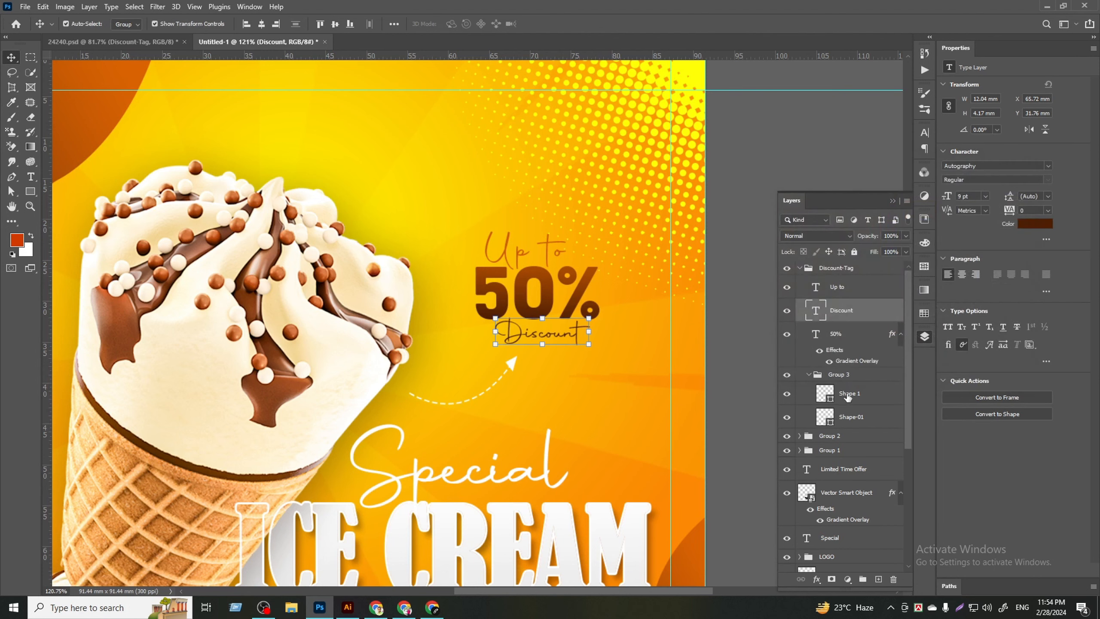
- Change the dashed curve's stroke in the discount tag to the recently used dark brown
left_click(825, 394)
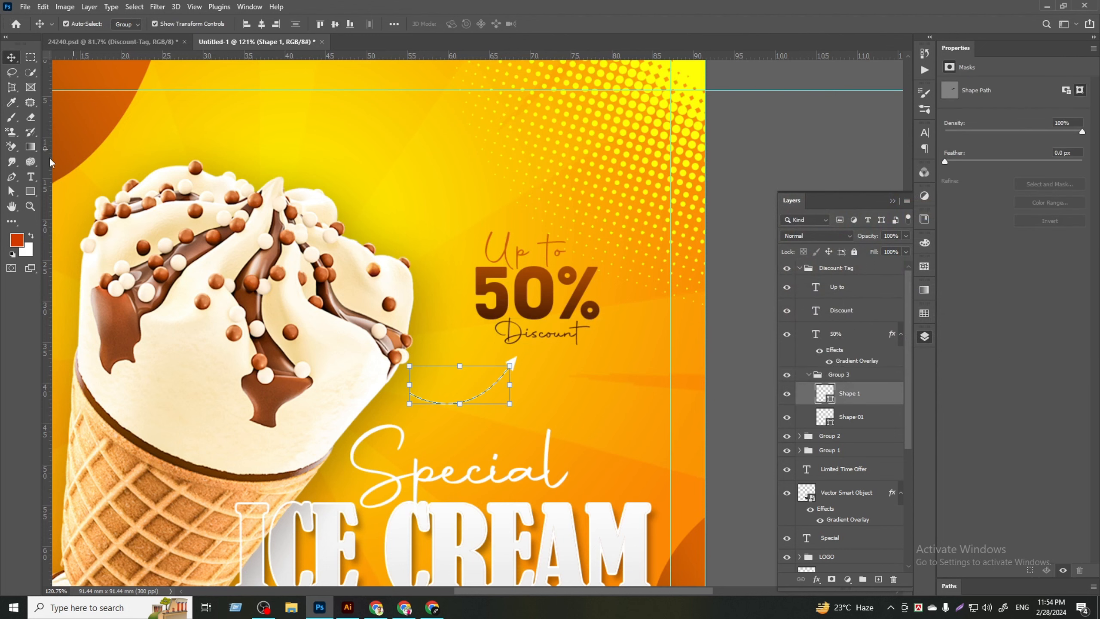
left_click(12, 176)
left_click(170, 24)
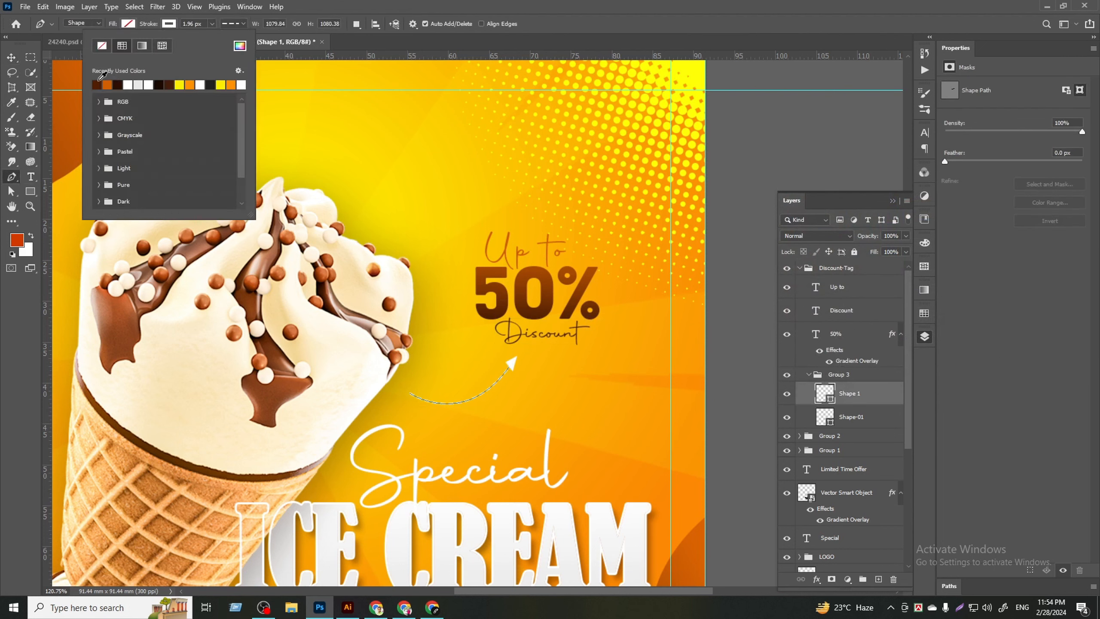
left_click(98, 82)
left_click(168, 25)
left_click(13, 57)
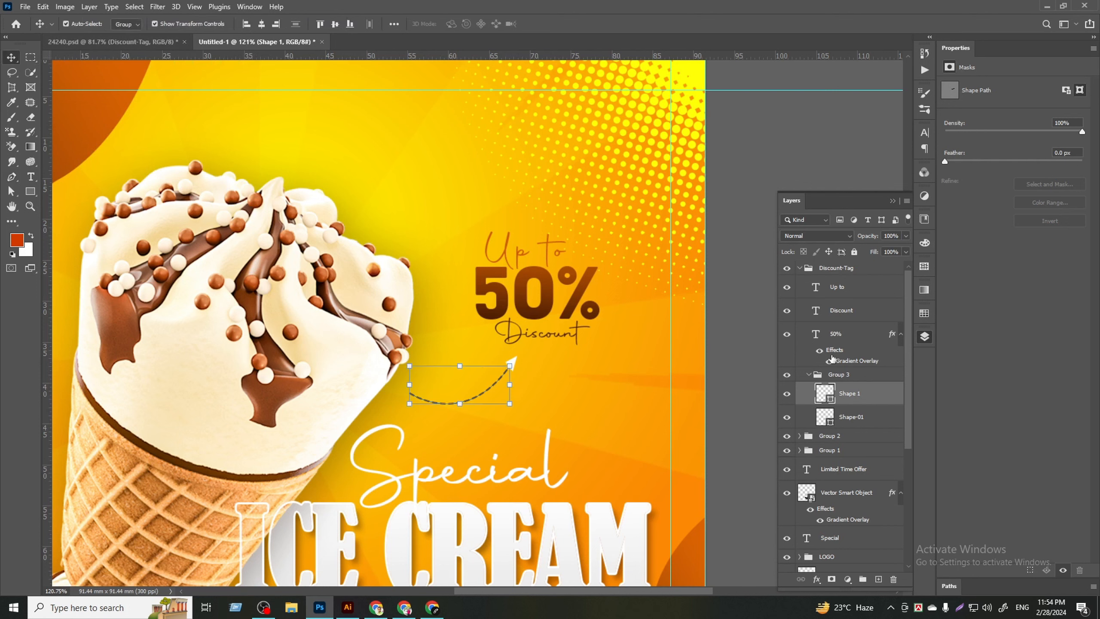
- Fill the arrowhead shape of the discount tag with dark brown (562203), sampled from the 50% text
left_click(845, 417)
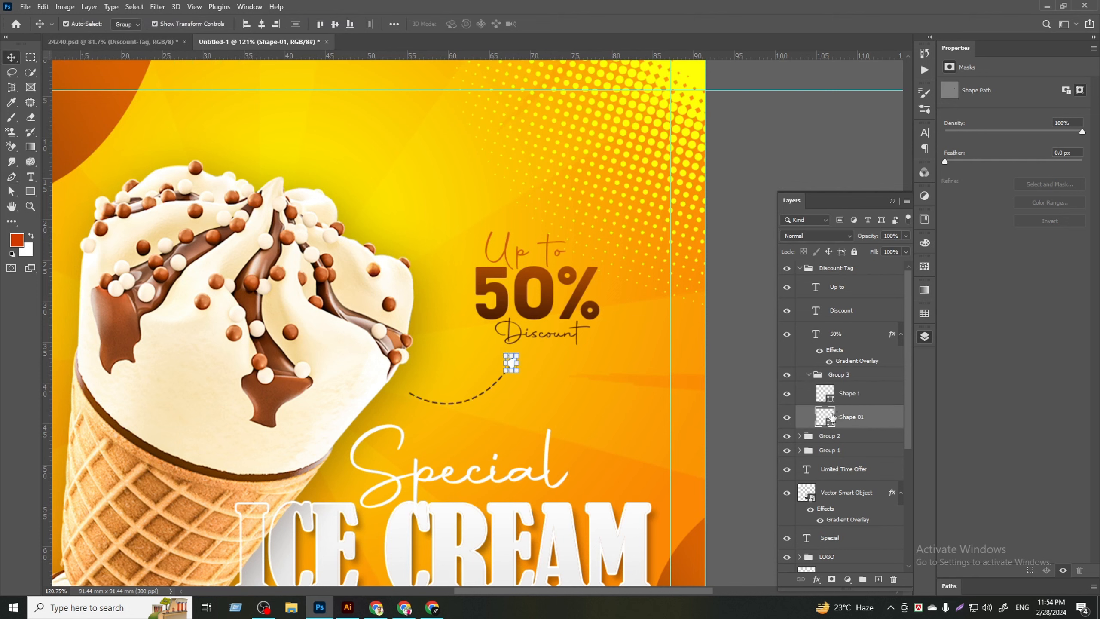
left_click(537, 315)
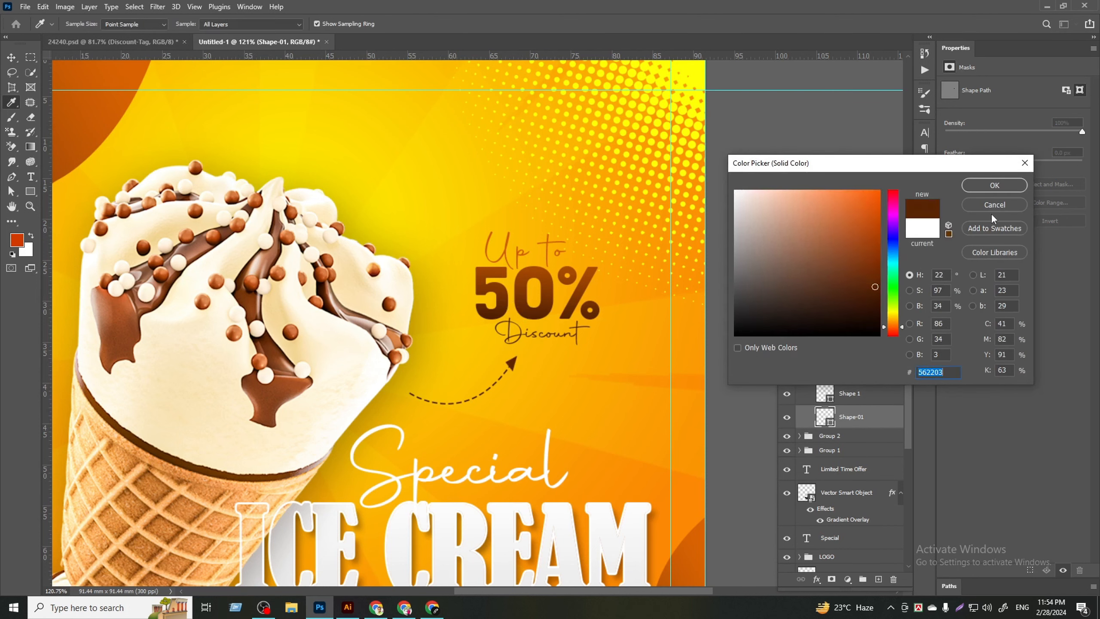
left_click(991, 187)
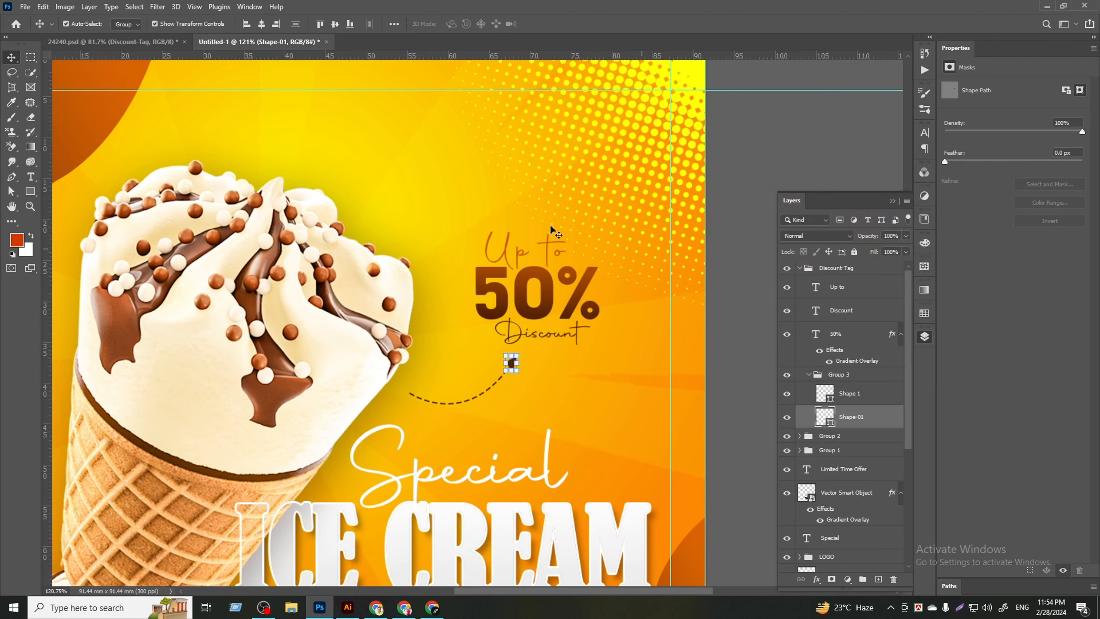
left_click(771, 167)
key("ctrl+0")
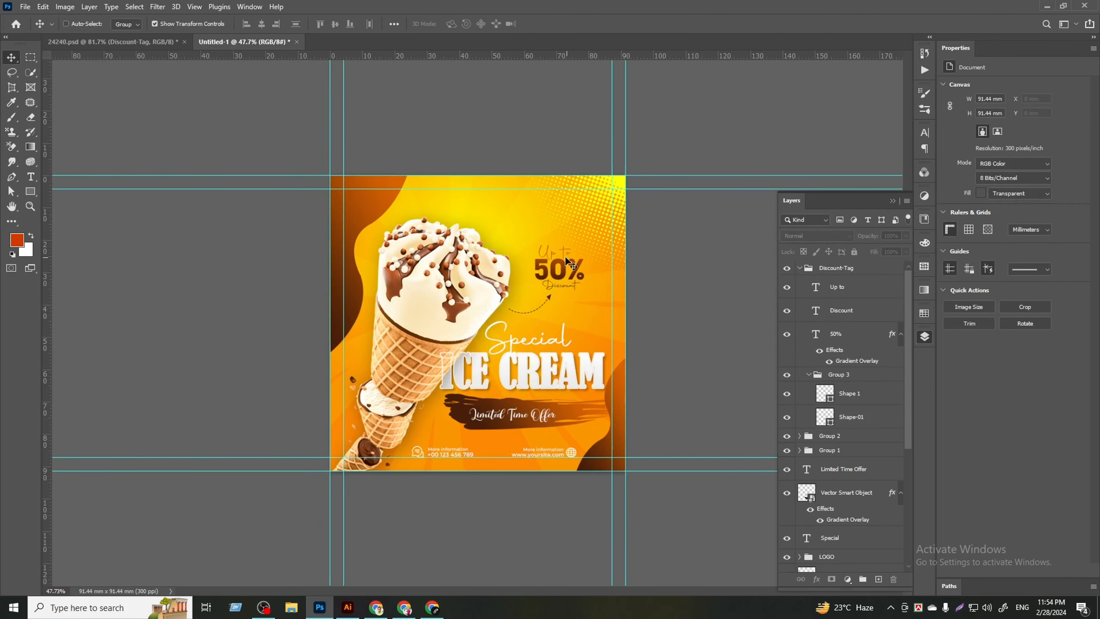
scroll(565, 260, "up", 2)
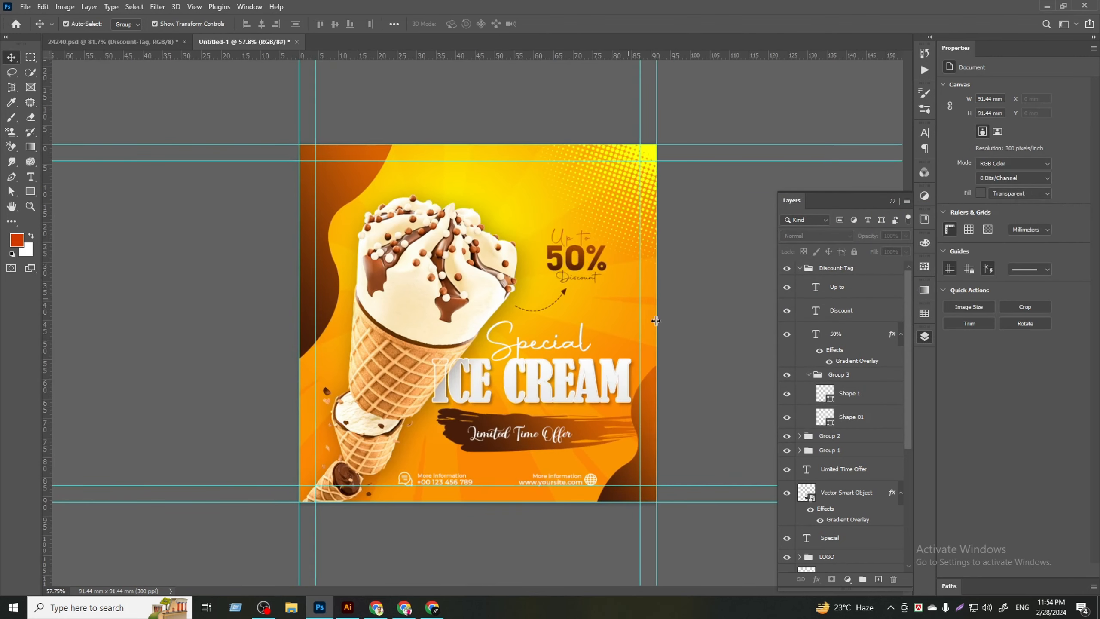
- Bring the red heart candy from 24240.psd into the poster, scale it to about 71% and place it at the left edge beside the cone
left_click(130, 42)
scroll(364, 375, "down", 8)
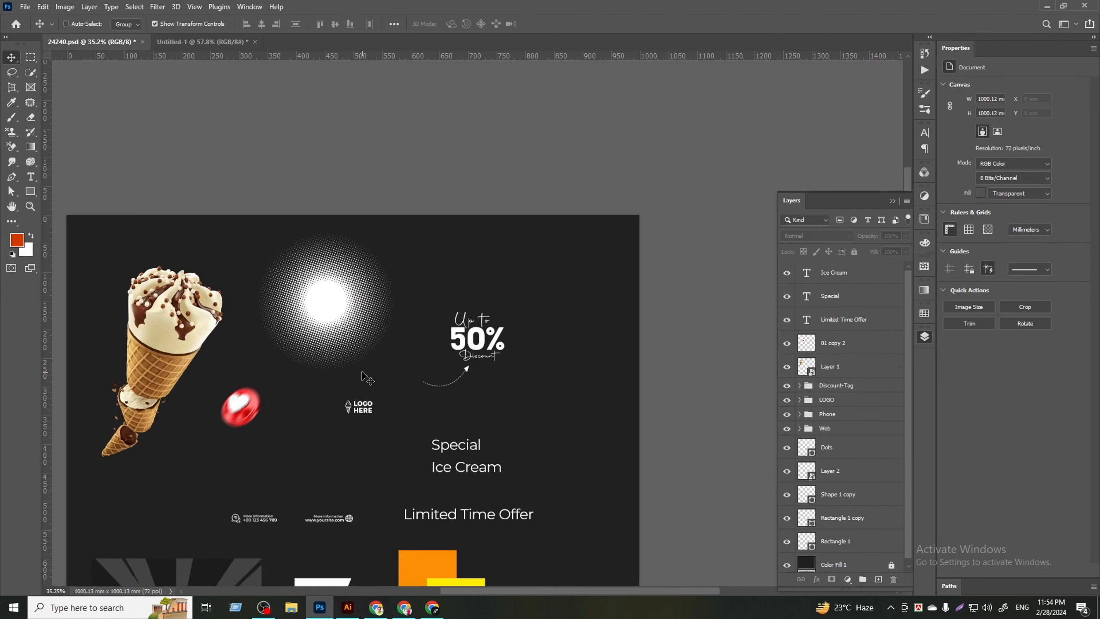
left_click_drag(388, 361, 398, 357)
left_click_drag(329, 461, 289, 468)
left_click_drag(342, 265, 333, 327)
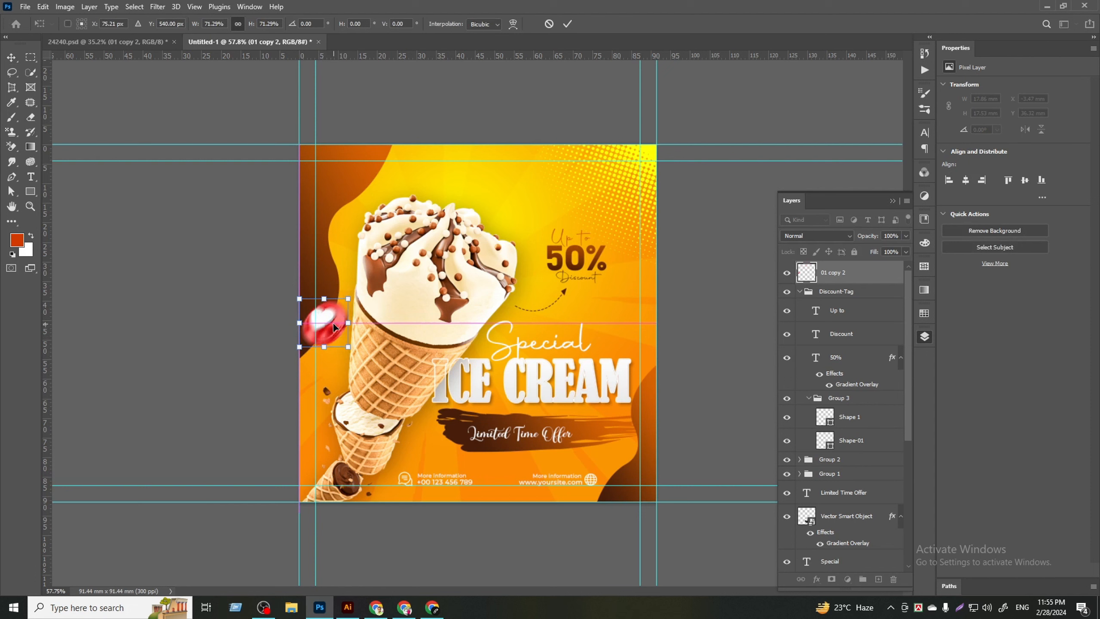
left_click(568, 24)
- Duplicate the heart candy, flip the copy horizontally and place it overlapping the poster's top edge above the cone
left_click_drag(336, 325, 526, 179)
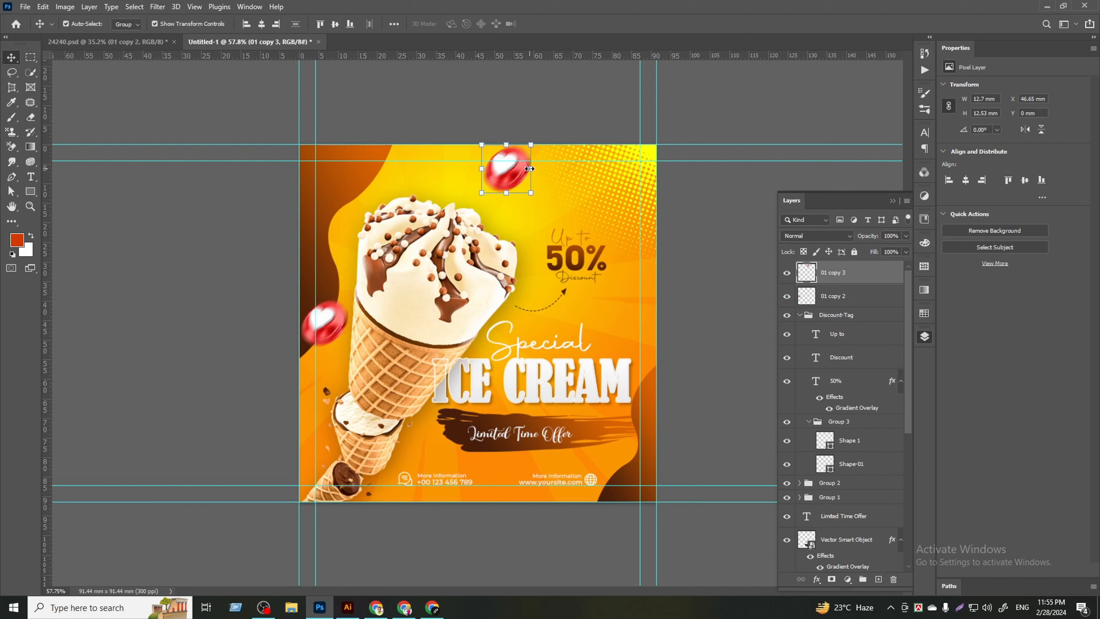
key("ctrl+t")
right_click(529, 168)
left_click(565, 363)
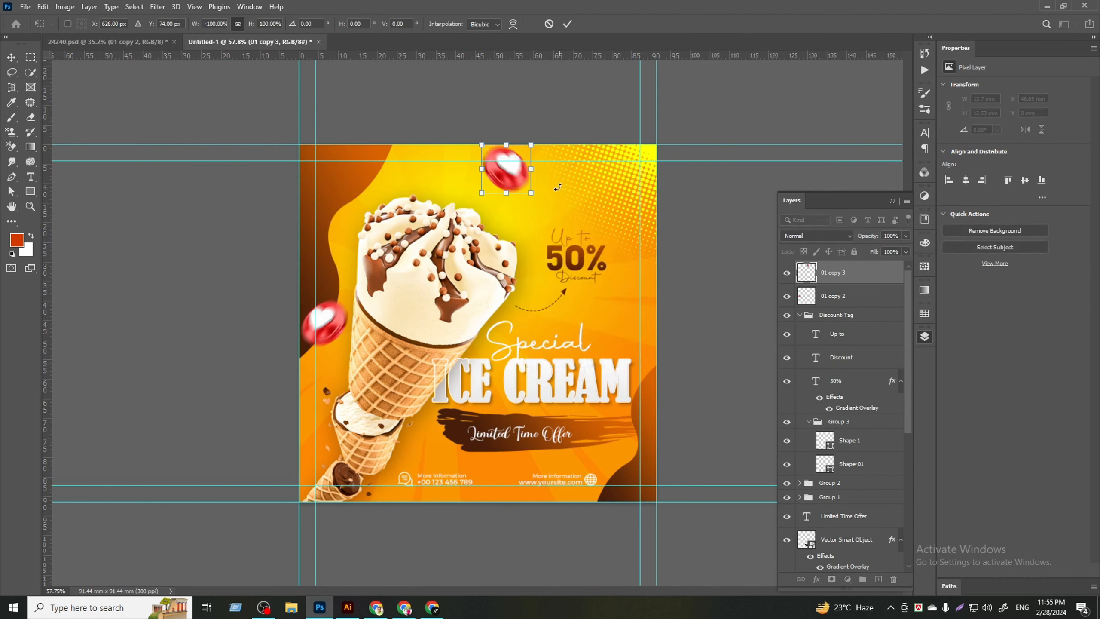
mouse_move(506, 175)
left_mouse_down()
mouse_move(526, 172)
mouse_move(511, 168)
left_mouse_up()
left_click(567, 24)
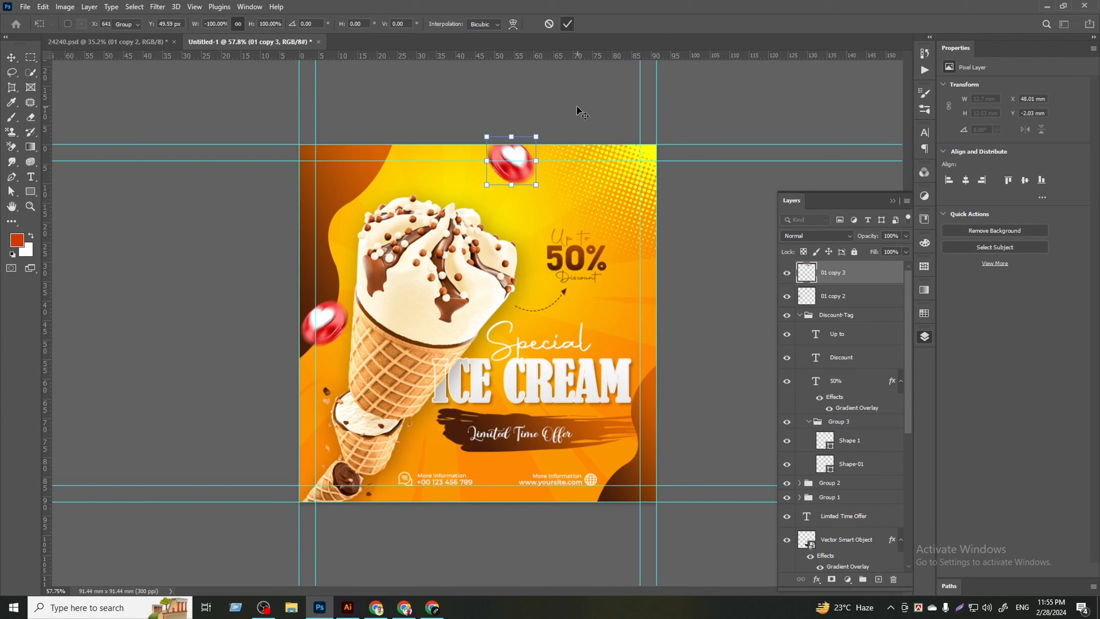
left_click(578, 106)
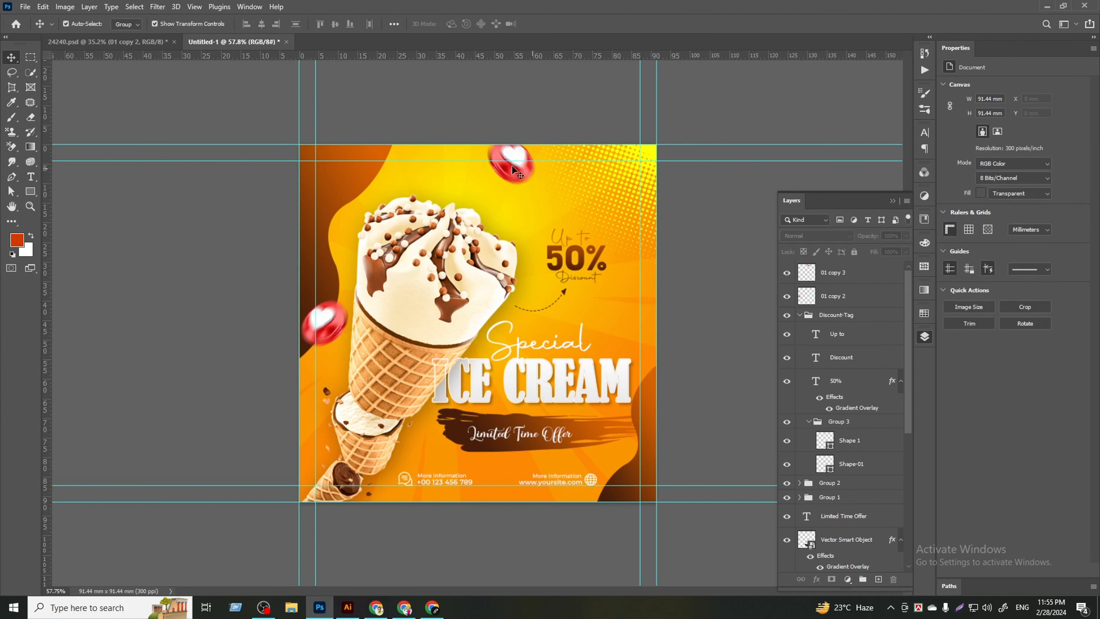
- Shrink the heart candy beside the cone and shift the upper candy slightly right and down
left_click(335, 324)
key("ctrl+t")
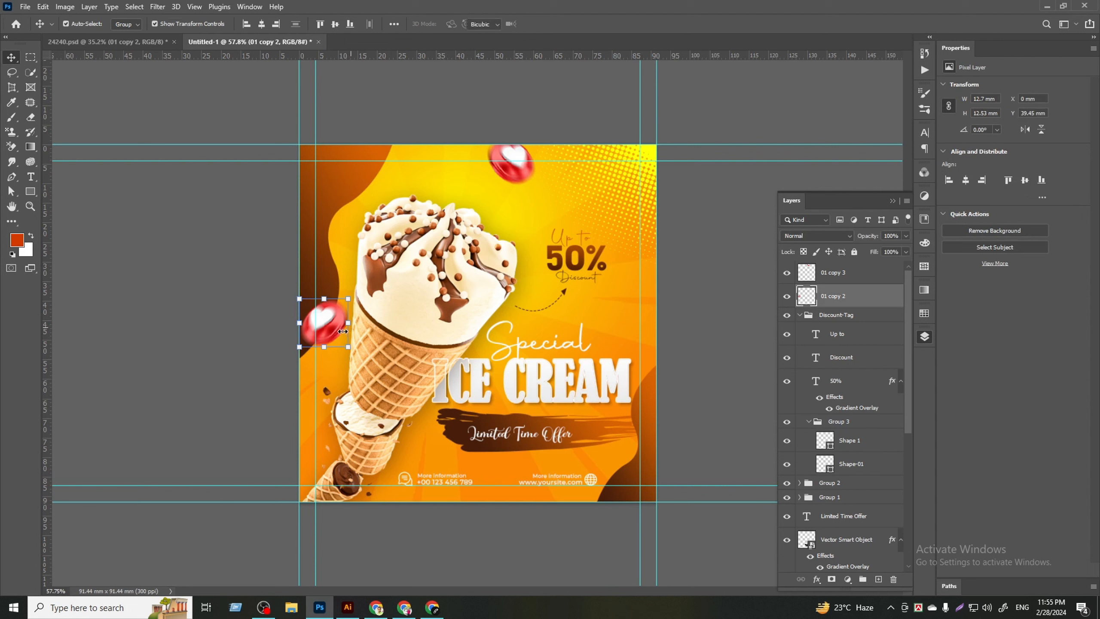
left_click_drag(348, 323, 333, 328)
left_click(567, 24)
left_click(573, 104)
left_click_drag(515, 154, 535, 158)
scroll(503, 136, "down", 3)
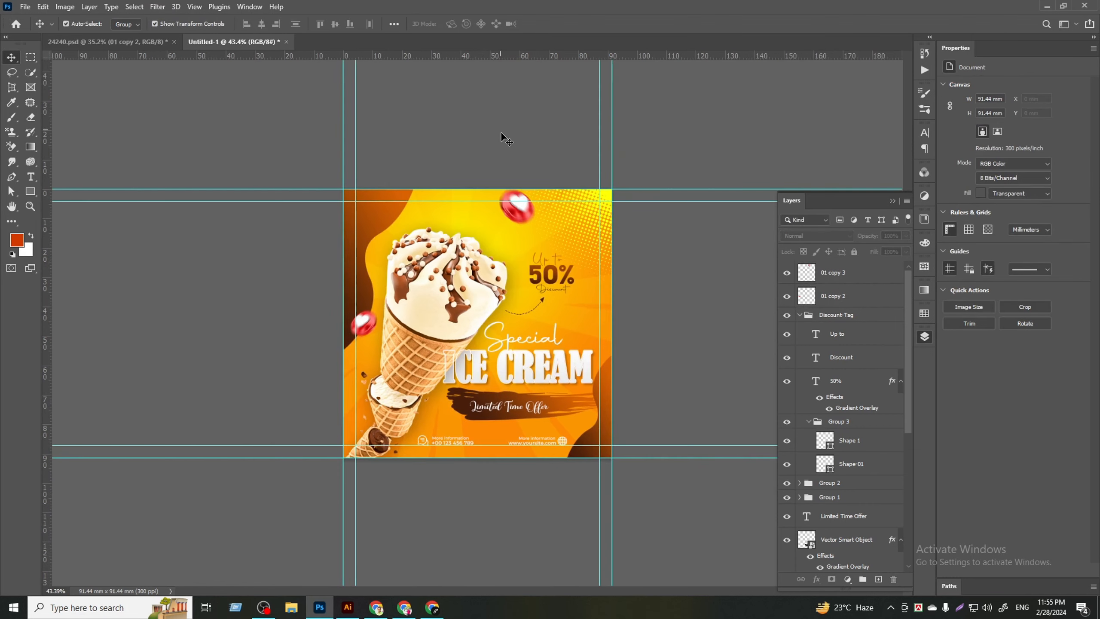
scroll(539, 114, "up", 2)
scroll(560, 221, "up", 2)
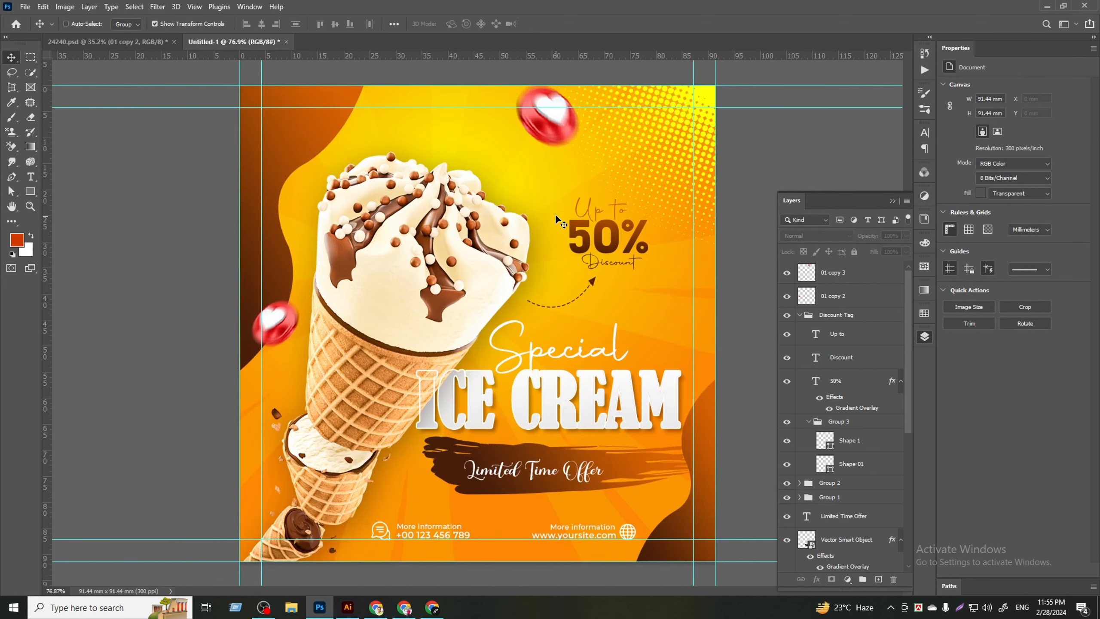
scroll(494, 239, "down", 2)
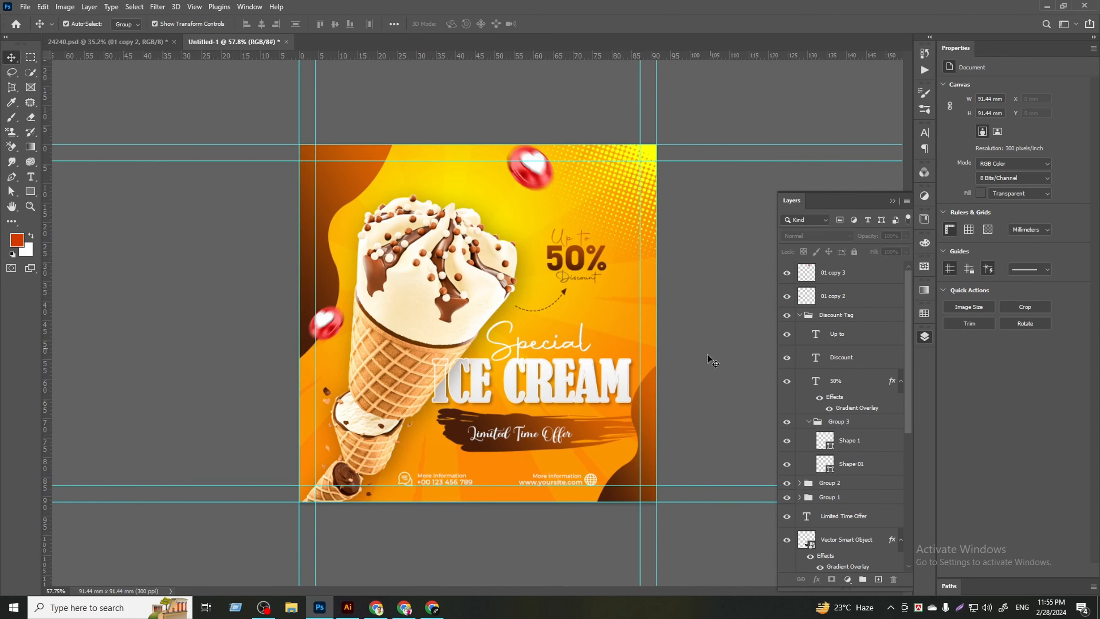
scroll(705, 360, "up", 1)
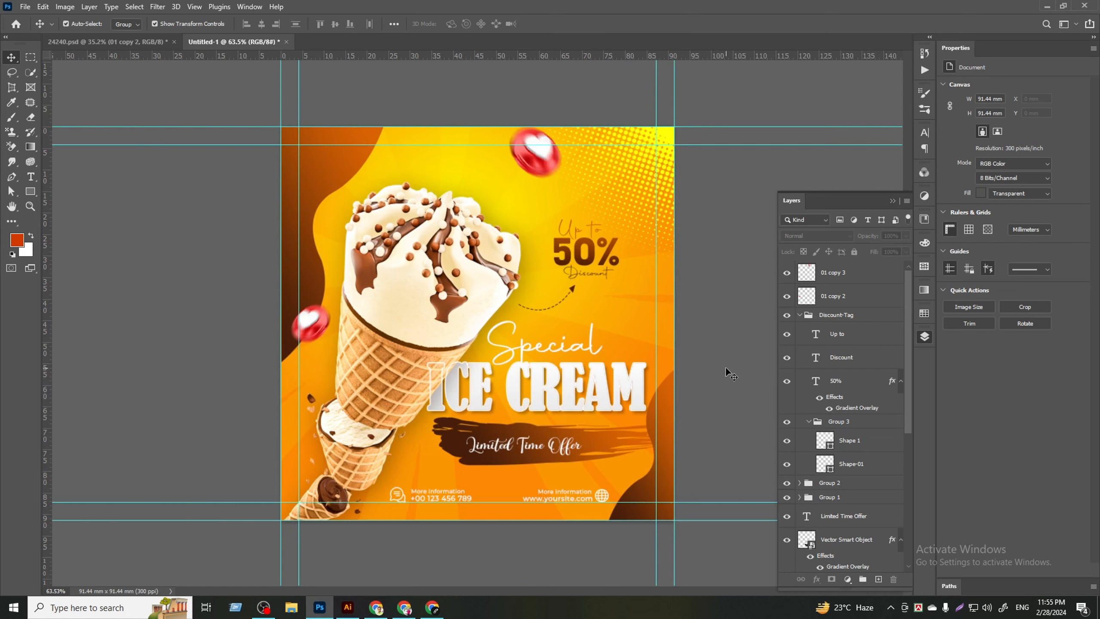
left_click(25, 7)
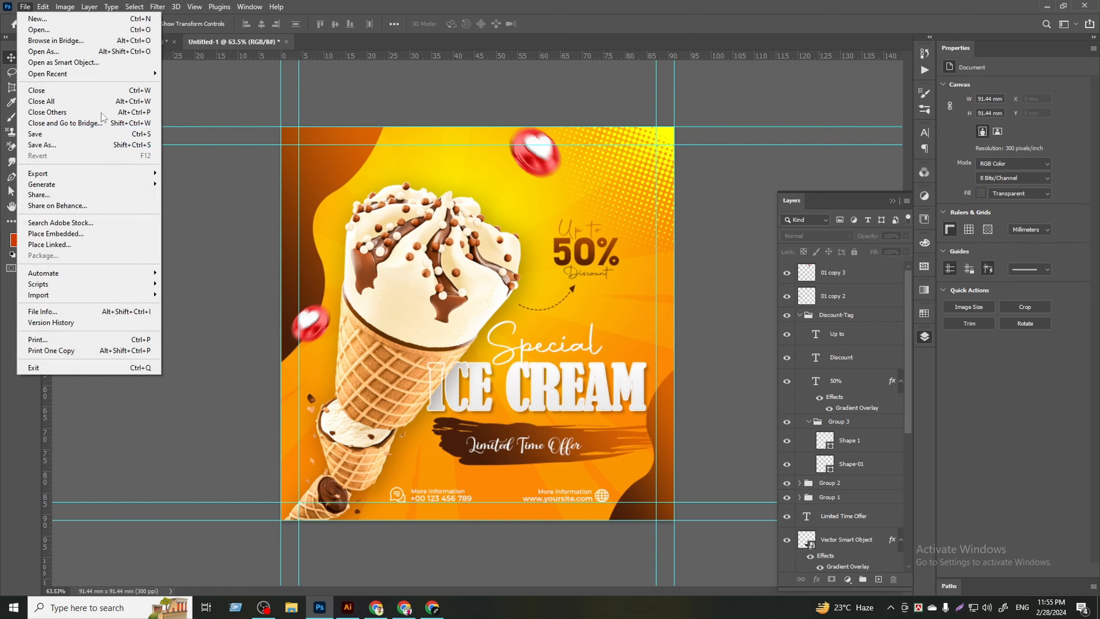
mouse_move(141, 174)
left_click(208, 217)
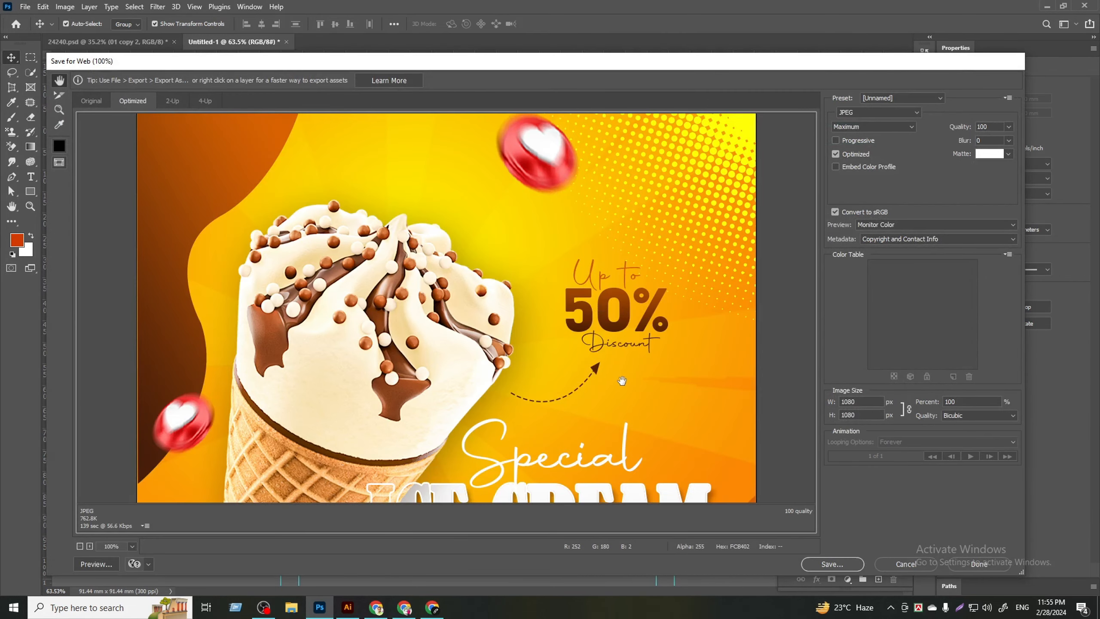
left_click_drag(631, 381, 633, 358)
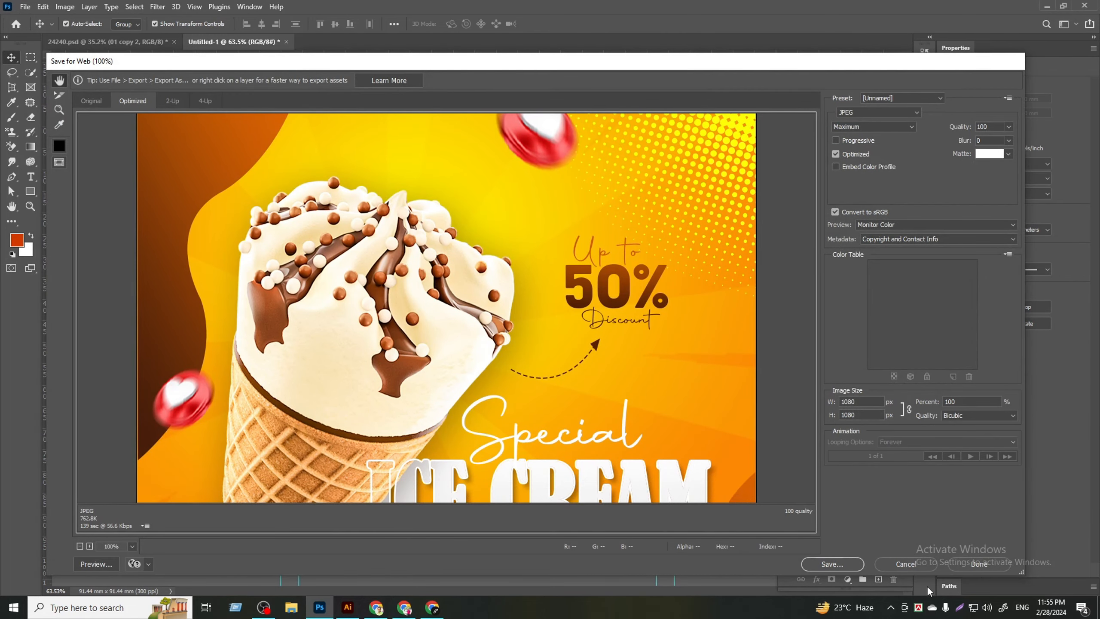
left_click(832, 564)
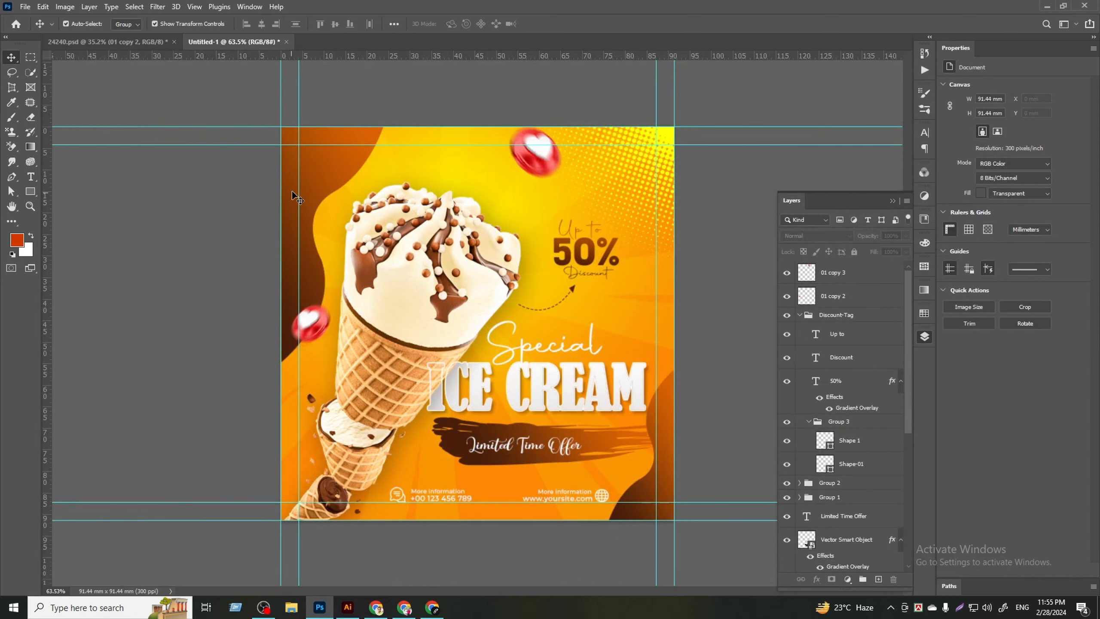
- Nudge the brown wavy shapes in the poster's upper-left and lower-right corners slightly outward past the canvas edges
left_click(316, 179)
key("ctrl+0")
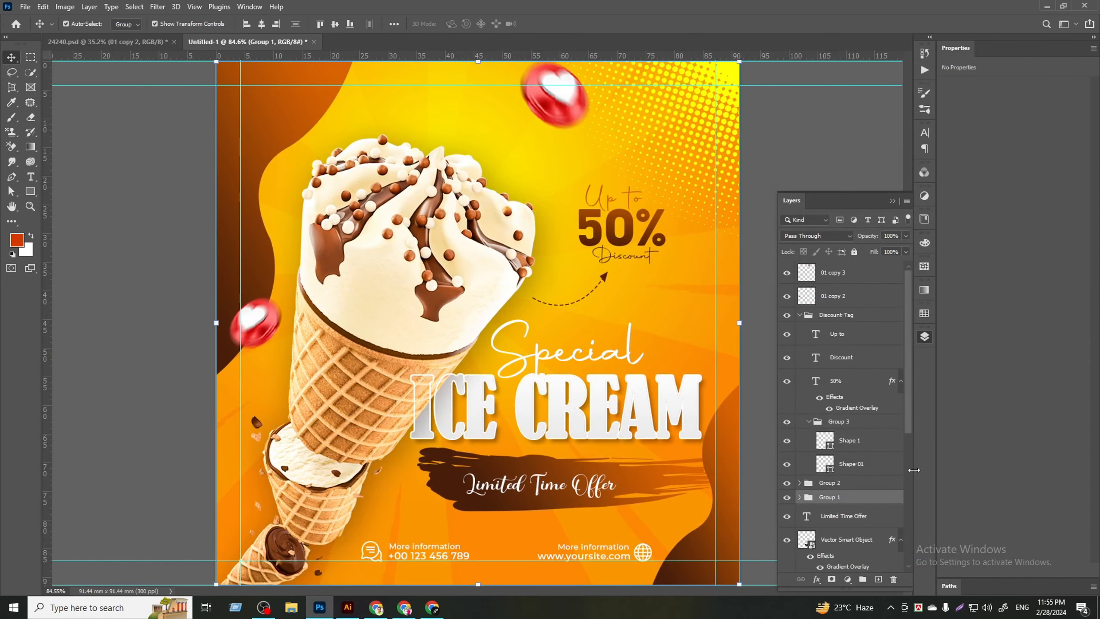
left_click(800, 498)
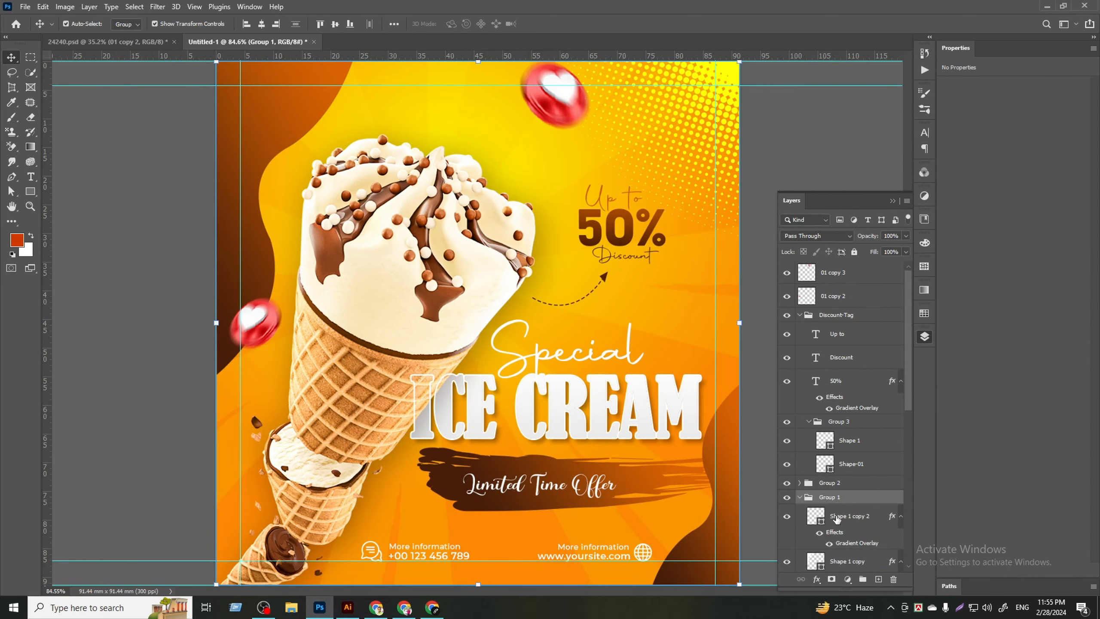
left_click(837, 519)
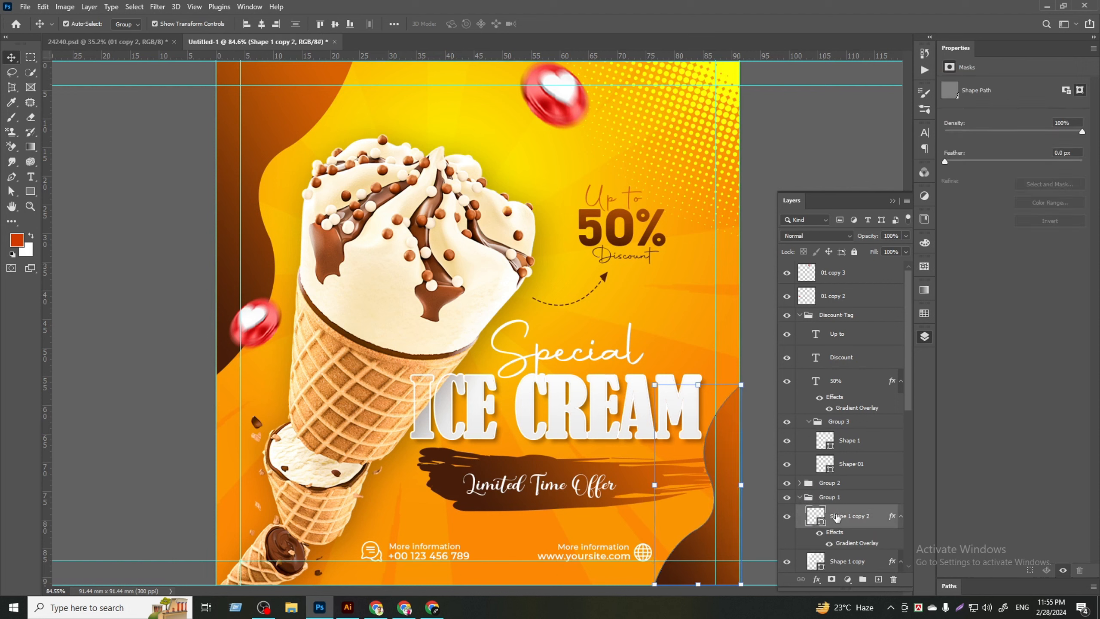
scroll(840, 515, "down", 2)
left_click(845, 513)
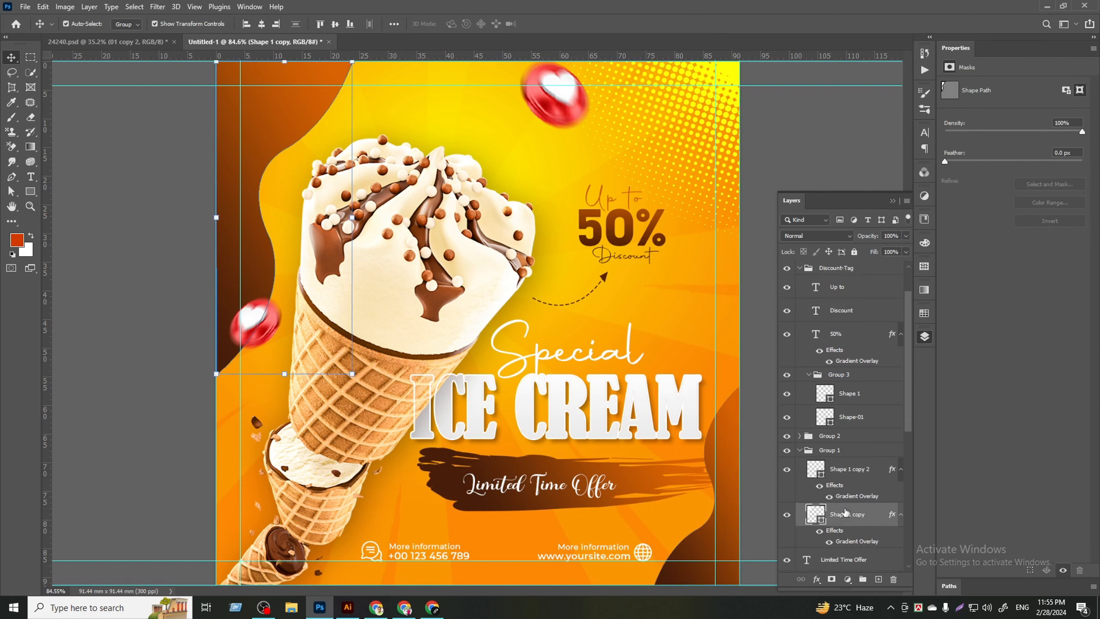
left_click(802, 162)
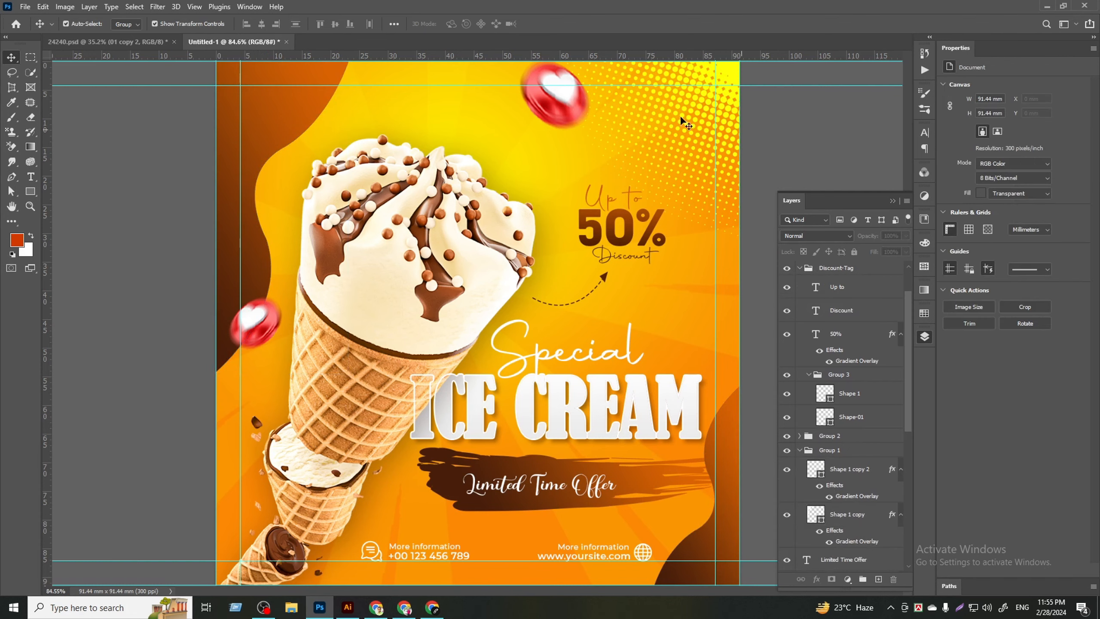
- Export the poster for the web as a 1080 × 1080 px JPEG at quality 100, saved to the Desktop as Untitled-1.jpg
left_click(25, 6)
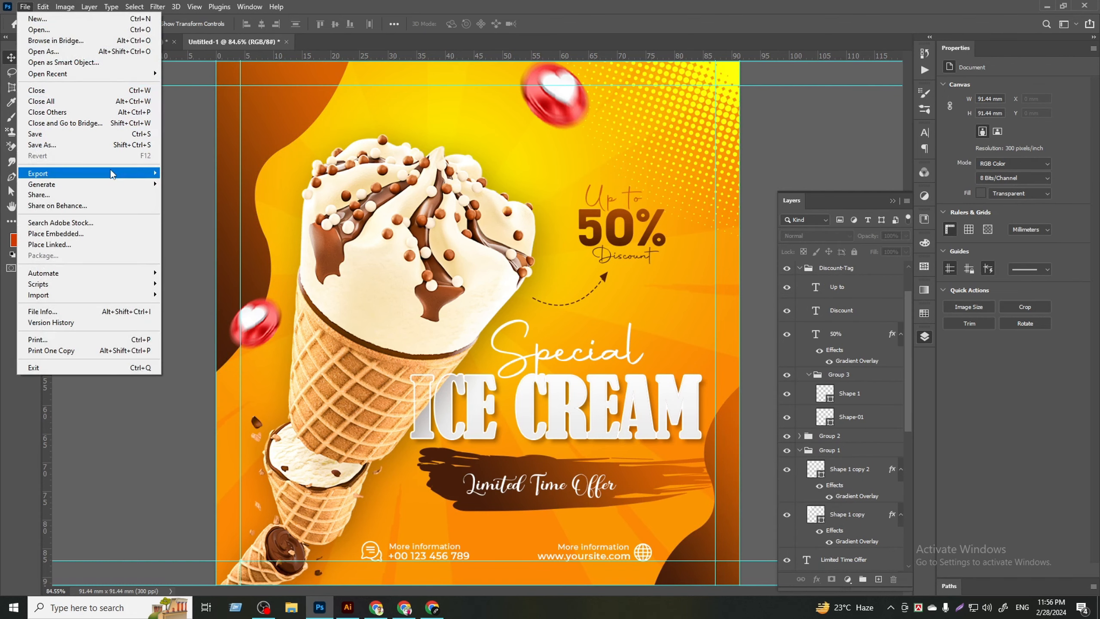
mouse_move(112, 172)
left_click(203, 218)
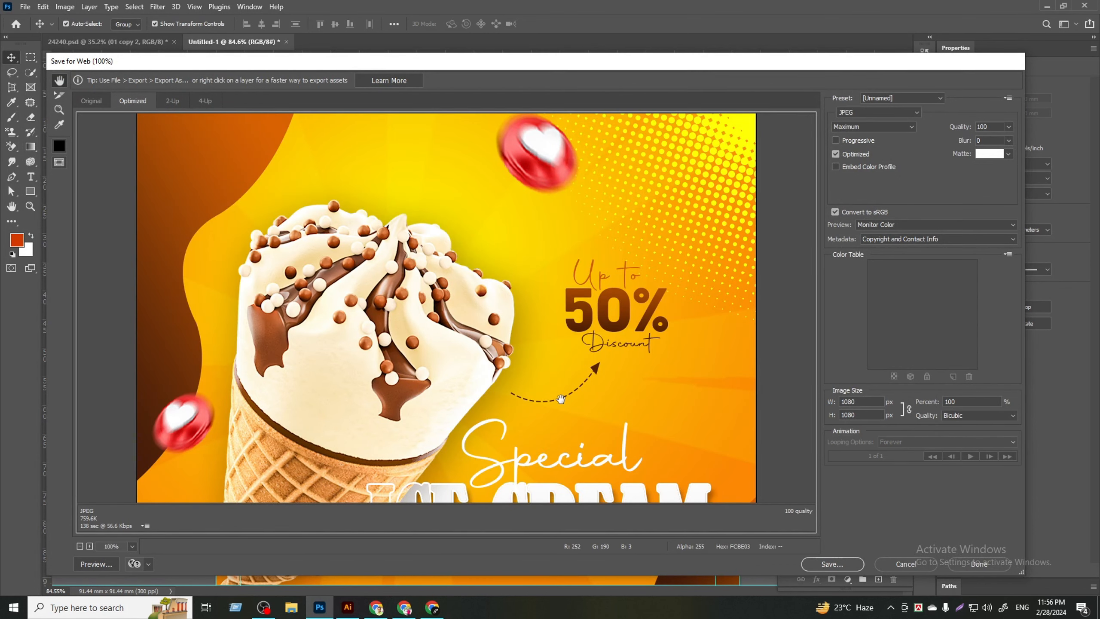
scroll(554, 381, "down", 5)
scroll(561, 390, "down", 4)
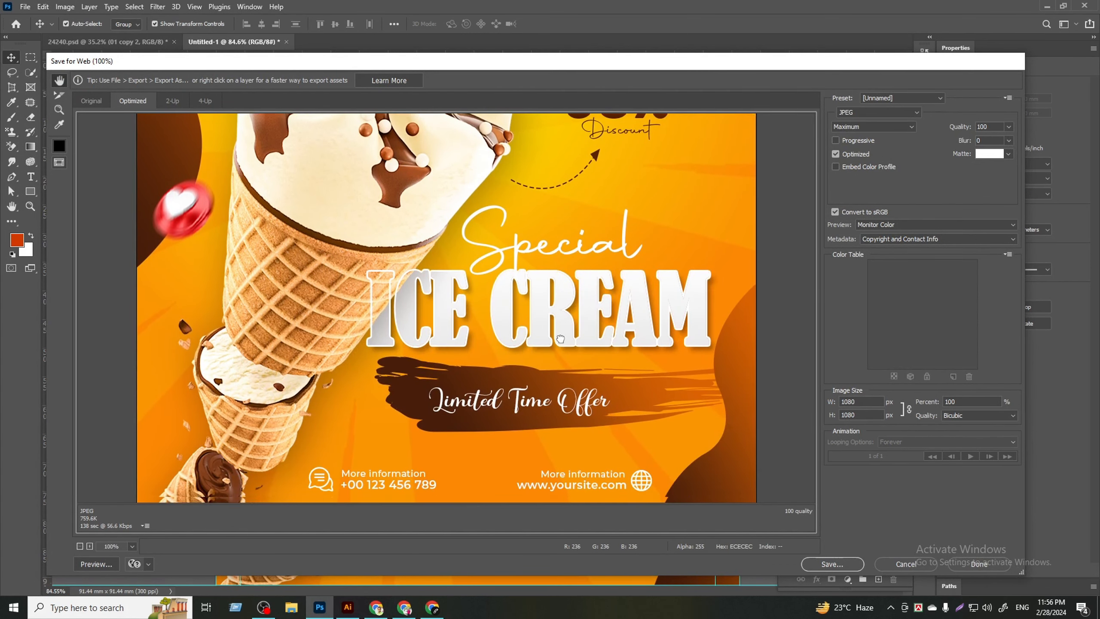
scroll(565, 358, "down", 1)
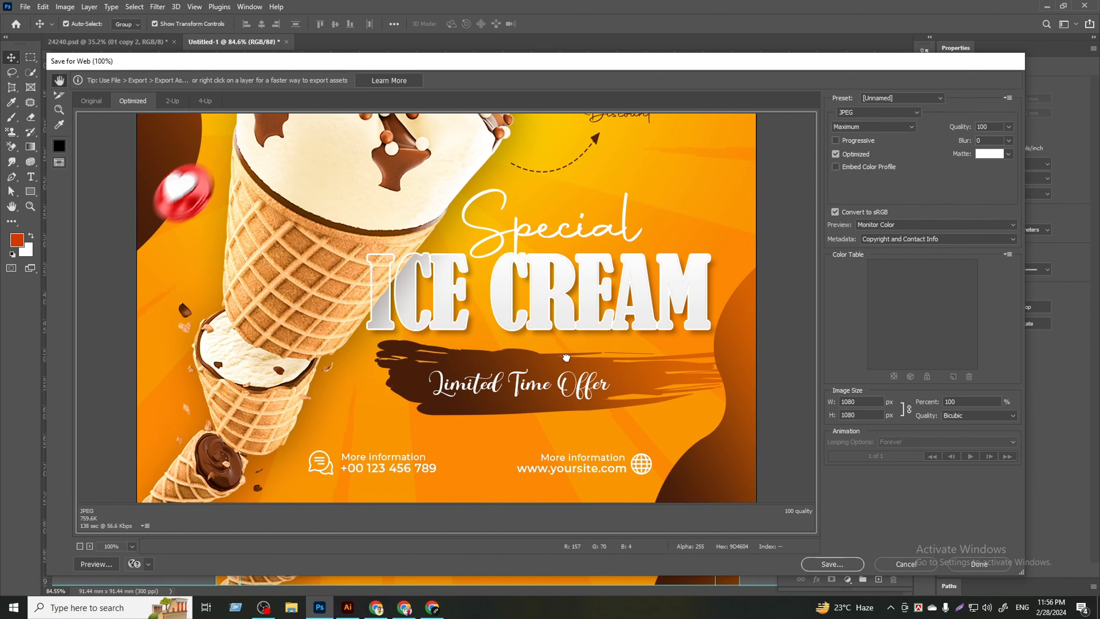
scroll(566, 358, "up", 8)
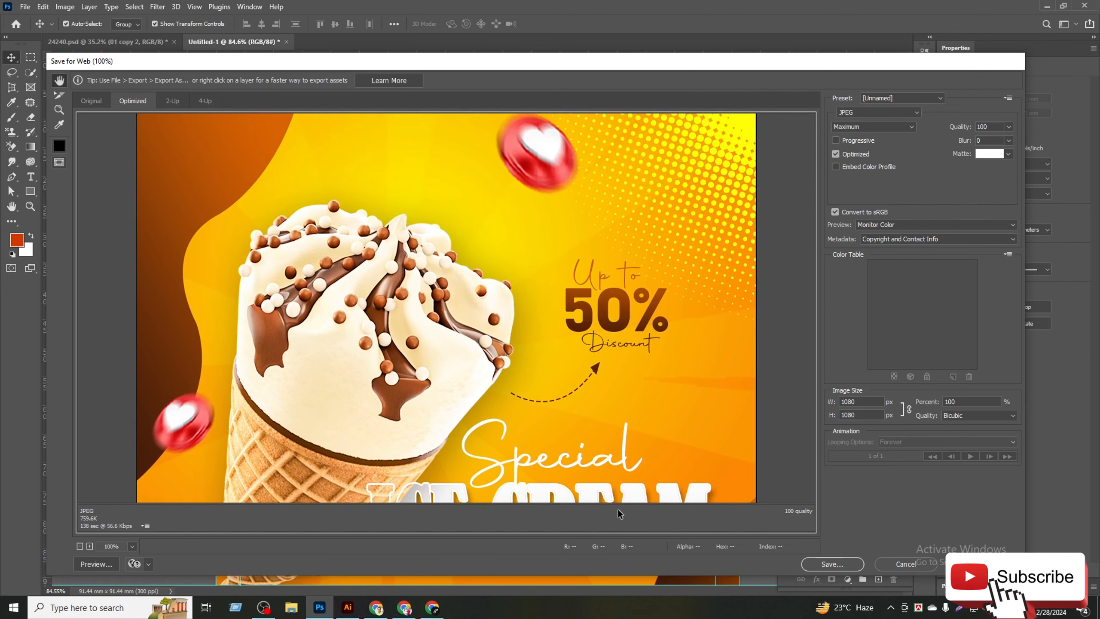
left_click(832, 563)
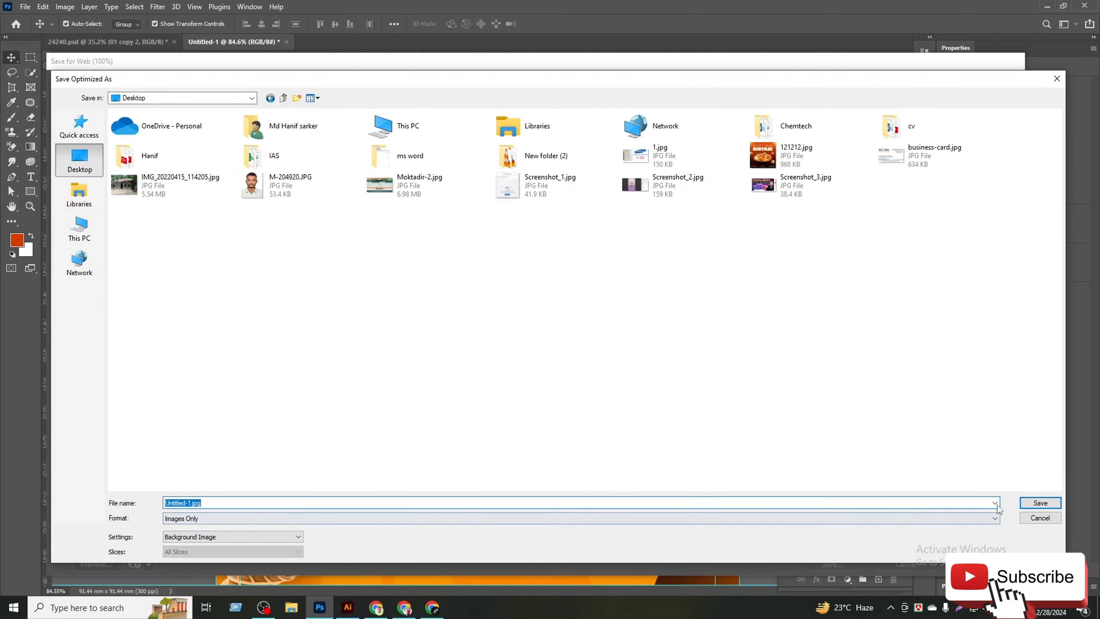
left_click(1039, 502)
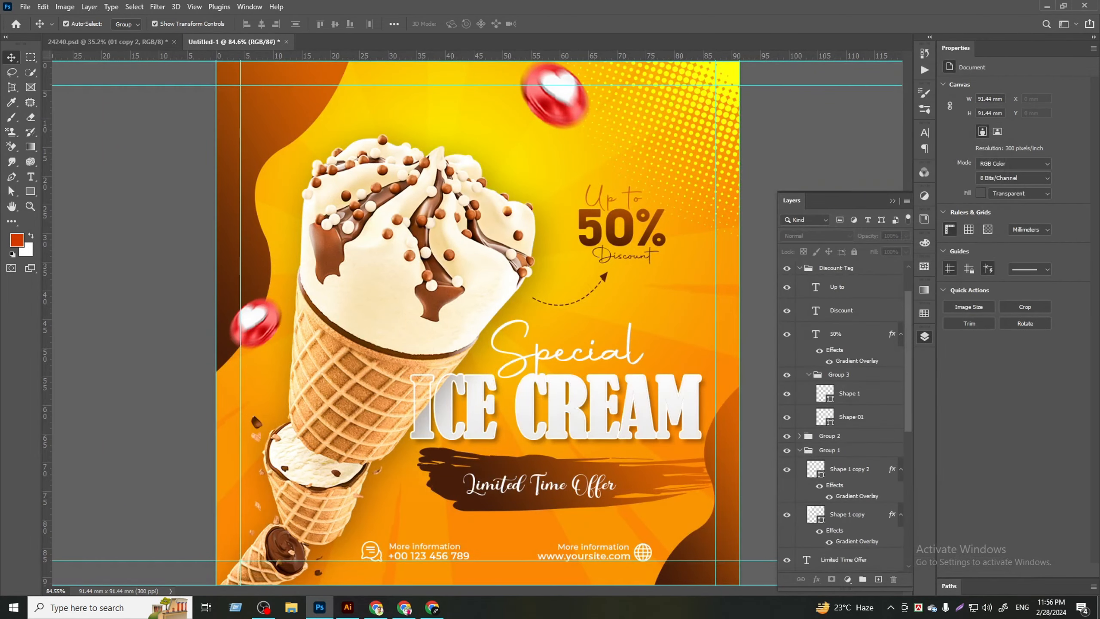
- Open the exported Untitled-1.jpg from the desktop in the image viewer and examine the poster enlarged from top to bottom
left_click(1098, 607)
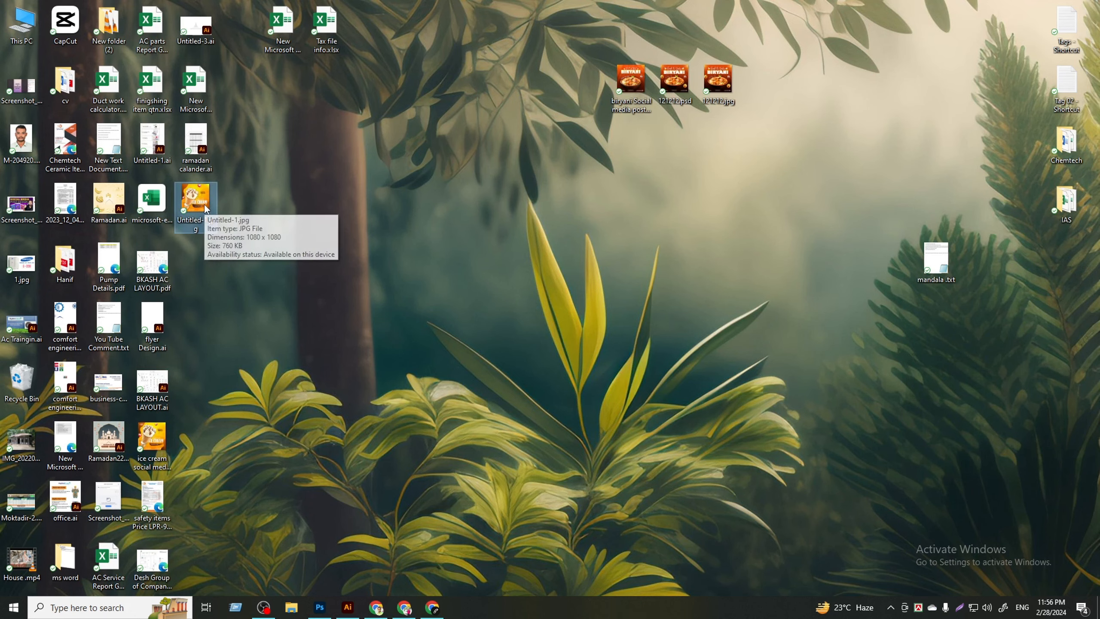
double_click(204, 204)
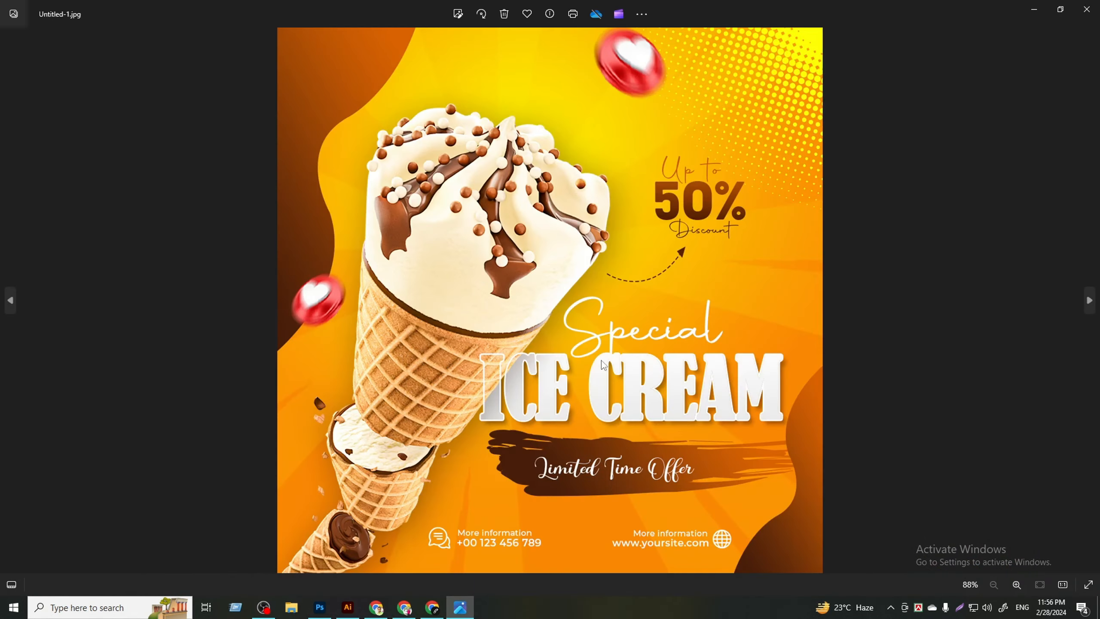
scroll(606, 364, "up", 2)
left_click_drag(634, 242, 647, 348)
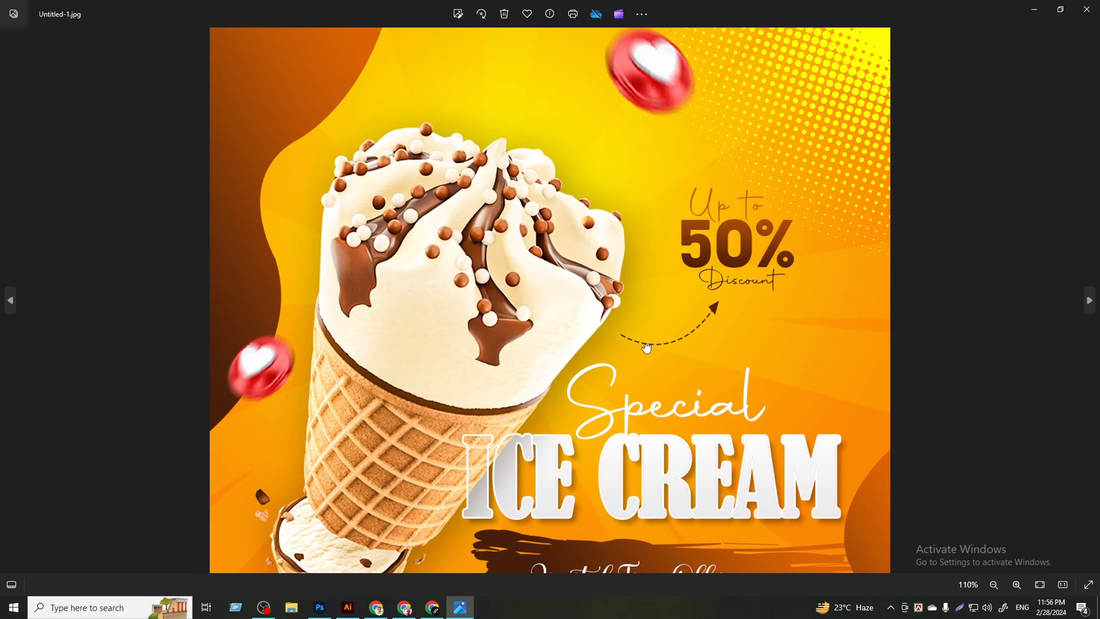
left_click_drag(664, 464, 672, 289)
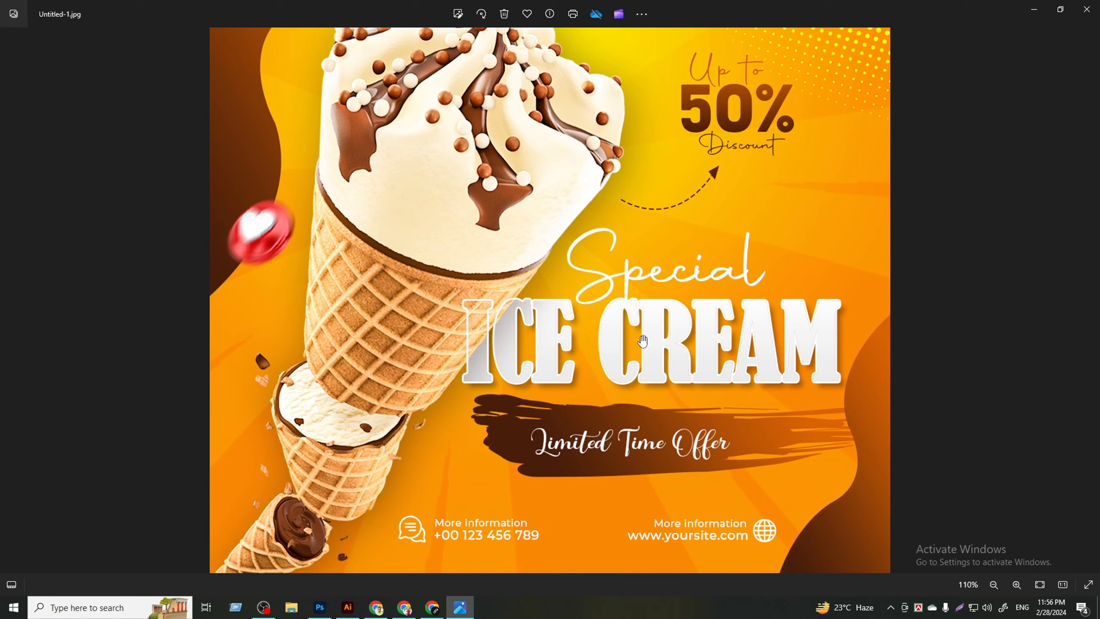